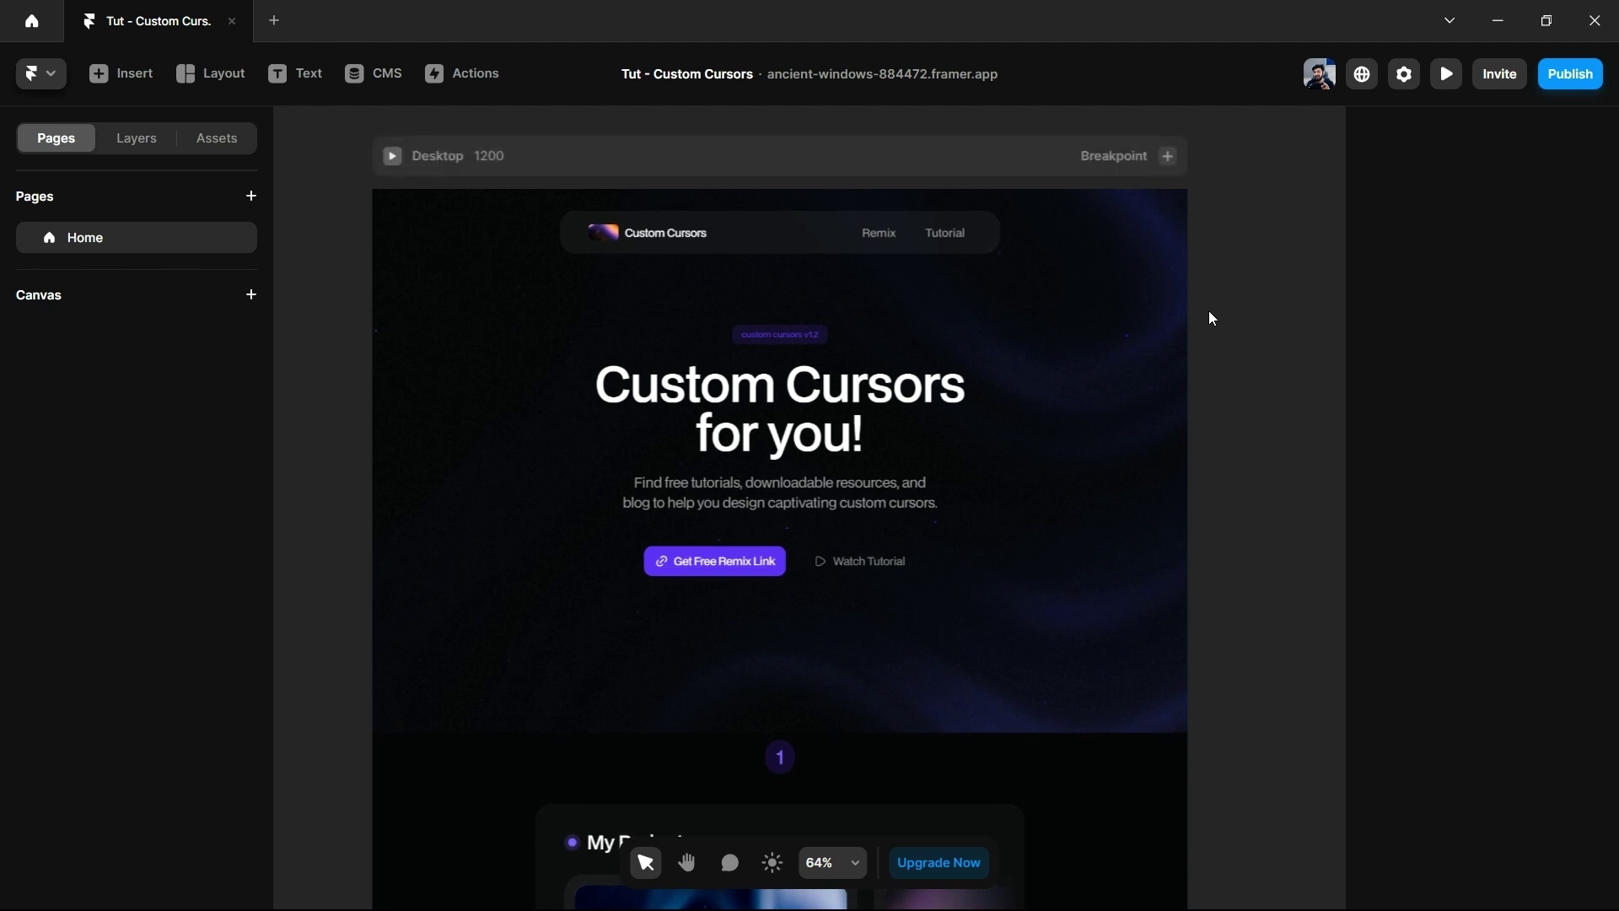
# Select the Desktop page frame and bring up its Cursor options in the properties panel.
pyautogui.click(865, 172)
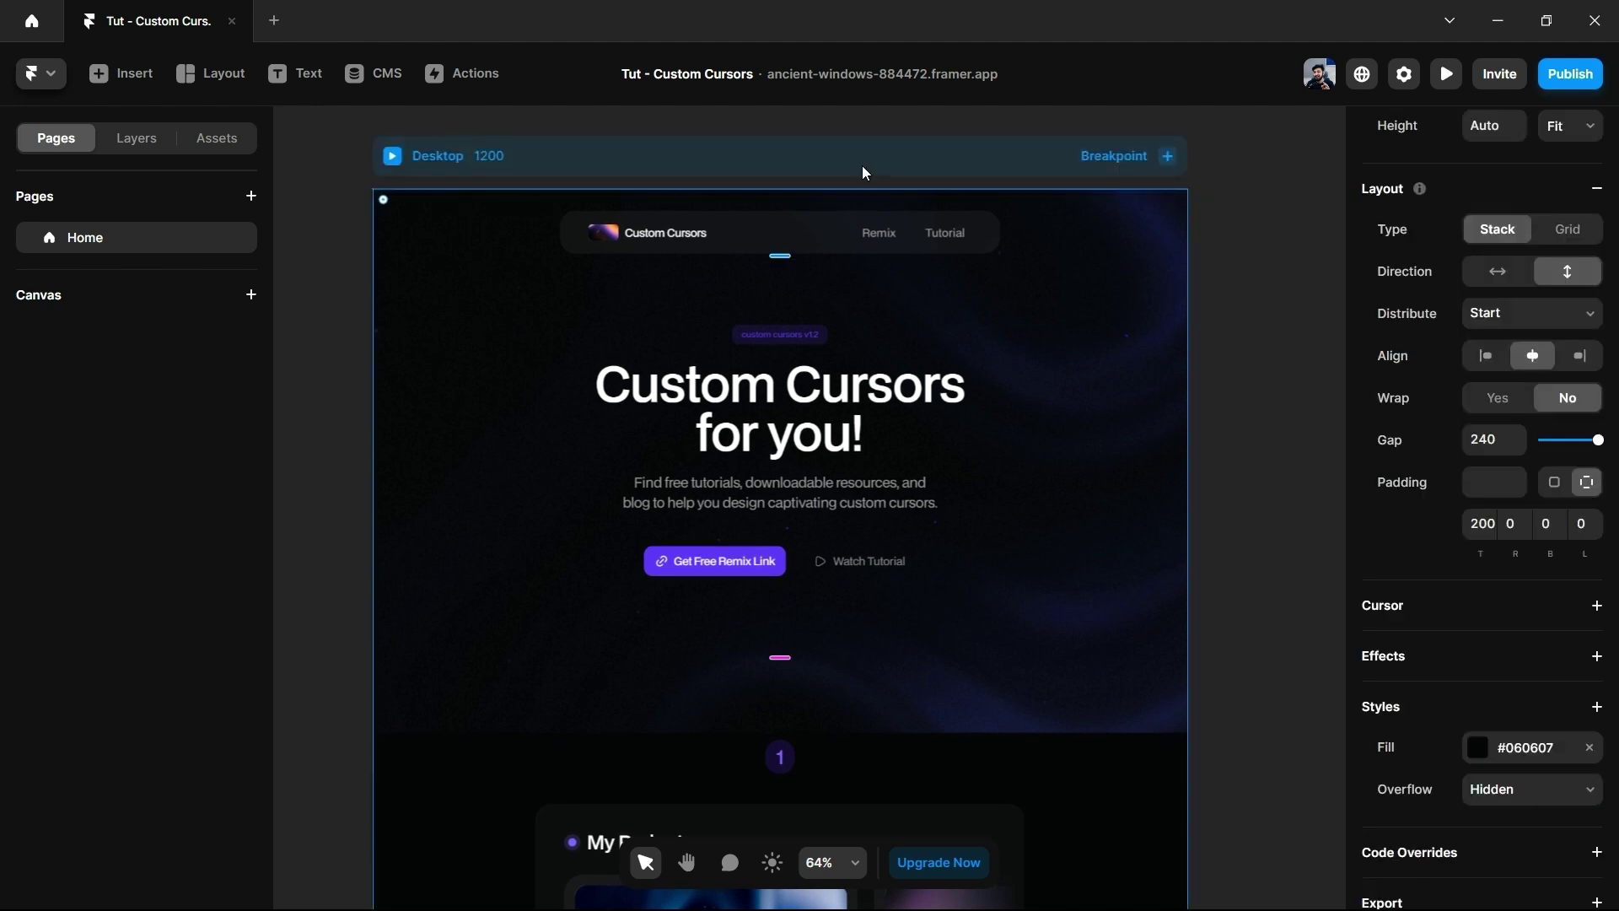
pyautogui.click(1224, 351)
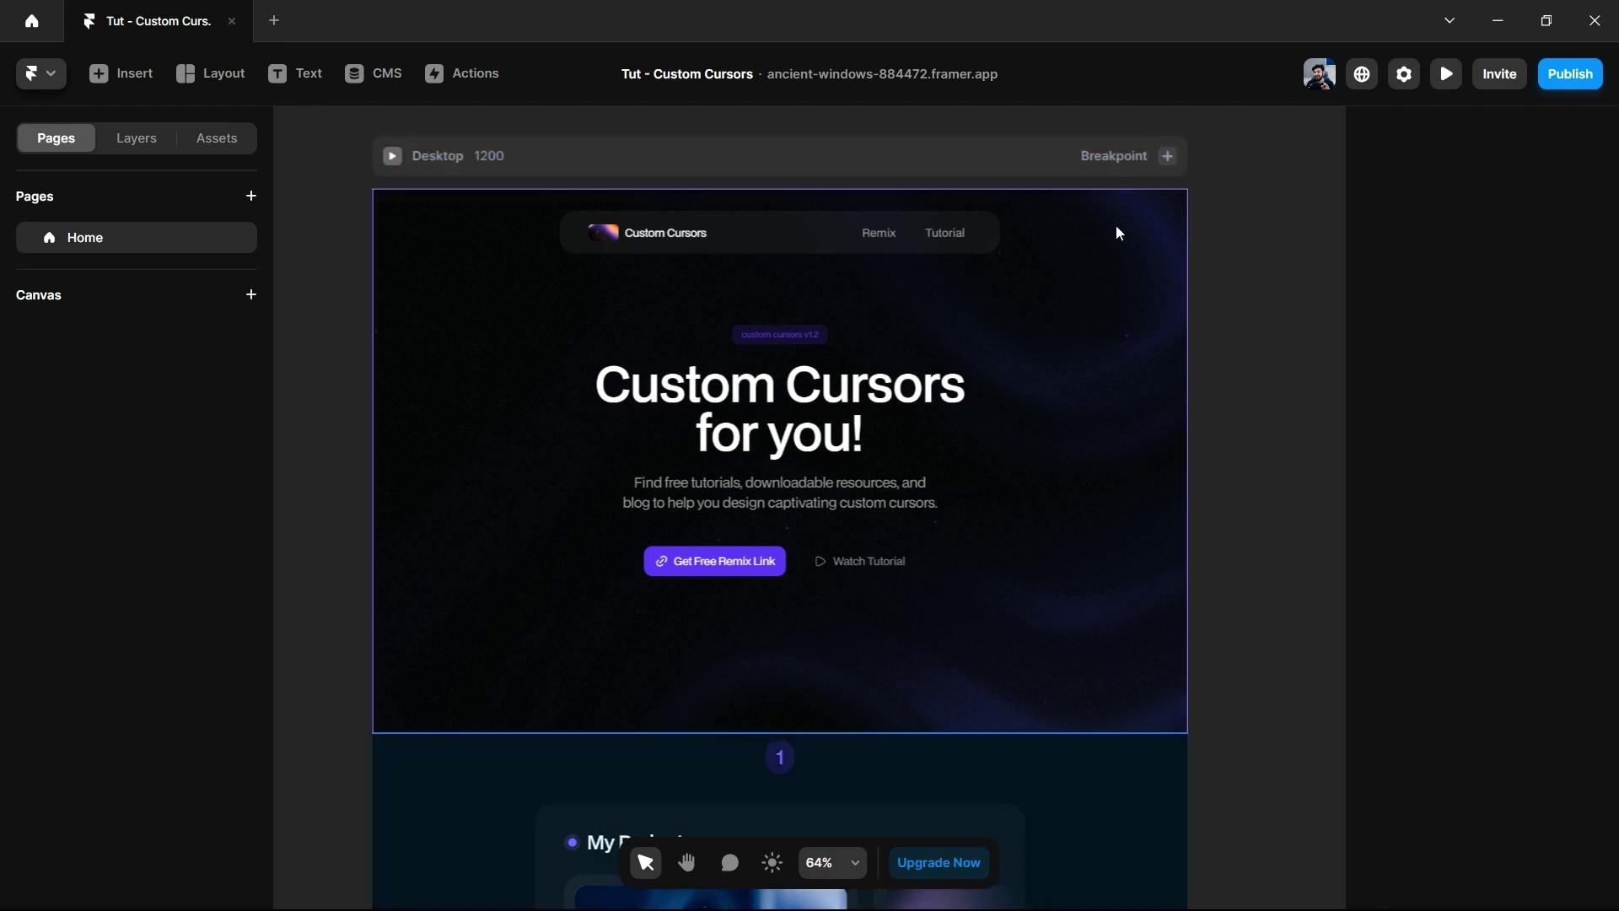
pyautogui.click(1116, 225)
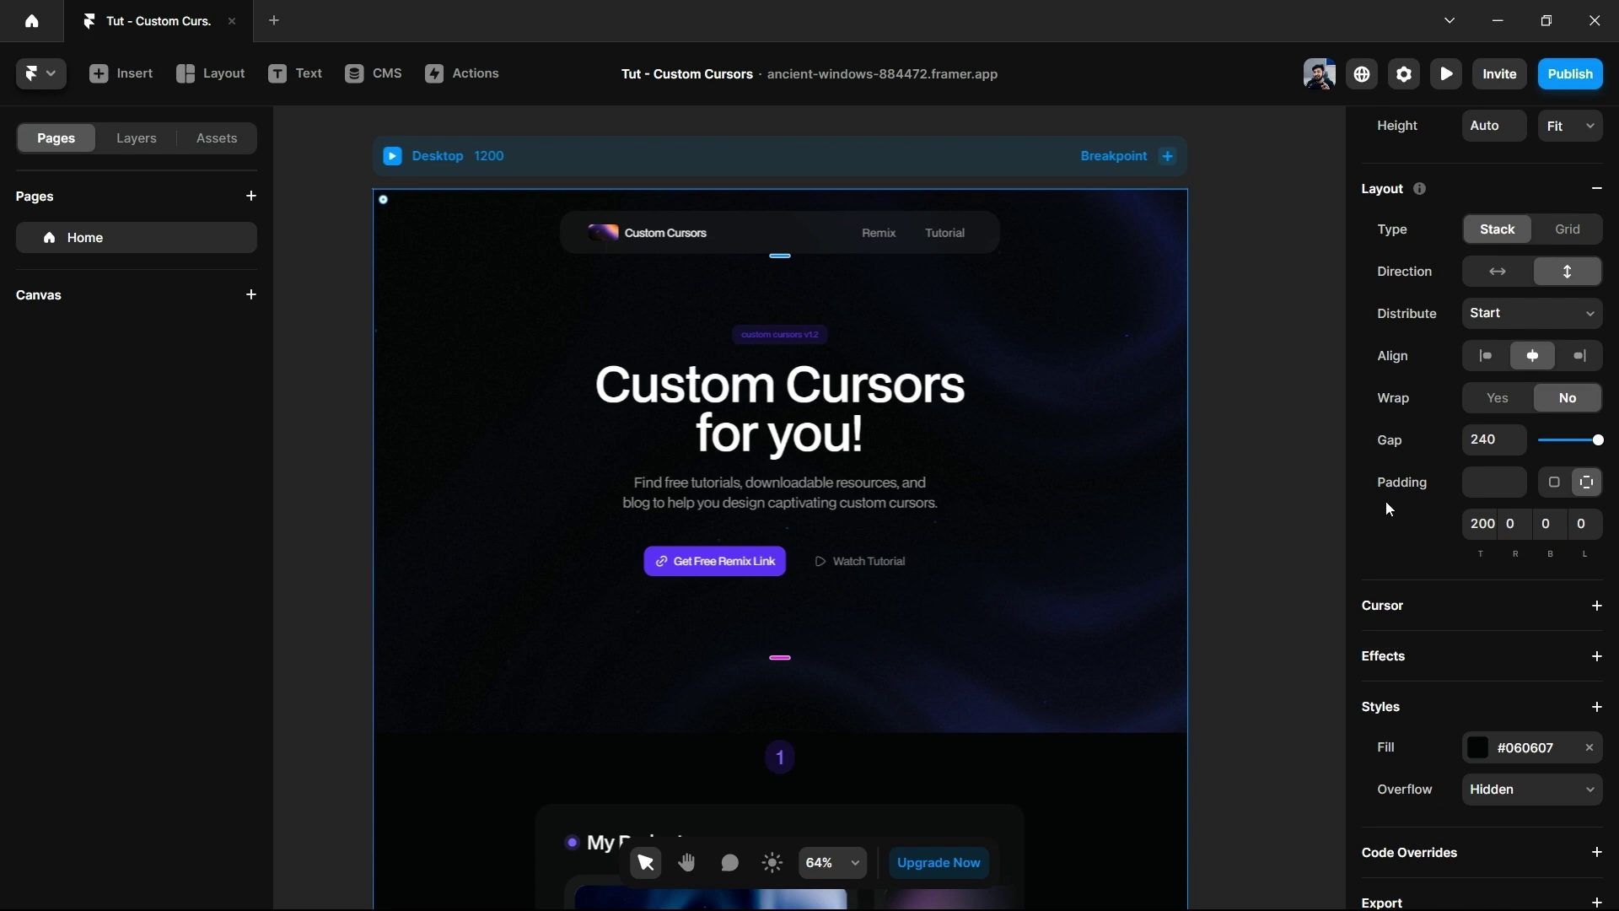
pyautogui.click(1598, 606)
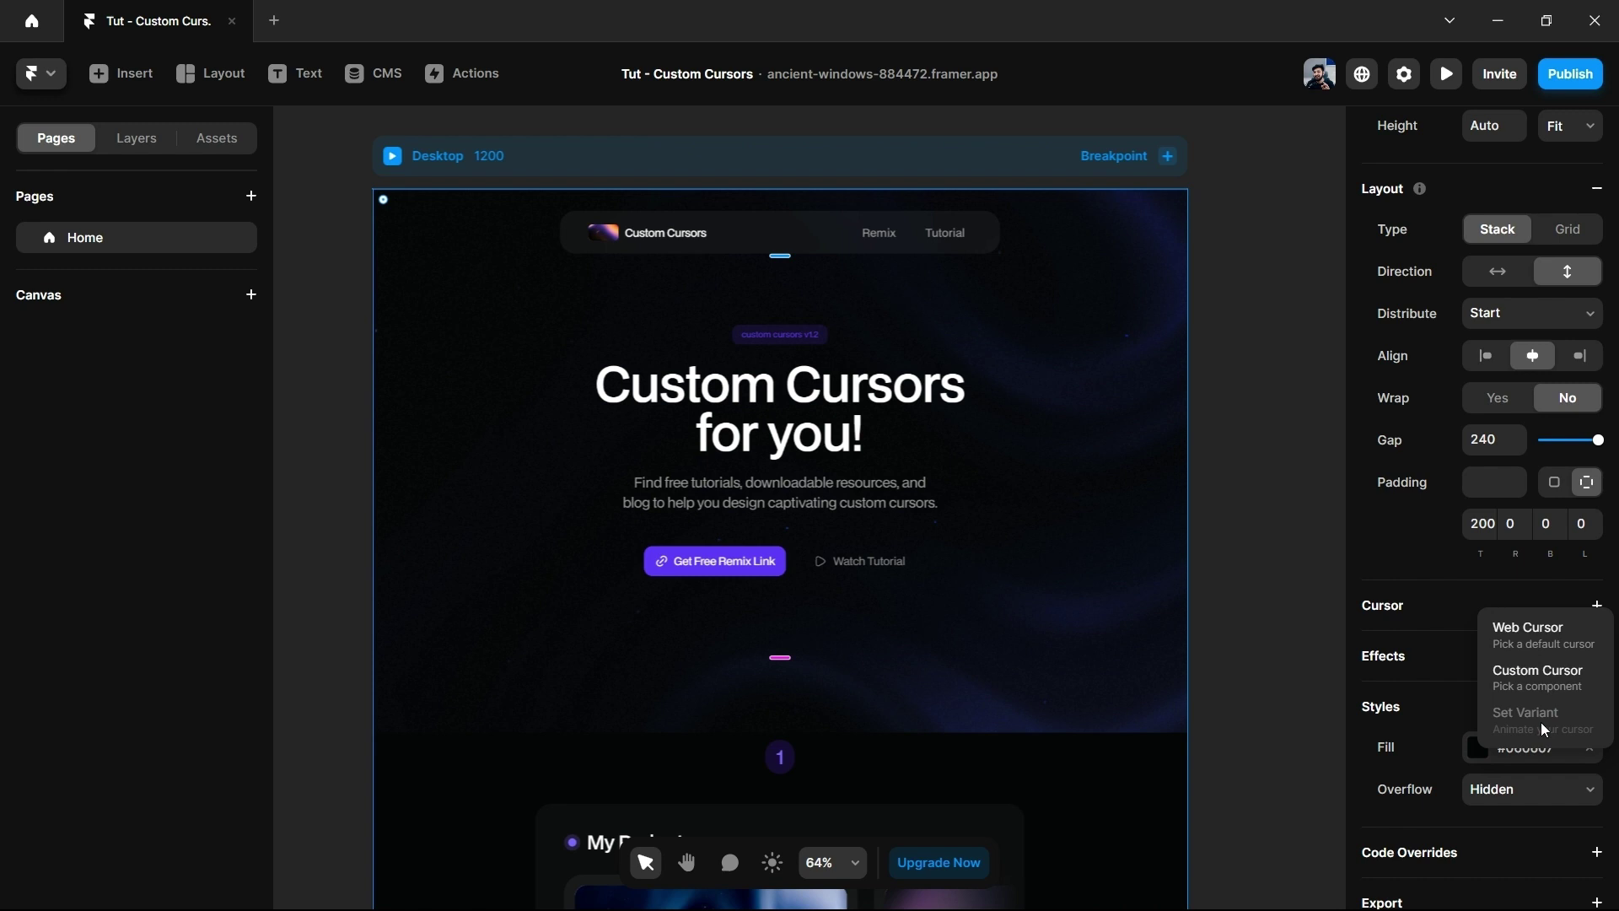
# Give the Desktop page a Grab hand web cursor and preview it.
pyautogui.click(1532, 640)
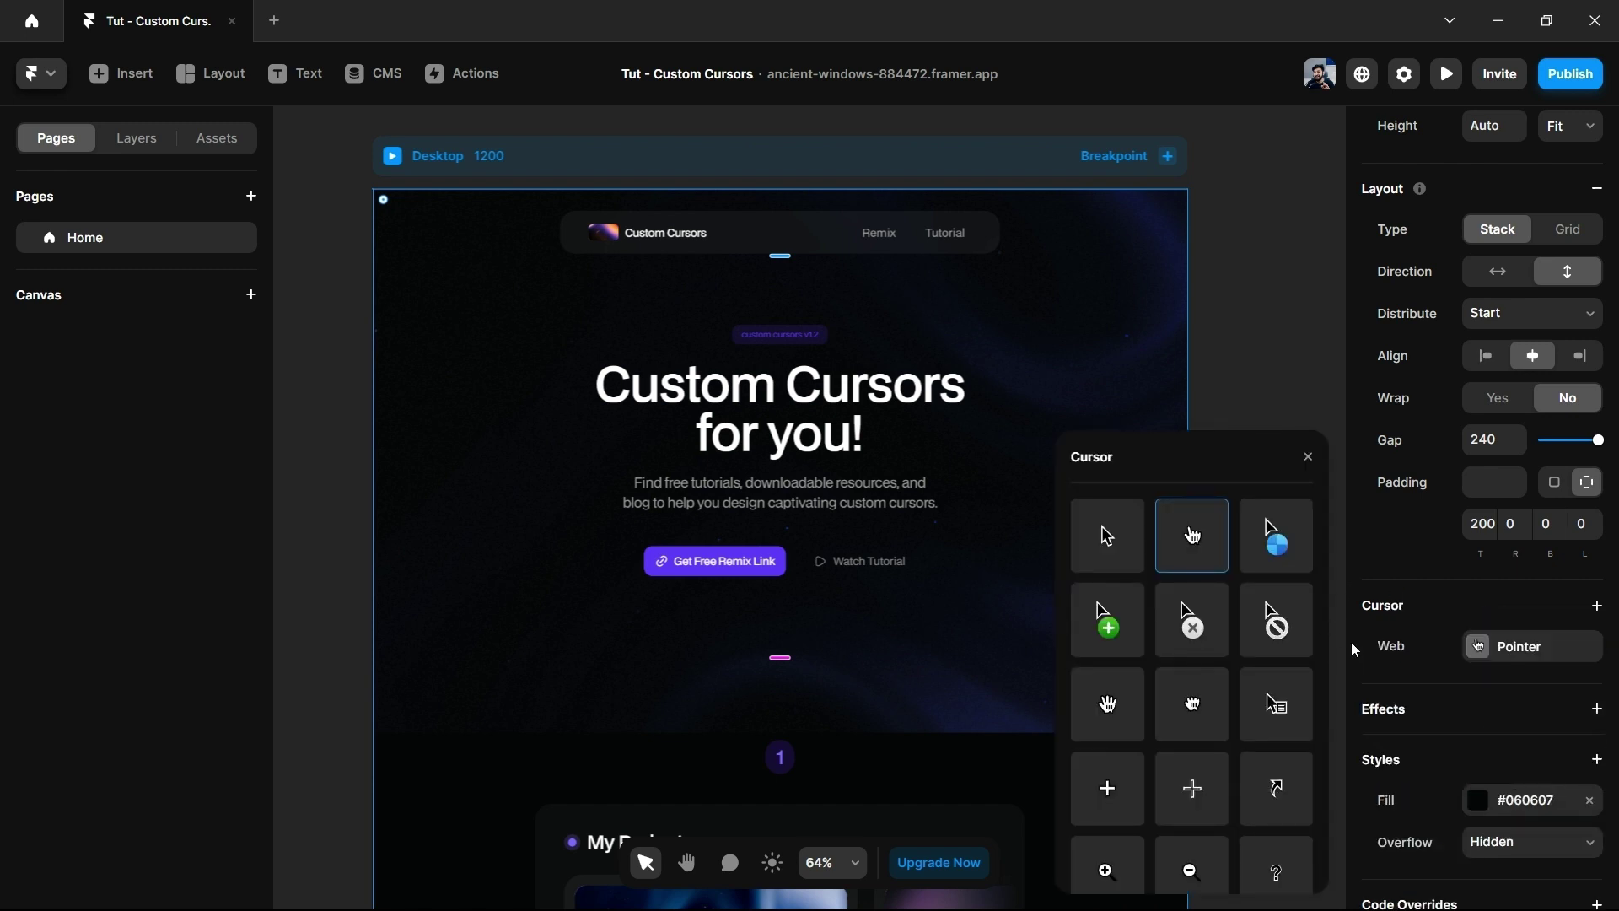
pyautogui.scroll(-2, 1261, 679)
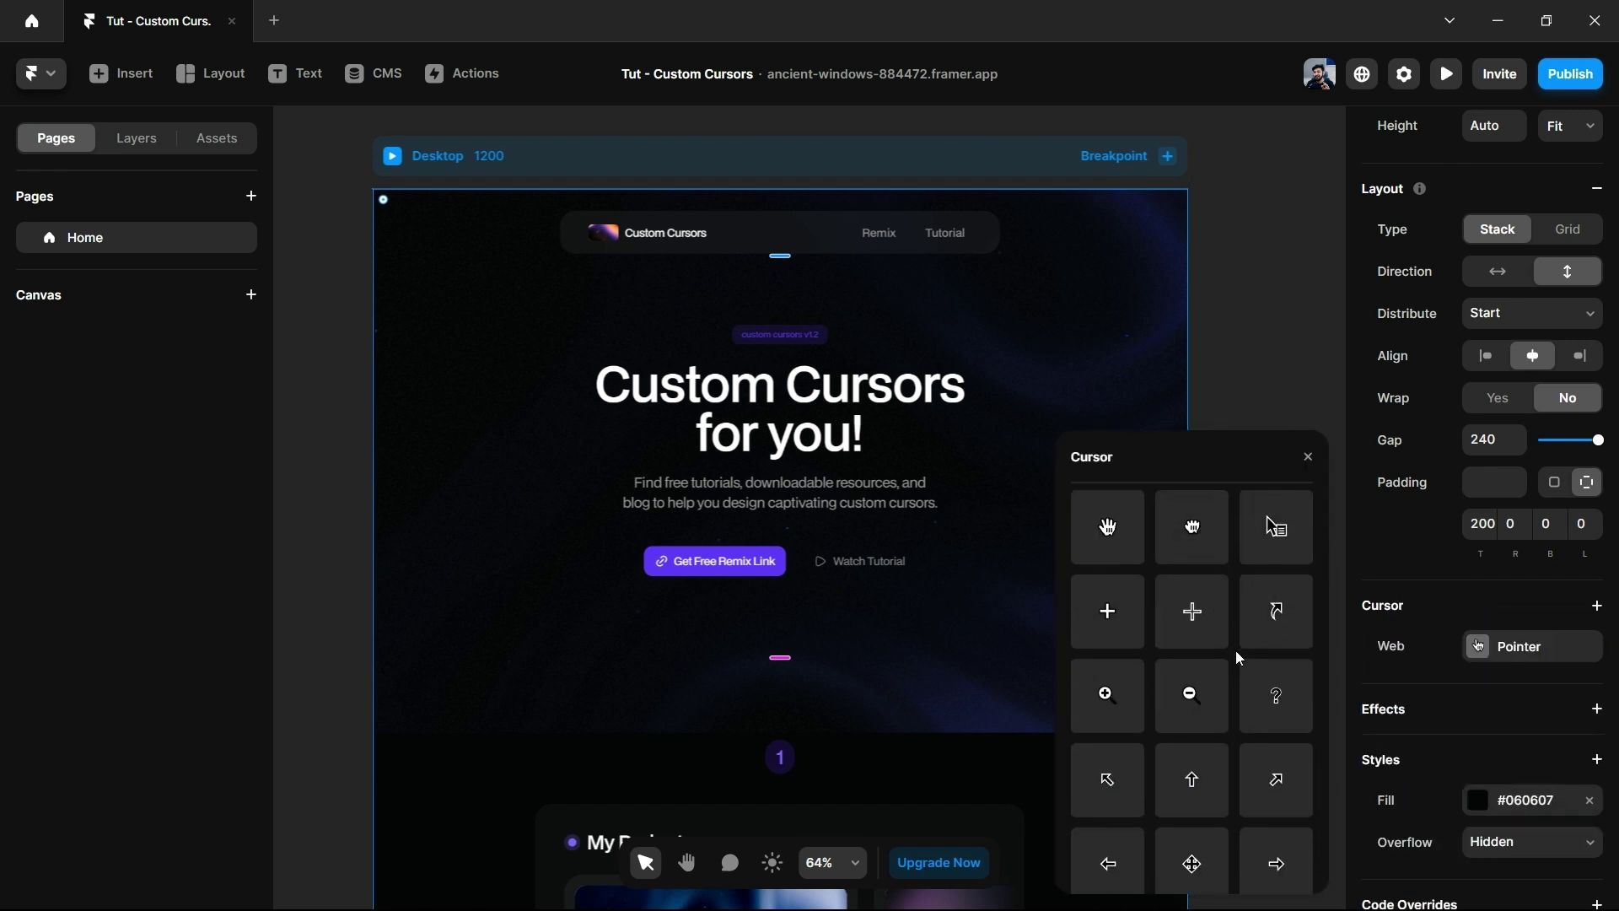
pyautogui.scroll(-2, 1113, 556)
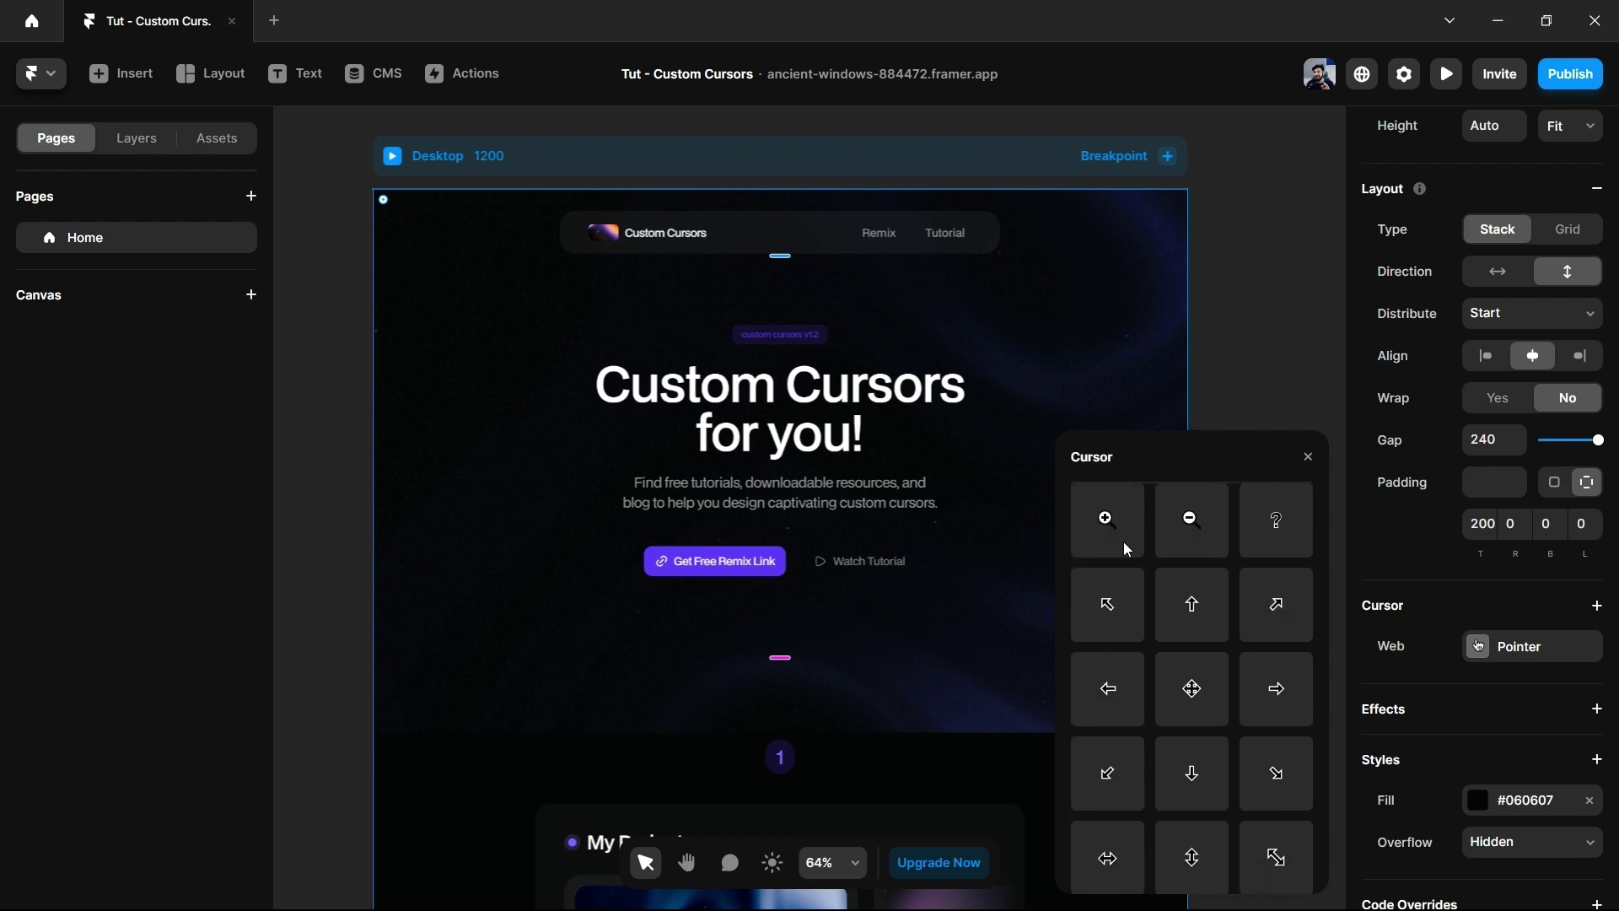
pyautogui.scroll(3, 1127, 549)
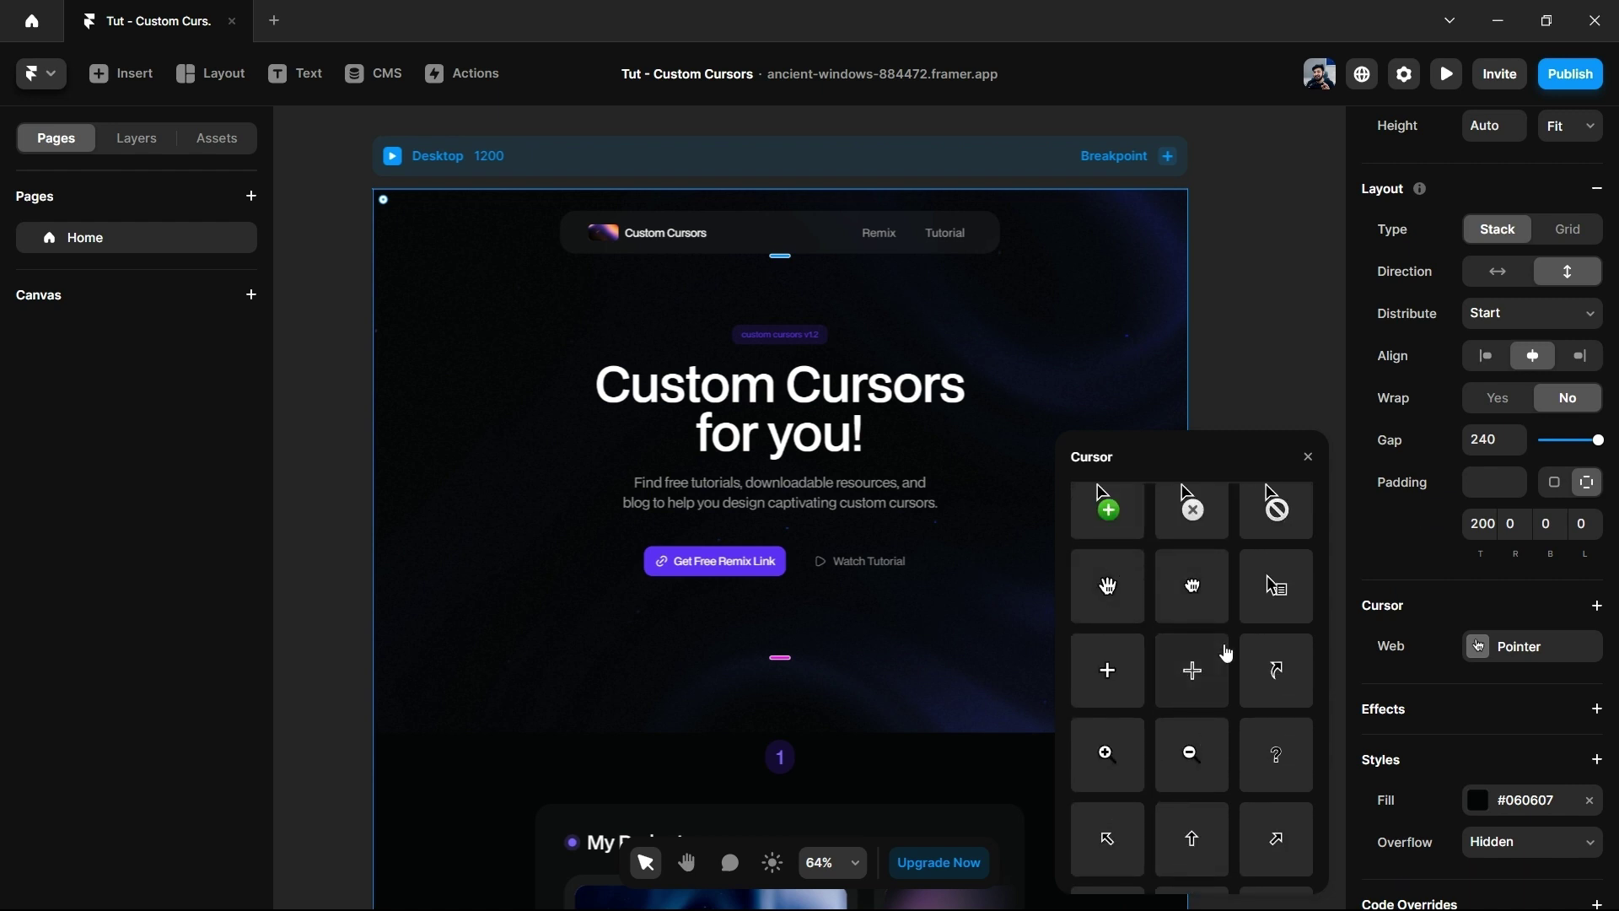
pyautogui.click(1104, 599)
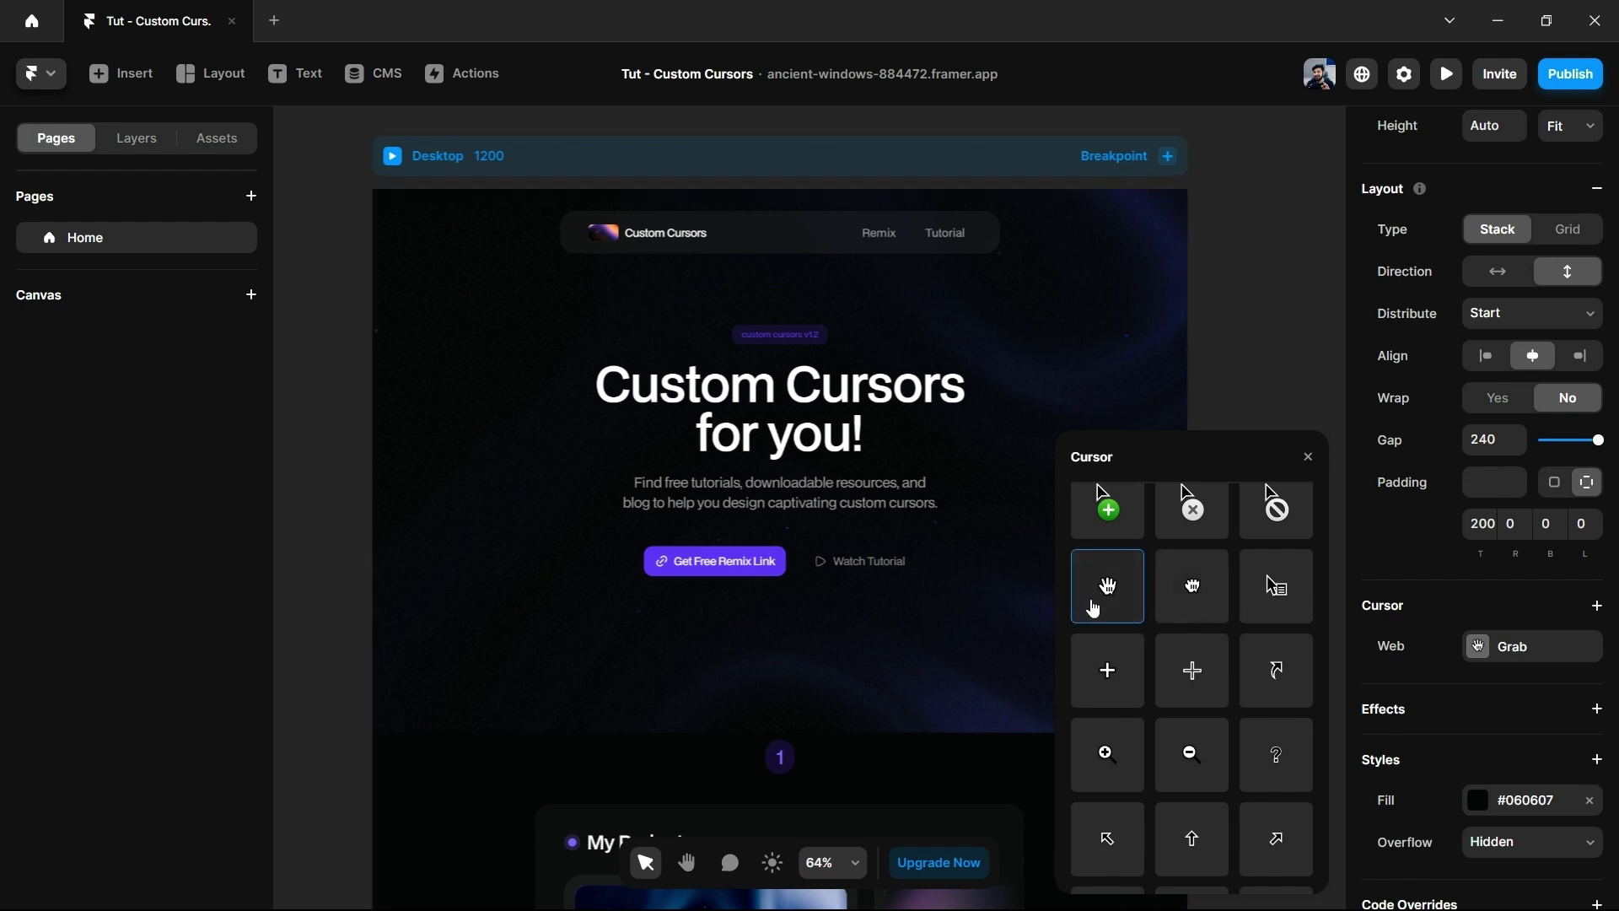
pyautogui.click(392, 159)
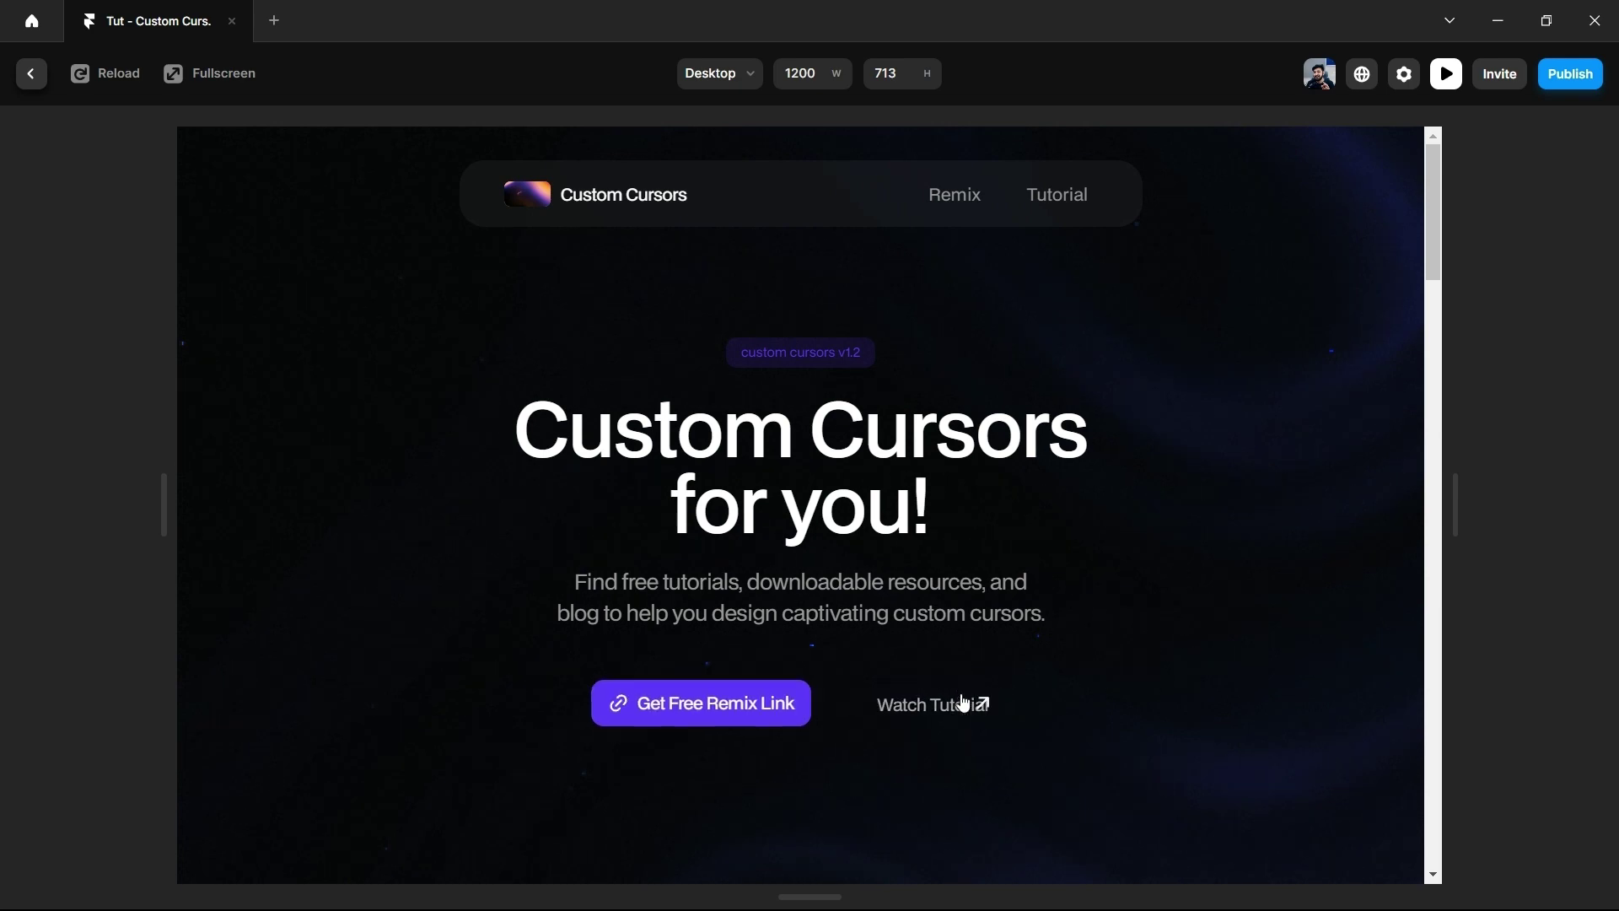
pyautogui.scroll(-5, 1130, 559)
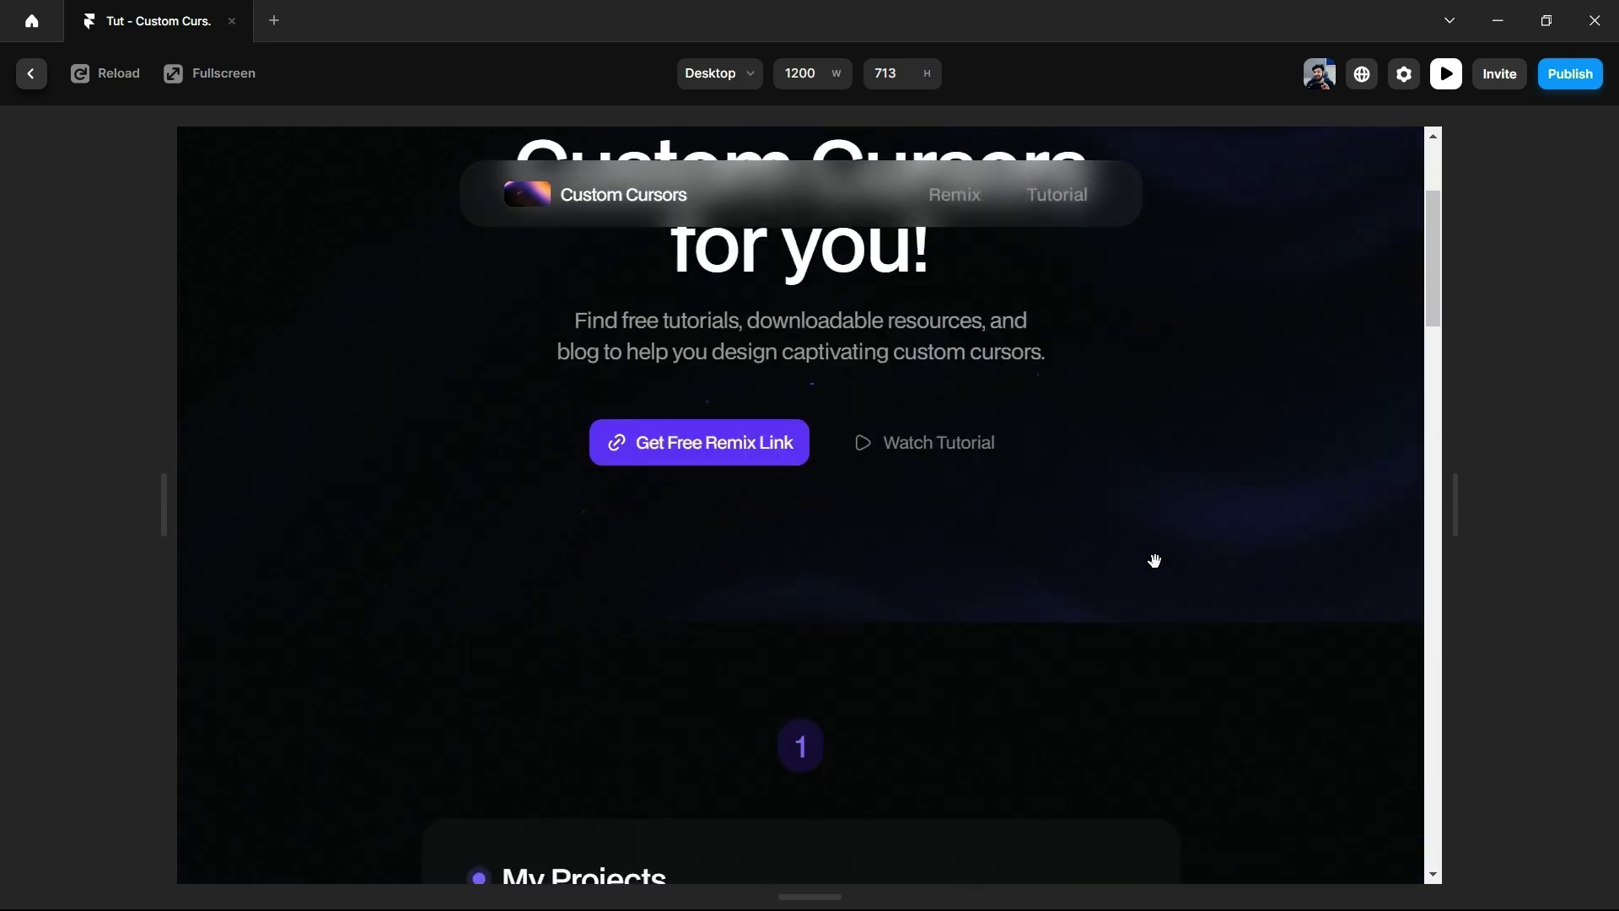
pyautogui.scroll(-3, 928, 615)
pyautogui.scroll(-6, 986, 615)
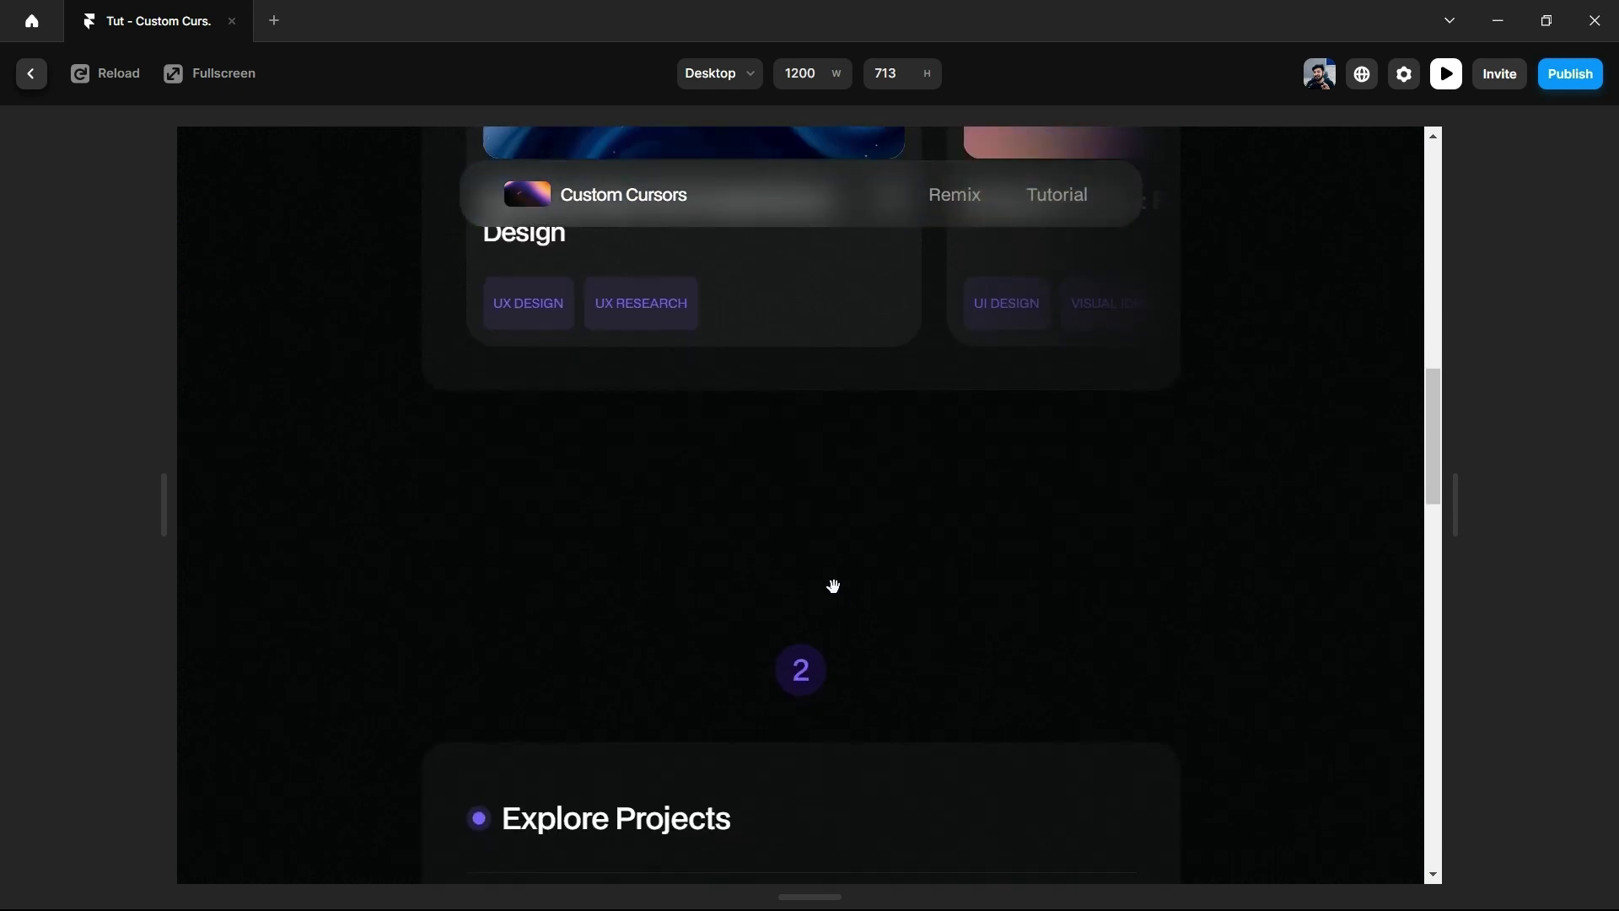
pyautogui.scroll(10, 944, 625)
pyautogui.scroll(3, 803, 329)
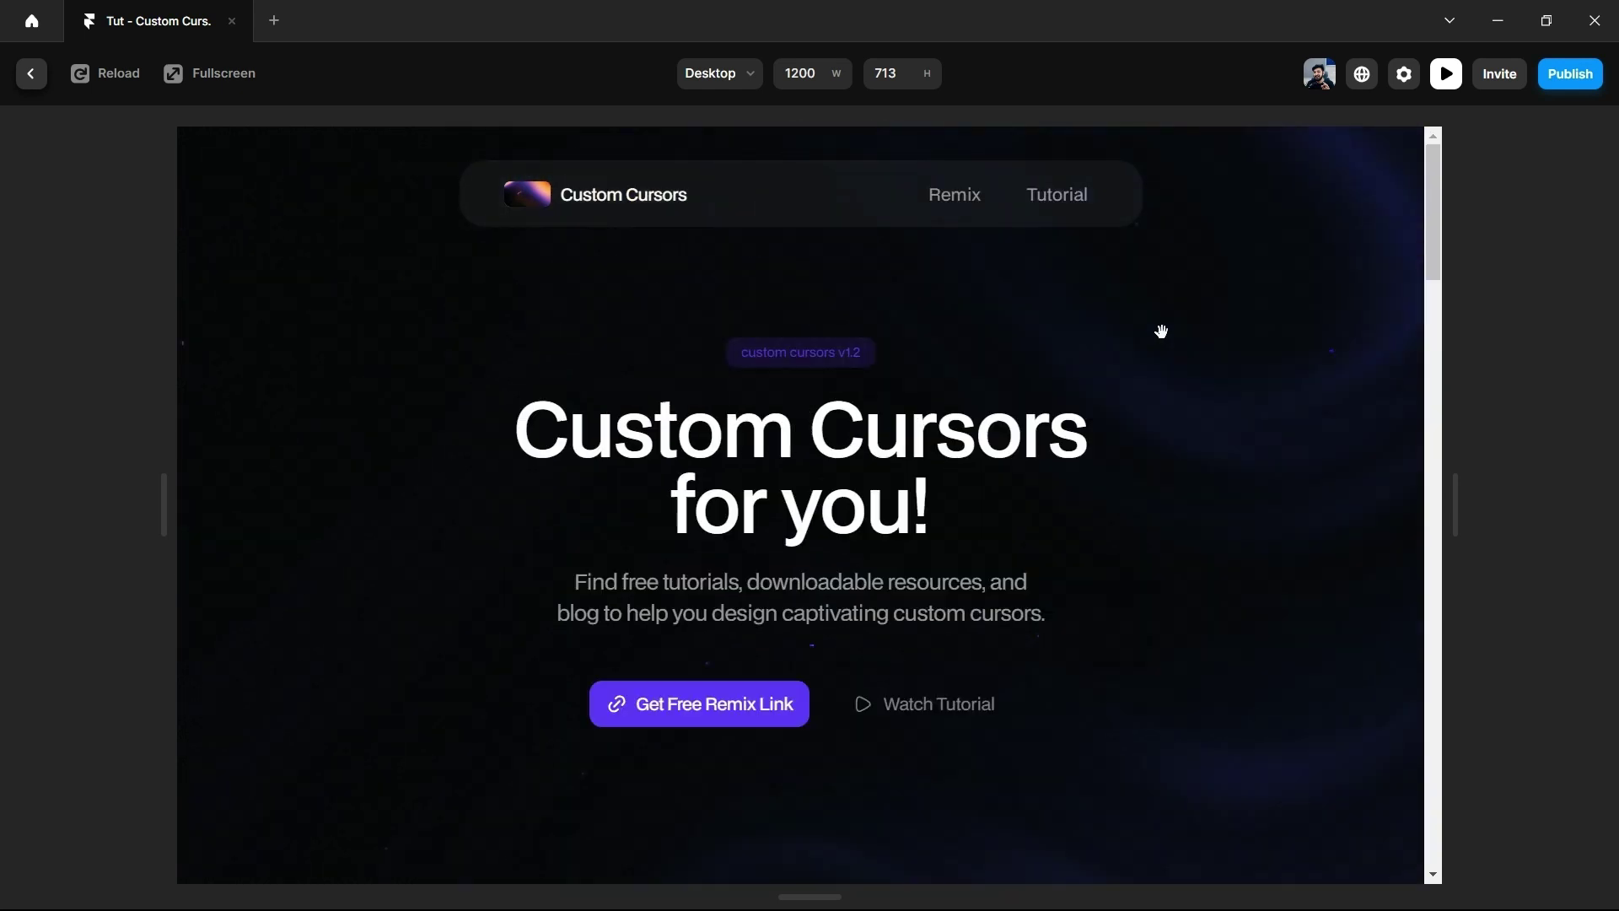
# Exit the preview, remove the Grab cursor from the Desktop frame, and dismiss the Cursor options.
pyautogui.click(28, 83)
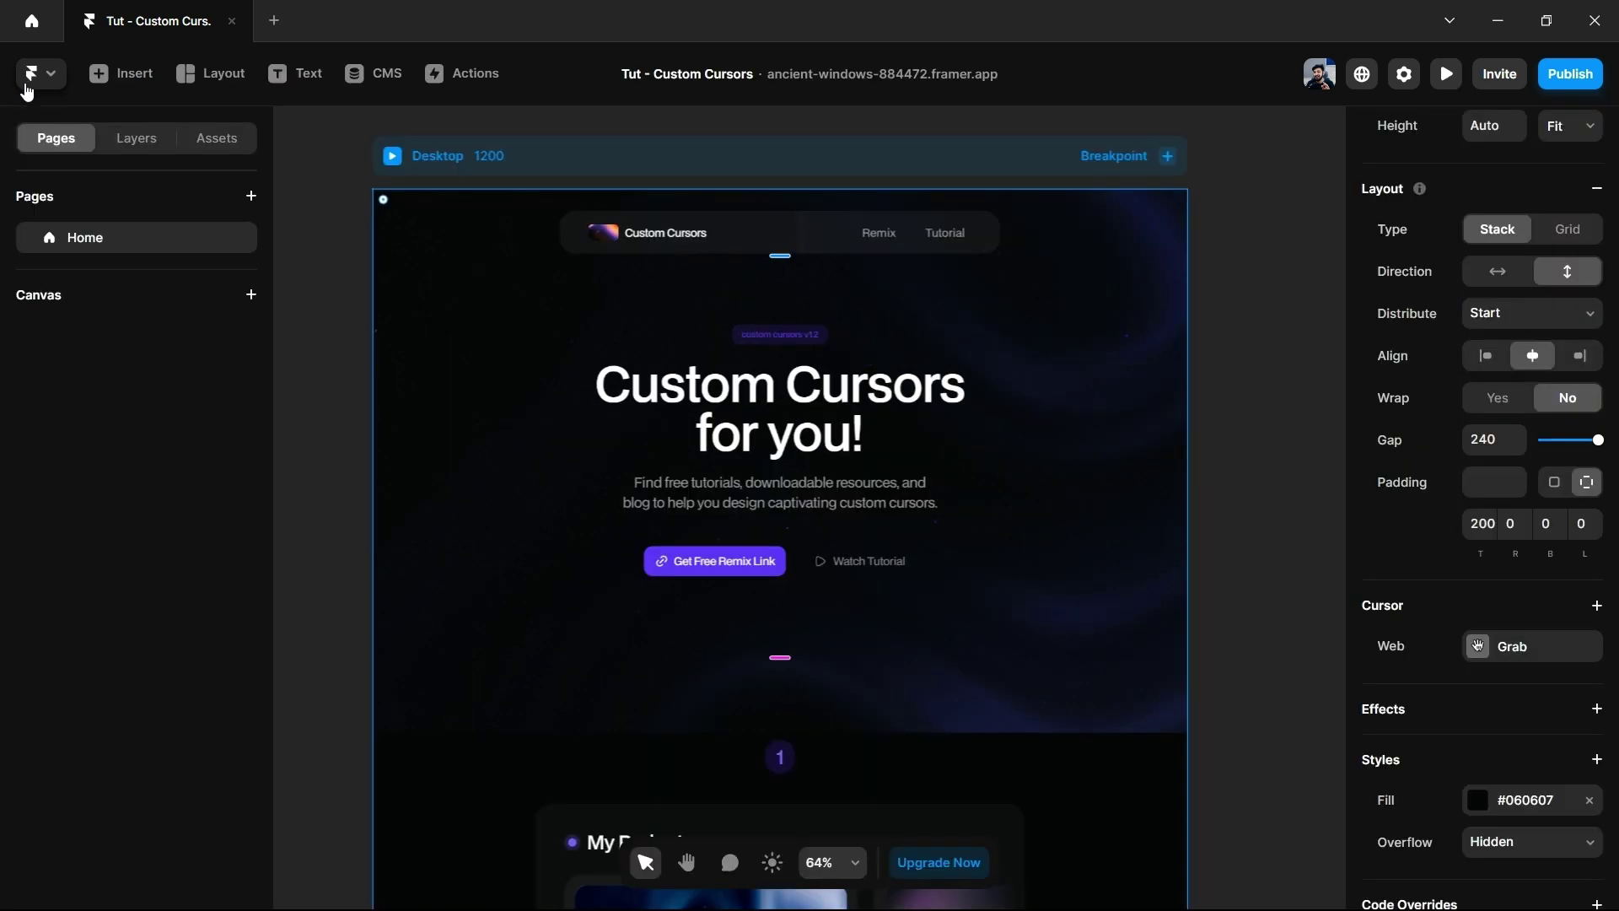
pyautogui.rightClick(1509, 655)
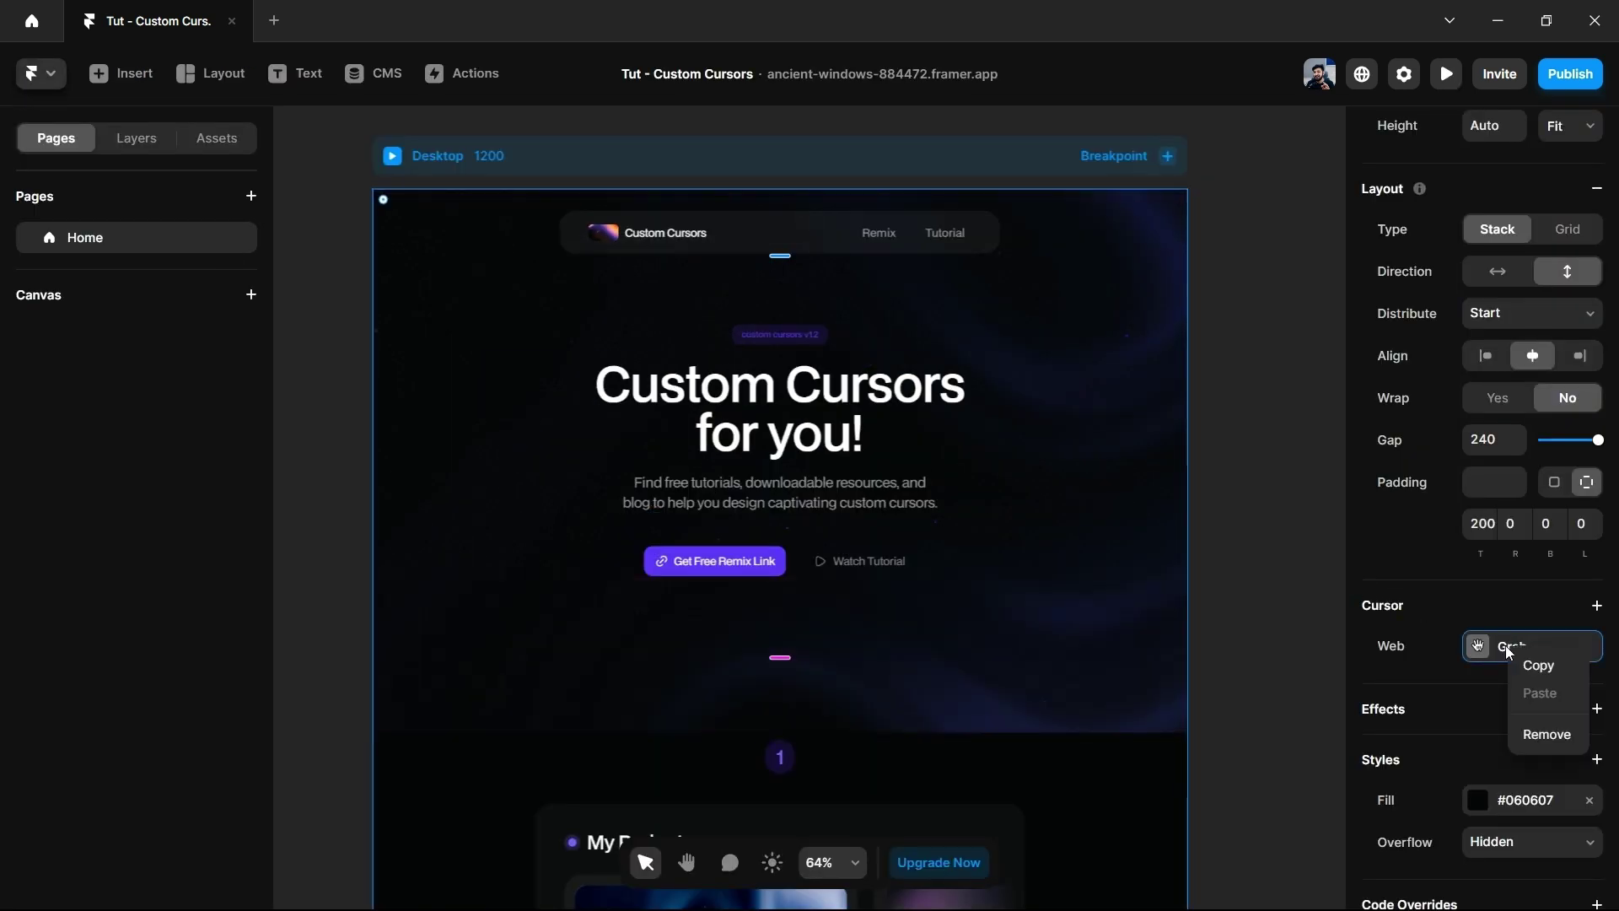
pyautogui.click(1547, 736)
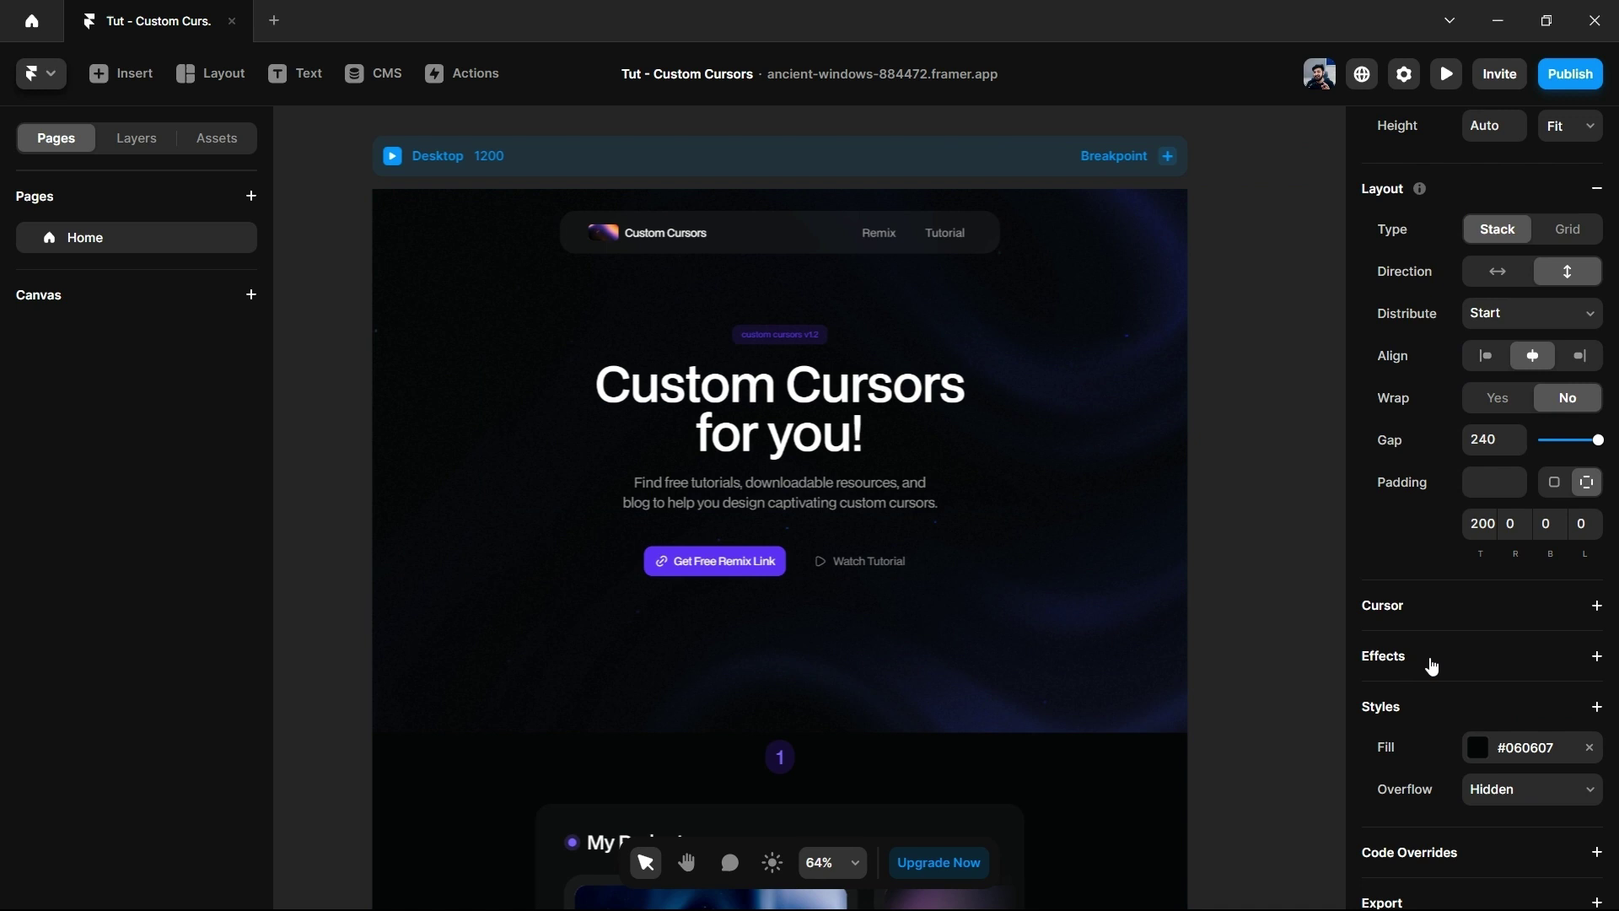
pyautogui.click(1598, 608)
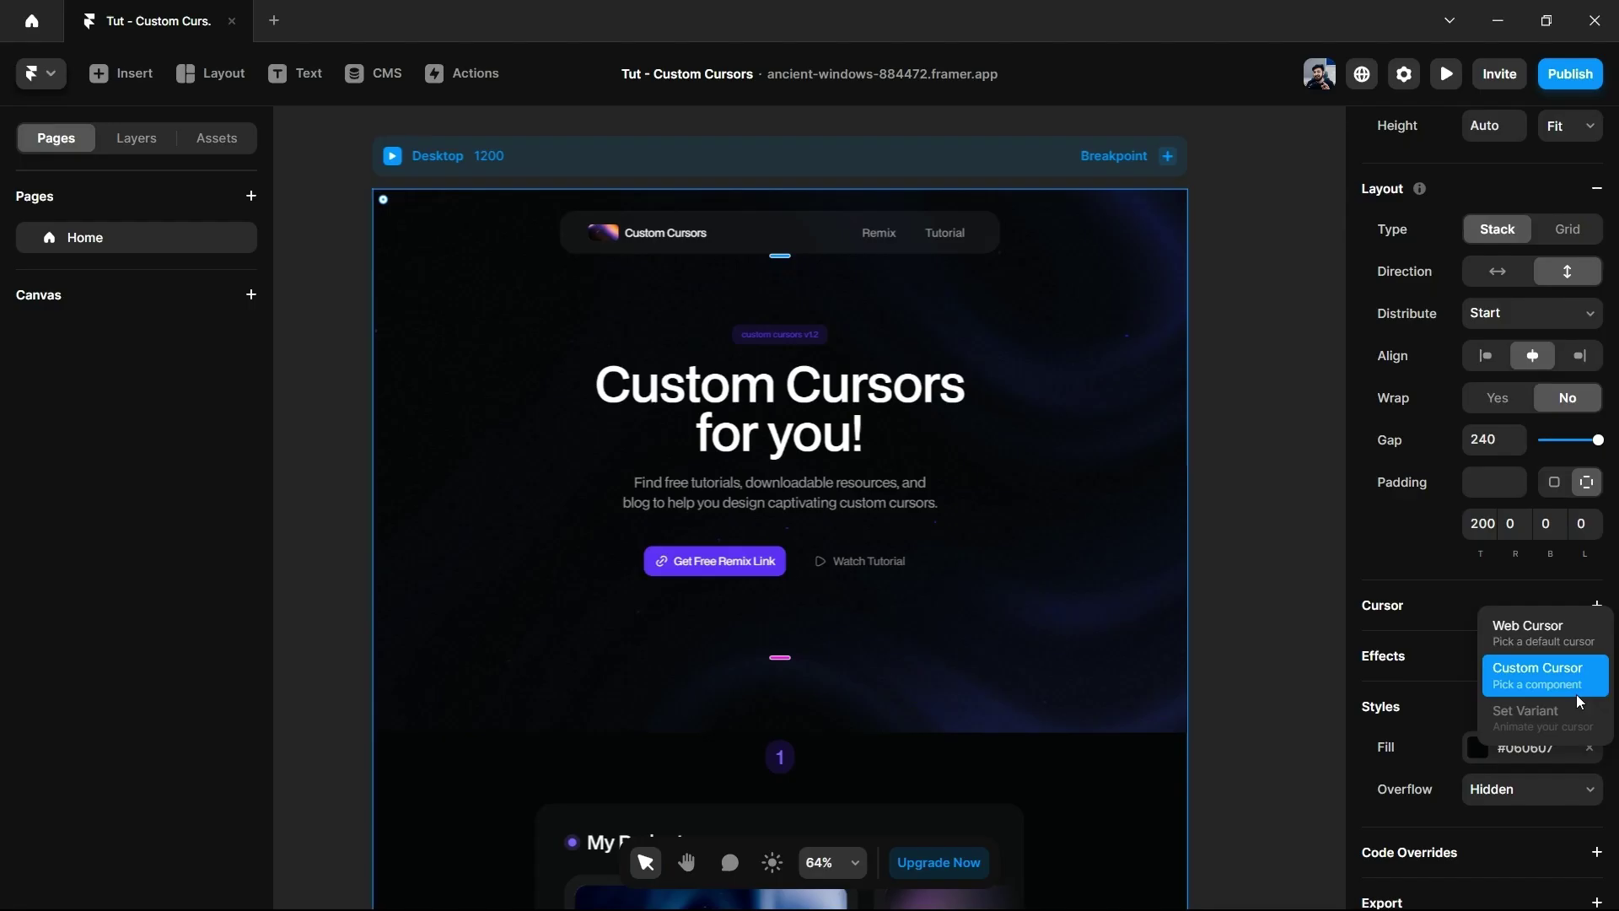
pyautogui.click(1263, 519)
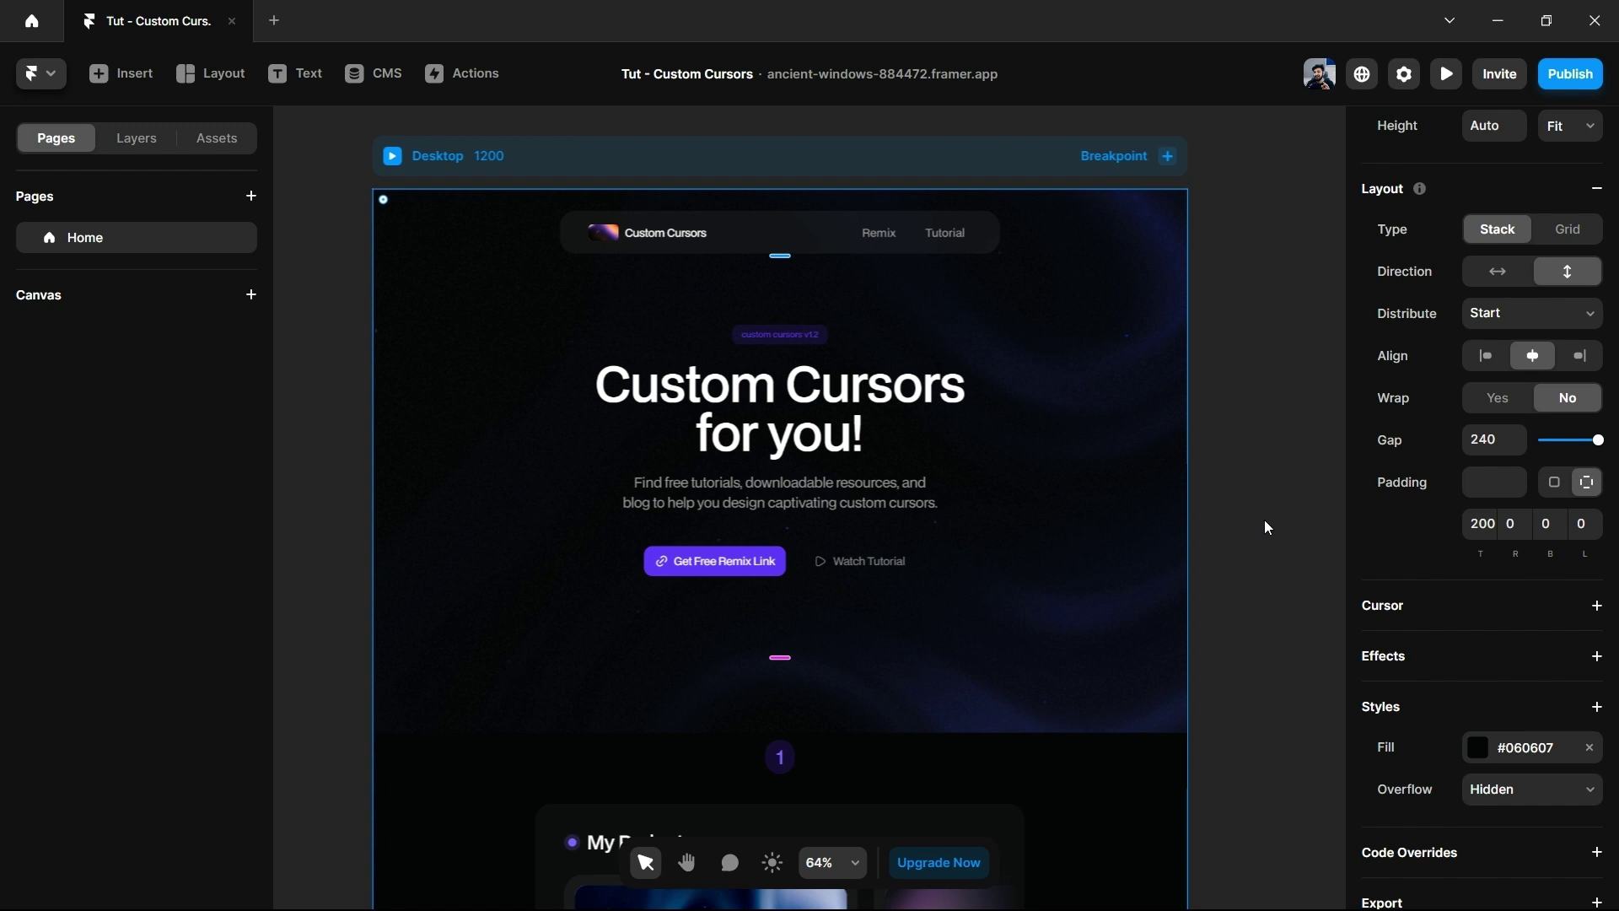
# Add a Custom Cursor component set to Follow, Bottom position, 12/12 offset and Spring transition.
pyautogui.click(1596, 606)
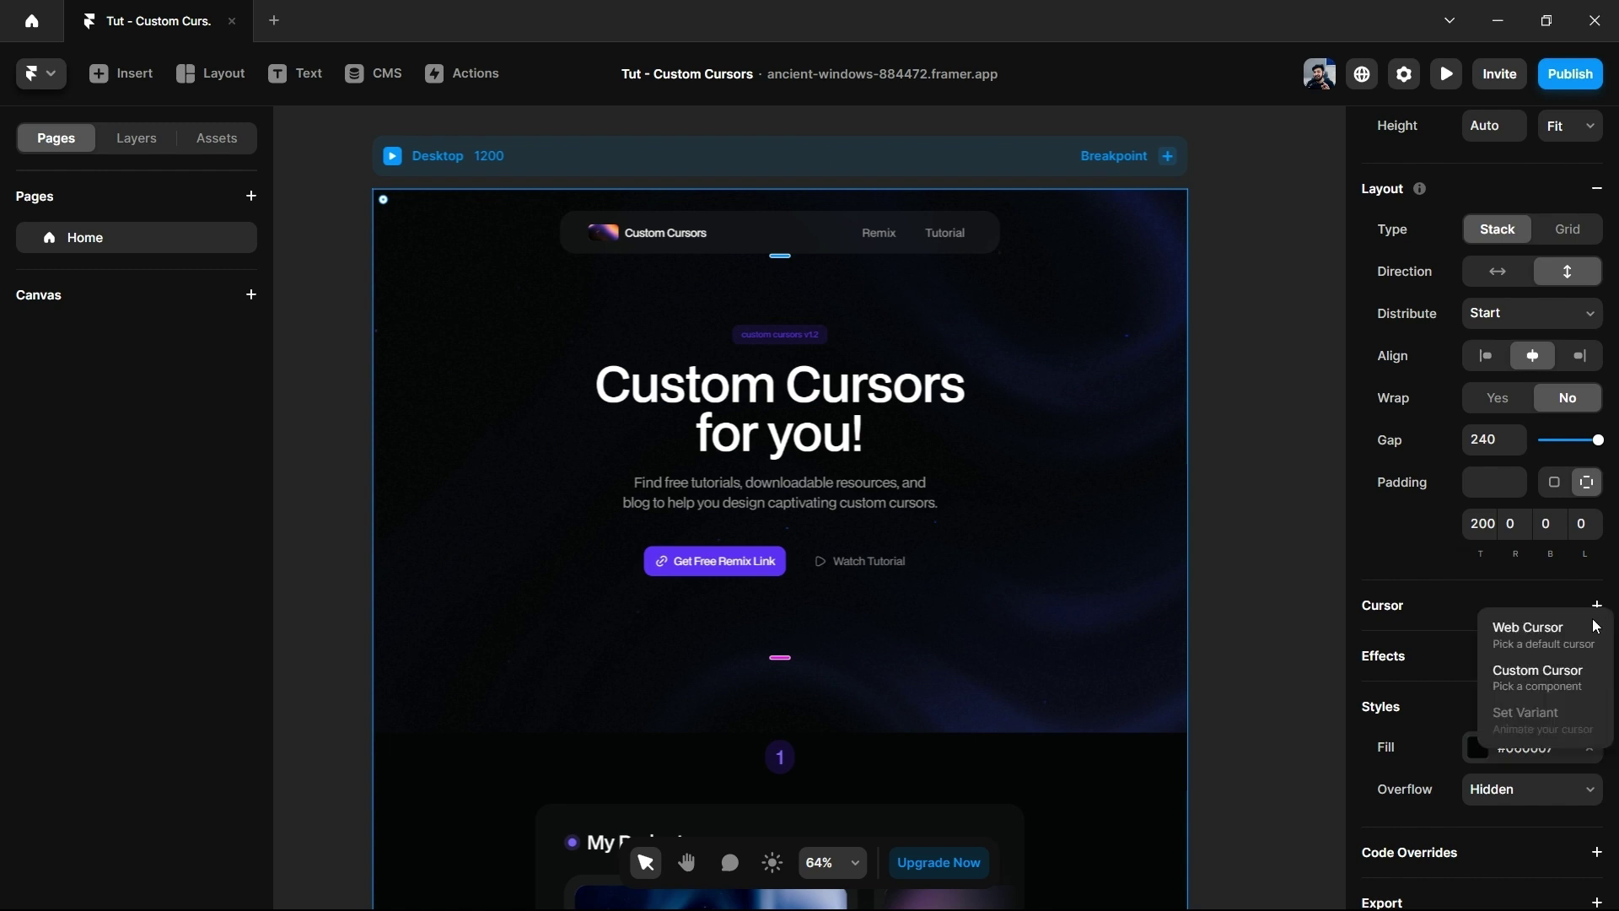
pyautogui.click(1575, 678)
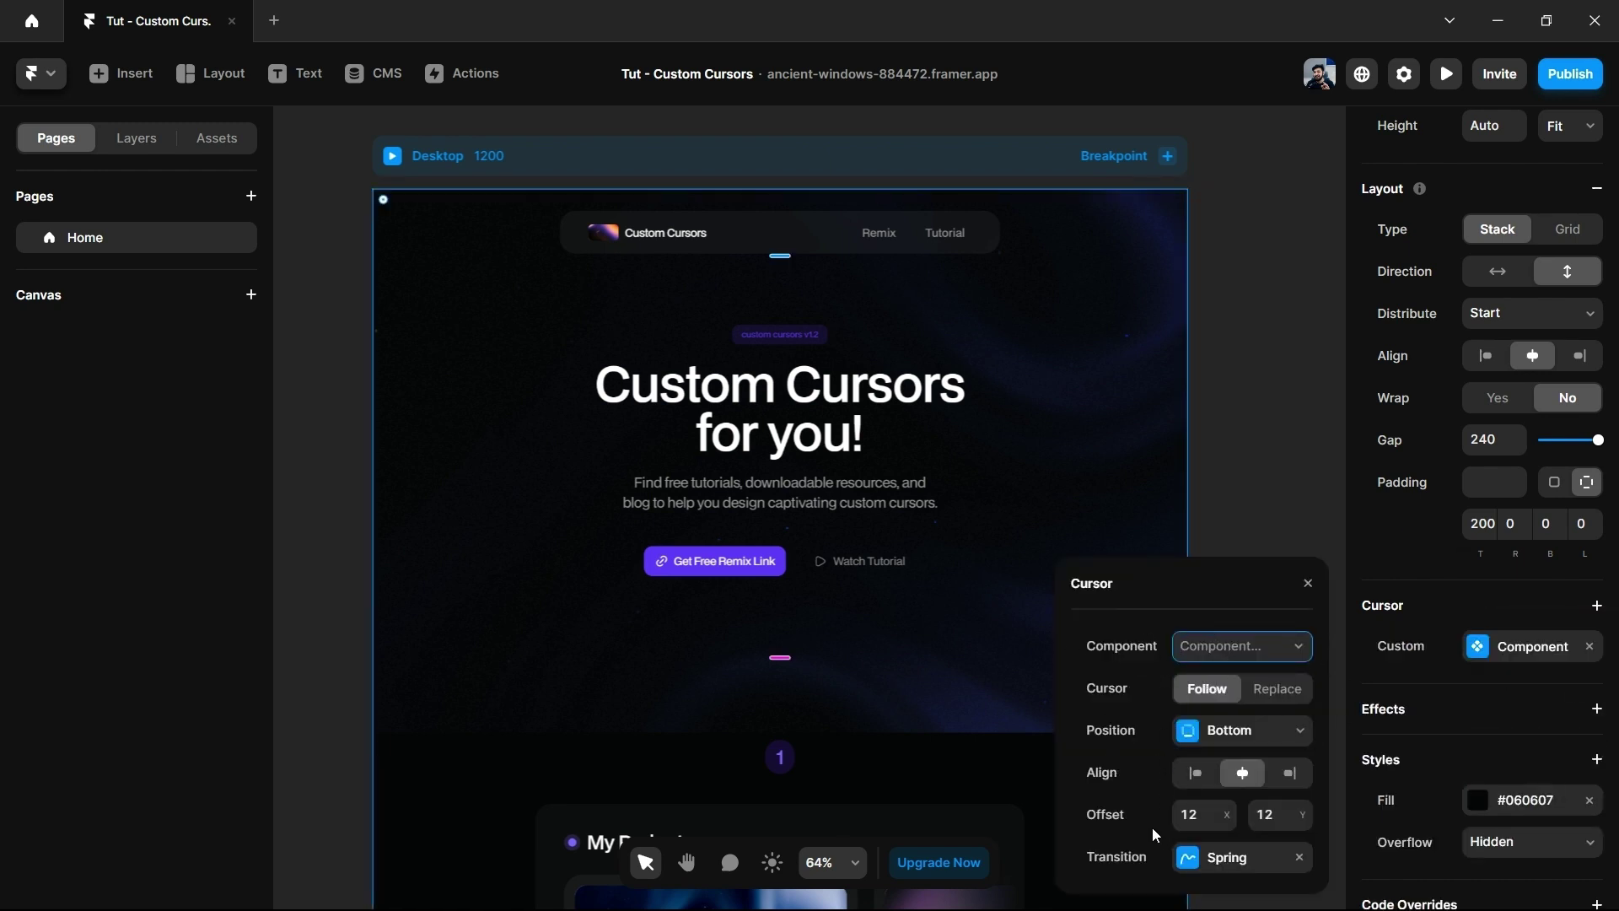
pyautogui.click(1303, 648)
pyautogui.click(1263, 748)
pyautogui.click(1111, 737)
pyautogui.click(1308, 583)
# Preview the Check Full Project hover cursor over the My Projects cards full screen.
pyautogui.click(1260, 512)
pyautogui.scroll(-5, 1260, 512)
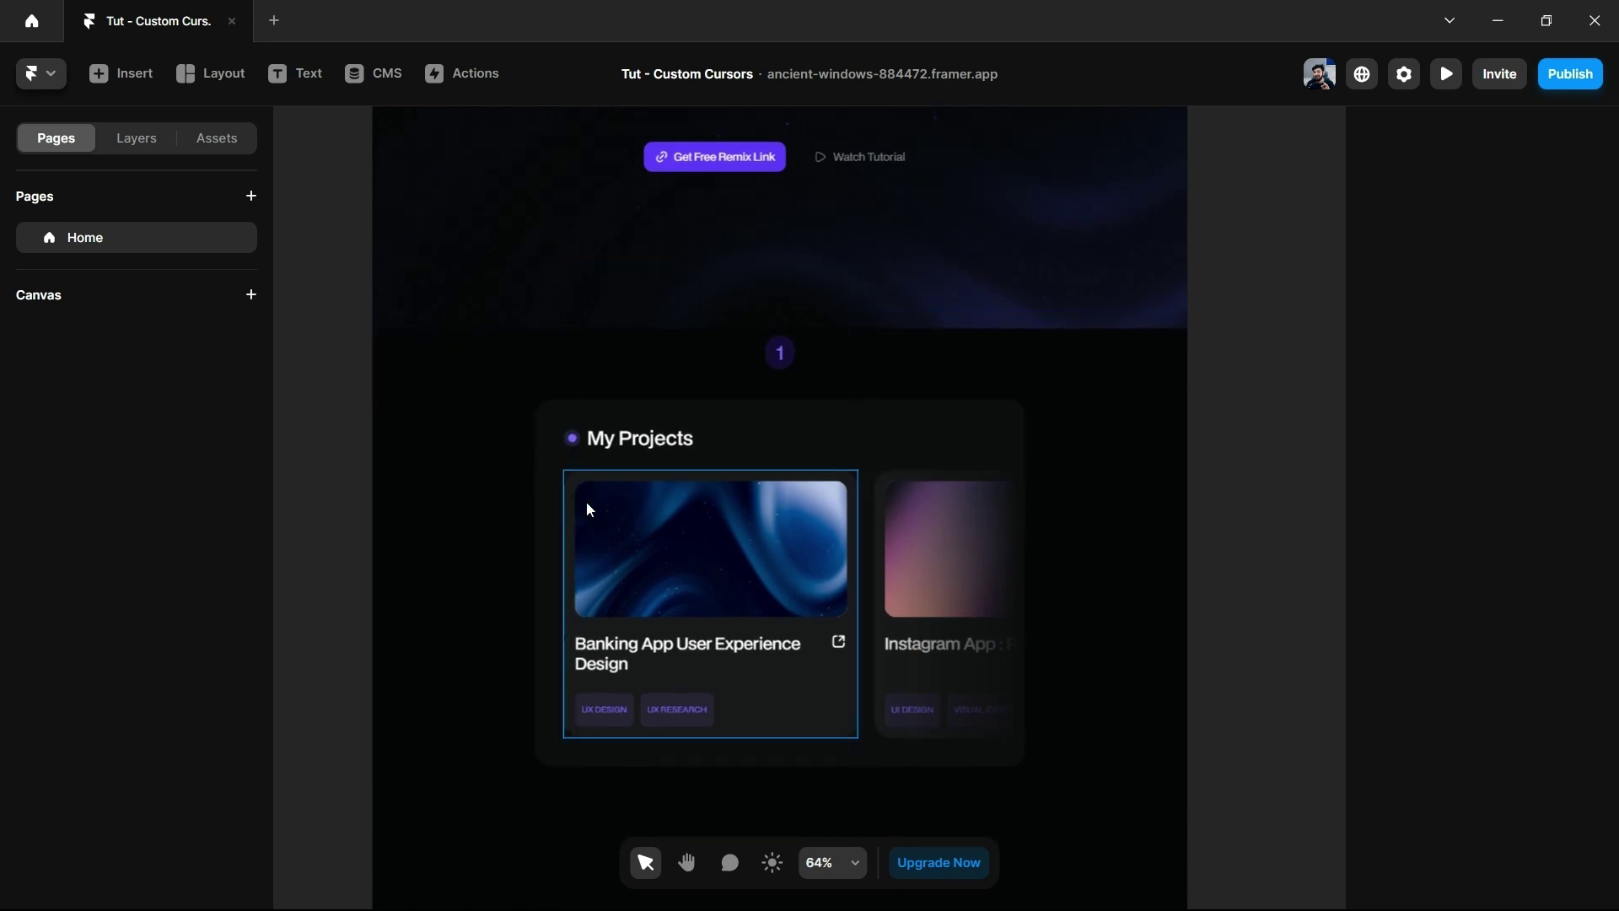
pyautogui.click(832, 385)
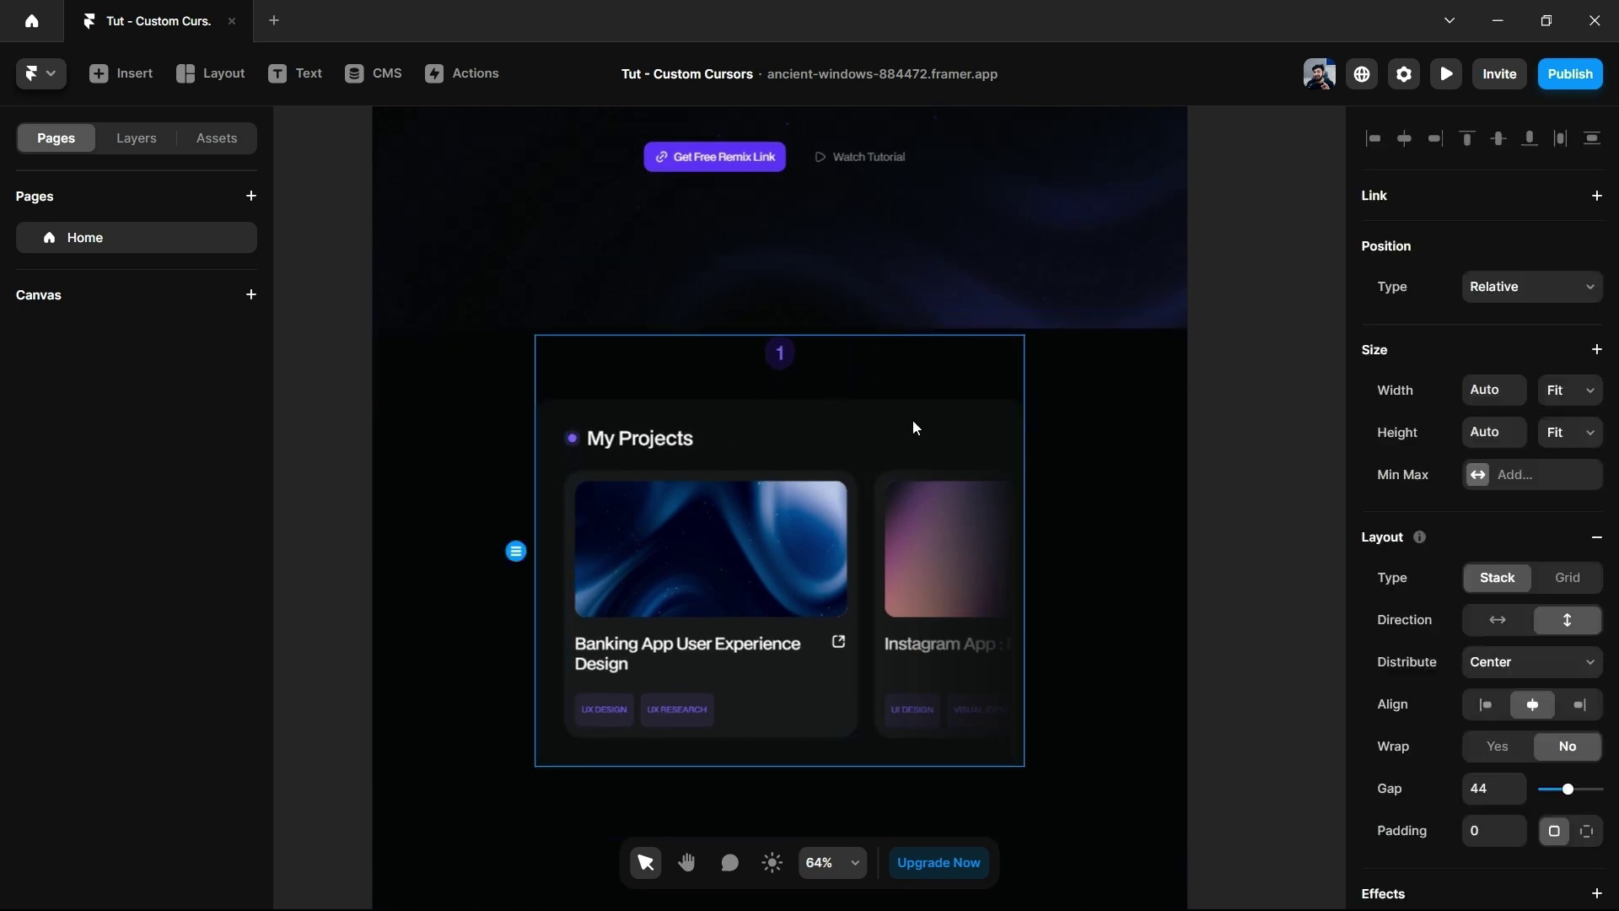
pyautogui.click(322, 405)
pyautogui.hotkey('ctrl', 'p')
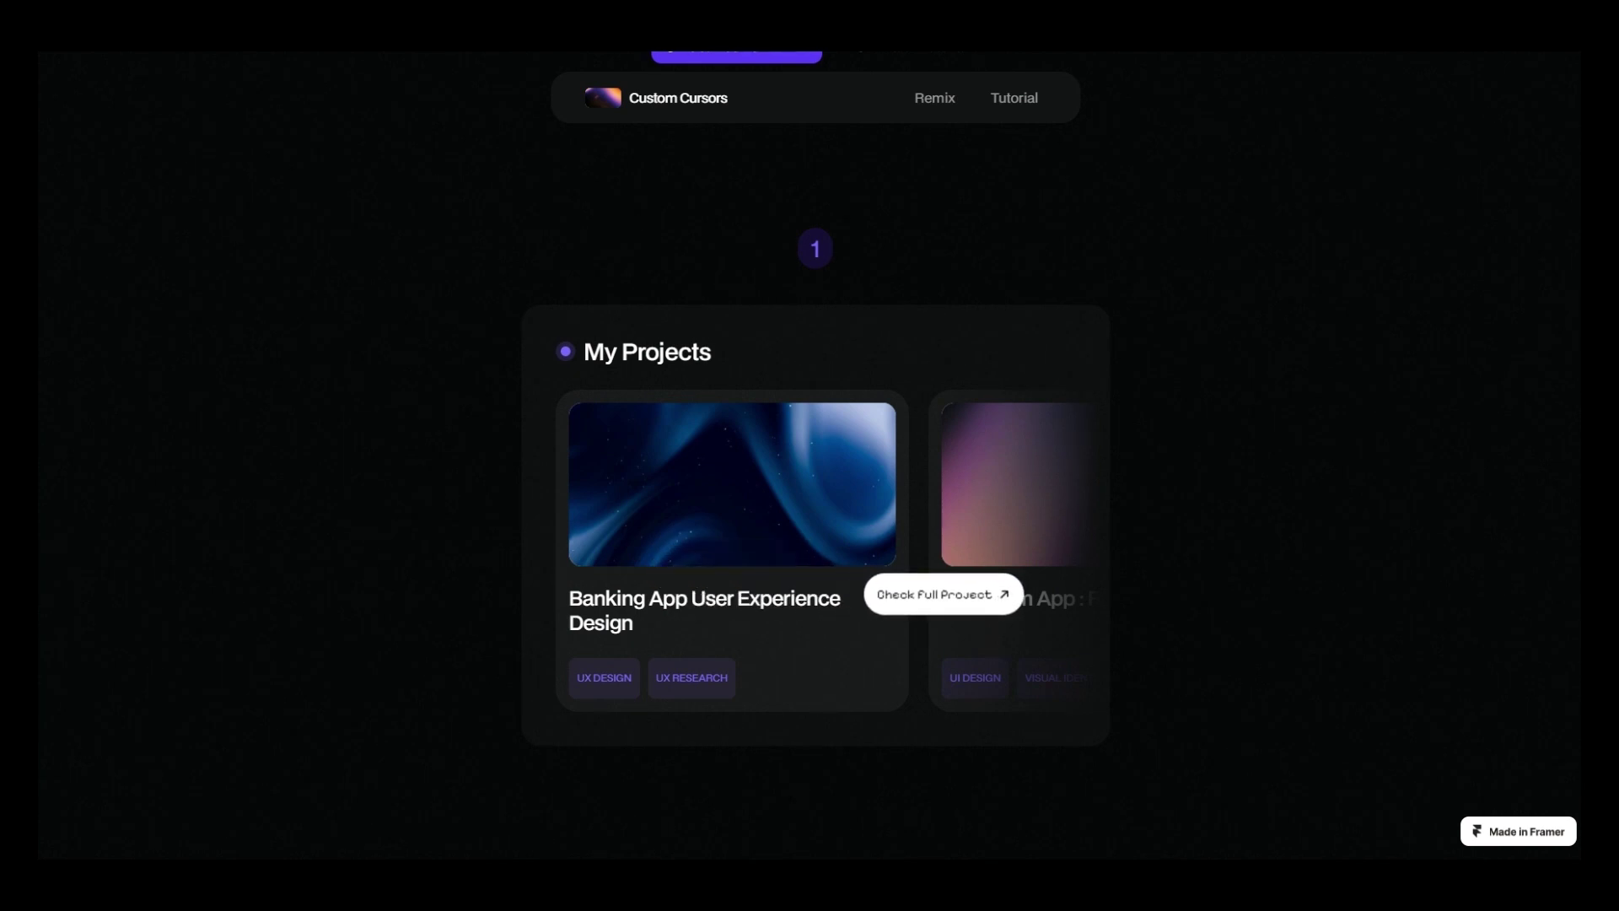
pyautogui.press('Escape')
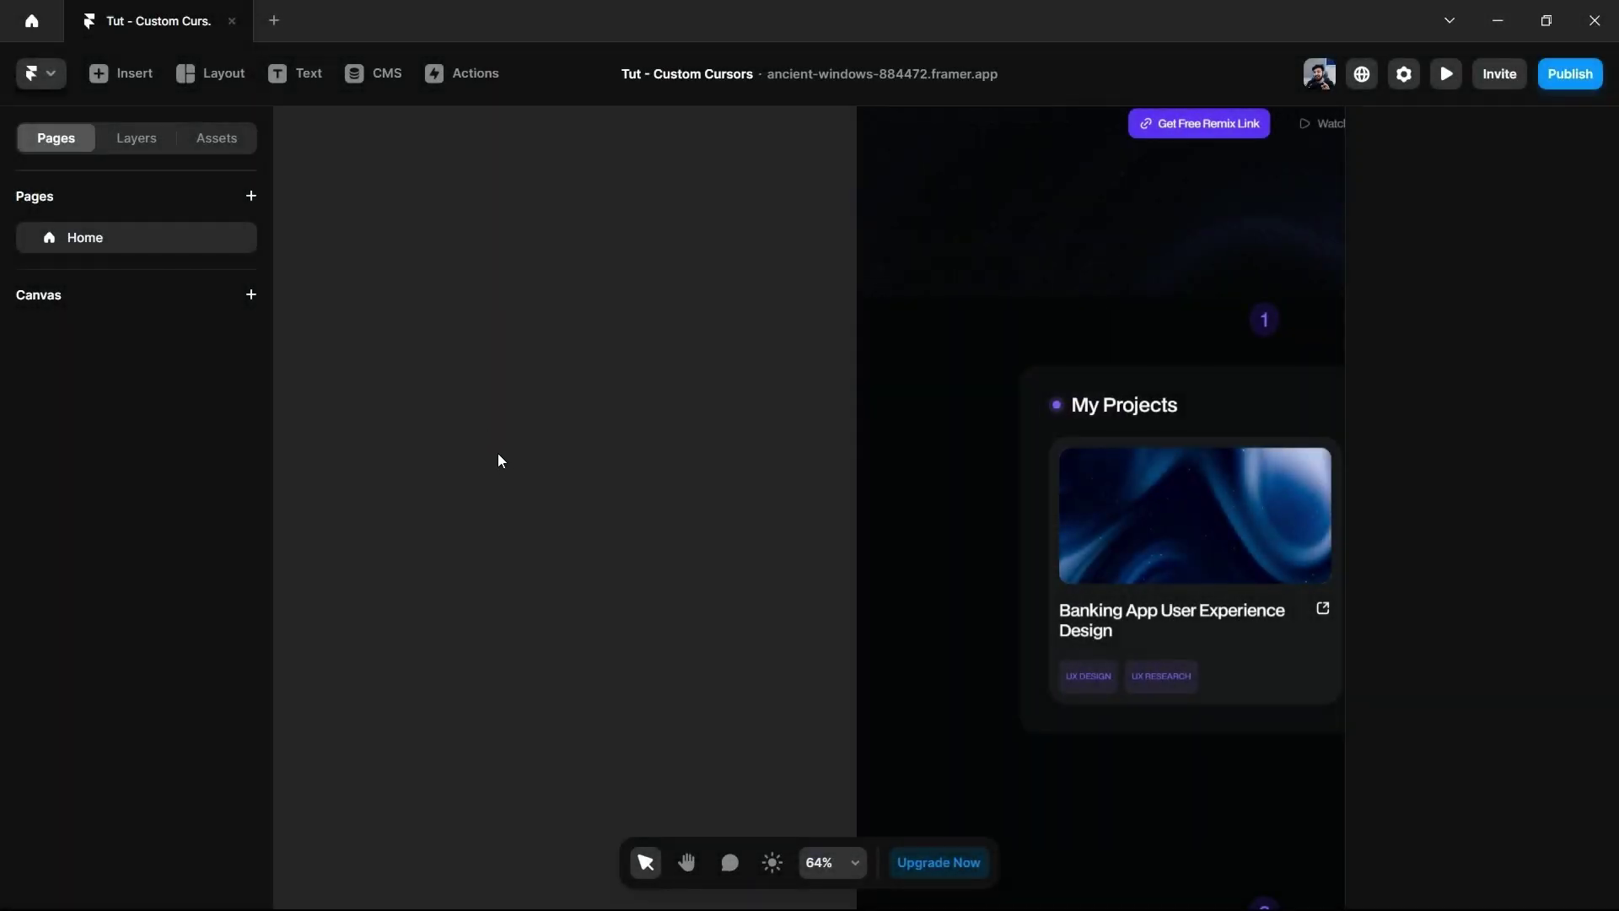
# Add a 'check the project' text layer on the empty canvas.
pyautogui.press('t')
pyautogui.click(626, 498)
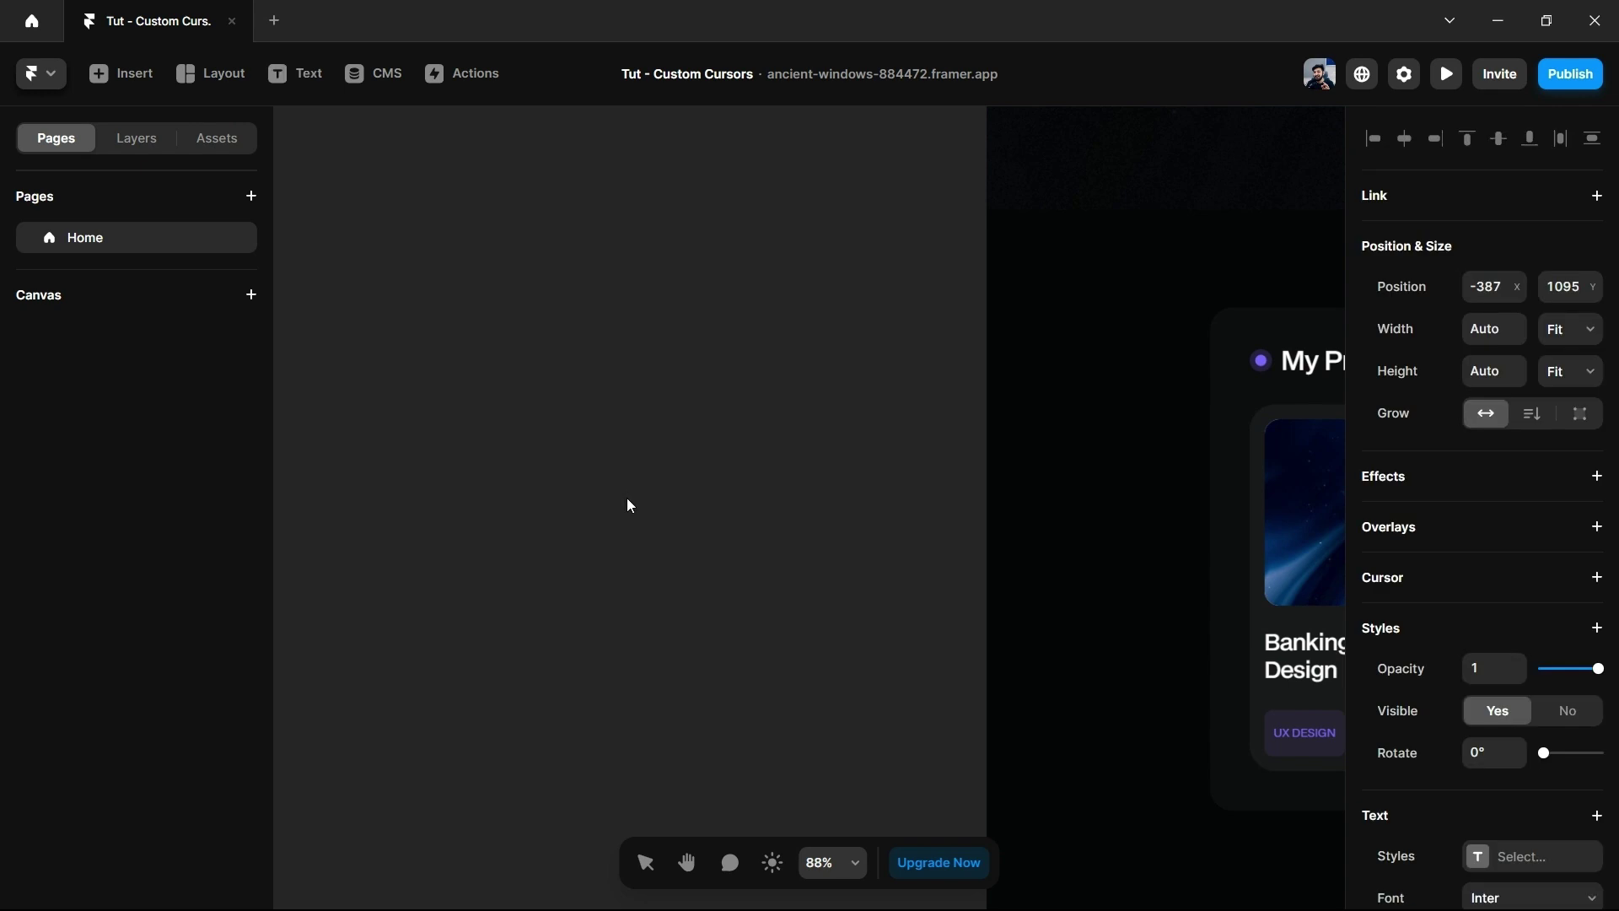
pyautogui.write('H')
pyautogui.write('heck the p')
pyautogui.write('roject')
pyautogui.press('Escape')
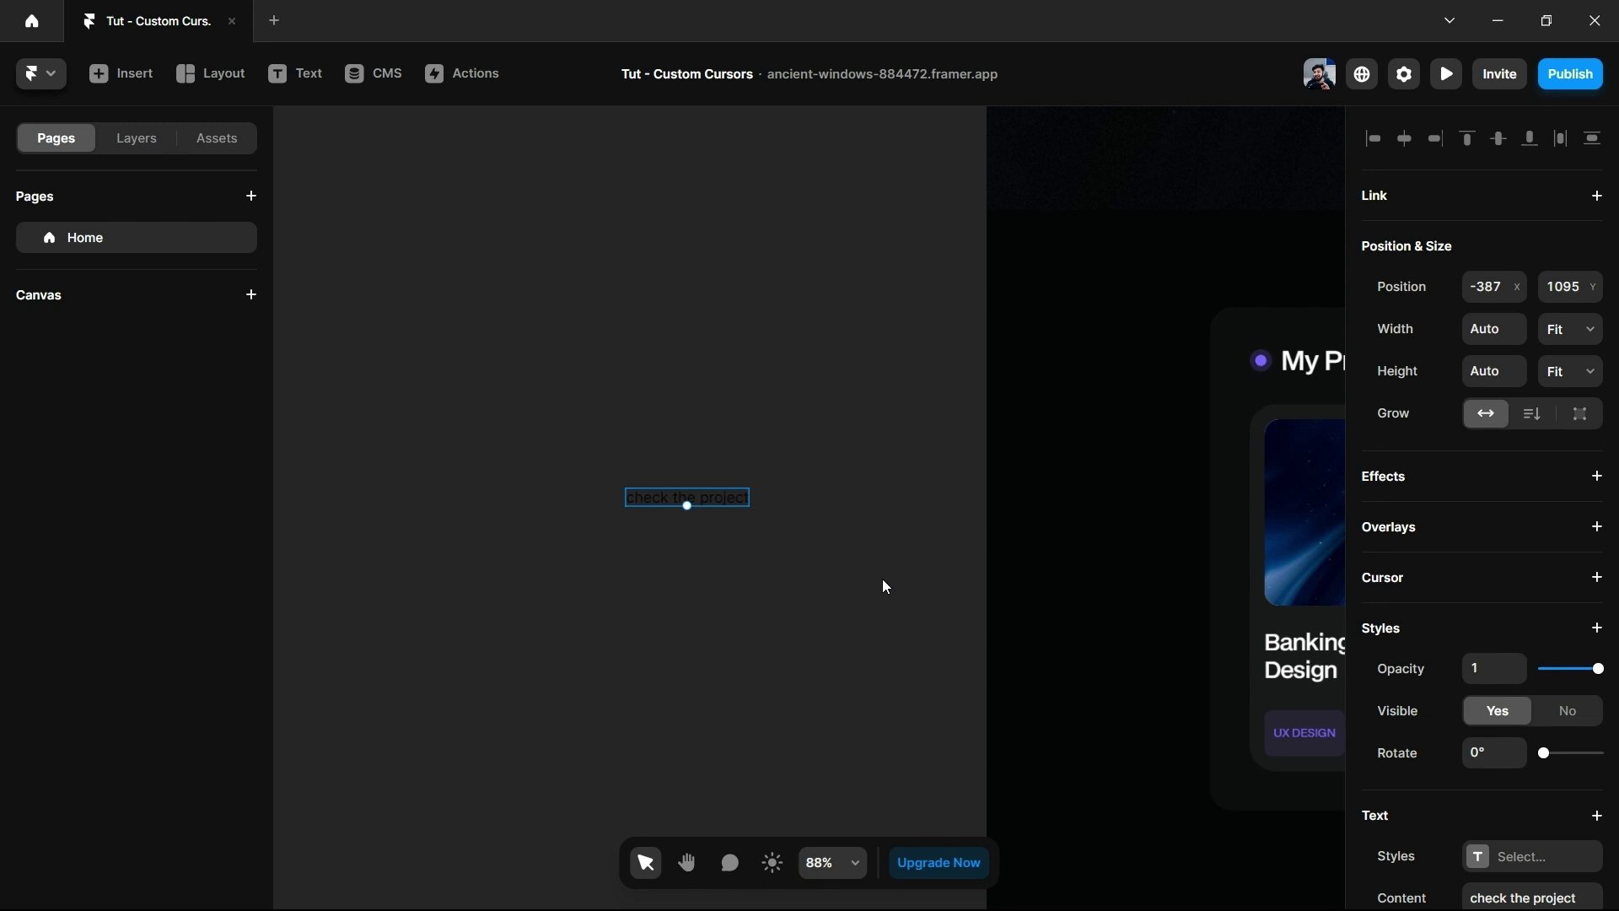
# Wrap the text in a stack with 16 padding and fit-content width and height.
pyautogui.rightClick(733, 503)
pyautogui.click(843, 829)
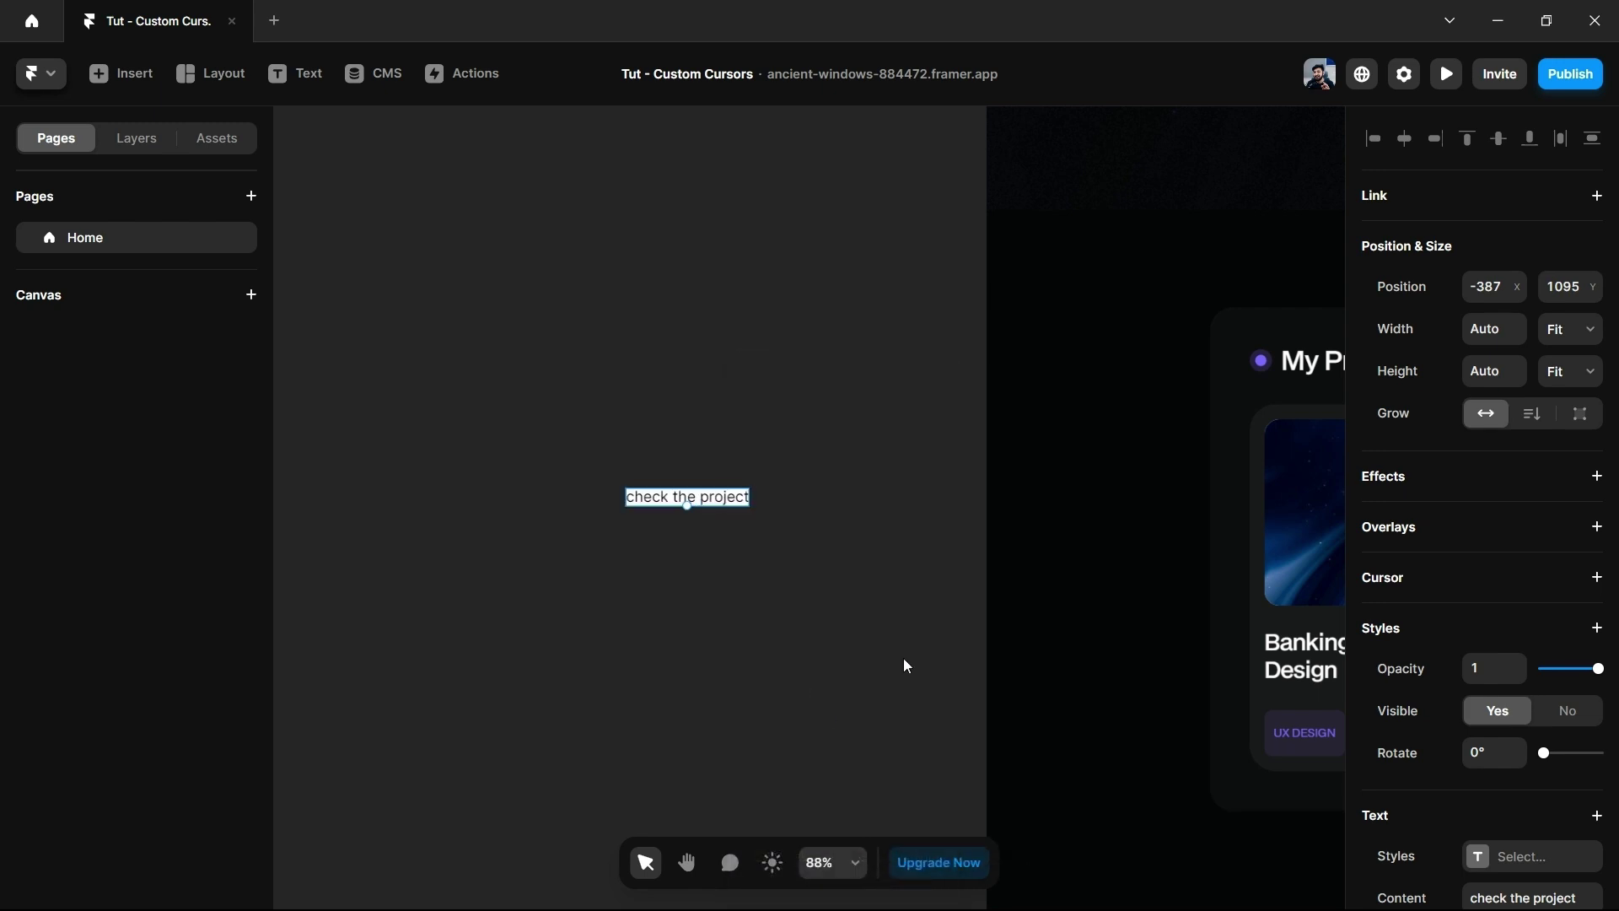
pyautogui.rightClick(713, 499)
pyautogui.click(791, 885)
pyautogui.hotkey('shift', 'a')
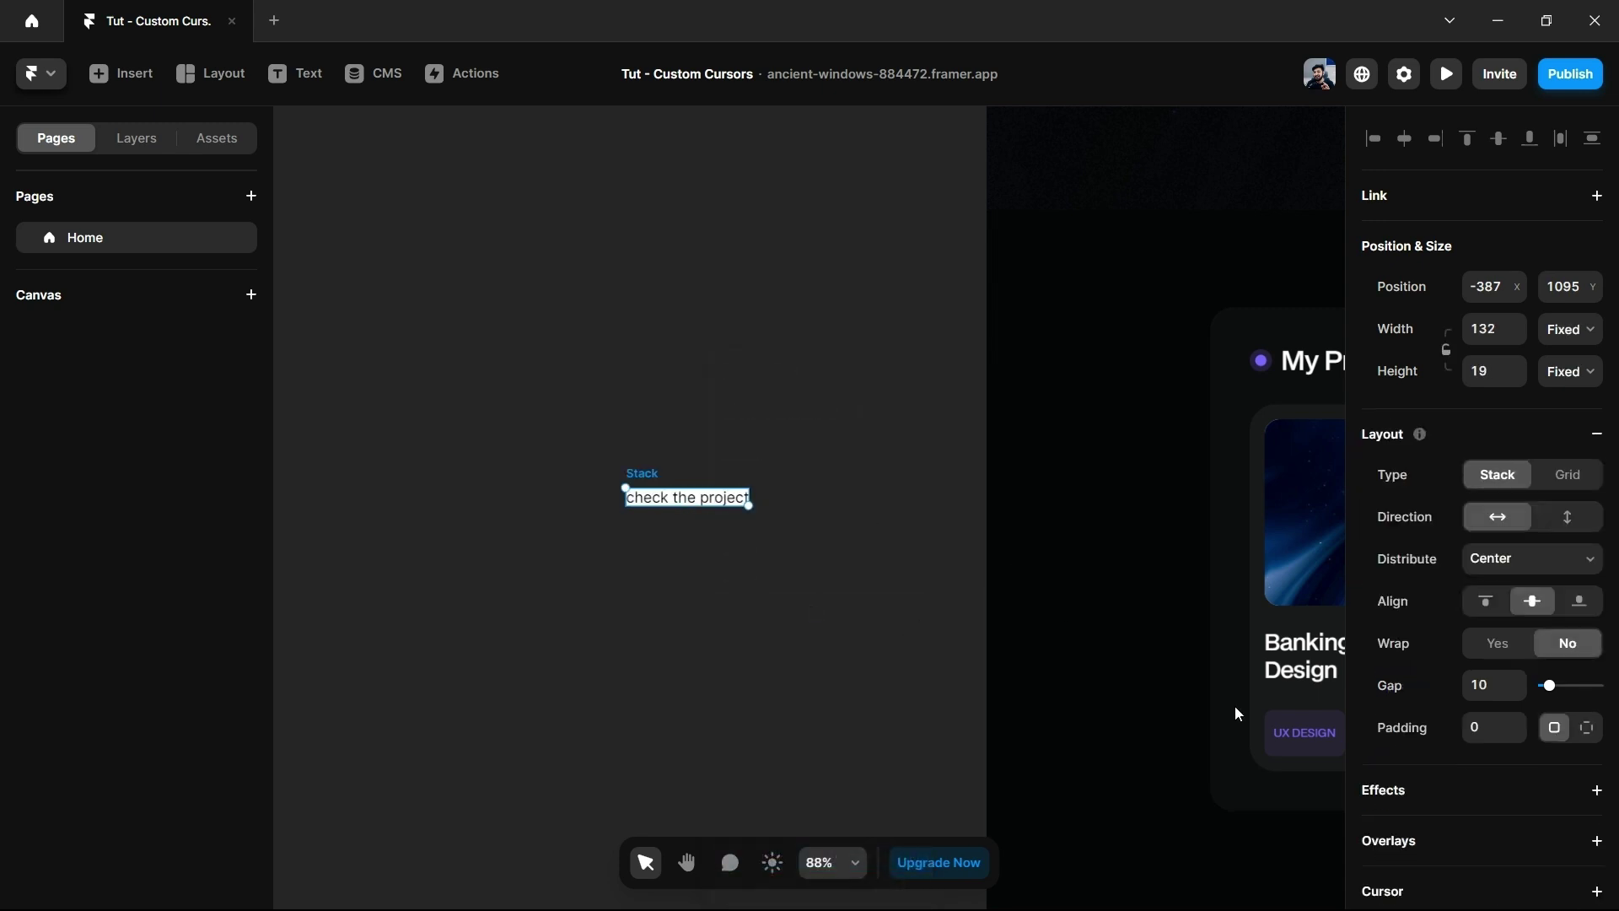
pyautogui.click(1484, 731)
pyautogui.write('16')
pyautogui.press('Return')
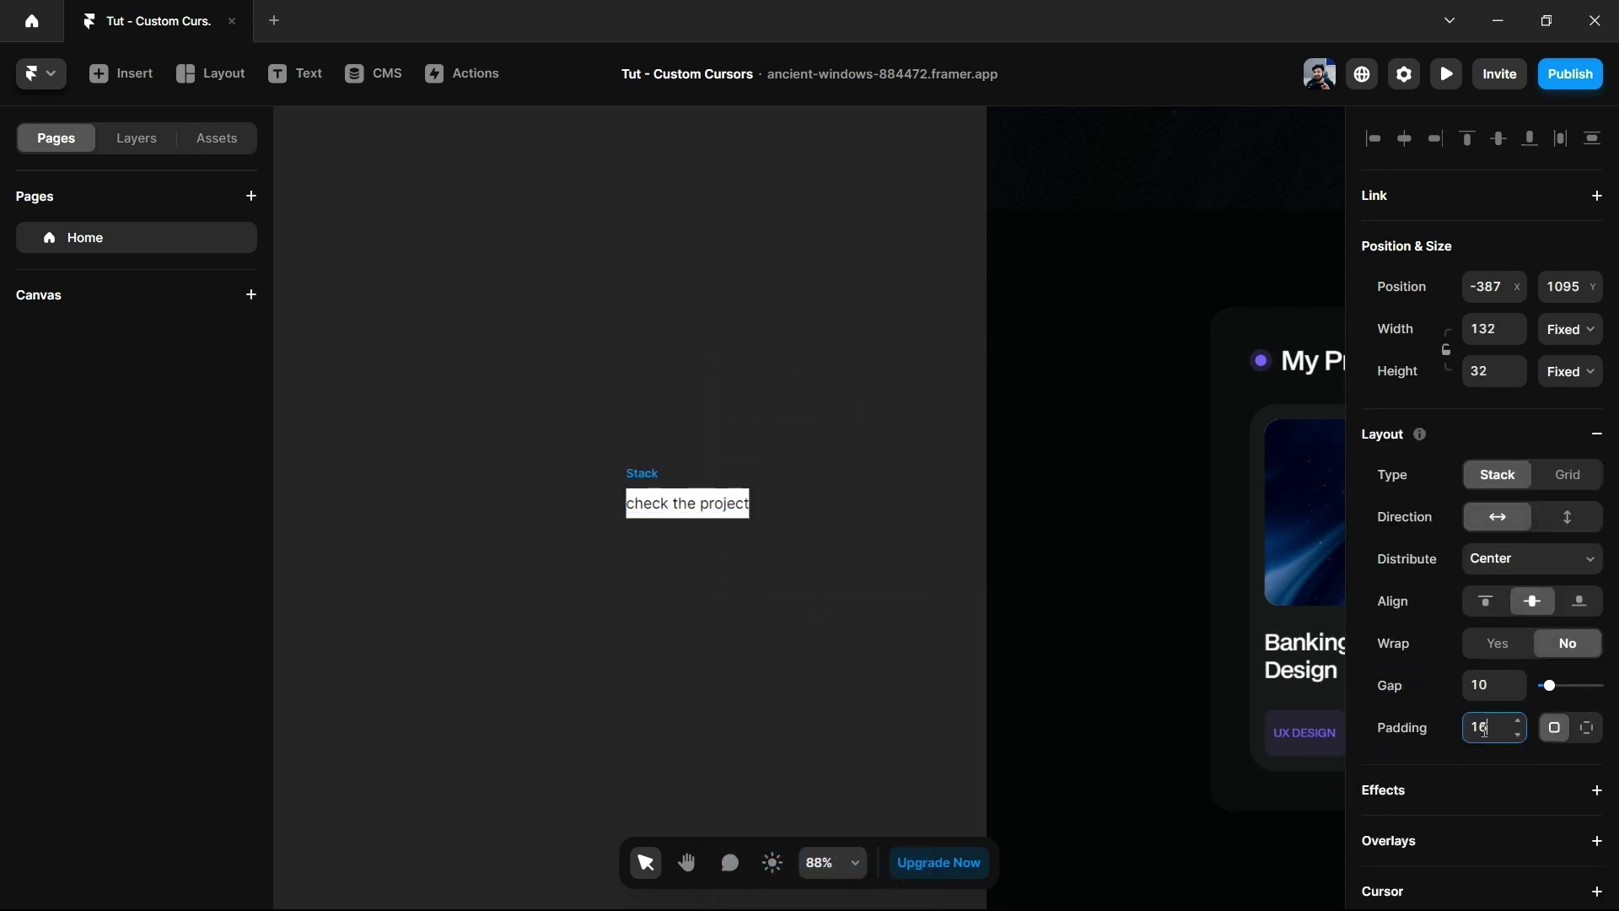
pyautogui.click(1577, 384)
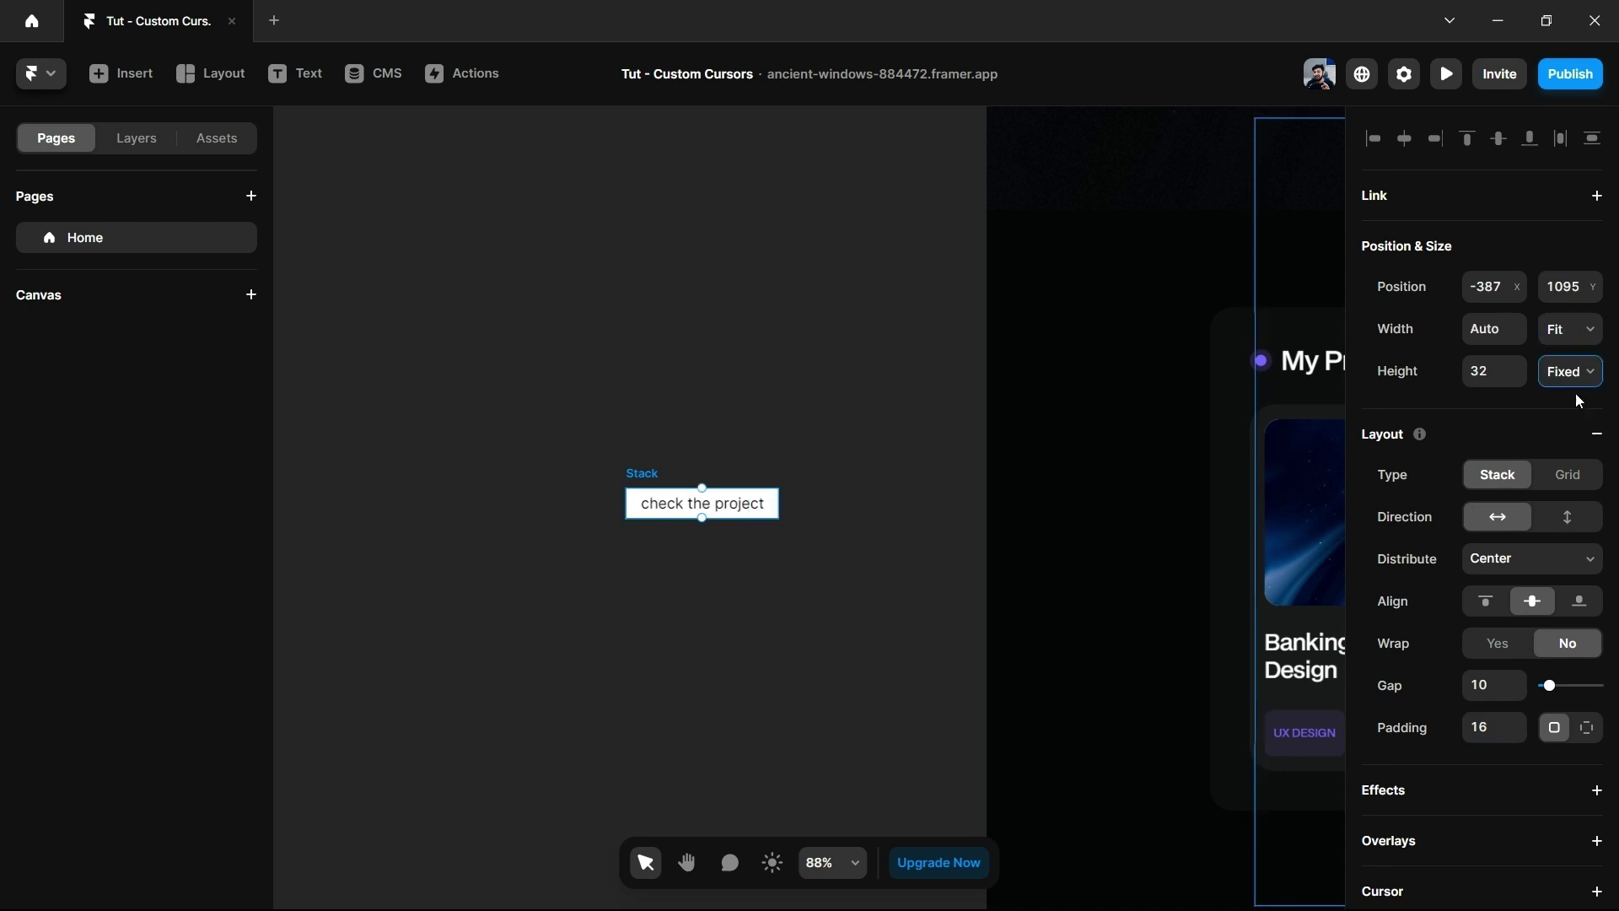
pyautogui.click(1580, 456)
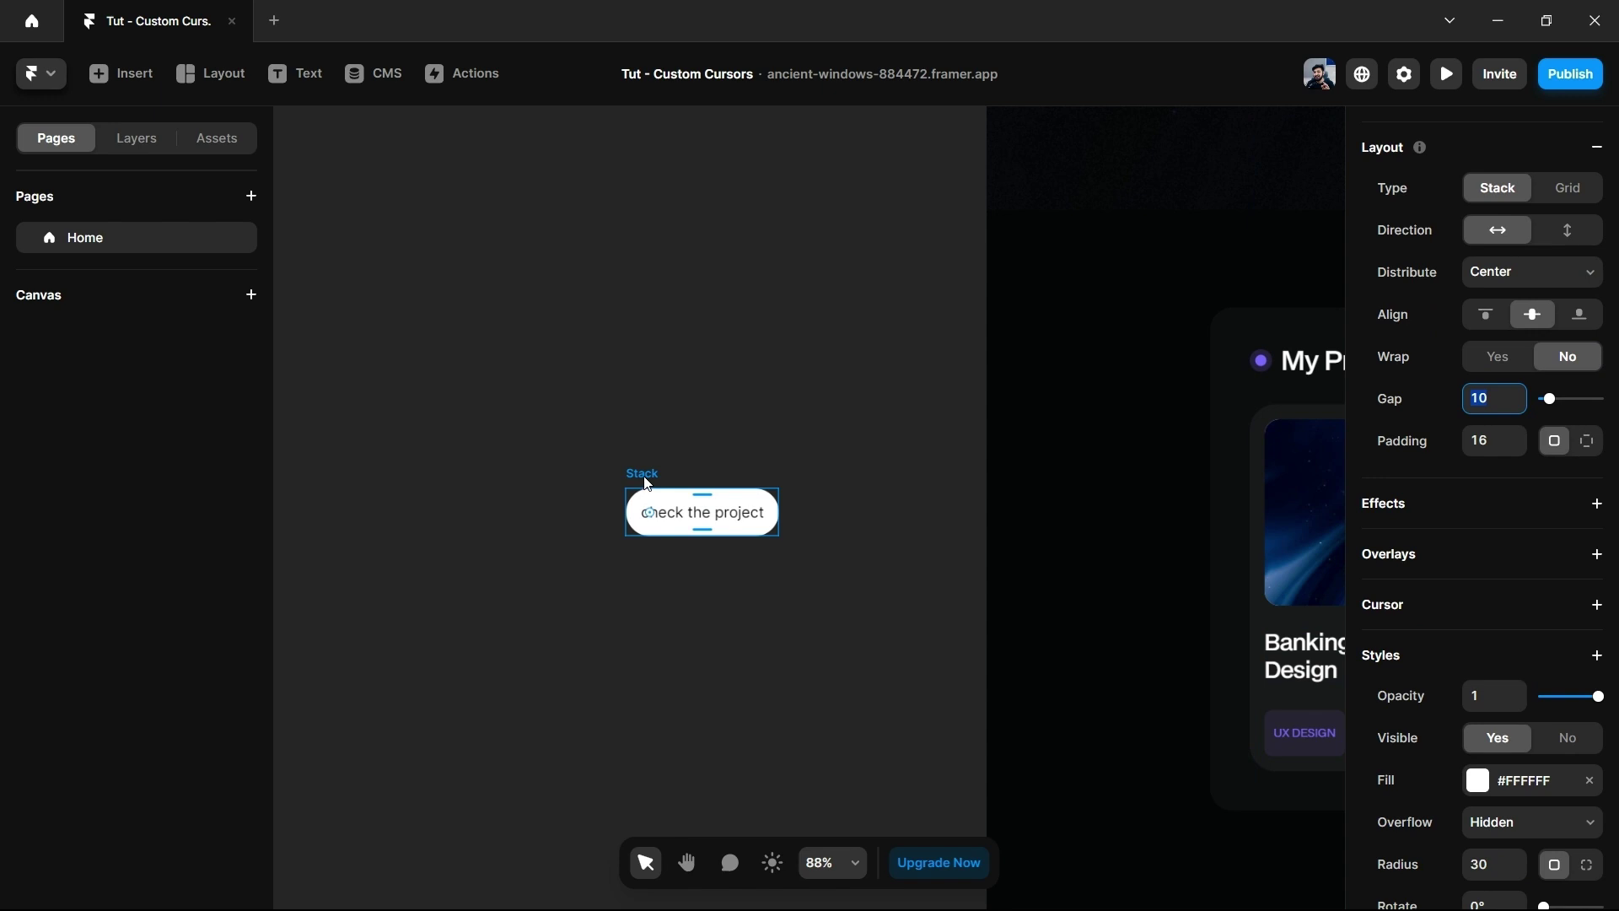
# Insert a Phosphor icon beside the pill's text, sized 24×24.
pyautogui.click(127, 75)
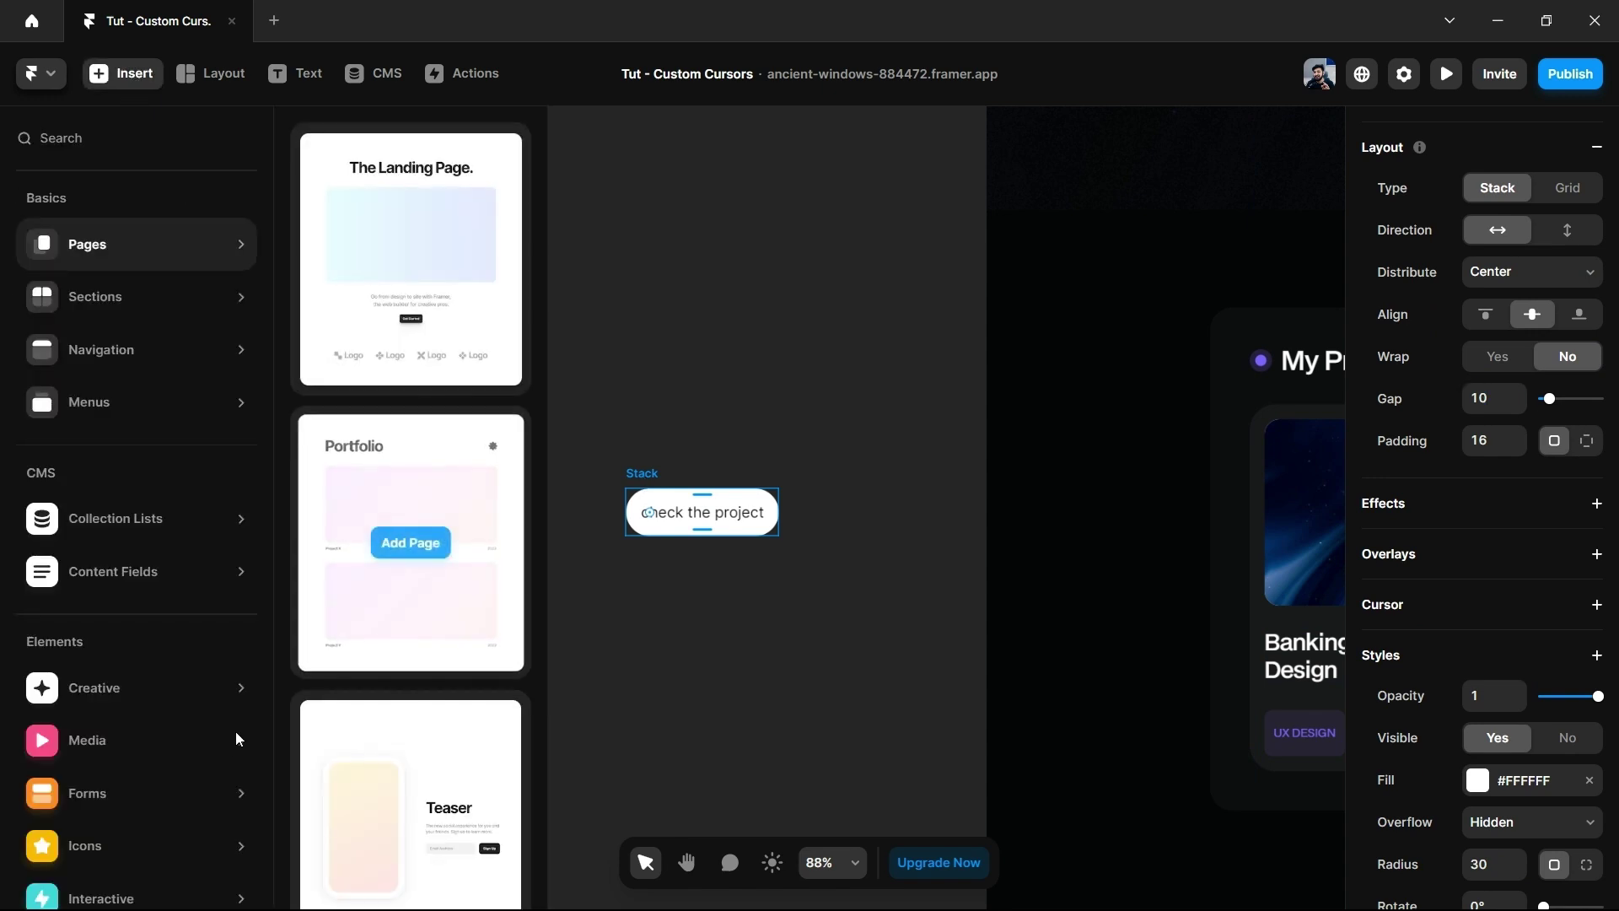
pyautogui.scroll(-1, 236, 740)
pyautogui.moveTo(101, 781)
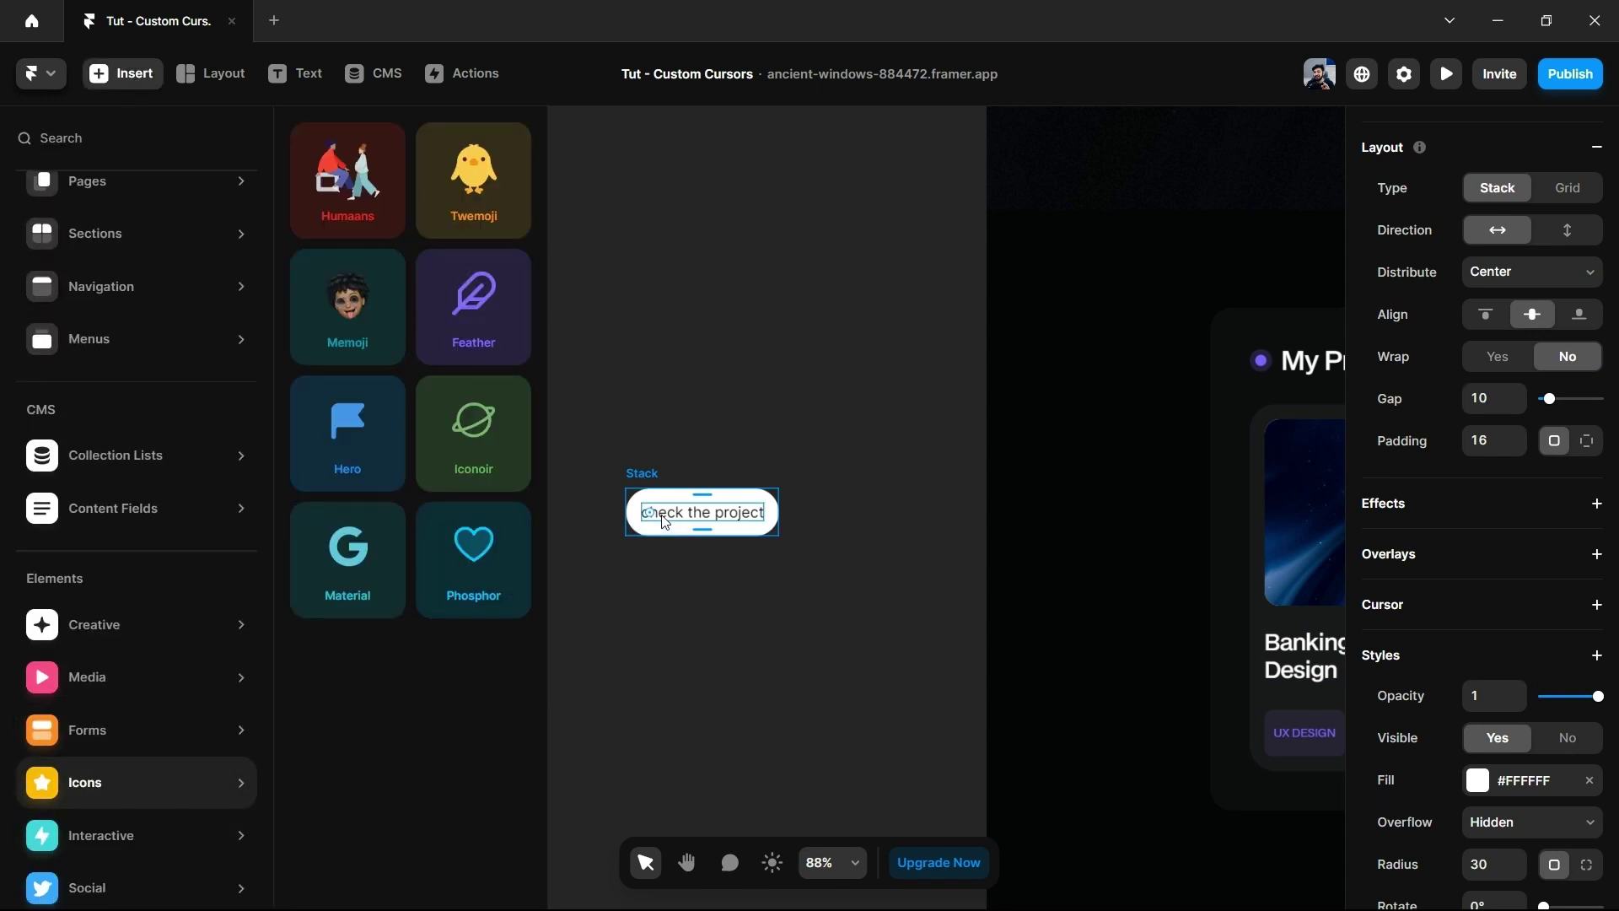
pyautogui.moveTo(506, 560); pyautogui.dragTo(810, 515)
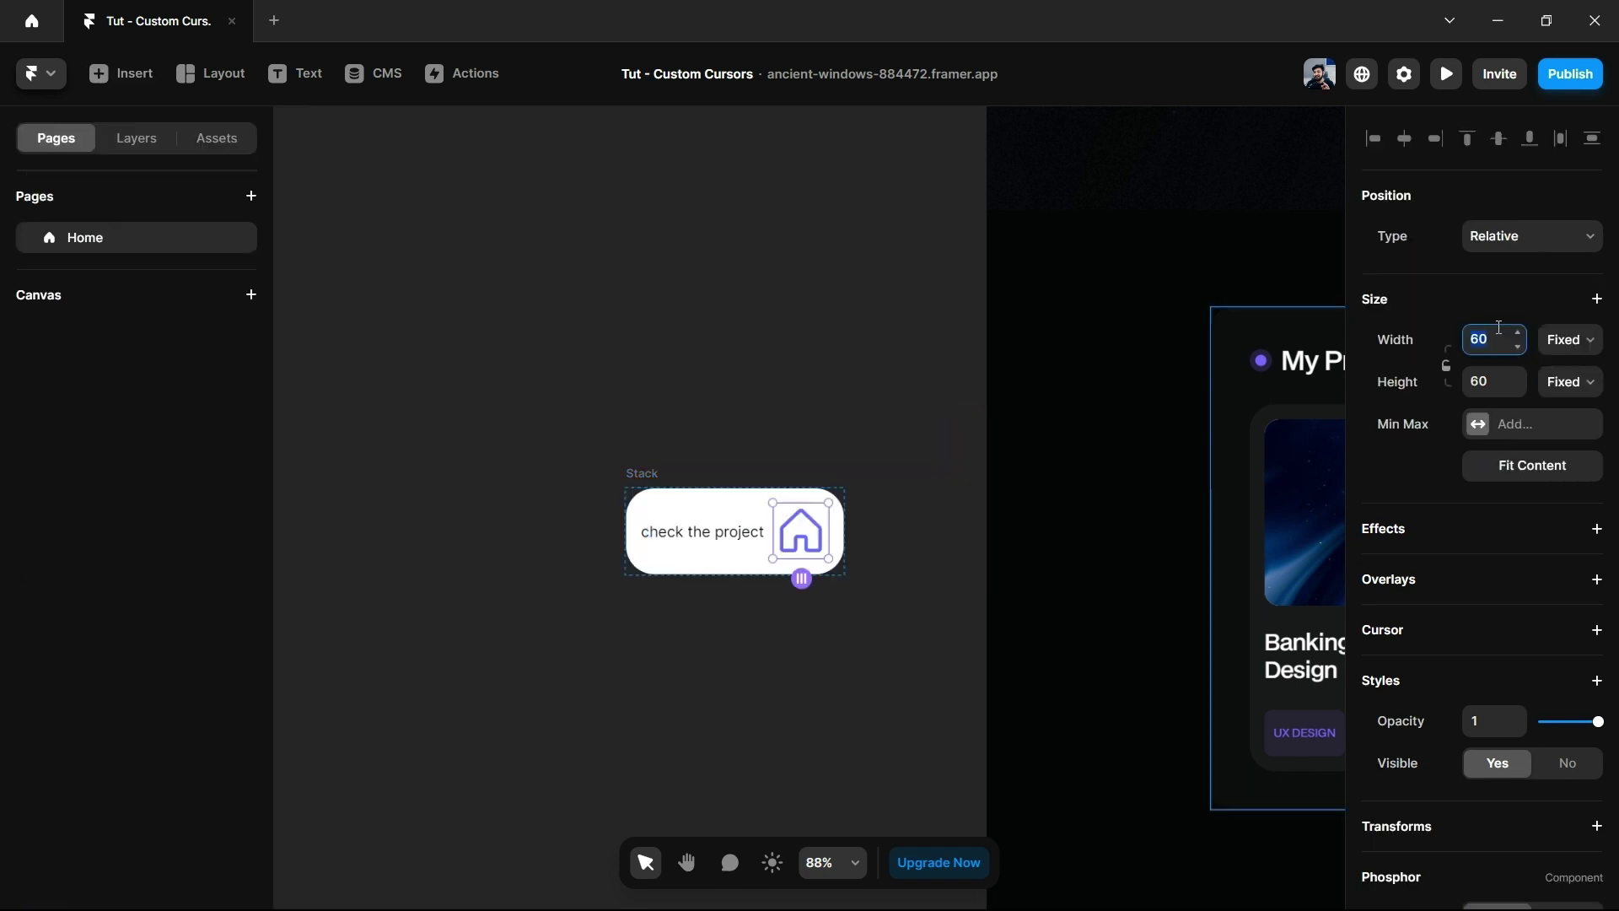
pyautogui.write('24')
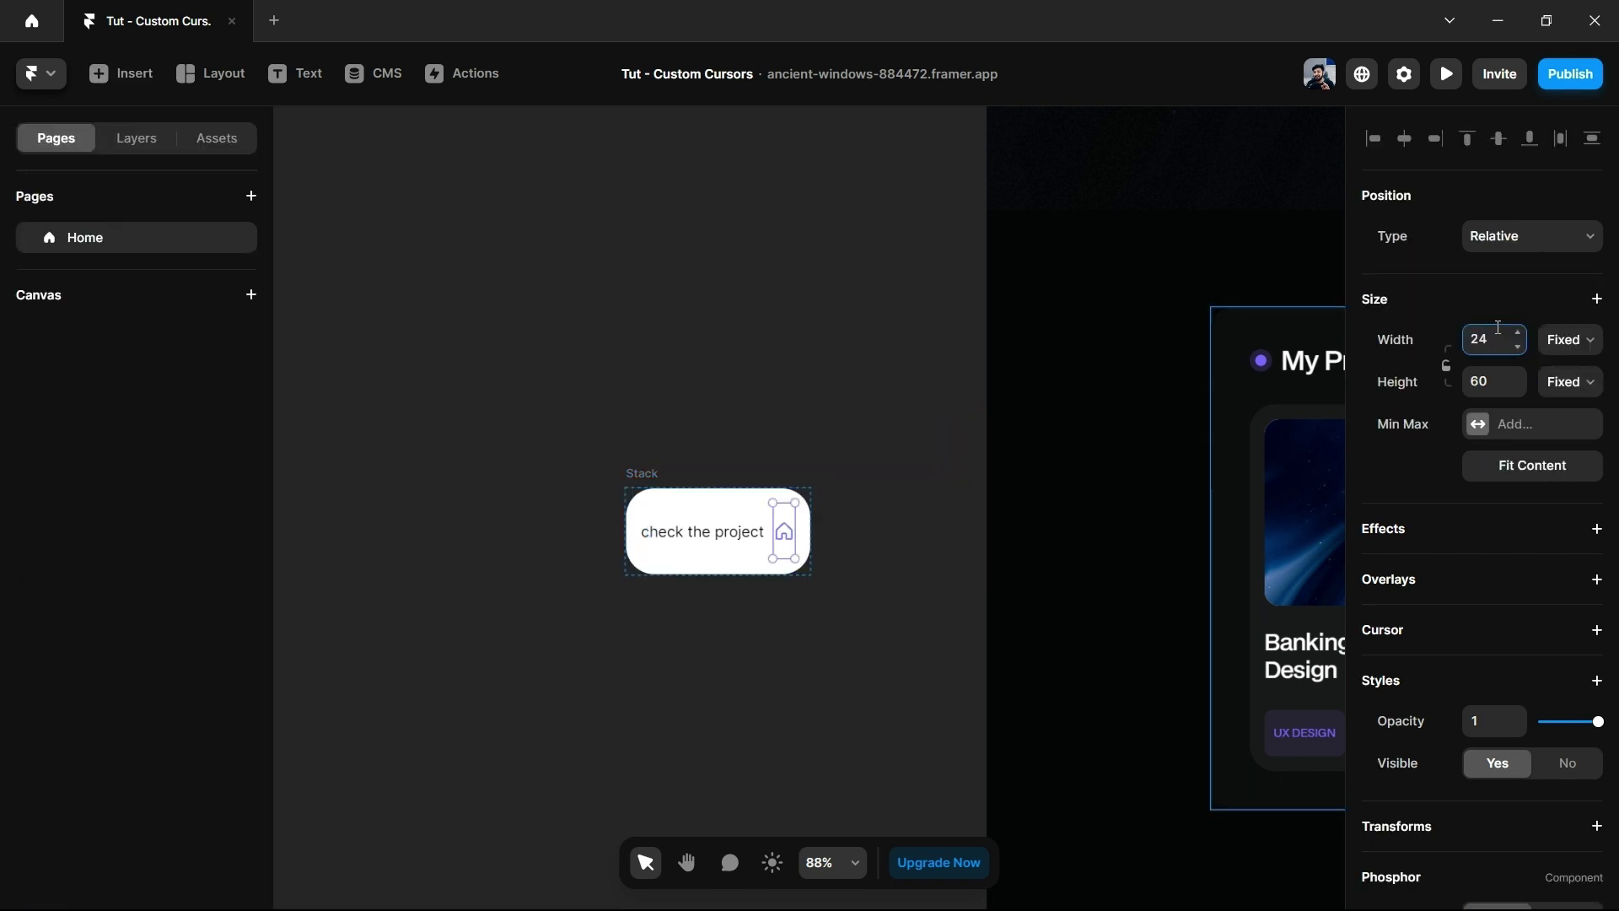
pyautogui.click(1502, 381)
pyautogui.write('24')
pyautogui.press('Return')
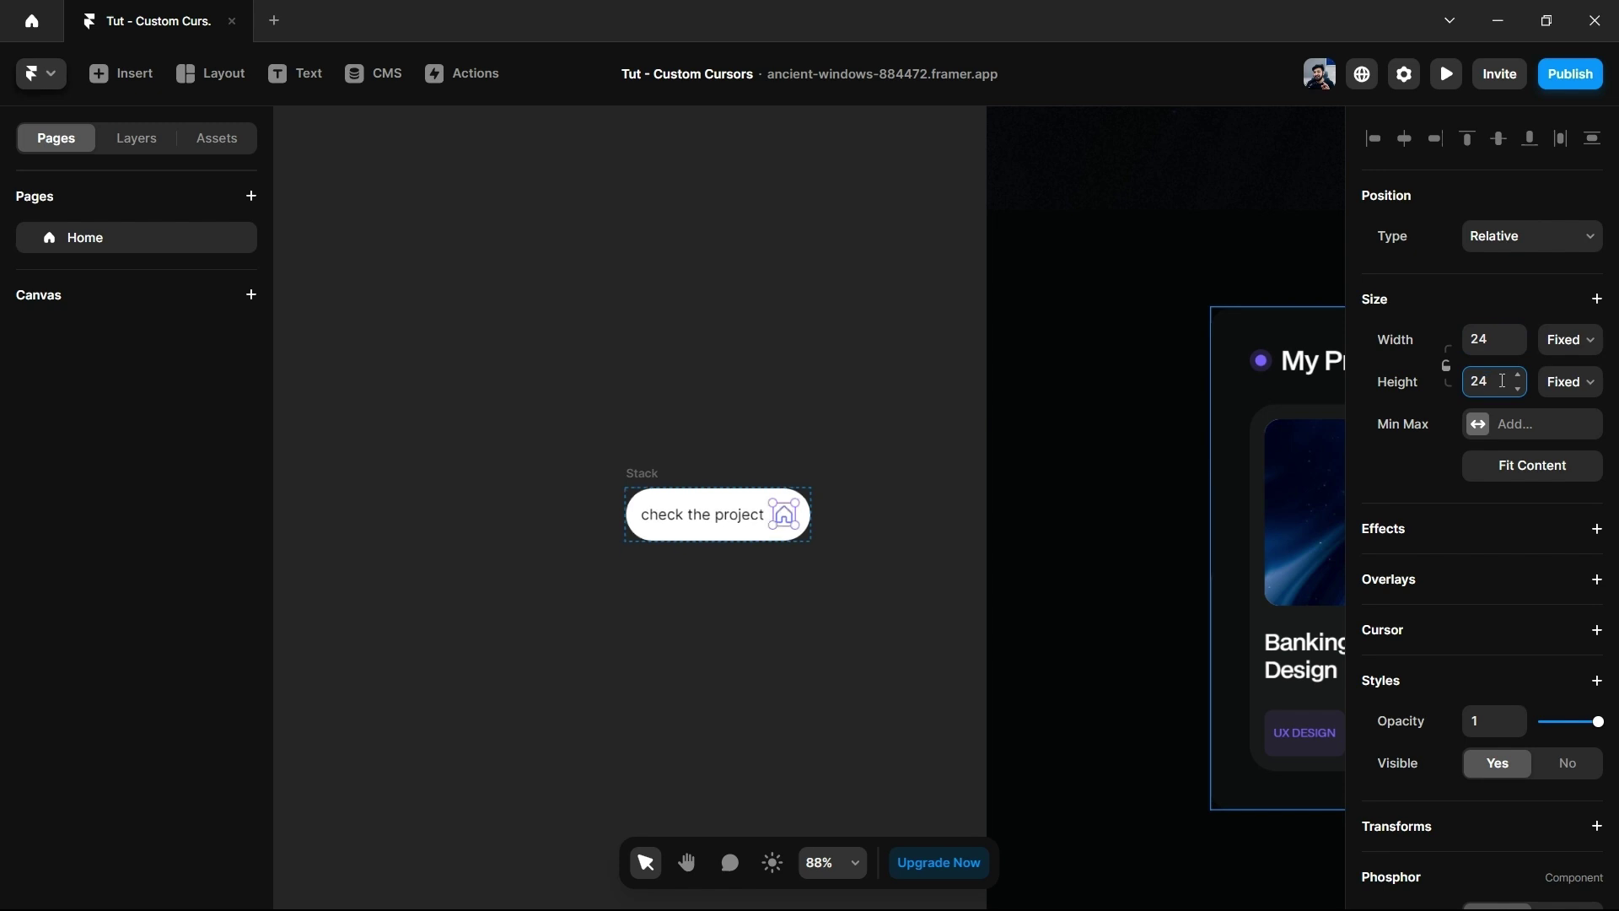
# Make the icon black and change it to the ArrowUpRight icon.
pyautogui.scroll(-3, 1513, 750)
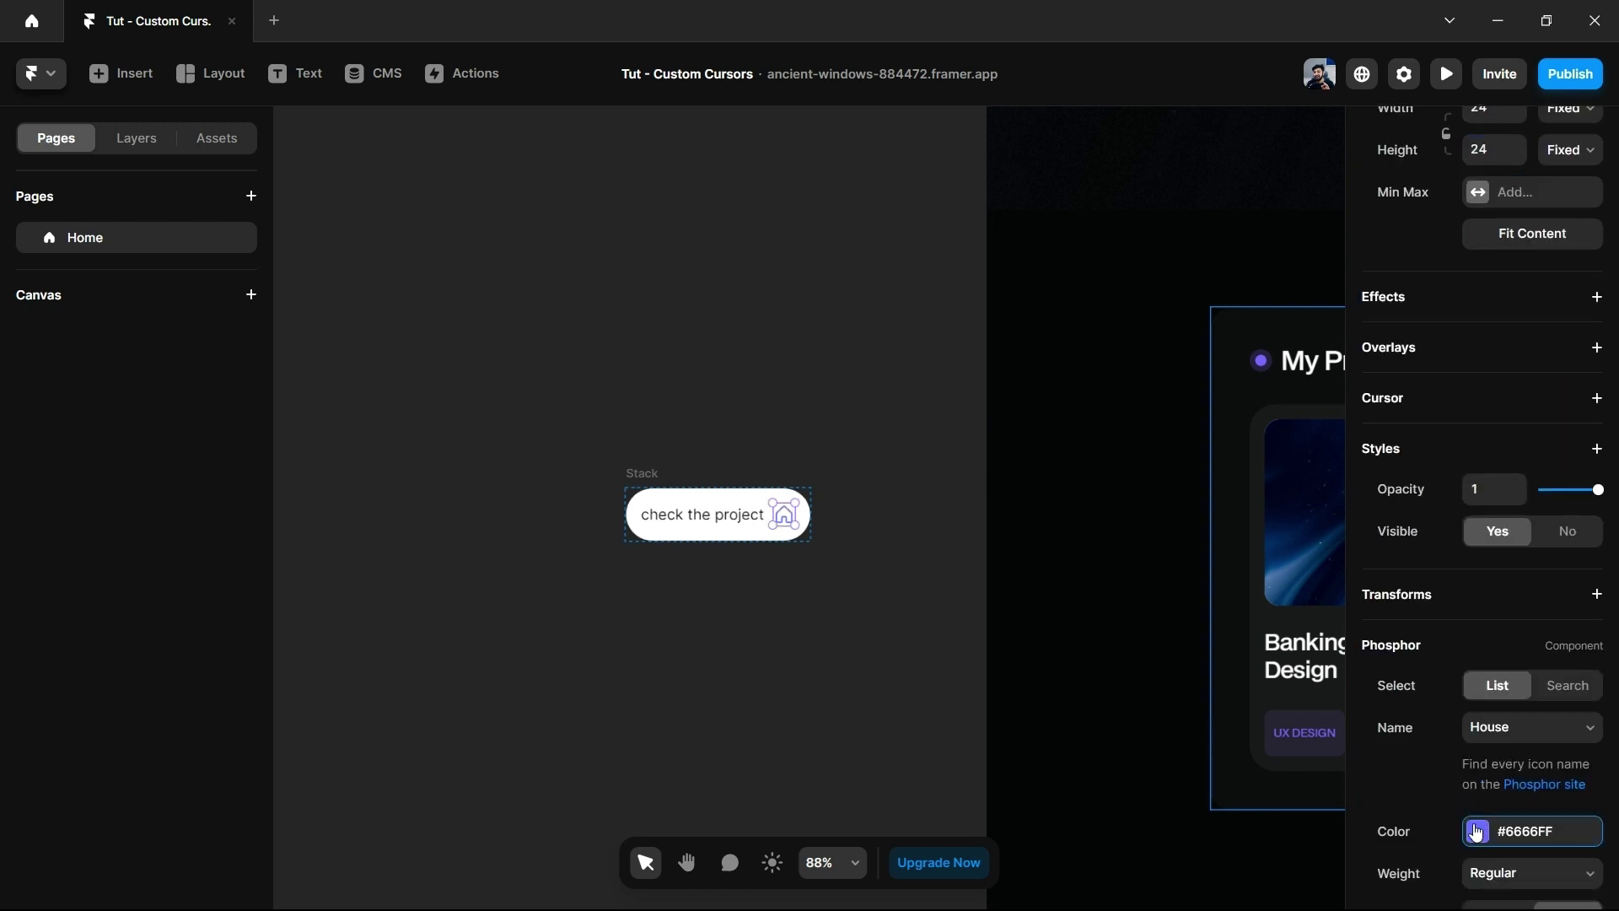
pyautogui.click(1478, 831)
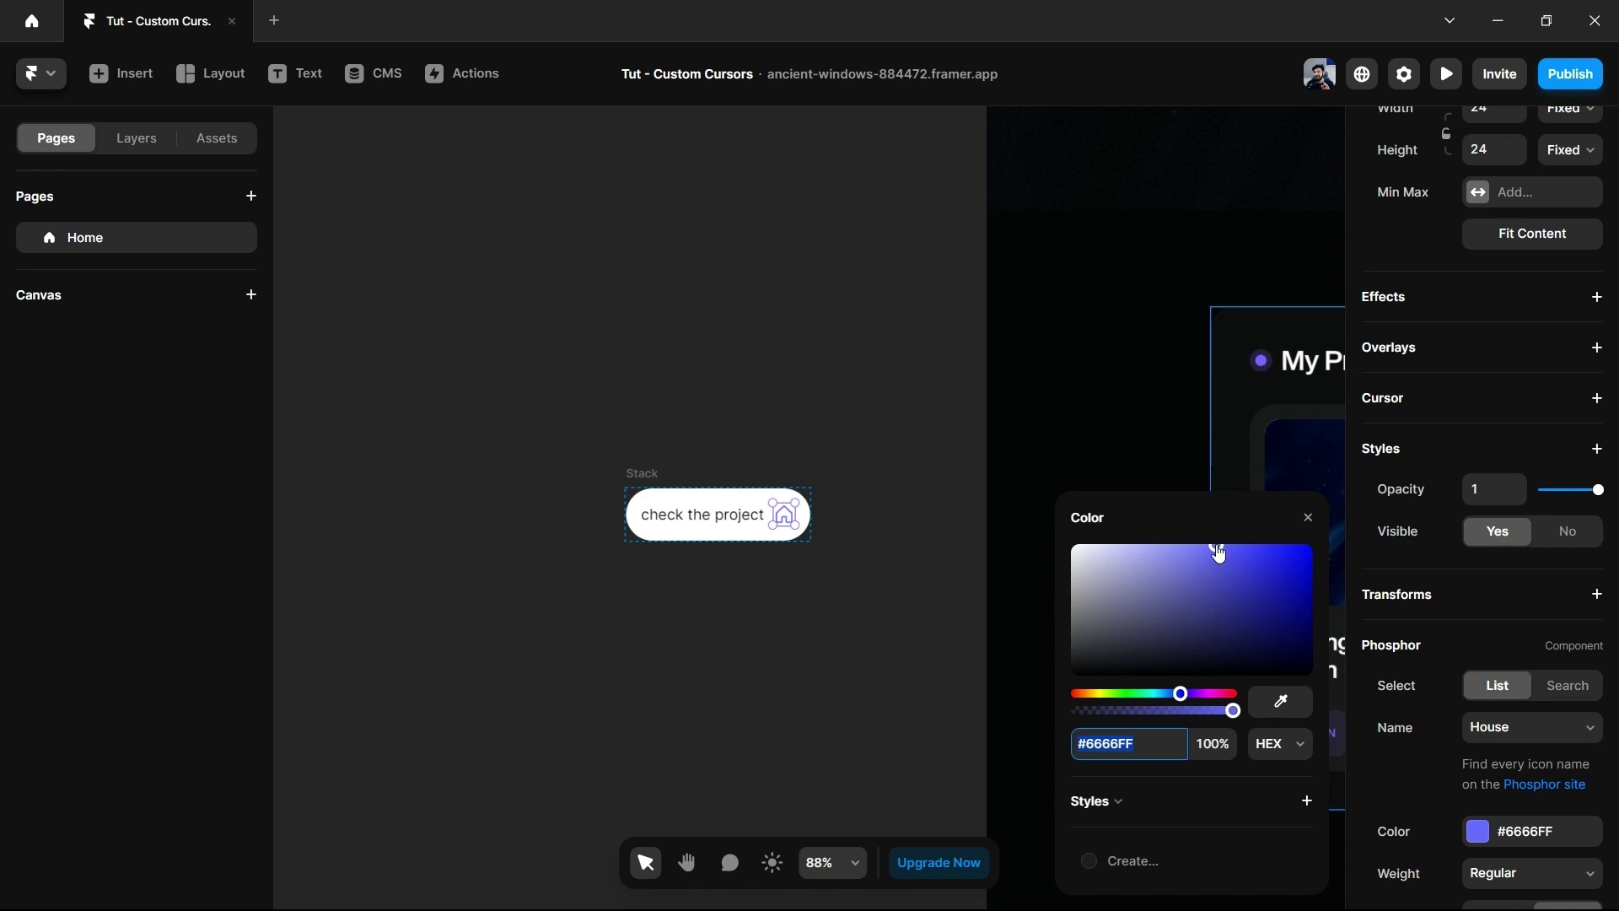
pyautogui.moveTo(1220, 553); pyautogui.dragTo(1017, 696)
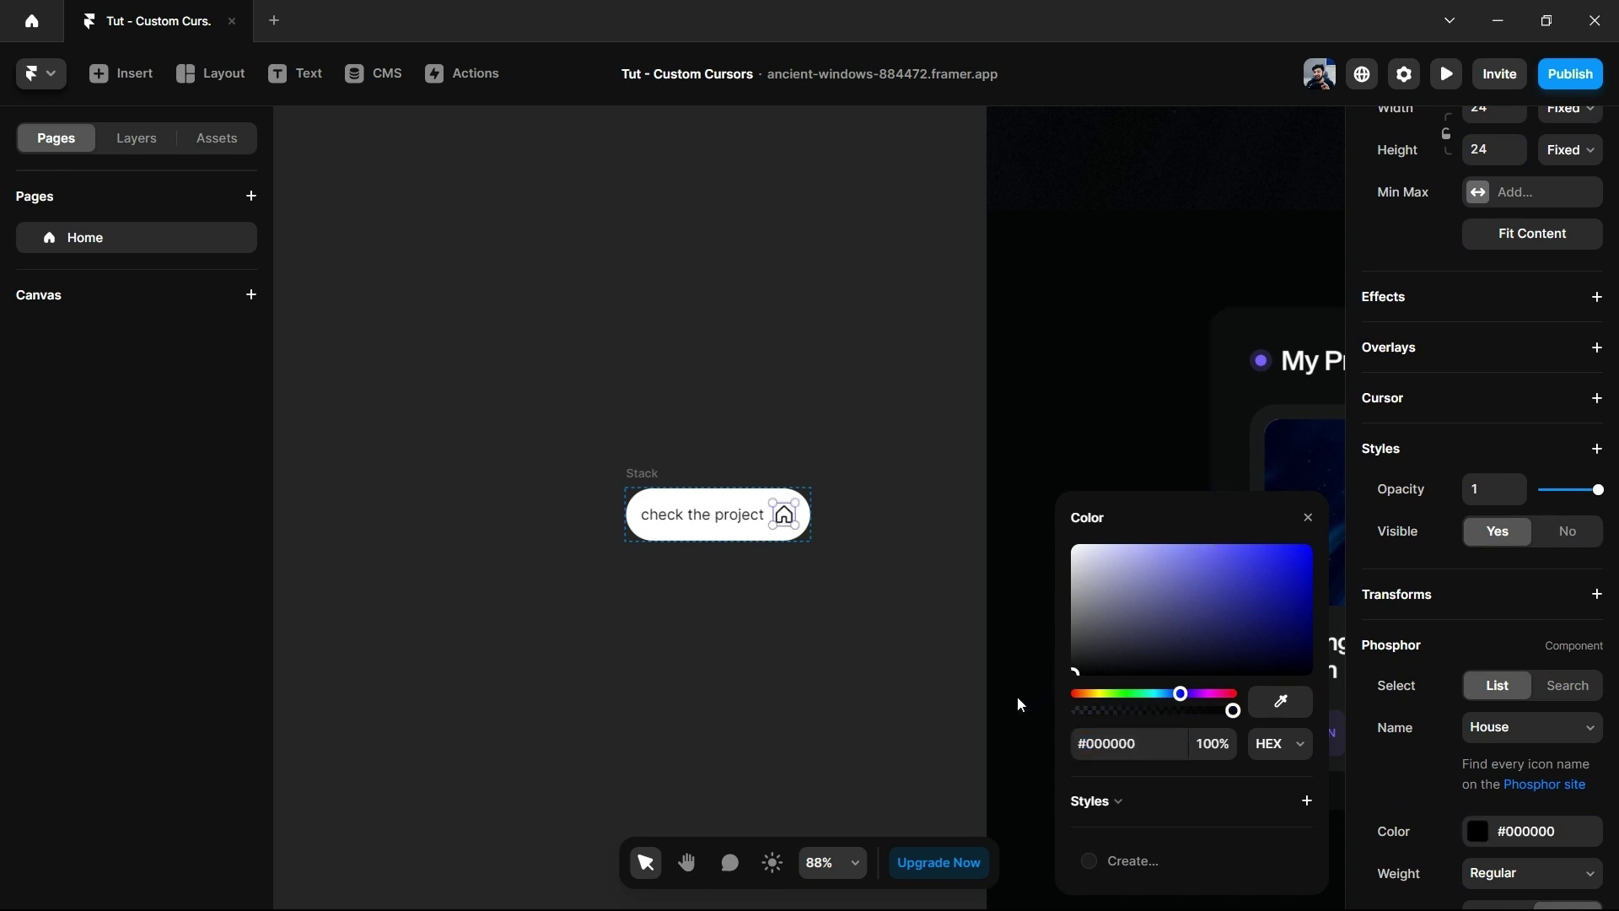
pyautogui.click(1572, 731)
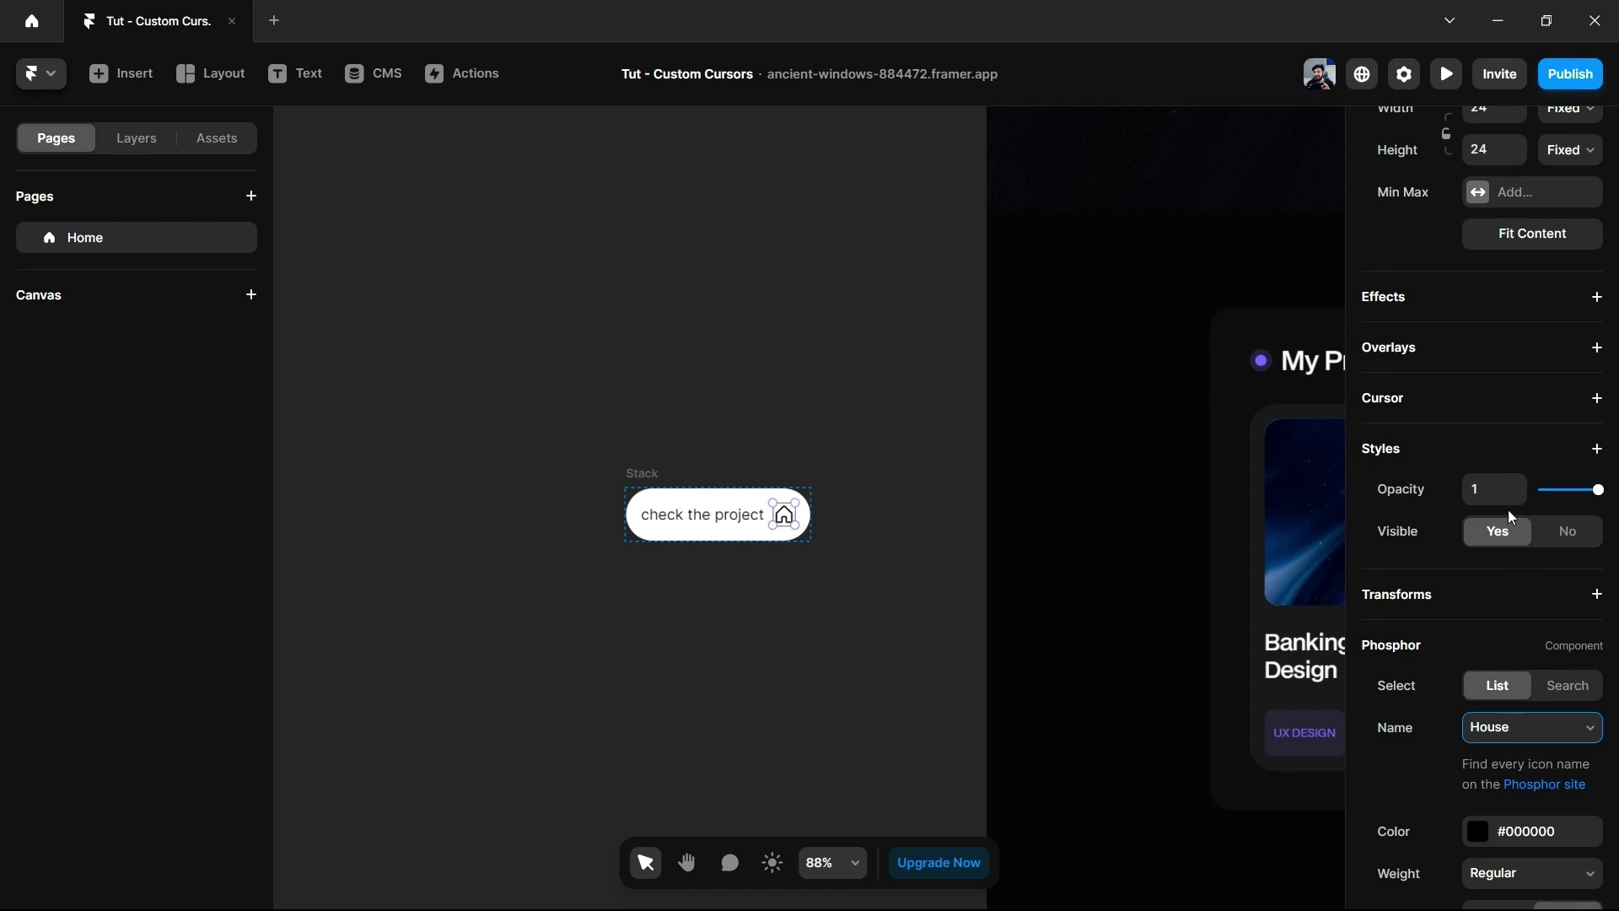
pyautogui.write('ArrowUpRight')
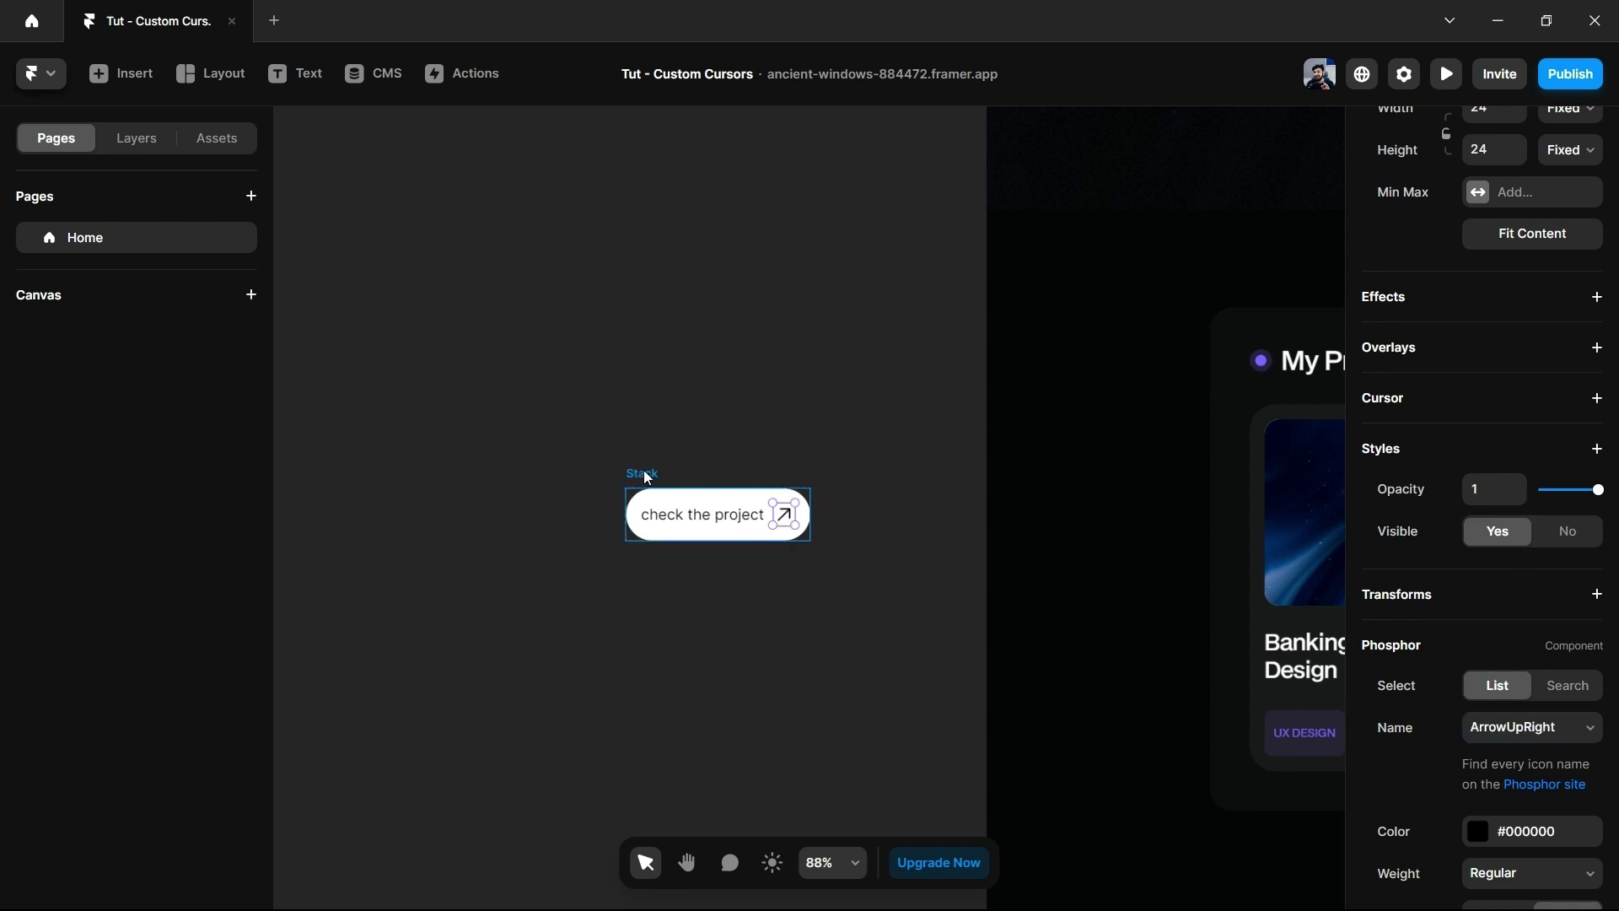
pyautogui.click(646, 474)
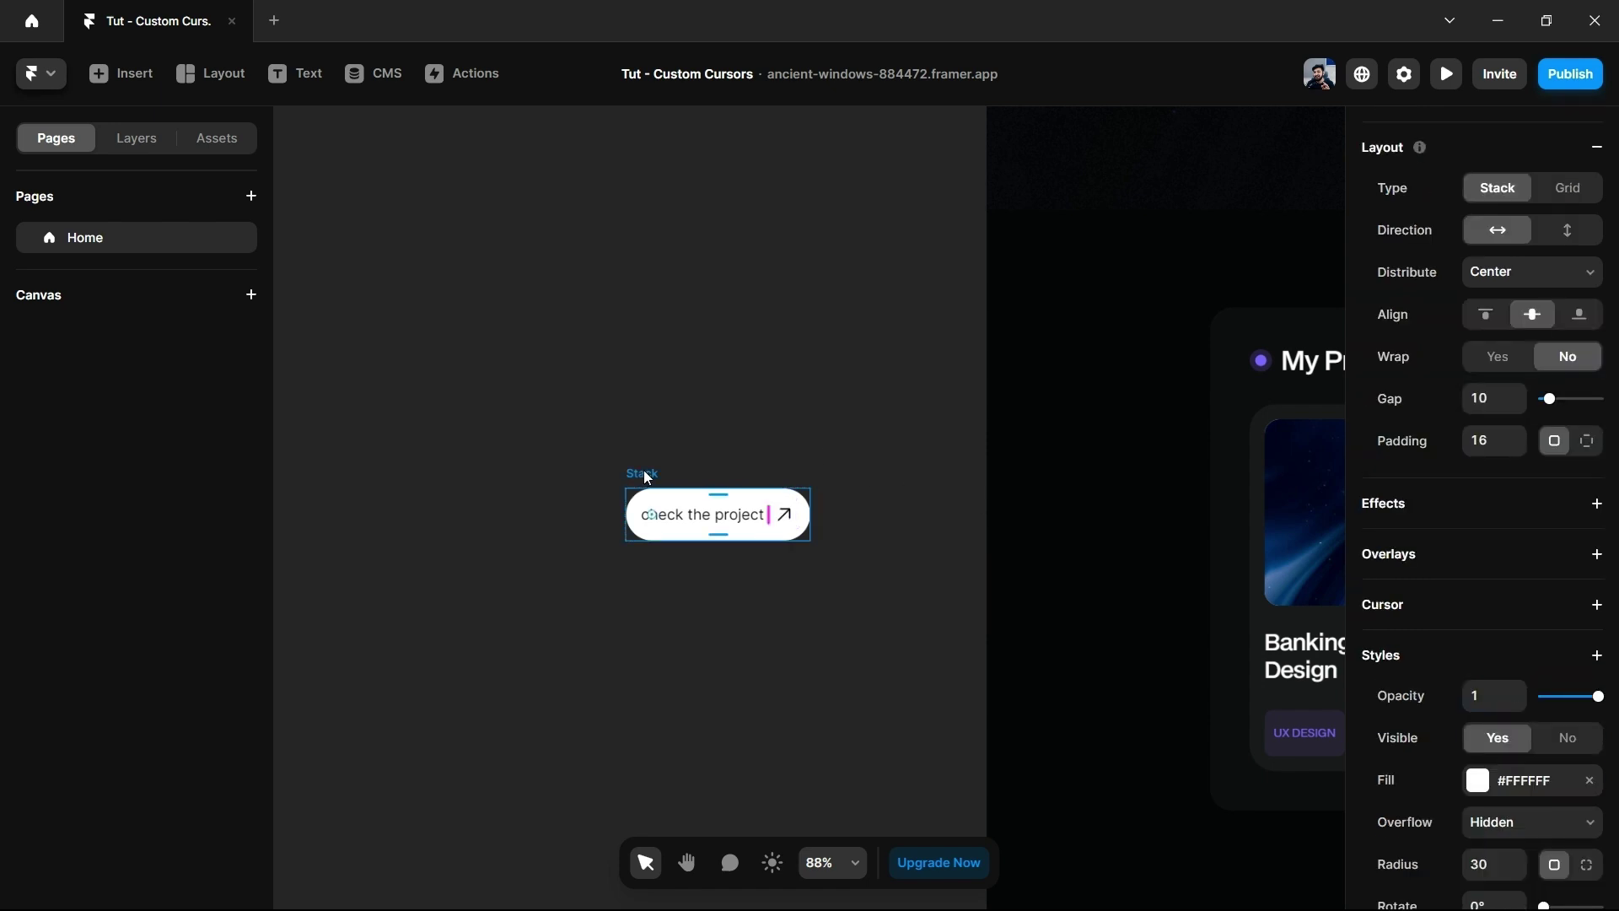
# Search 'pixel' and set the 'check the project' label font to Pixelify Sans.
pyautogui.click(705, 517)
pyautogui.scroll(-5, 1513, 579)
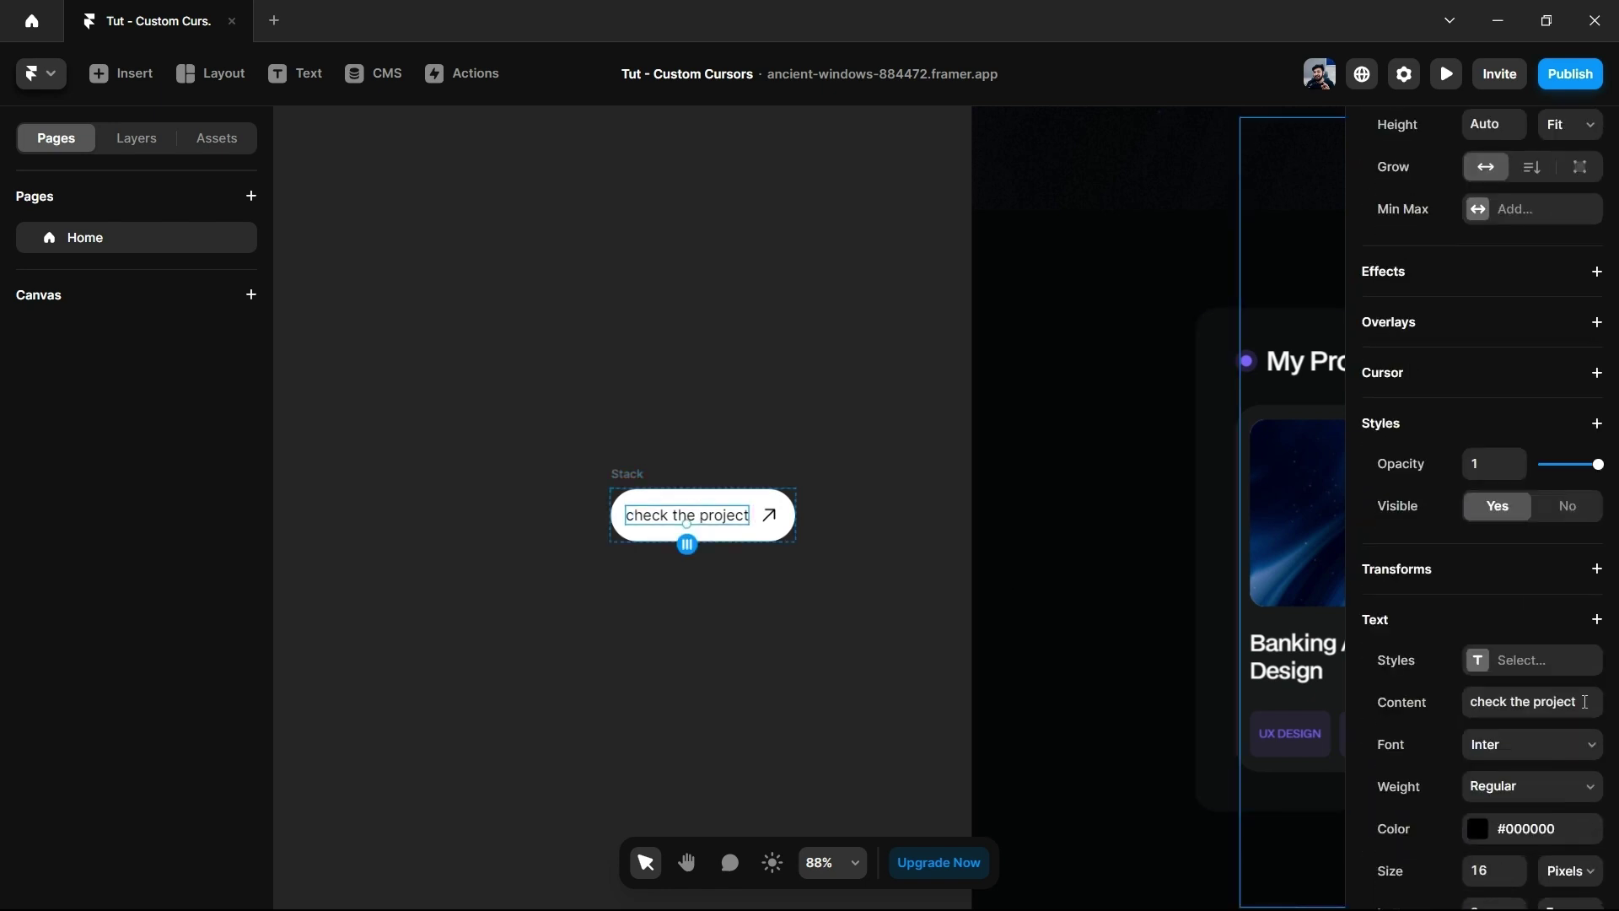
pyautogui.click(1497, 673)
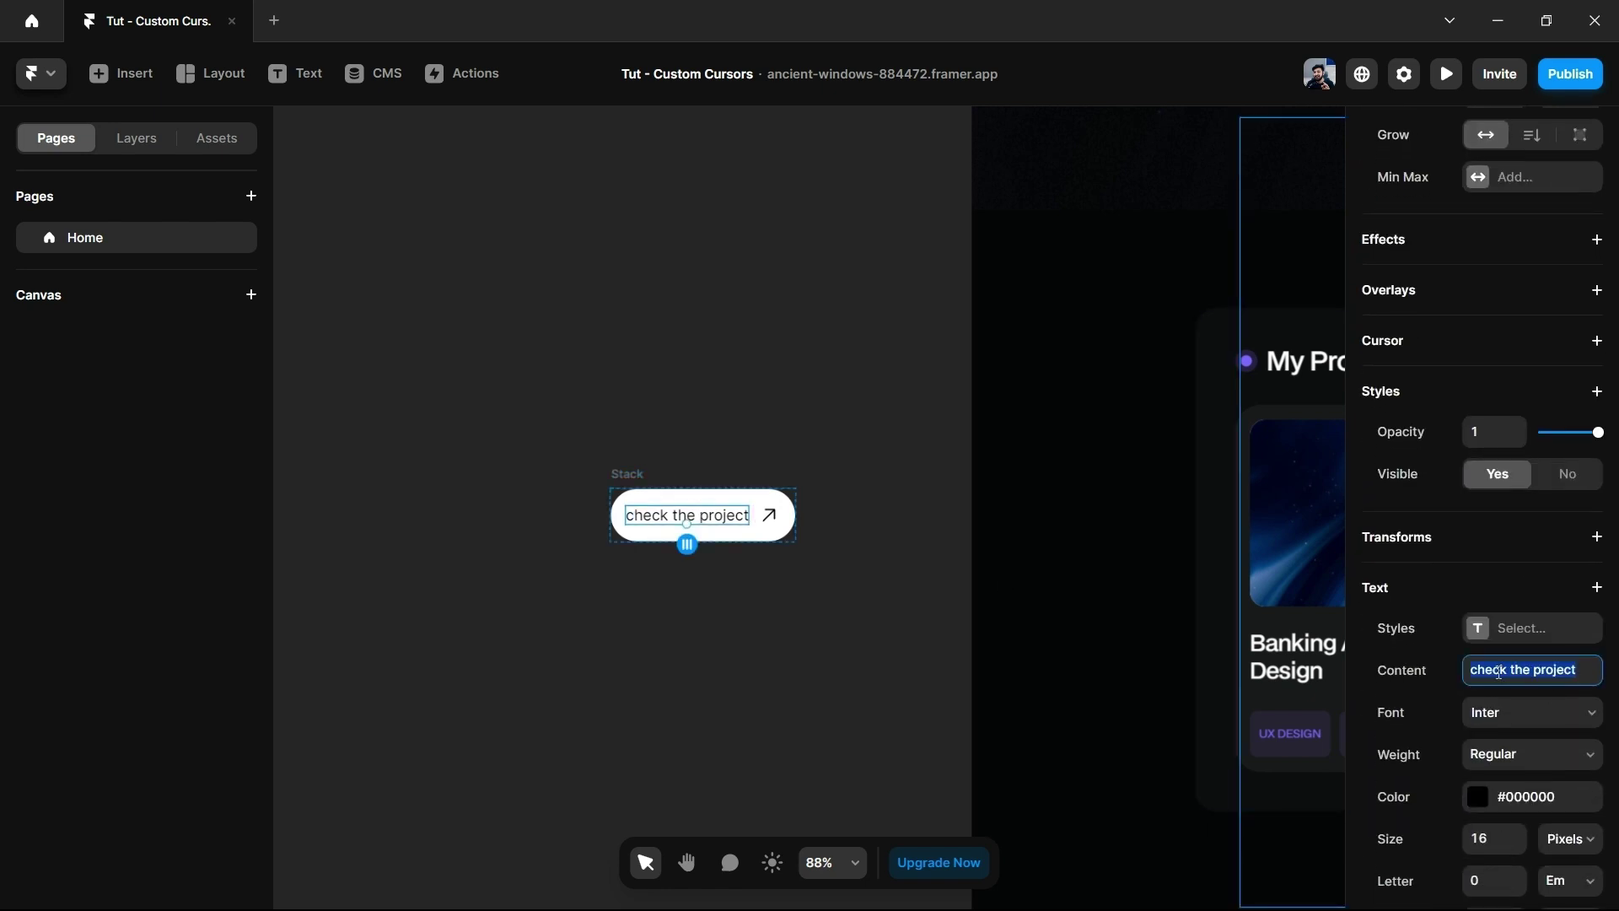
pyautogui.click(1506, 711)
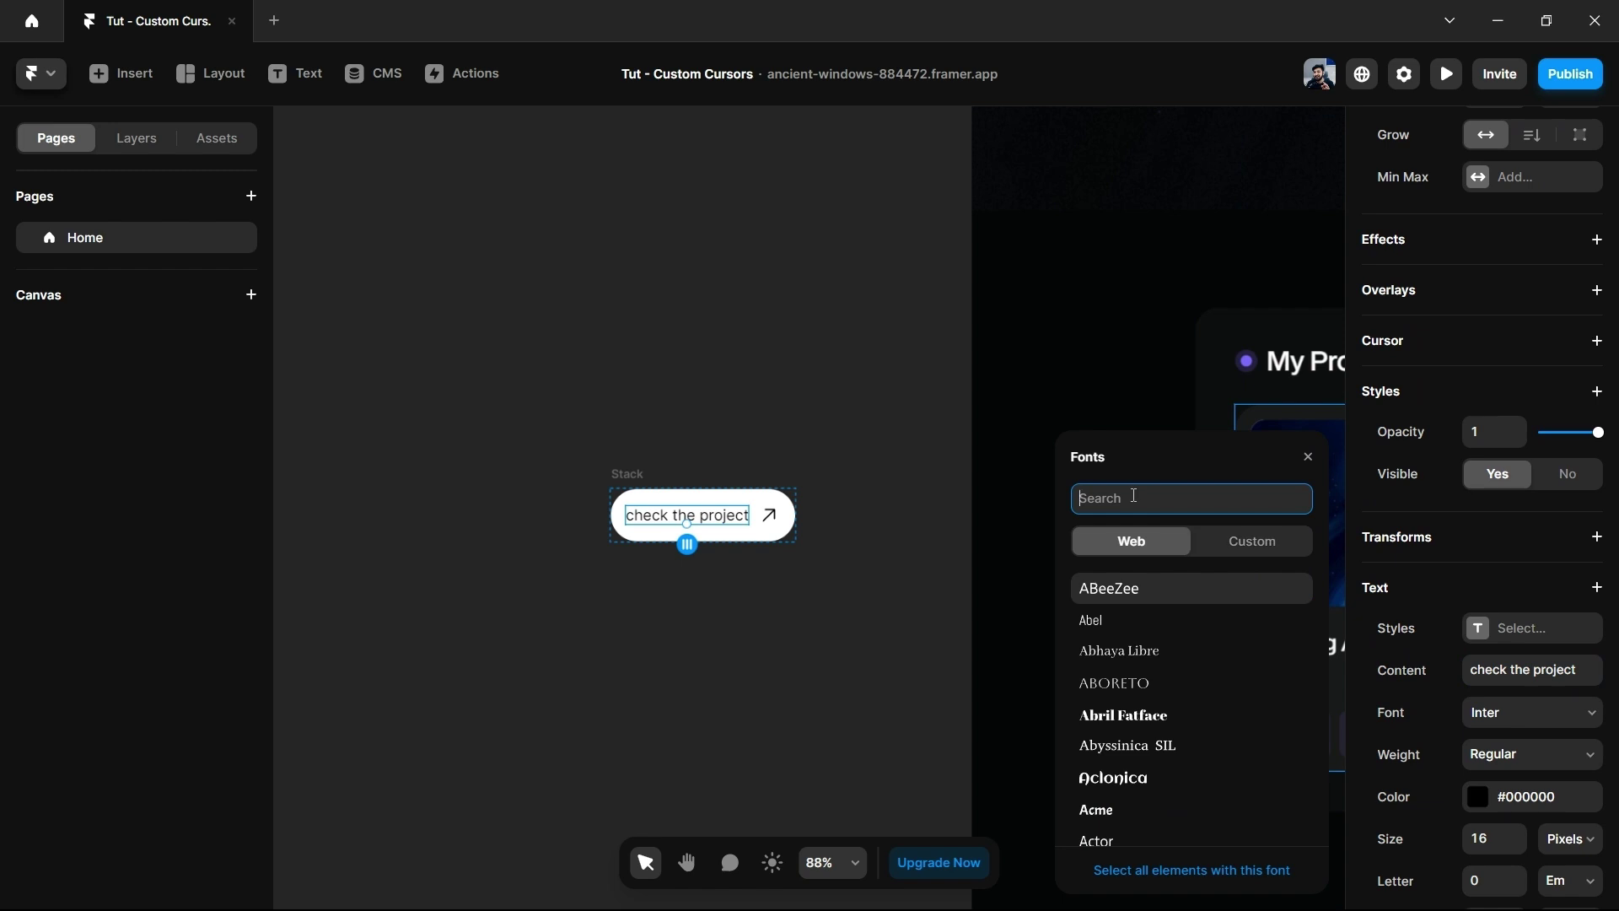
pyautogui.write('pixel')
pyautogui.click(1115, 586)
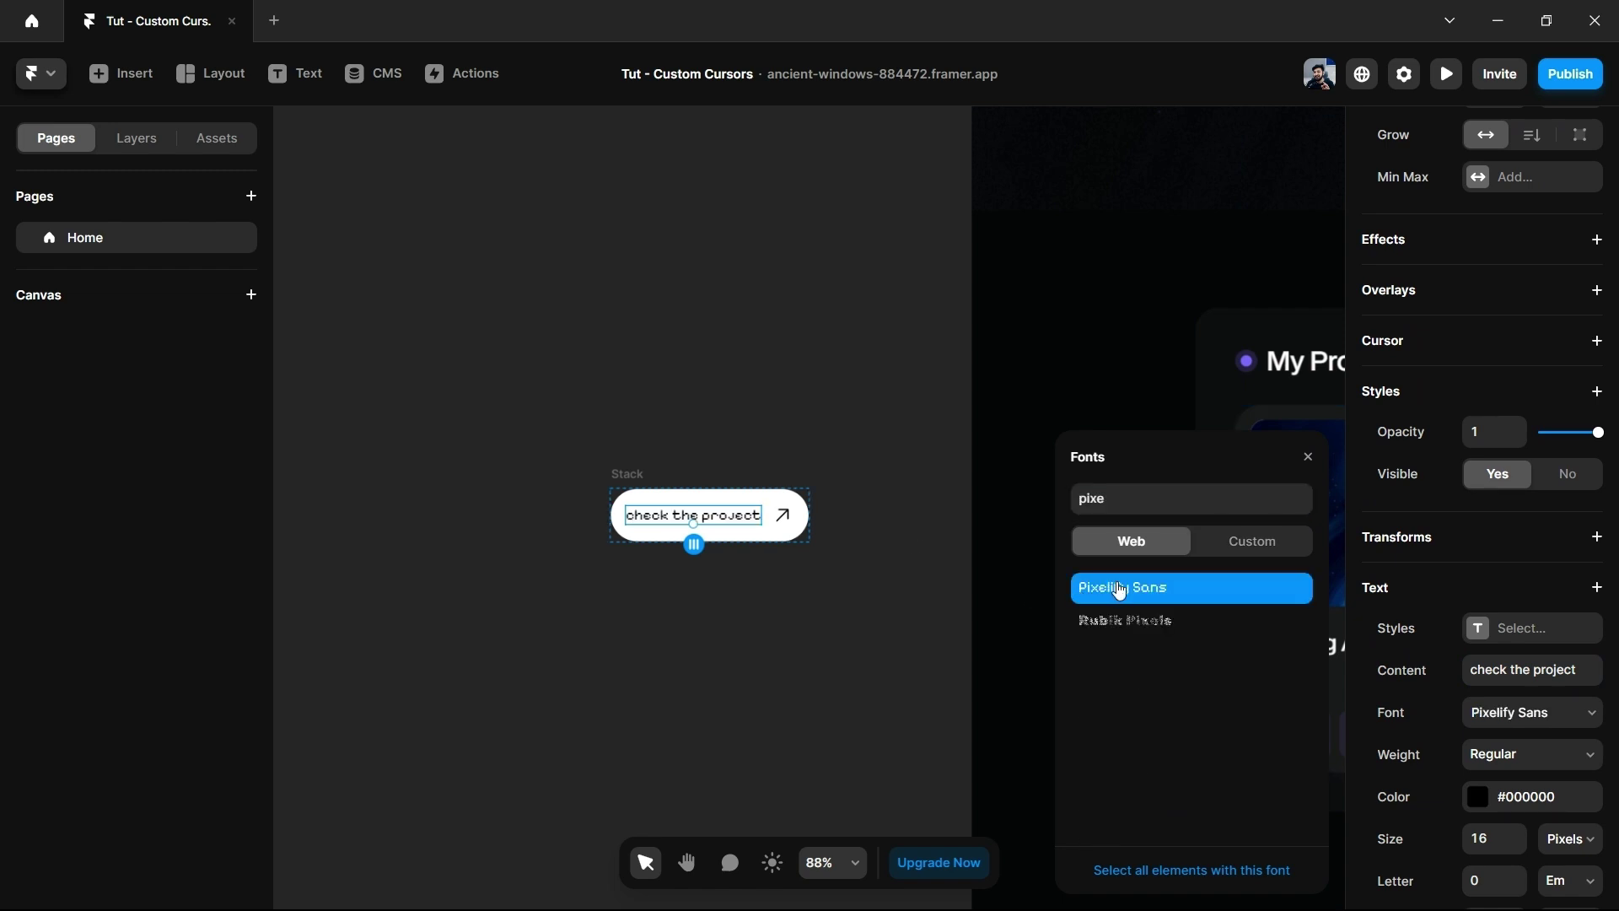
pyautogui.click(746, 600)
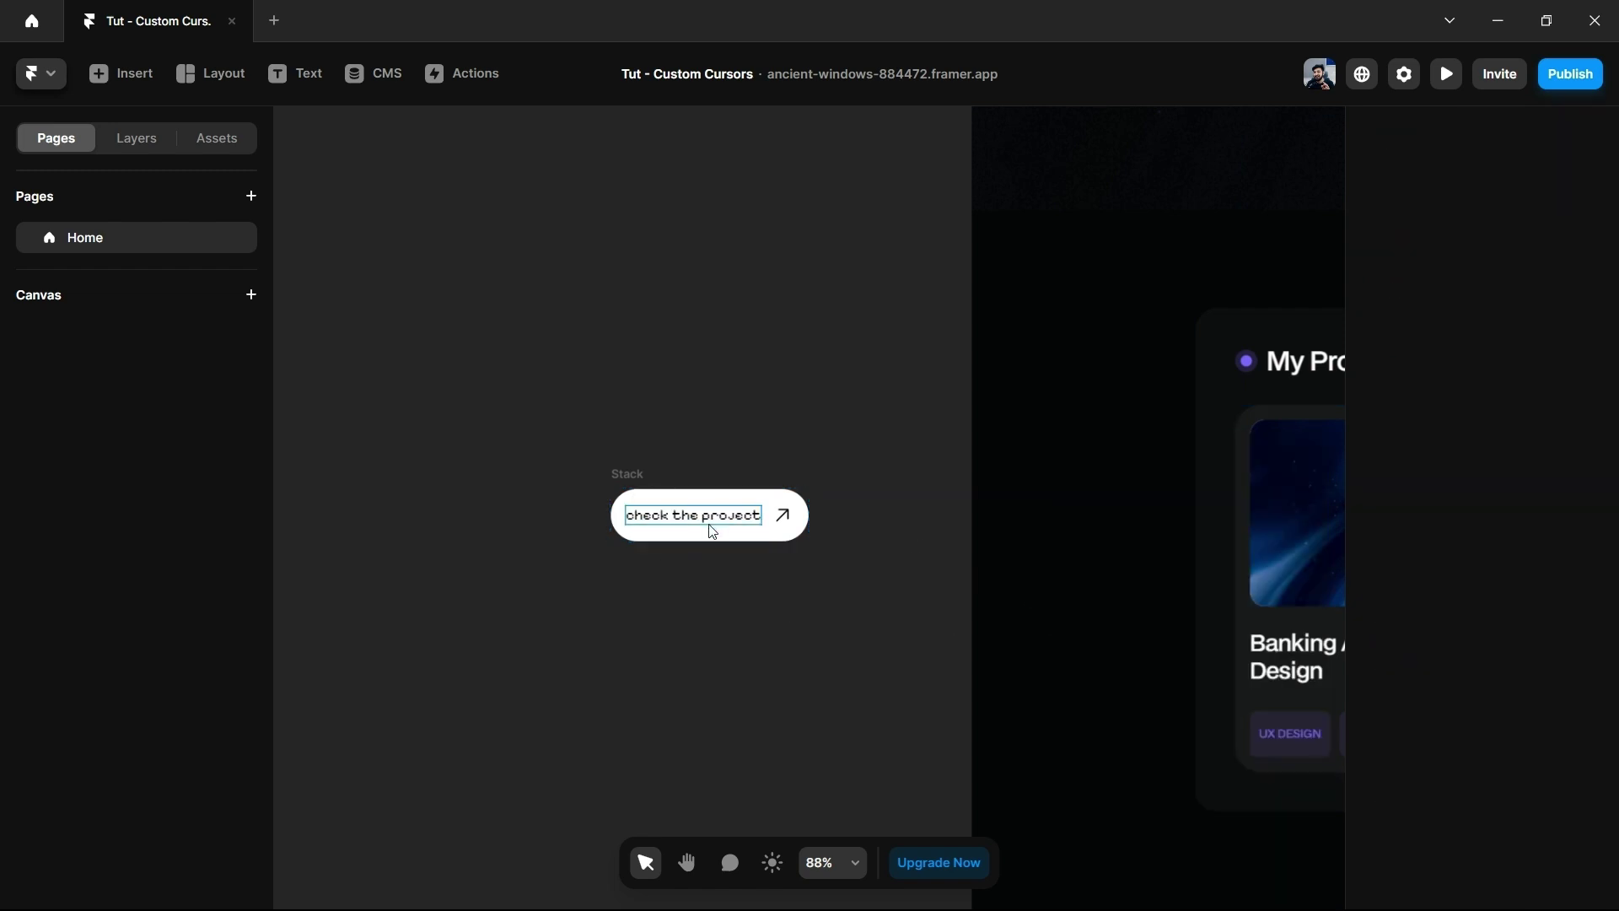
pyautogui.rightClick(759, 519)
pyautogui.click(754, 328)
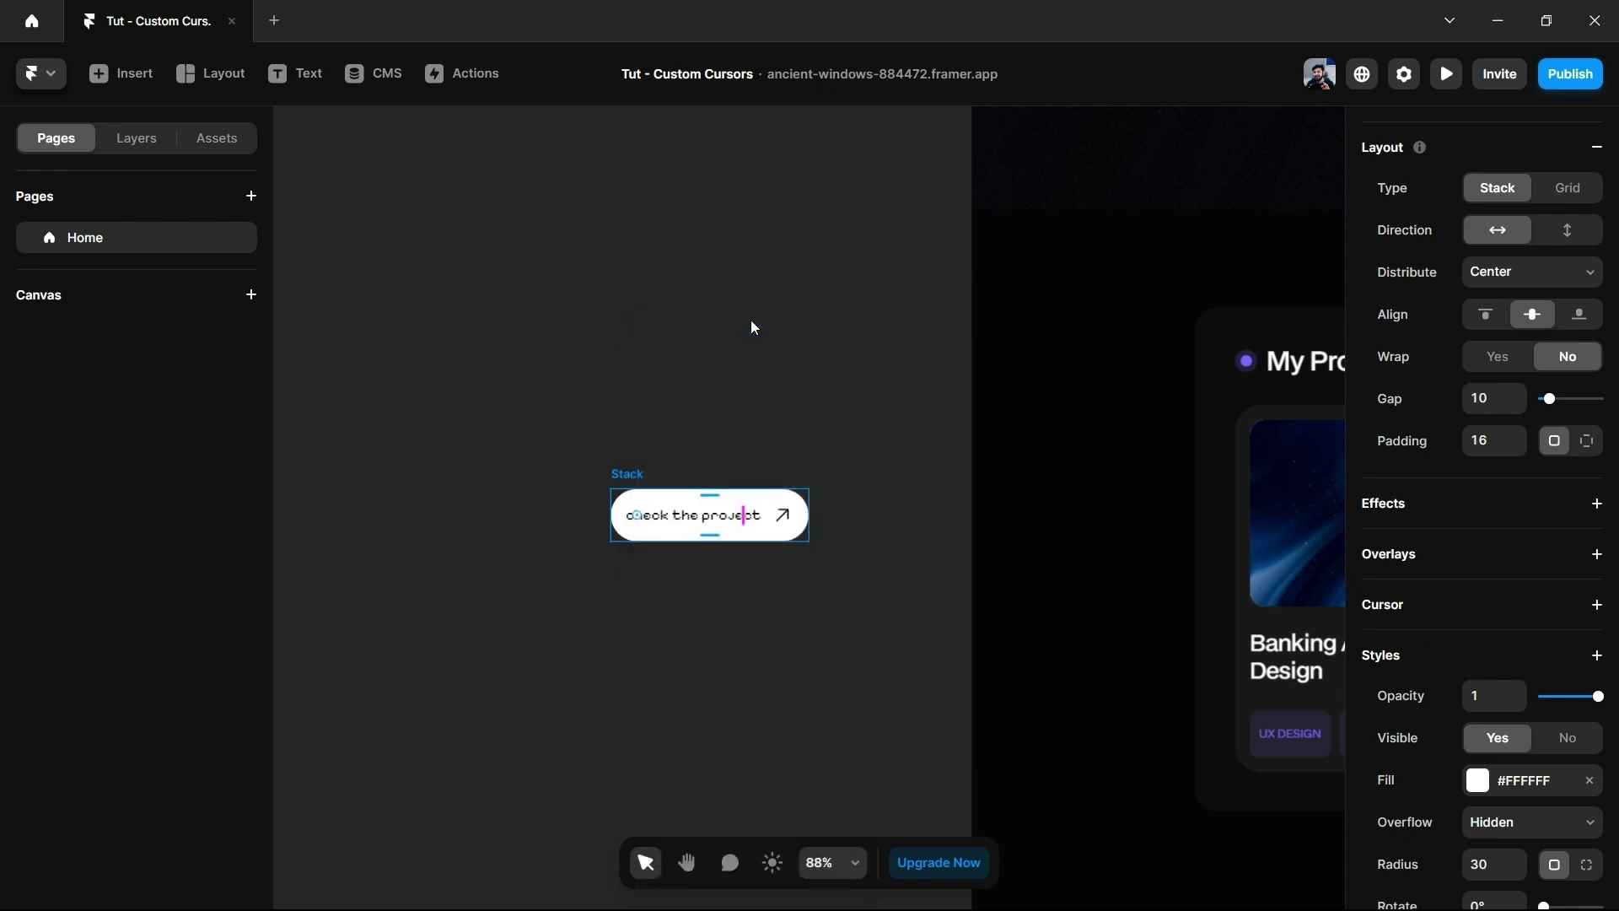
# Create the 'Custom Cursor 1' component, add Variant 2, and delete its arrow icon.
pyautogui.write('Cus')
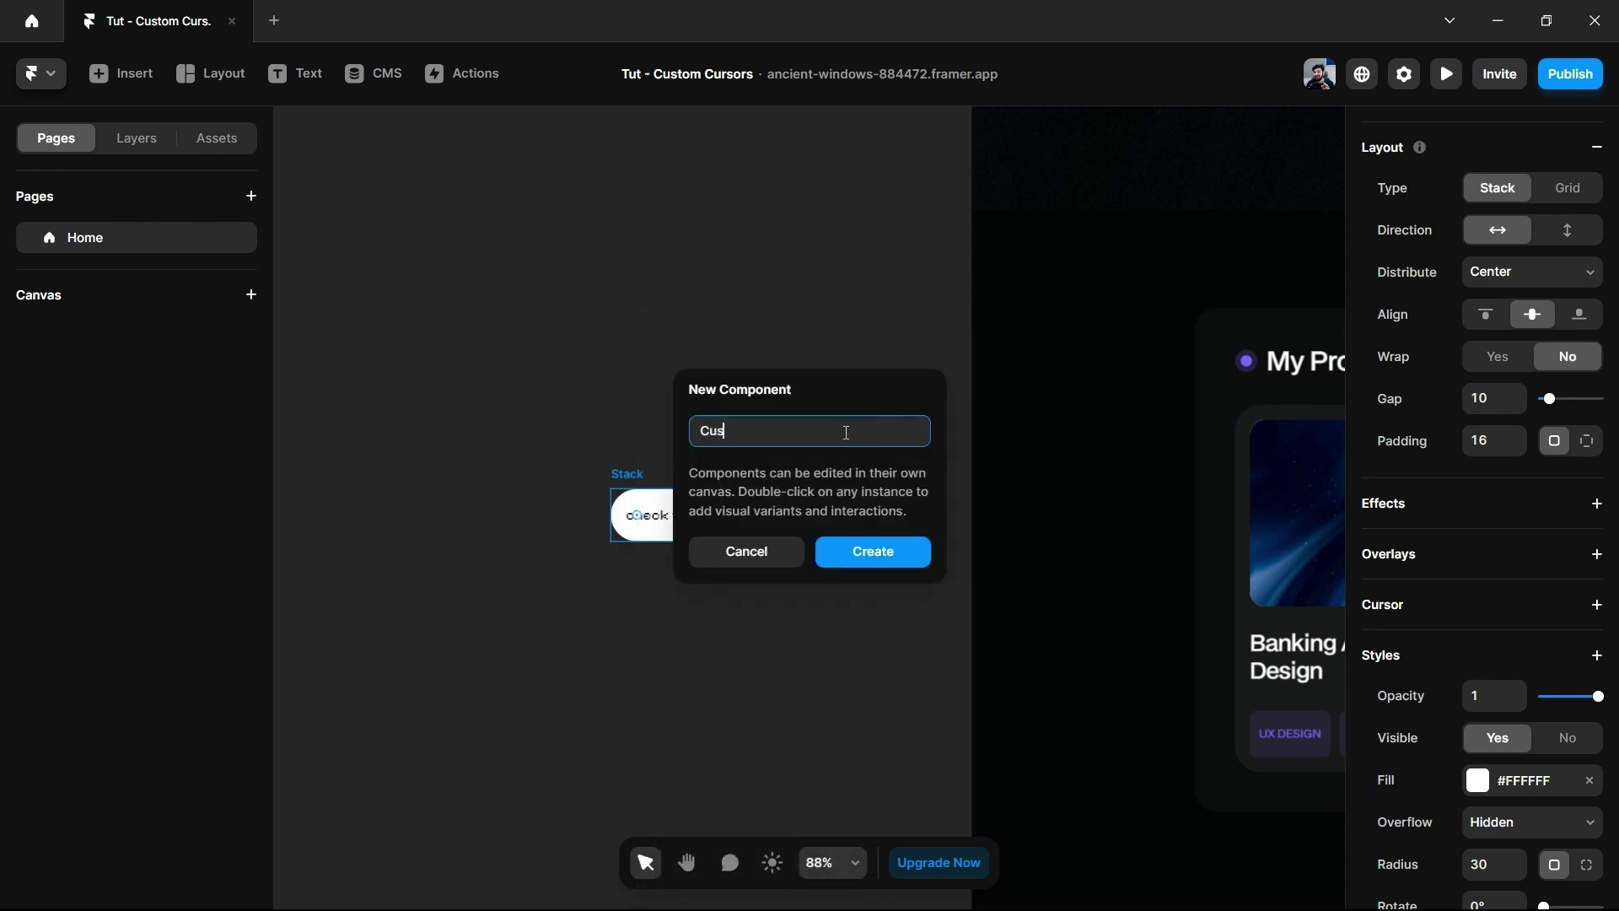
pyautogui.write('tom Cursor ')
pyautogui.write('1')
pyautogui.click(873, 551)
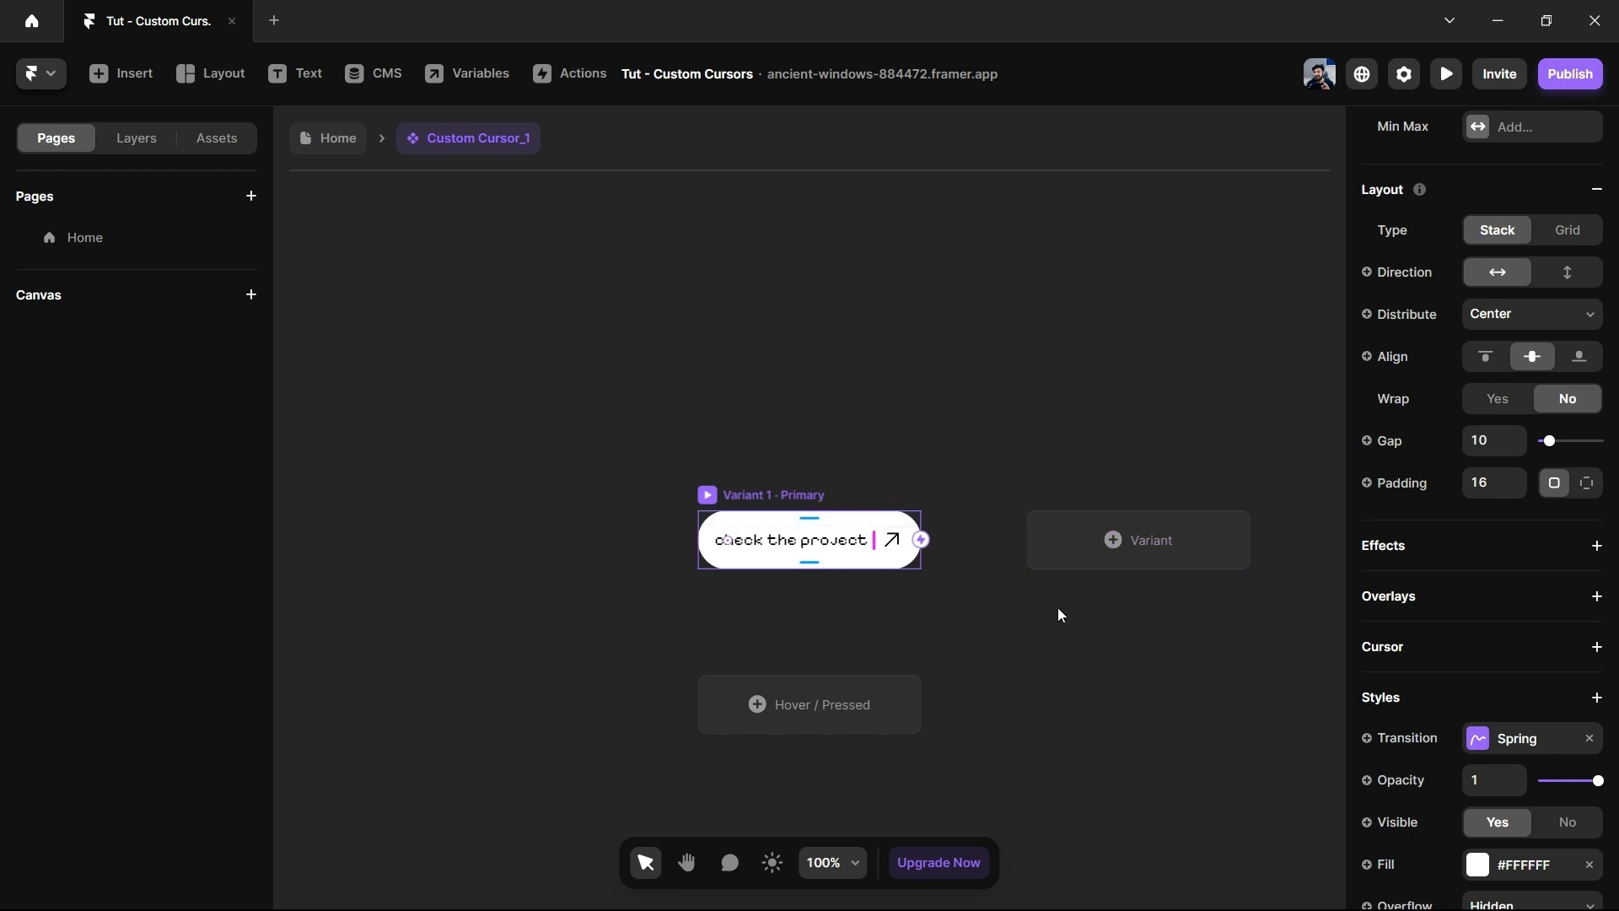
pyautogui.click(1115, 538)
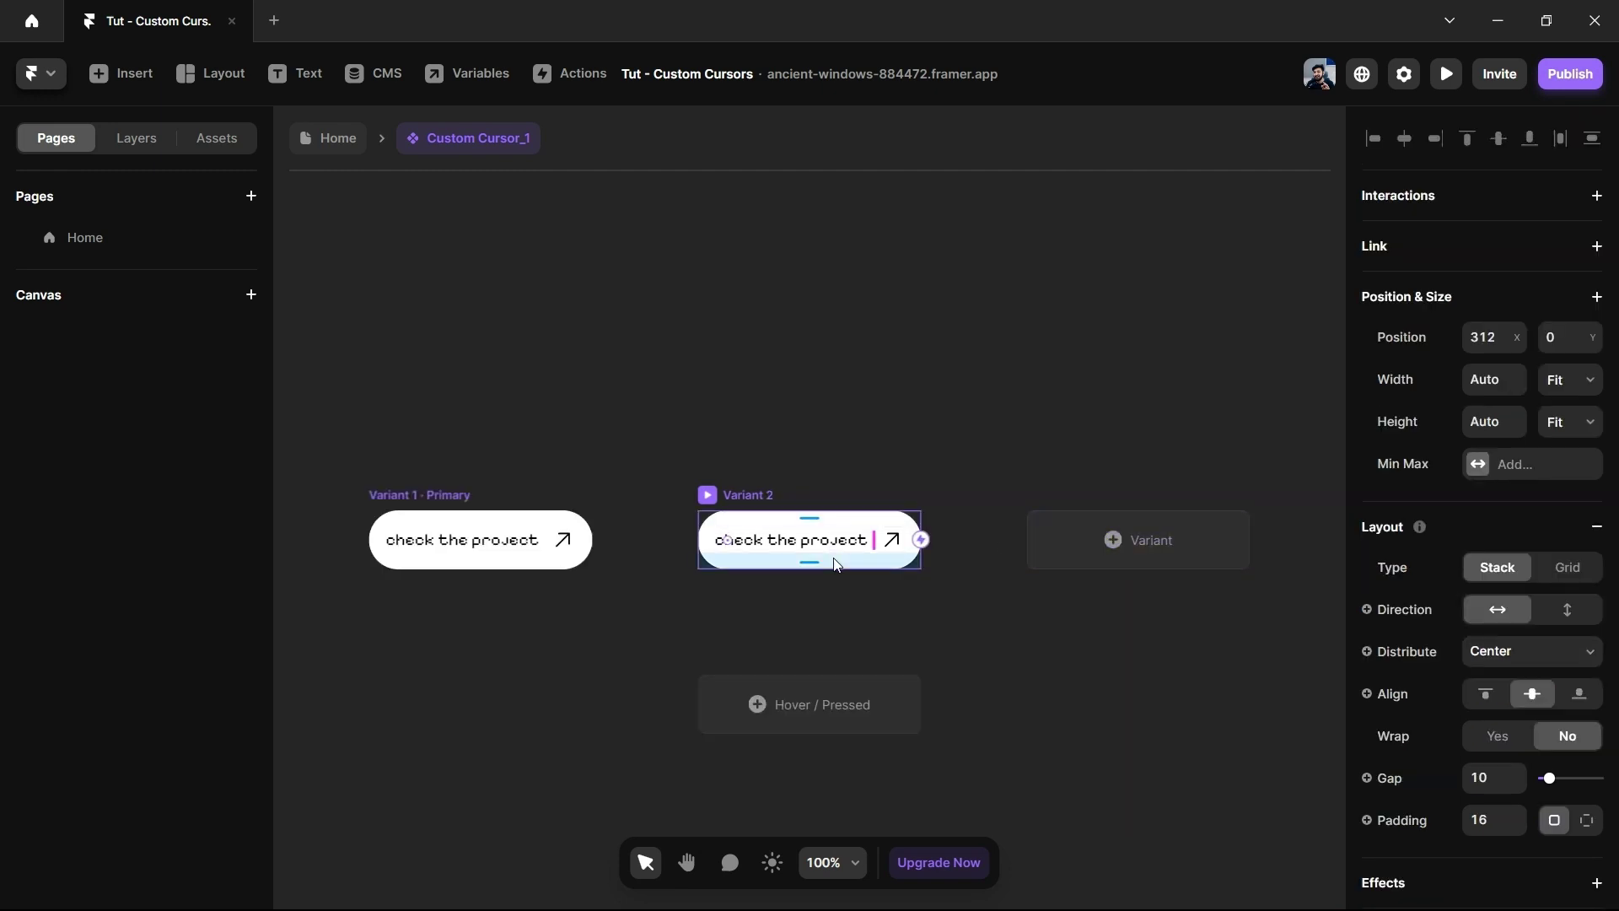
pyautogui.click(896, 552)
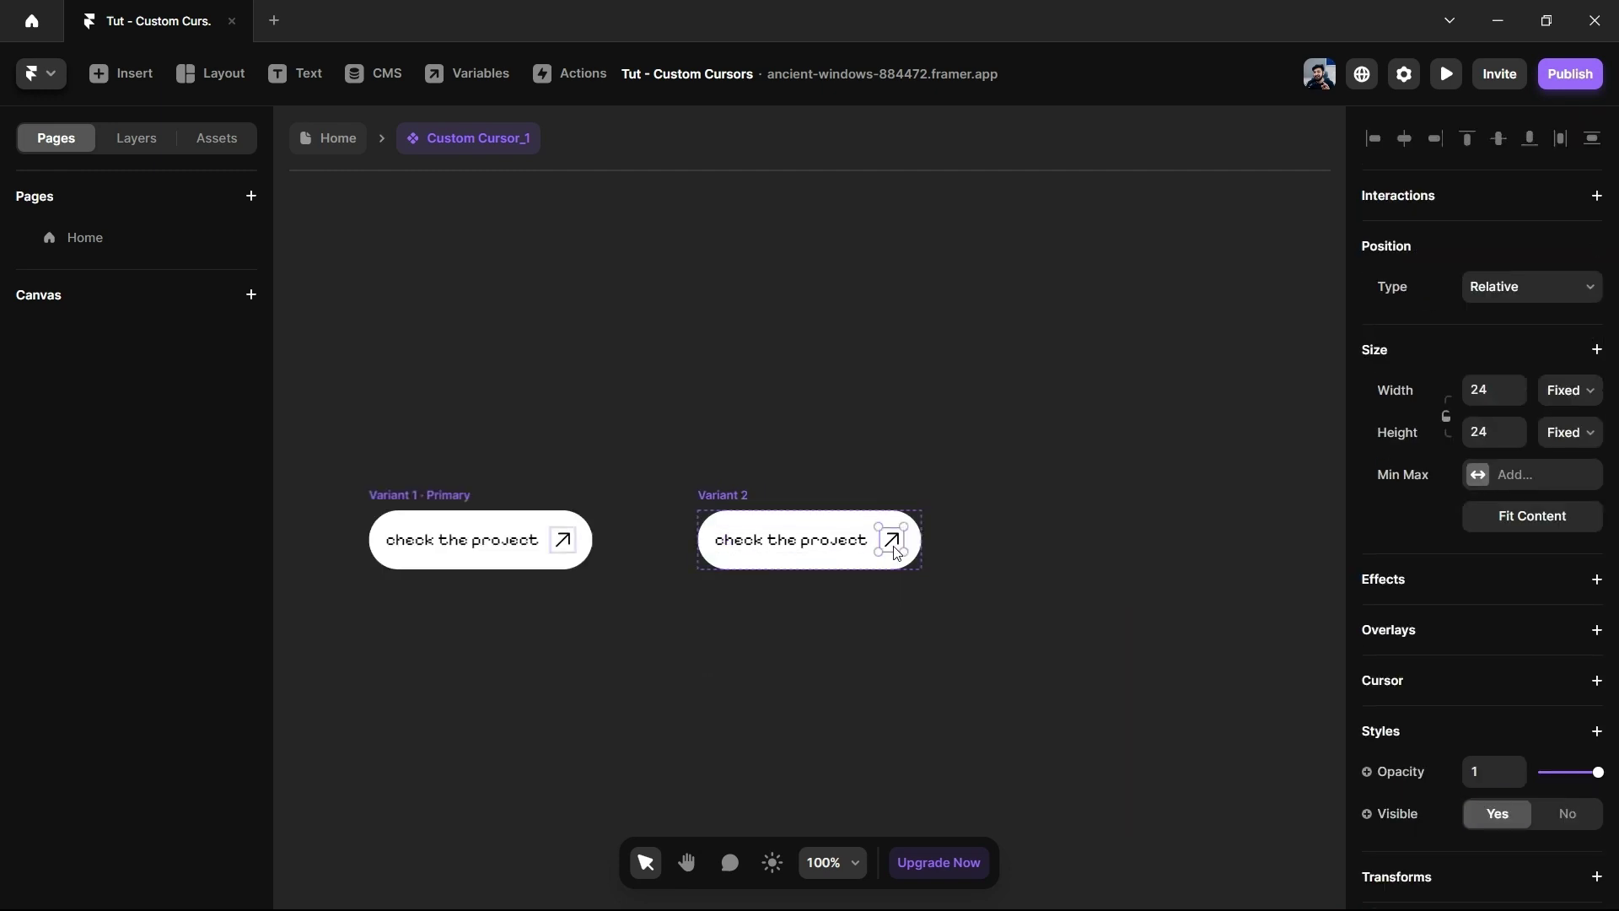
pyautogui.press('Delete')
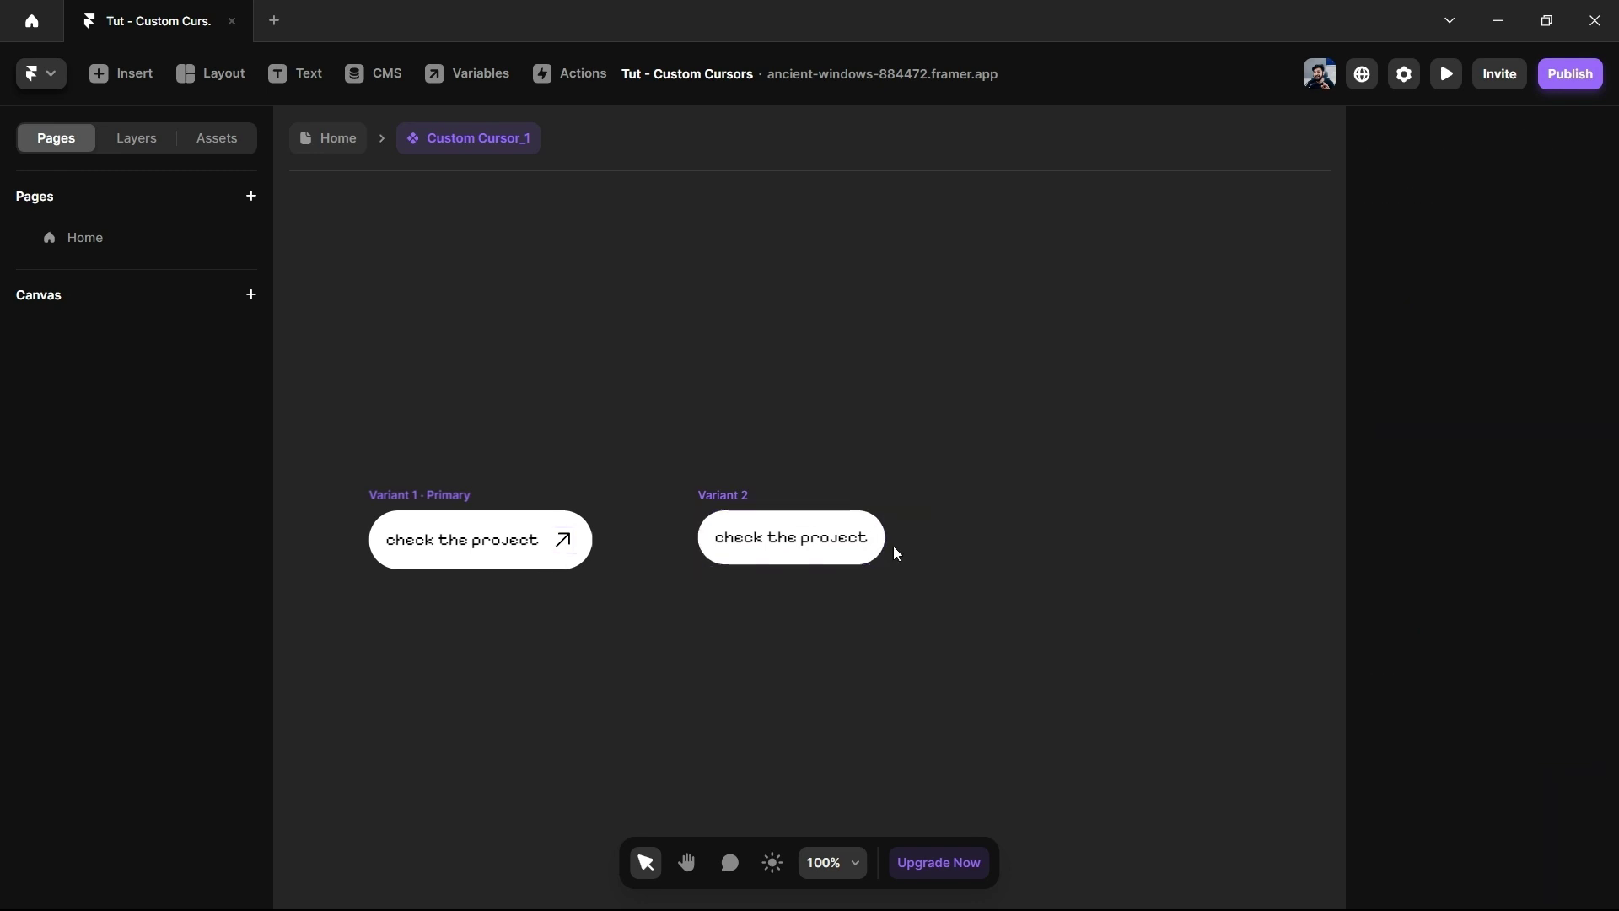
# Link Variant 1 and Variant 2 to each other with Appear interactions after a 1.5 s delay.
pyautogui.moveTo(593, 539); pyautogui.dragTo(784, 533)
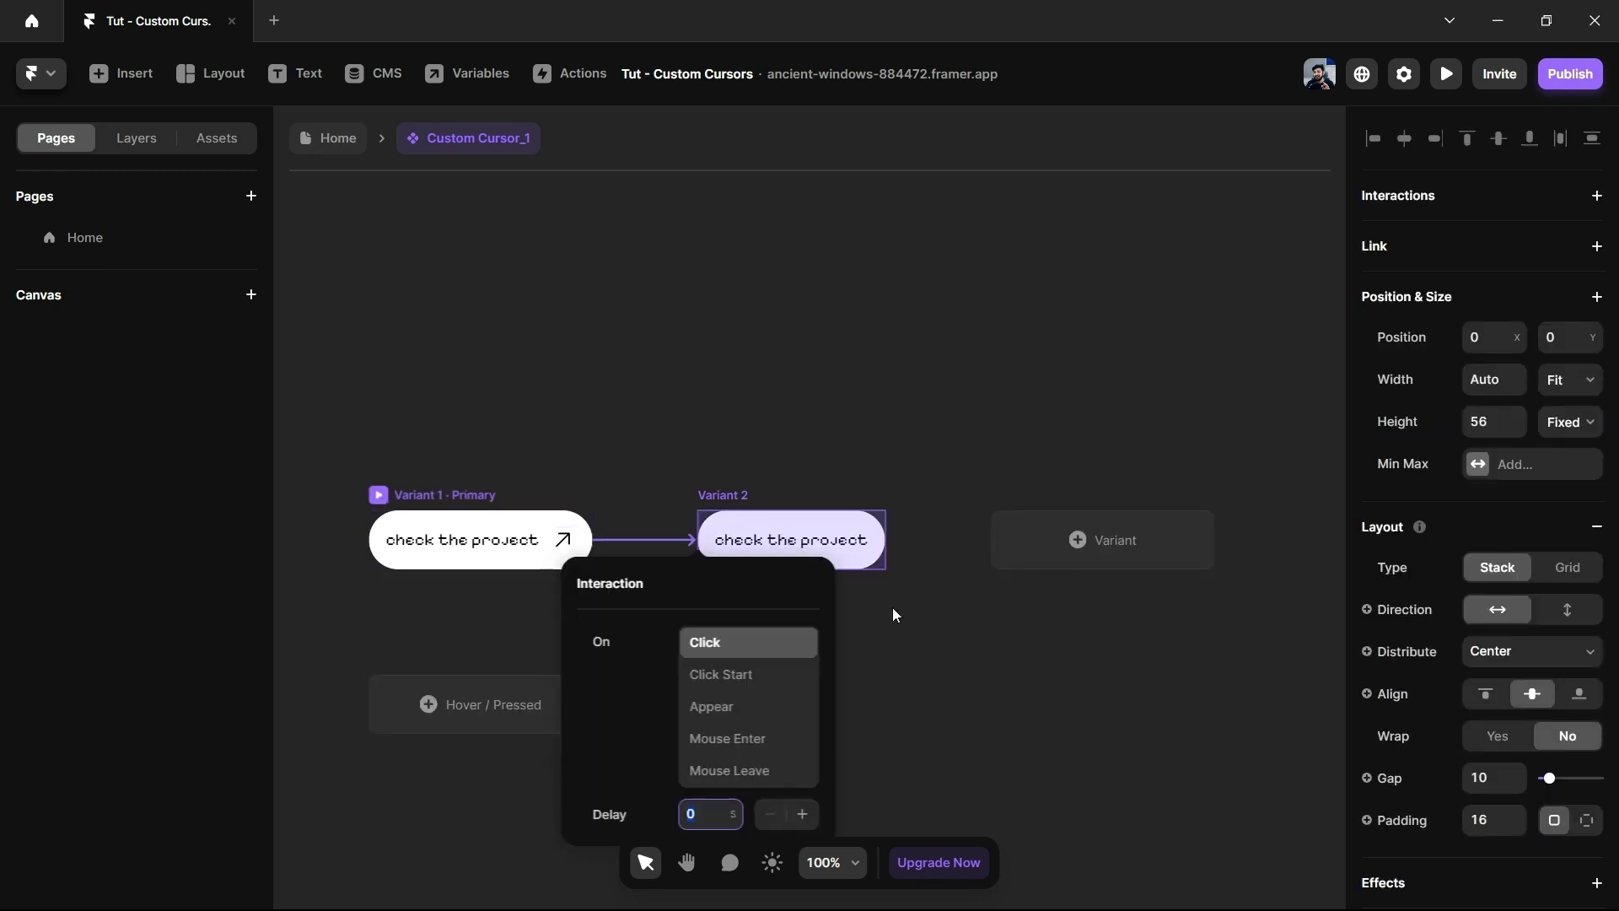
pyautogui.click(728, 708)
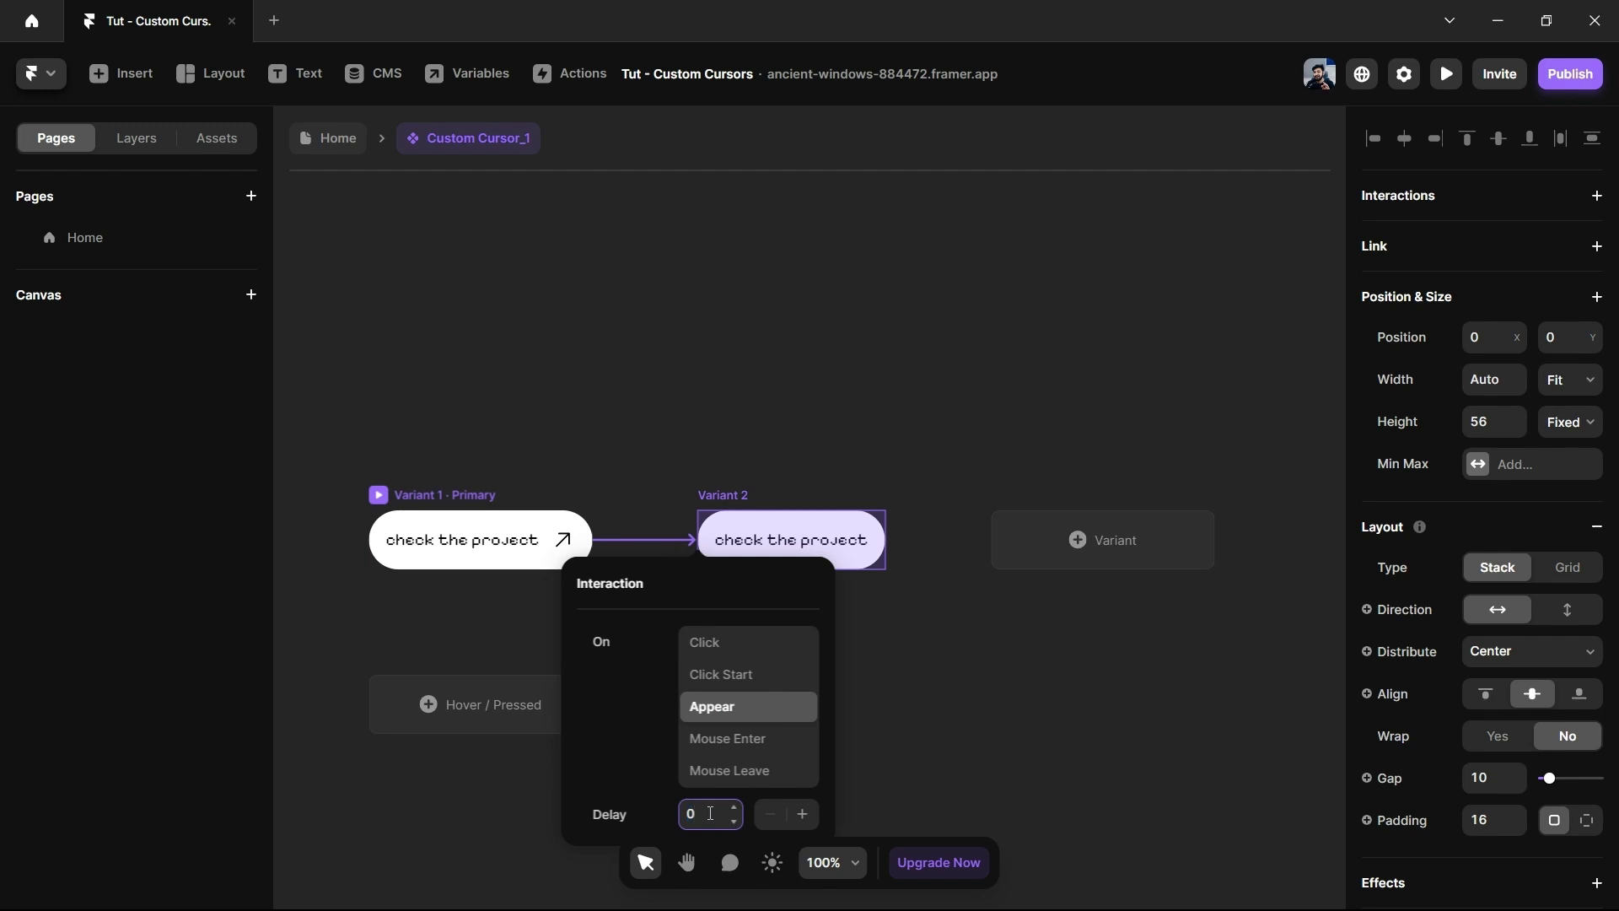
pyautogui.press('BackSpace')
pyautogui.write('1.5')
pyautogui.click(999, 742)
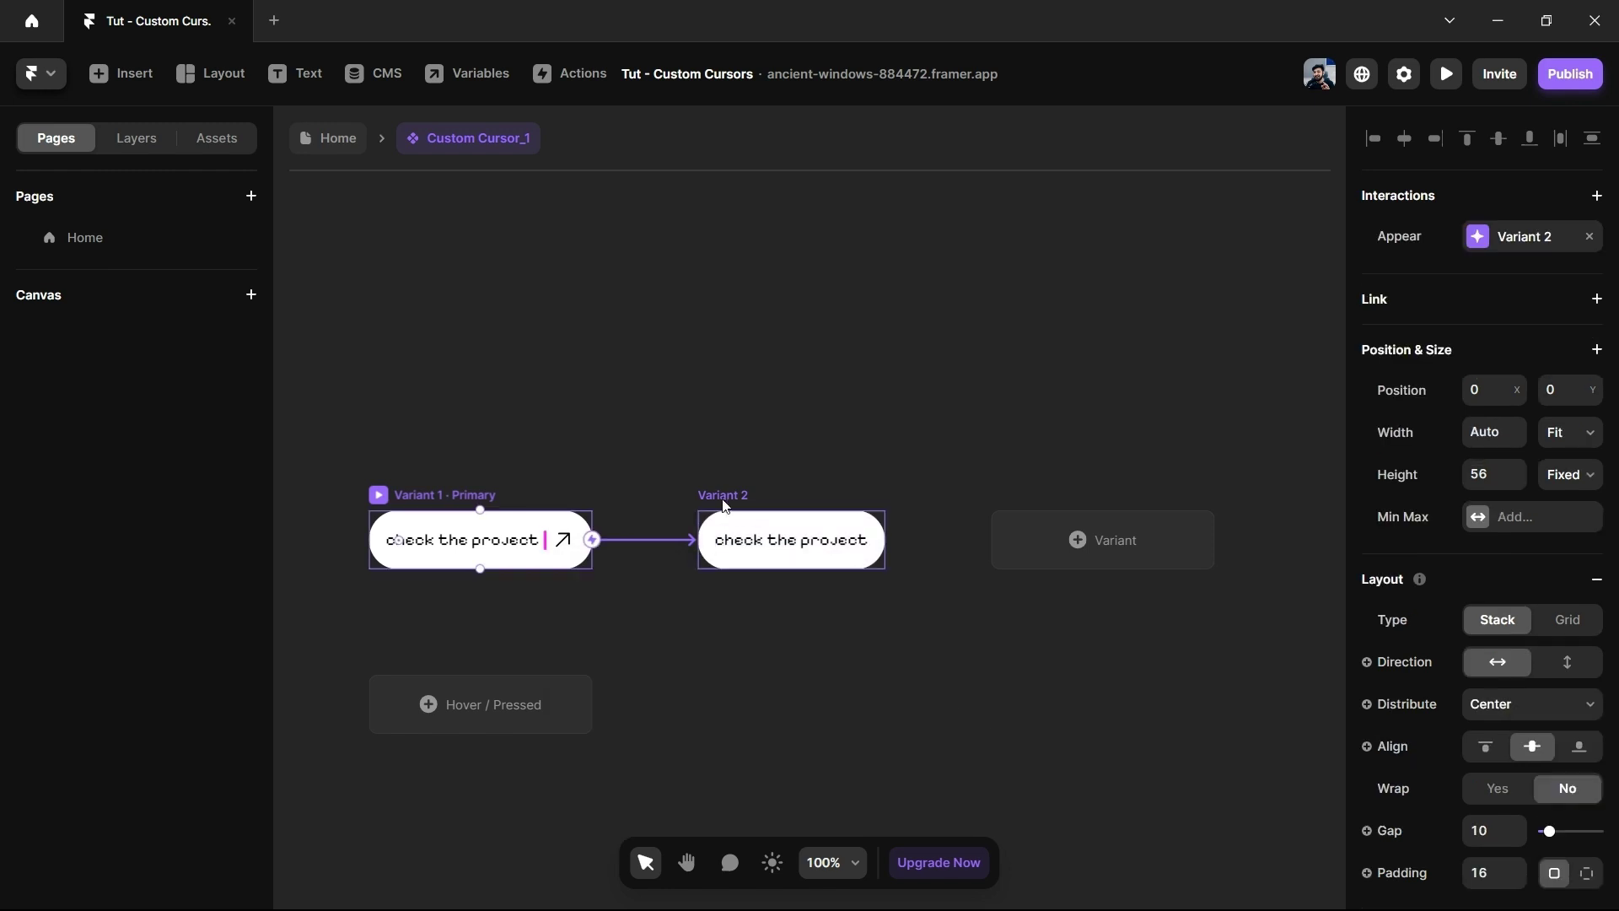
pyautogui.click(877, 552)
pyautogui.moveTo(887, 541)
pyautogui.mouseDown()
pyautogui.moveTo(899, 552)
pyautogui.moveTo(552, 548)
pyautogui.mouseUp()
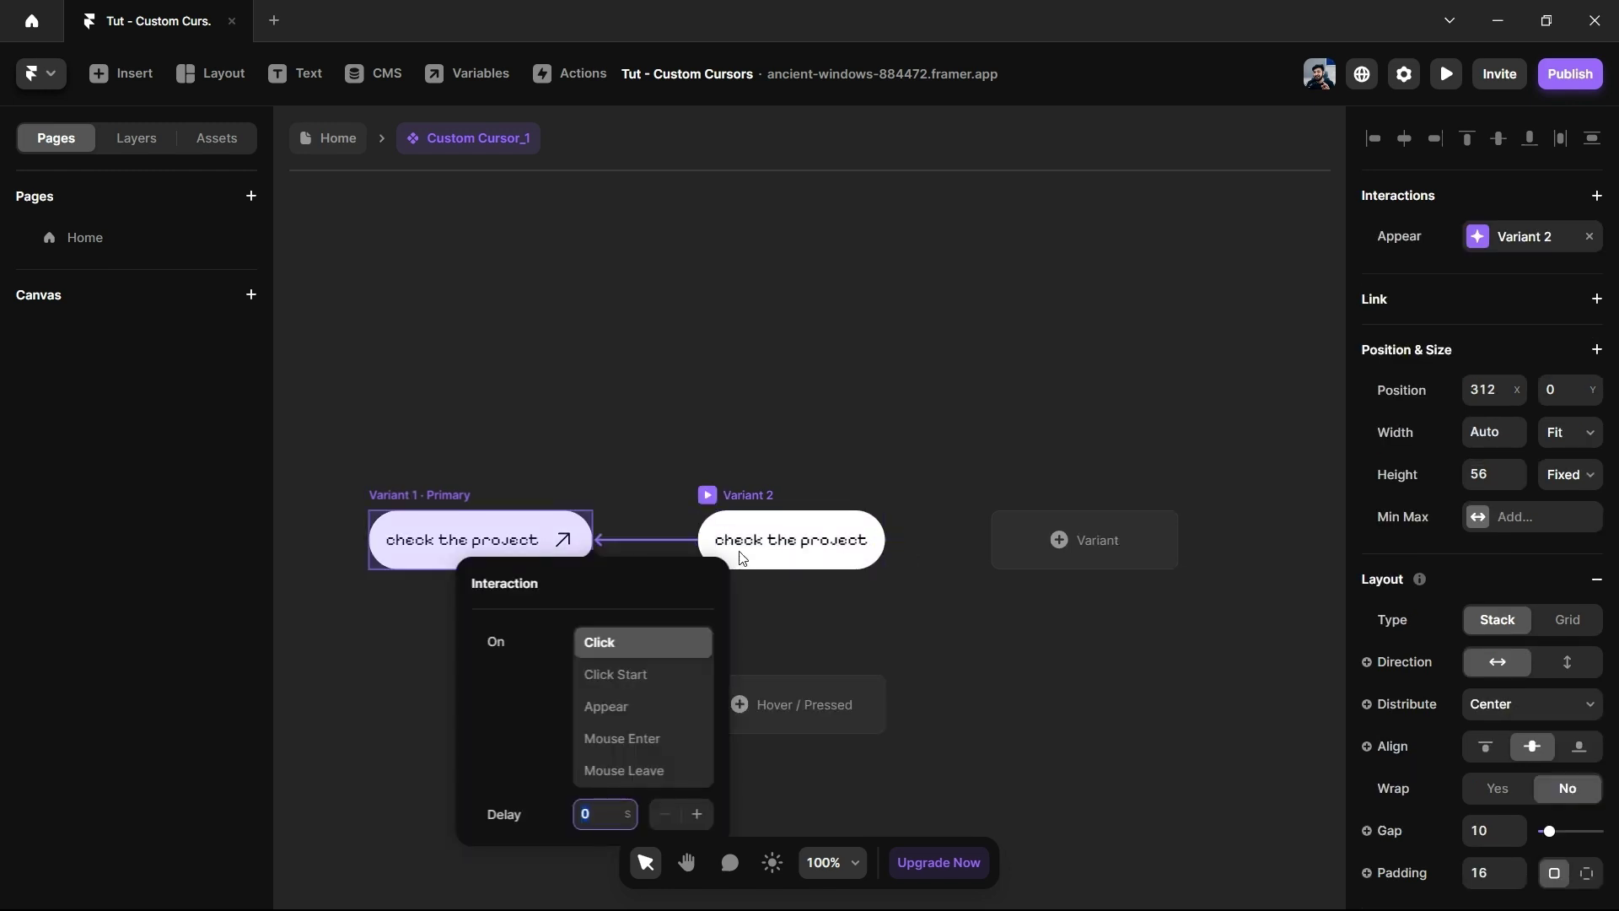
pyautogui.click(614, 709)
pyautogui.write('1.5')
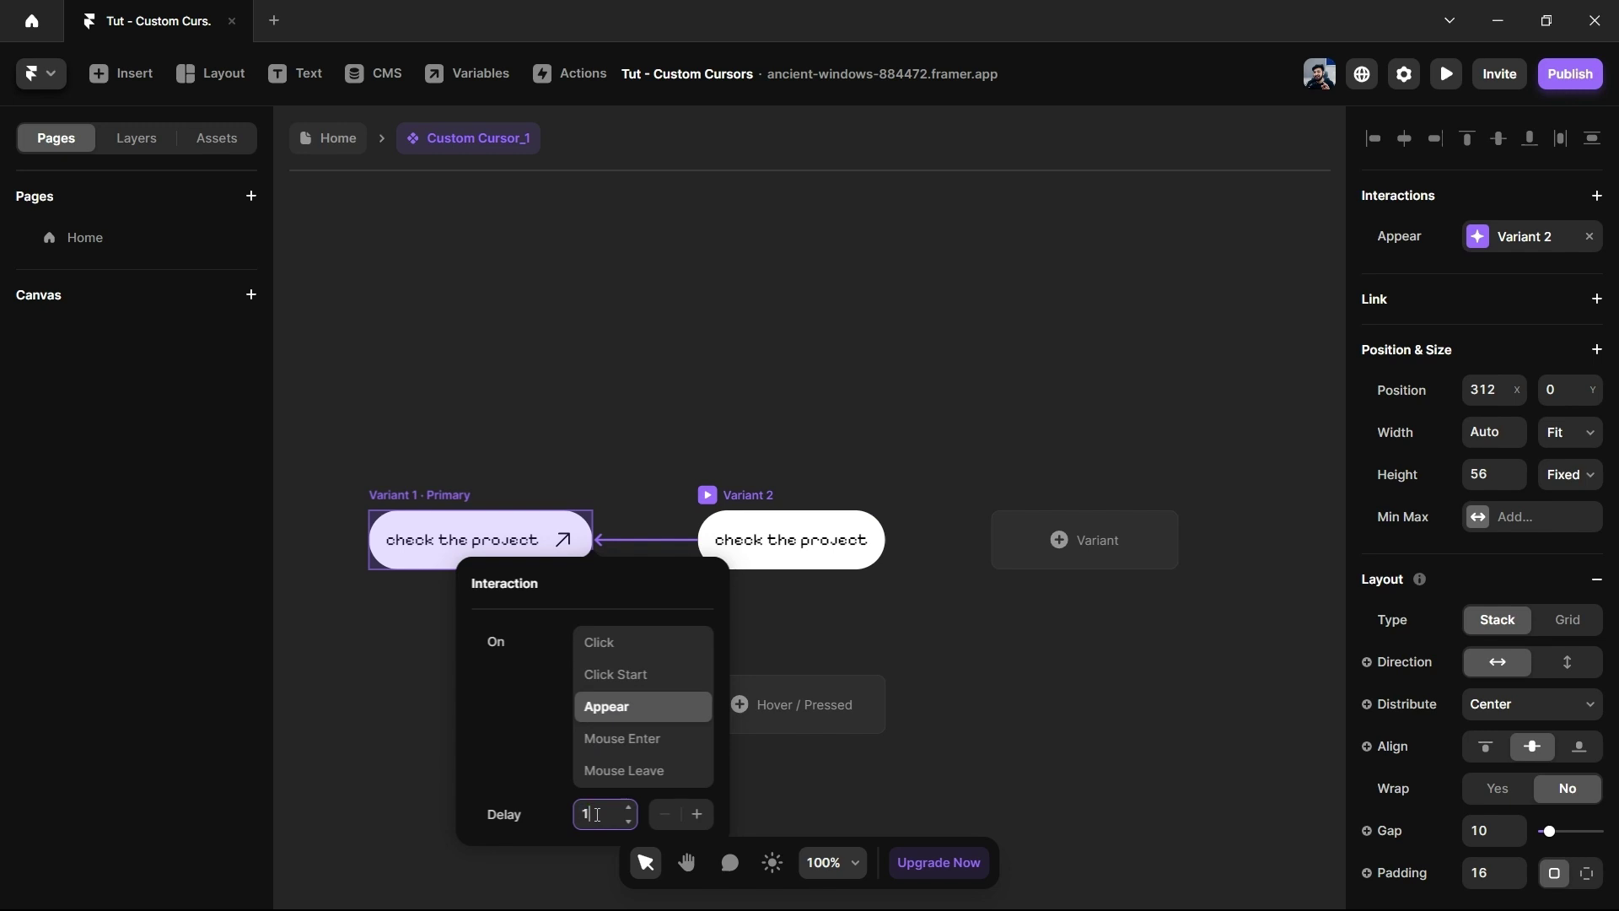
pyautogui.click(837, 458)
# Switch both Appear interactions to Cycle and preview the looping arrow animation.
pyautogui.click(735, 492)
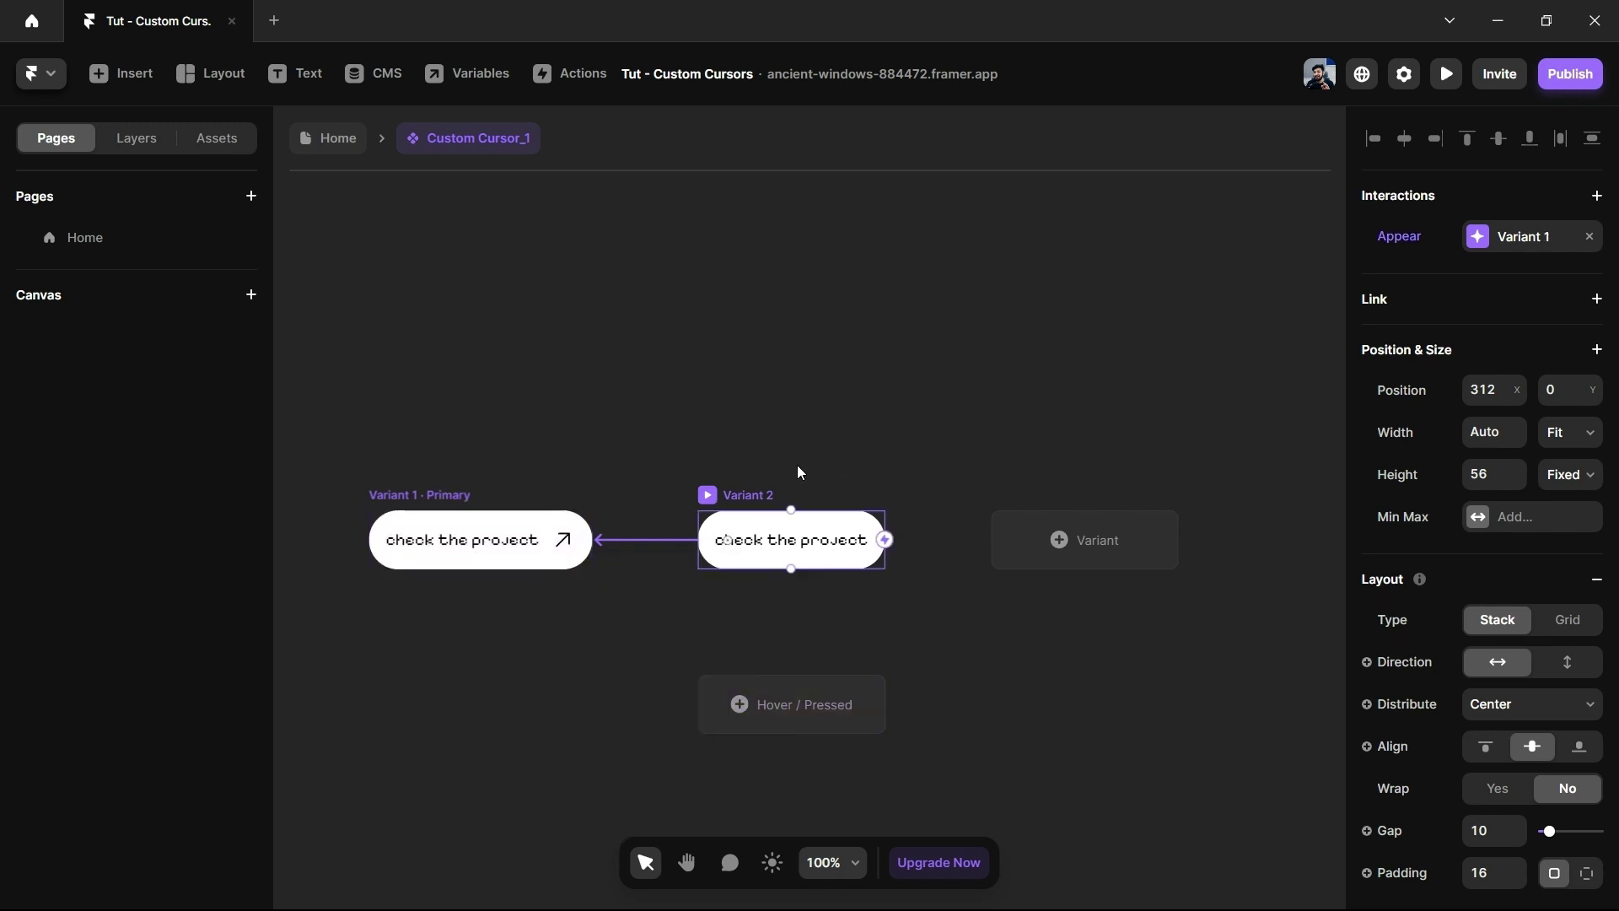
pyautogui.click(1475, 253)
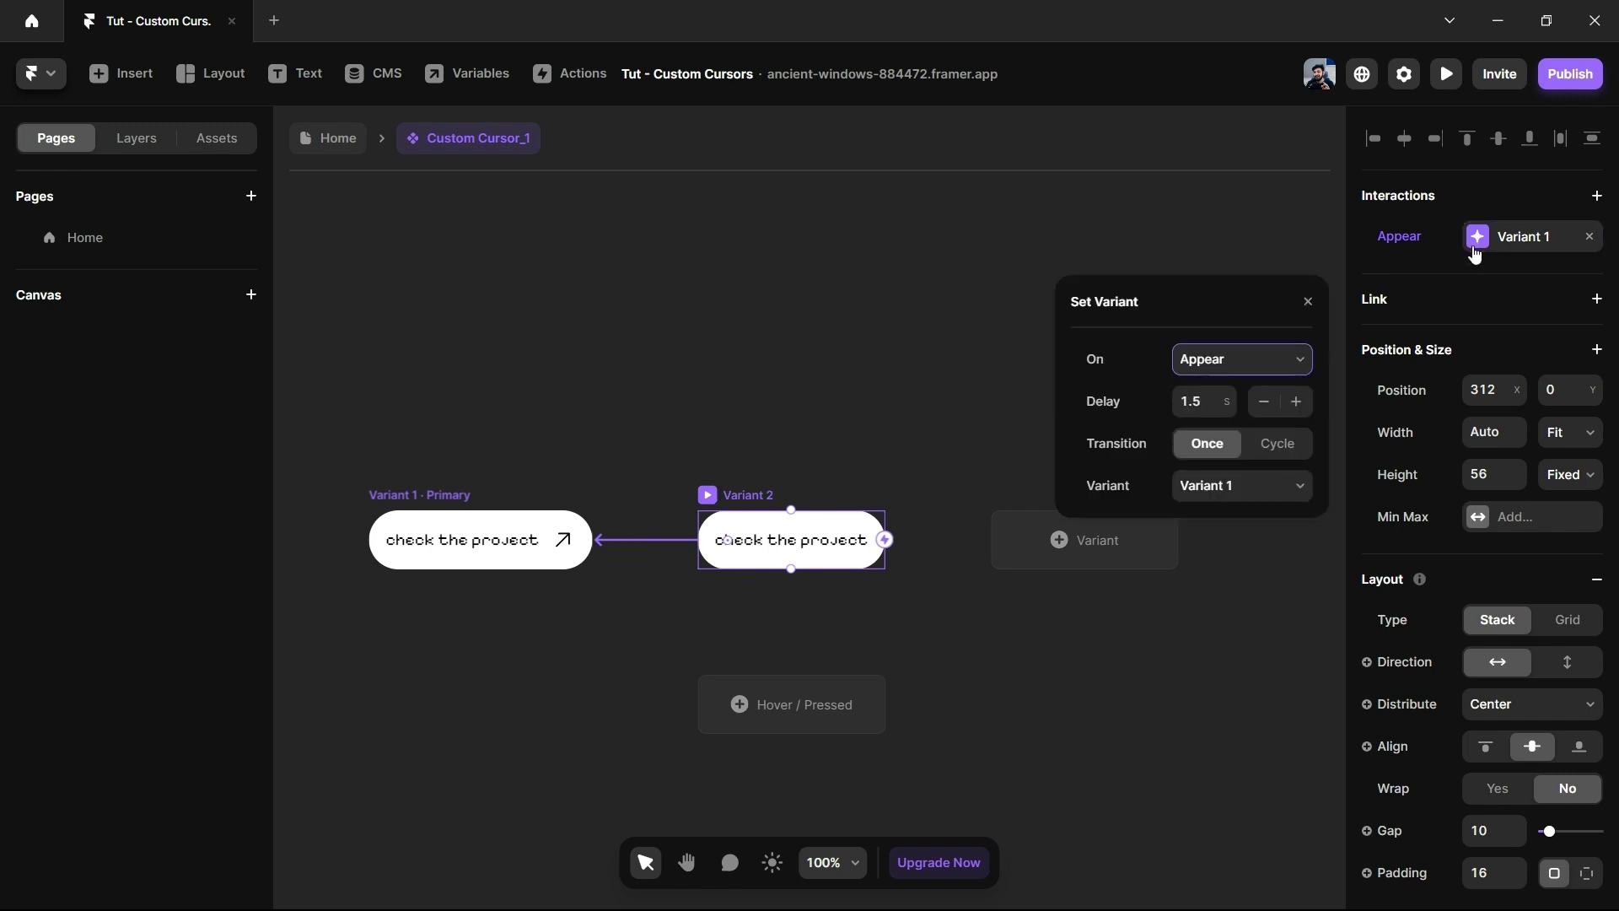
pyautogui.click(1283, 451)
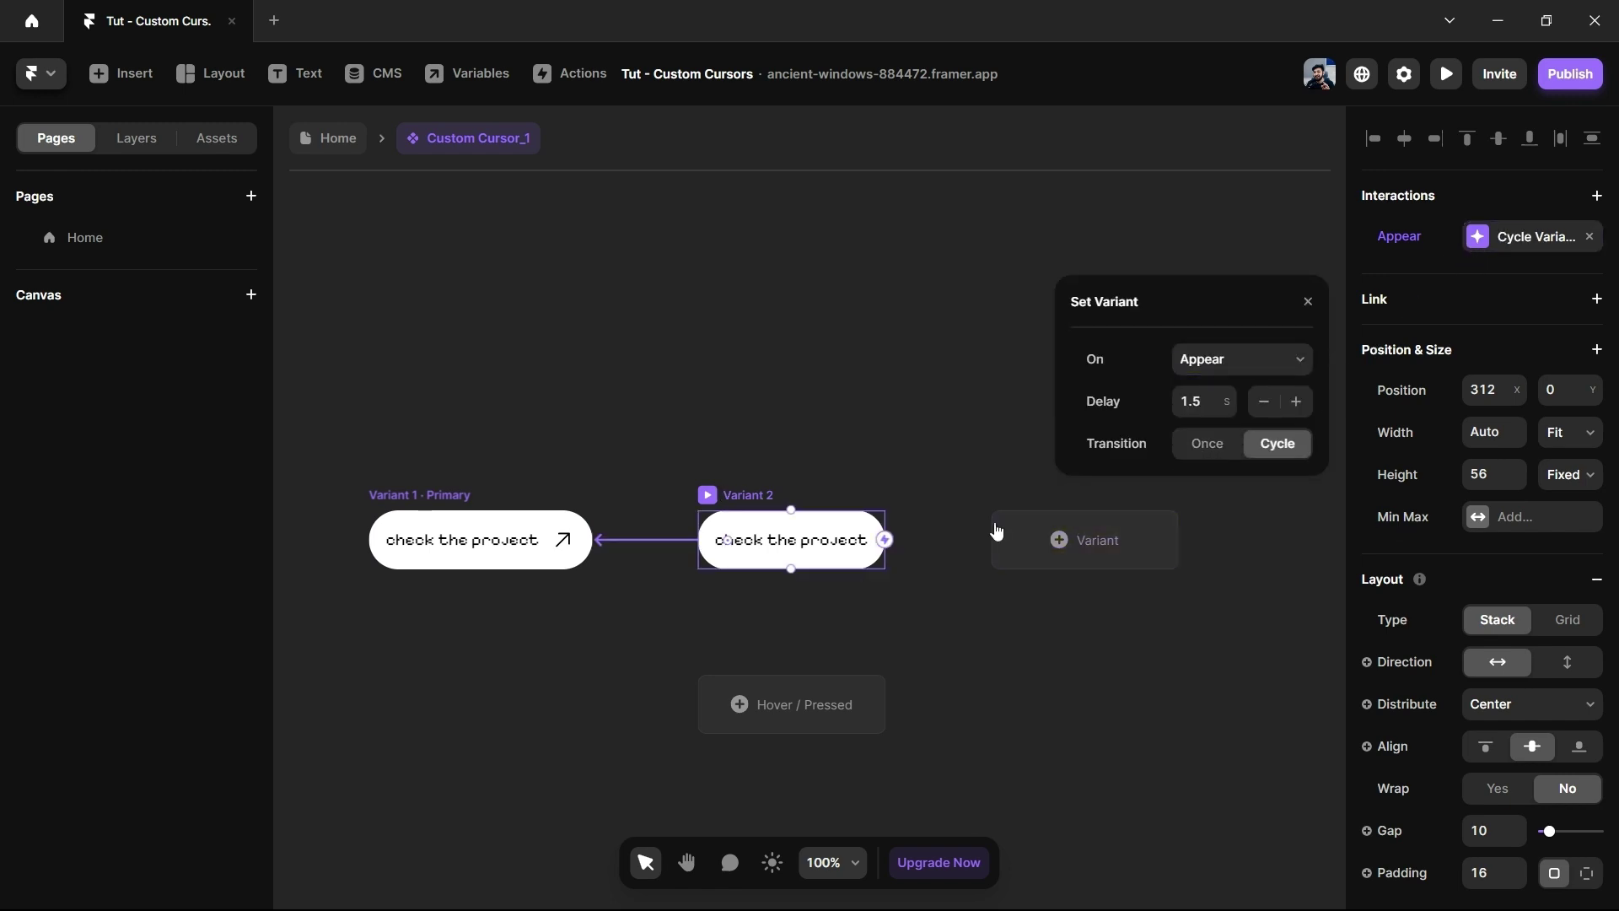
pyautogui.click(481, 527)
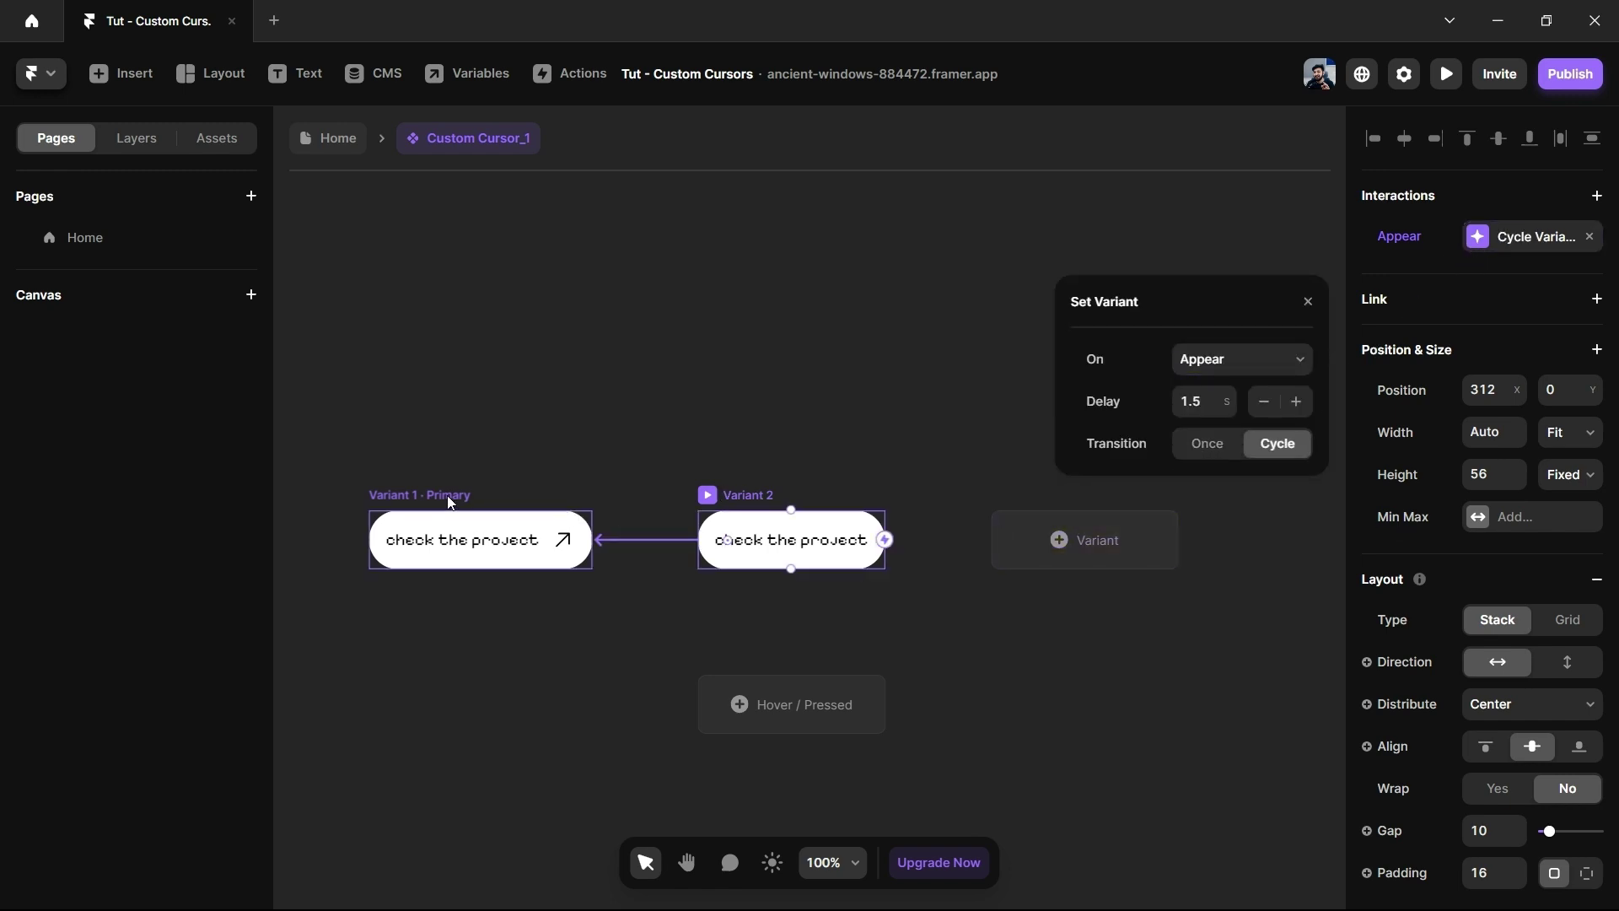
pyautogui.click(1296, 450)
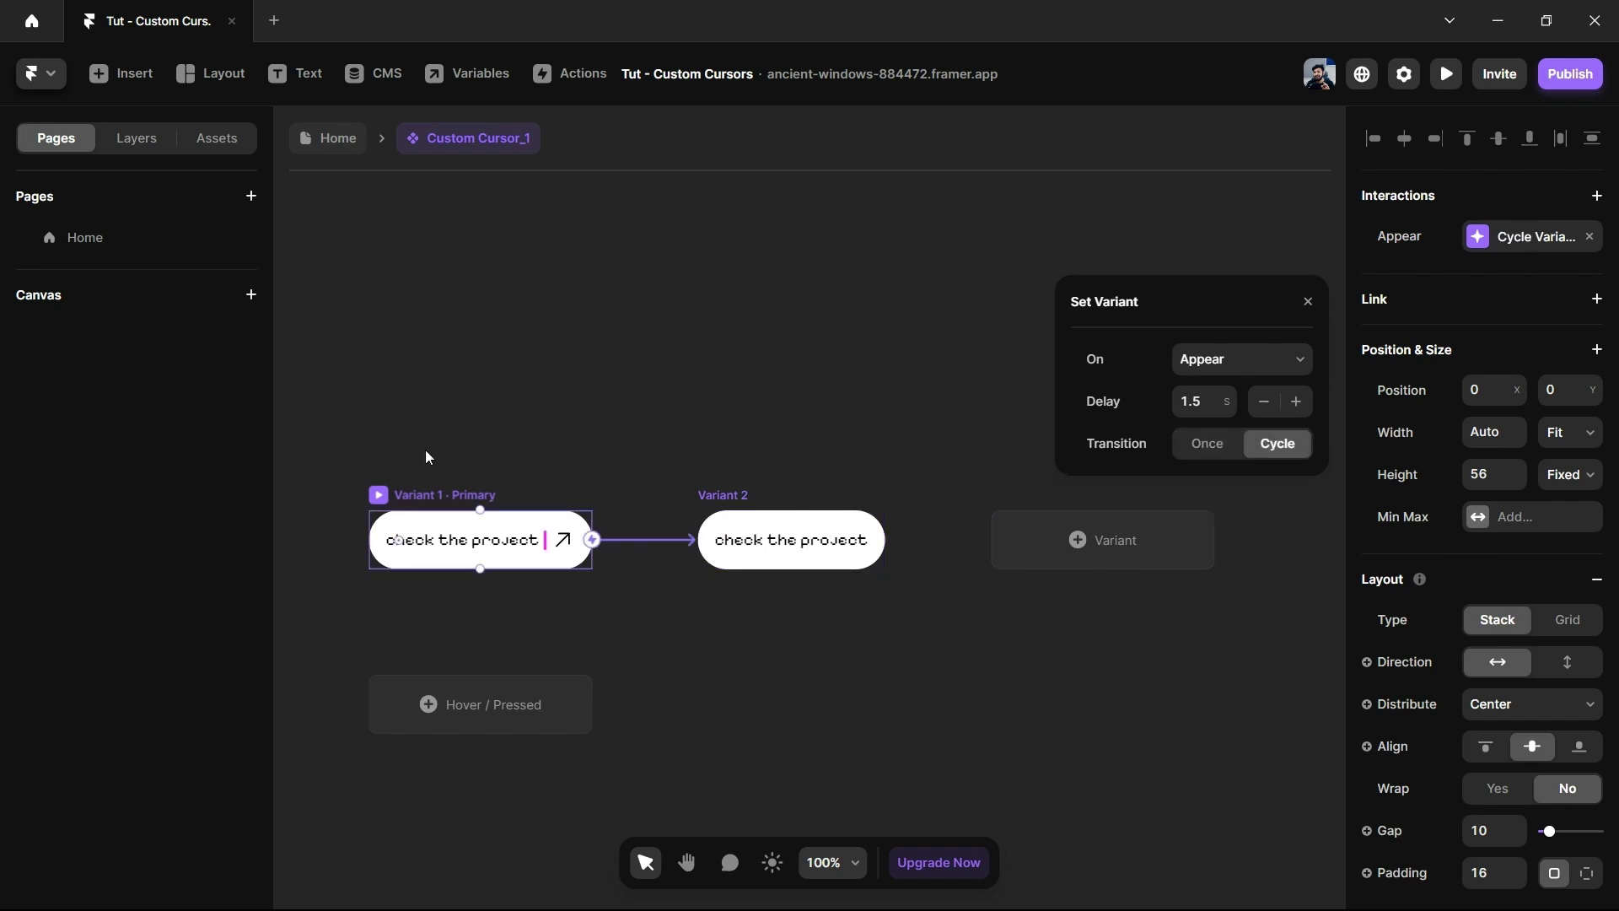
pyautogui.click(378, 495)
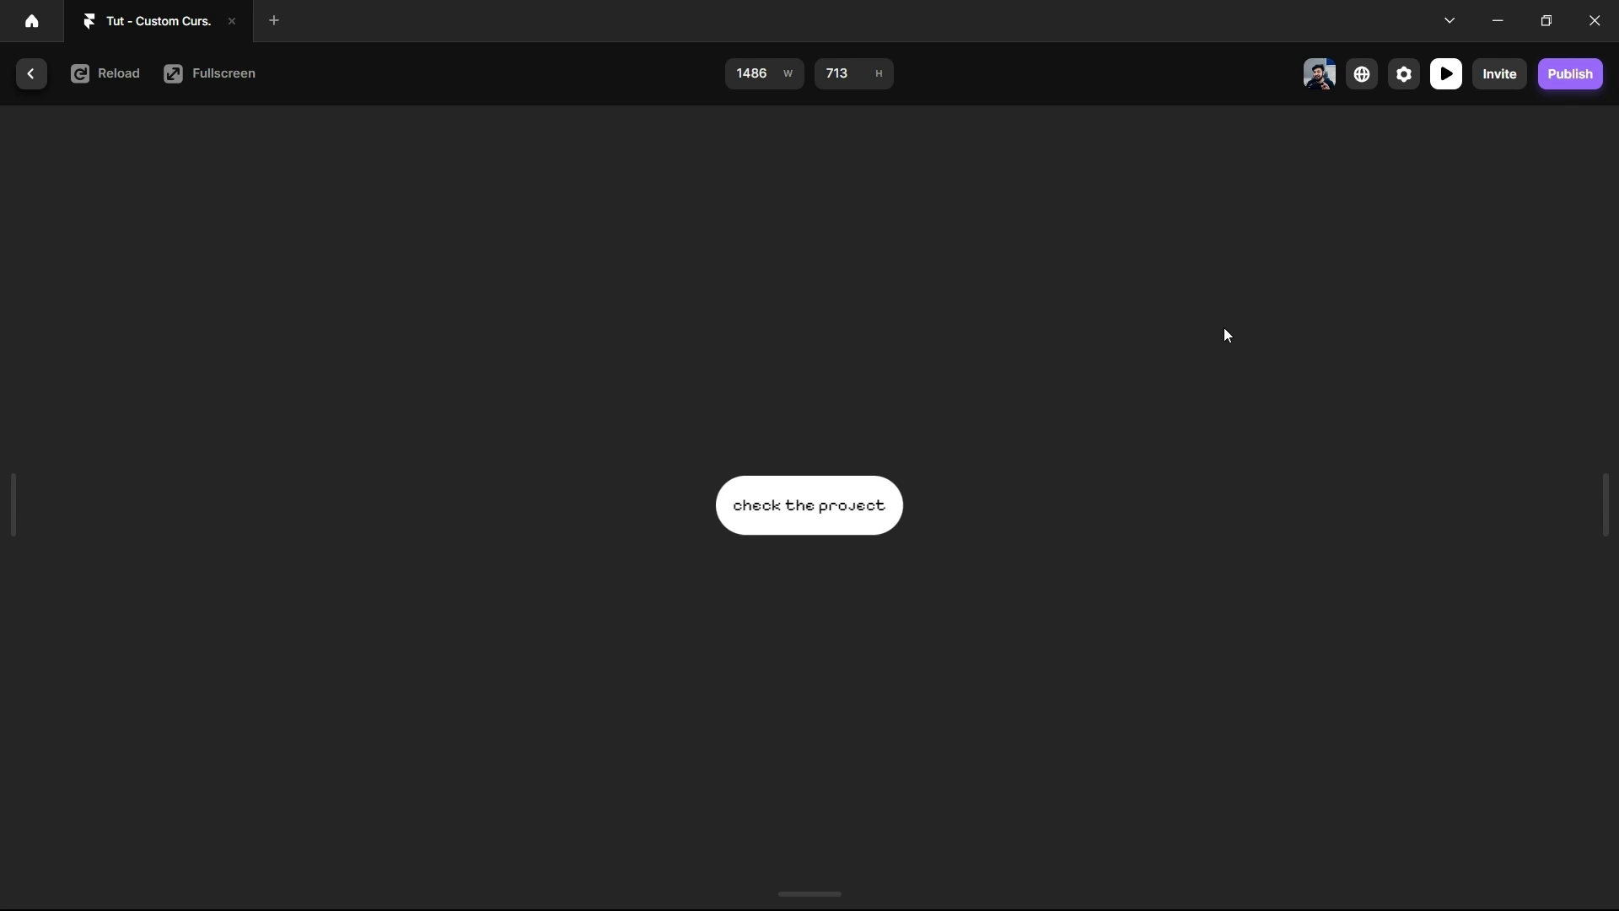
pyautogui.click(23, 74)
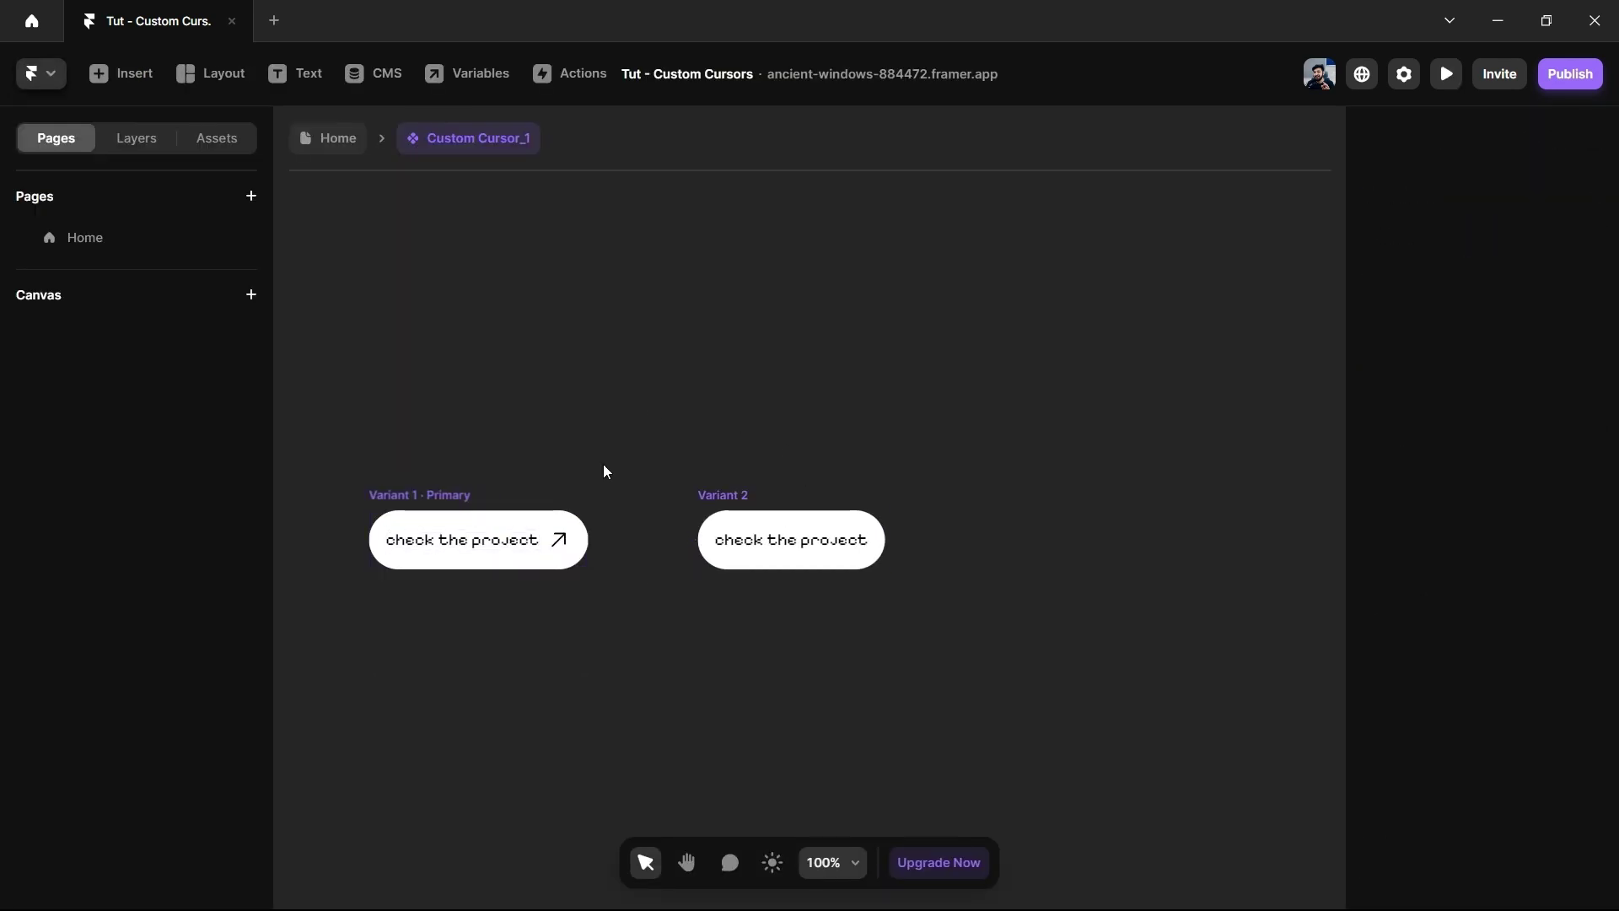
# Back on Home, give the project cards row the Custom Cursor_1 cursor with spring stiffness 500.
pyautogui.click(320, 142)
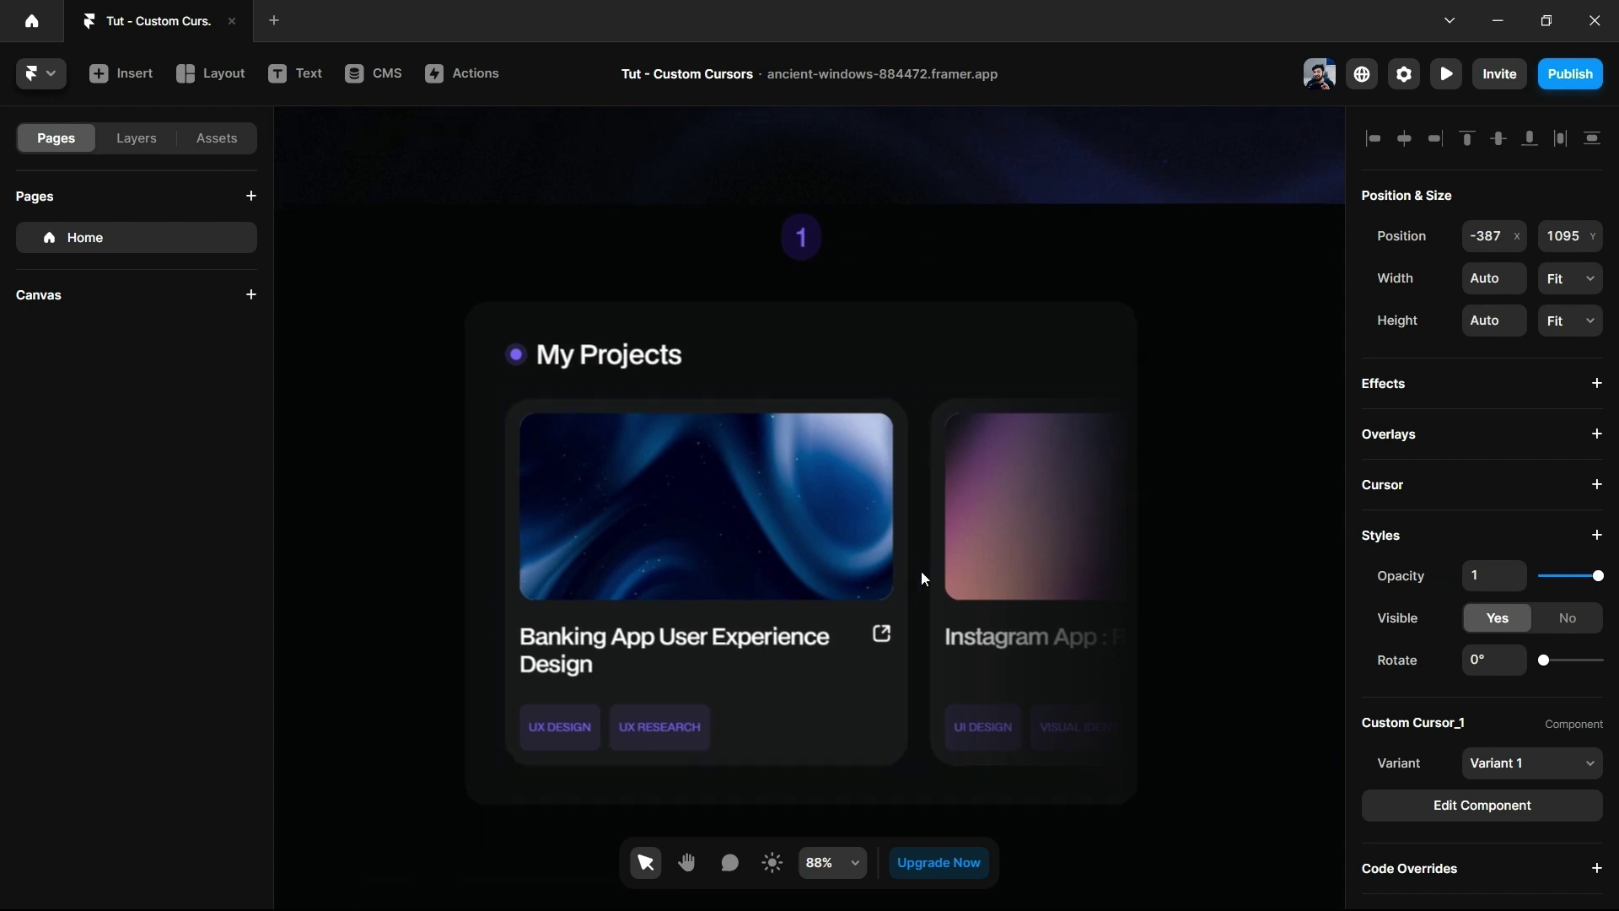
pyautogui.click(911, 496)
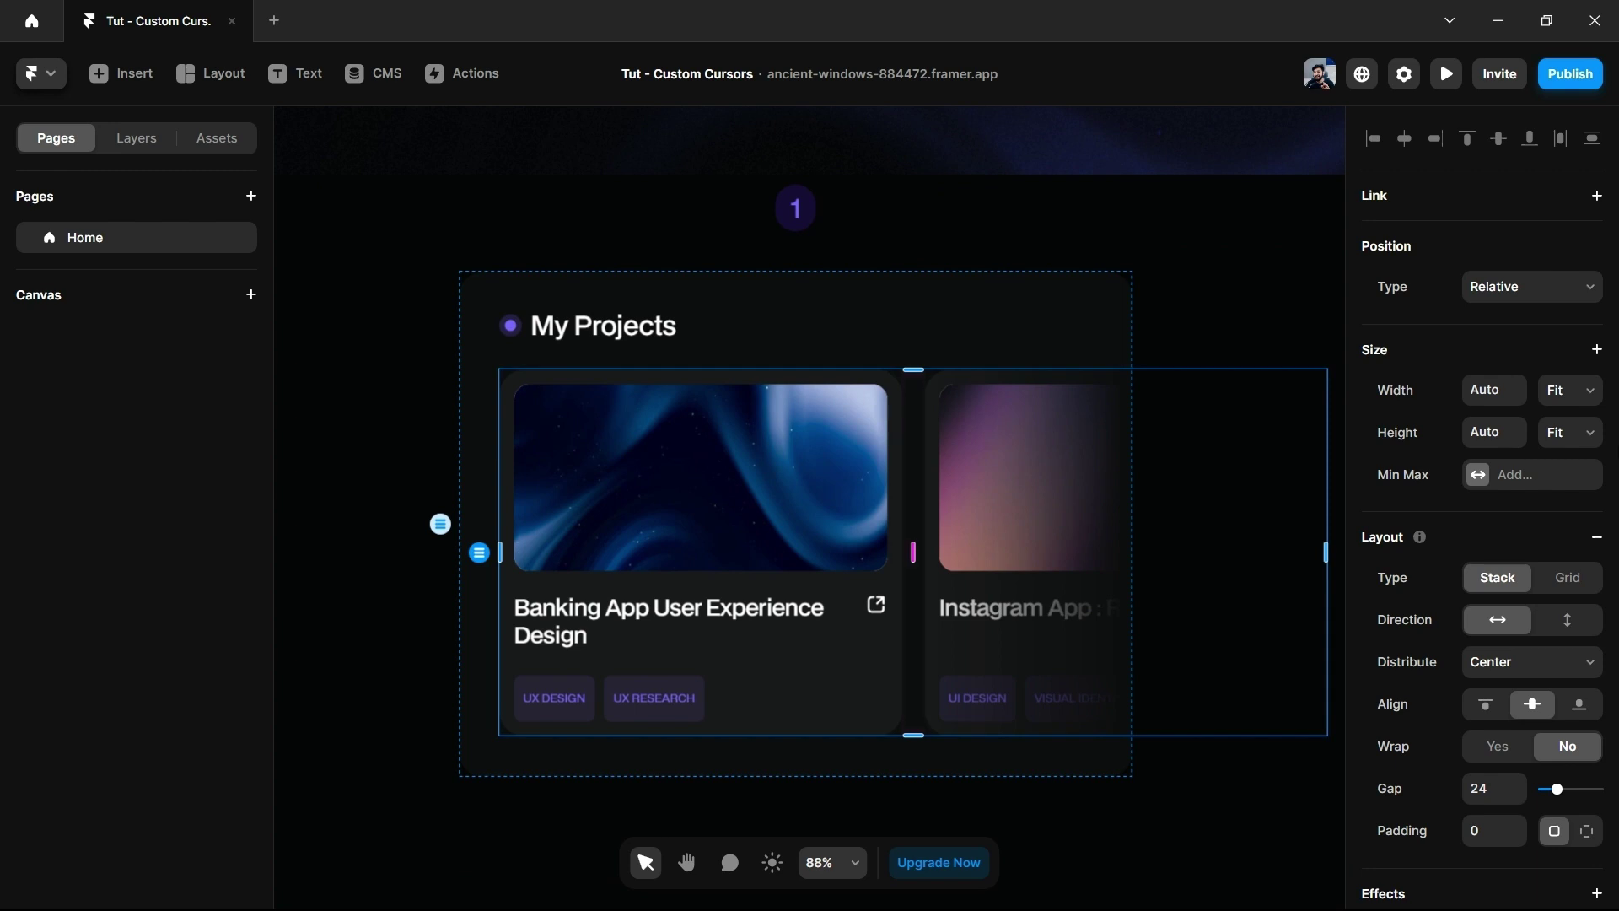
pyautogui.scroll(-3, 1566, 723)
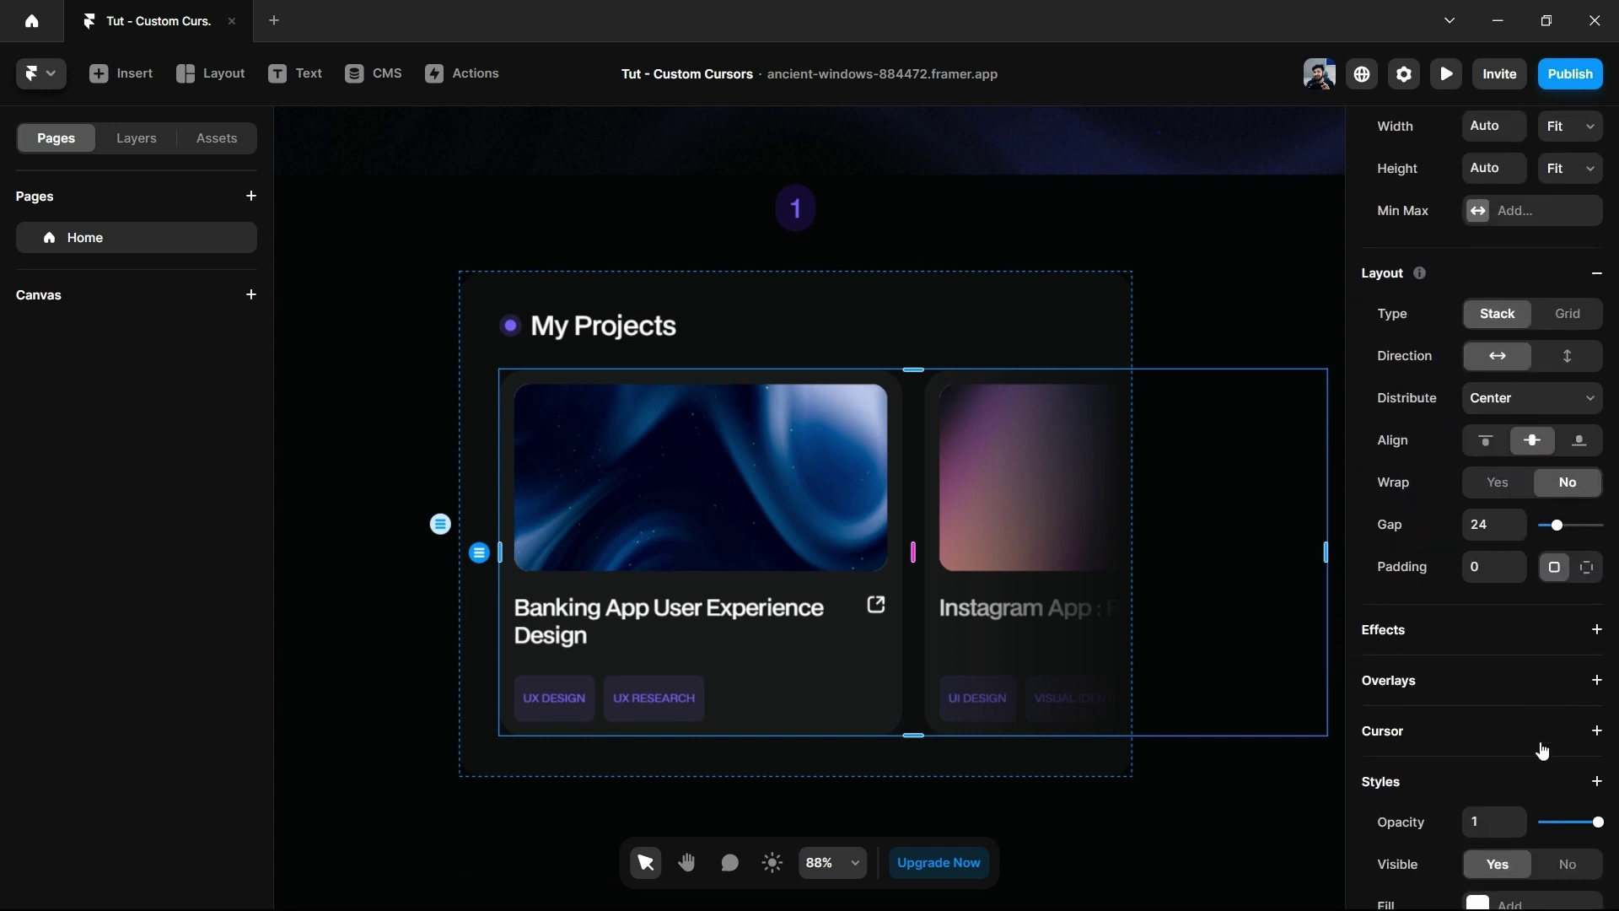
pyautogui.scroll(-1, 1543, 751)
pyautogui.click(1596, 620)
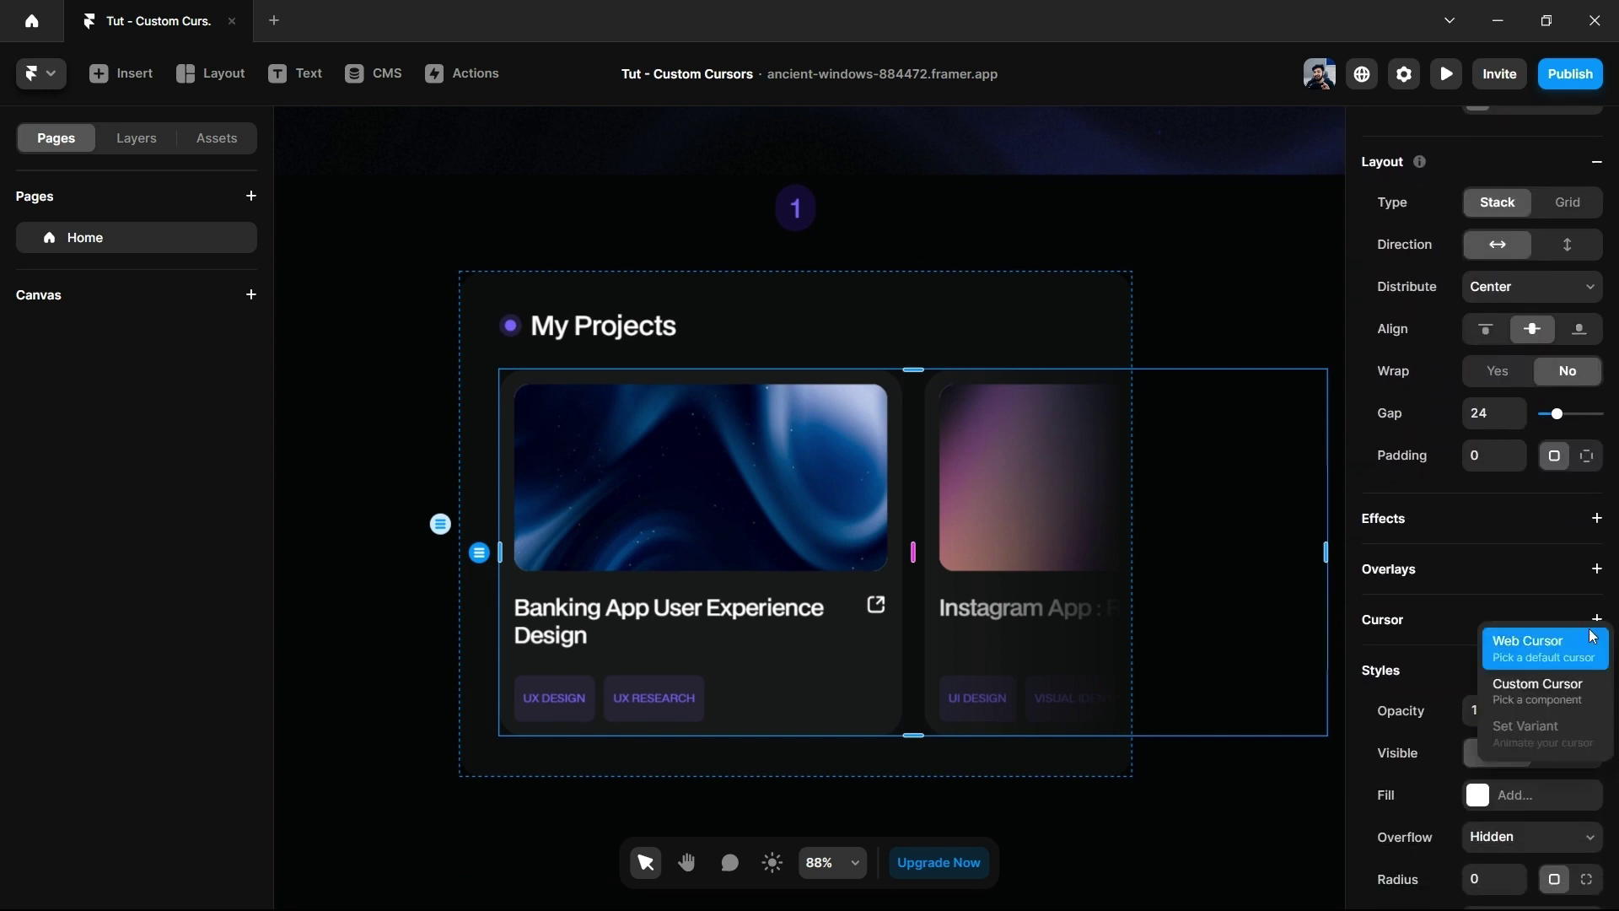
pyautogui.click(1566, 699)
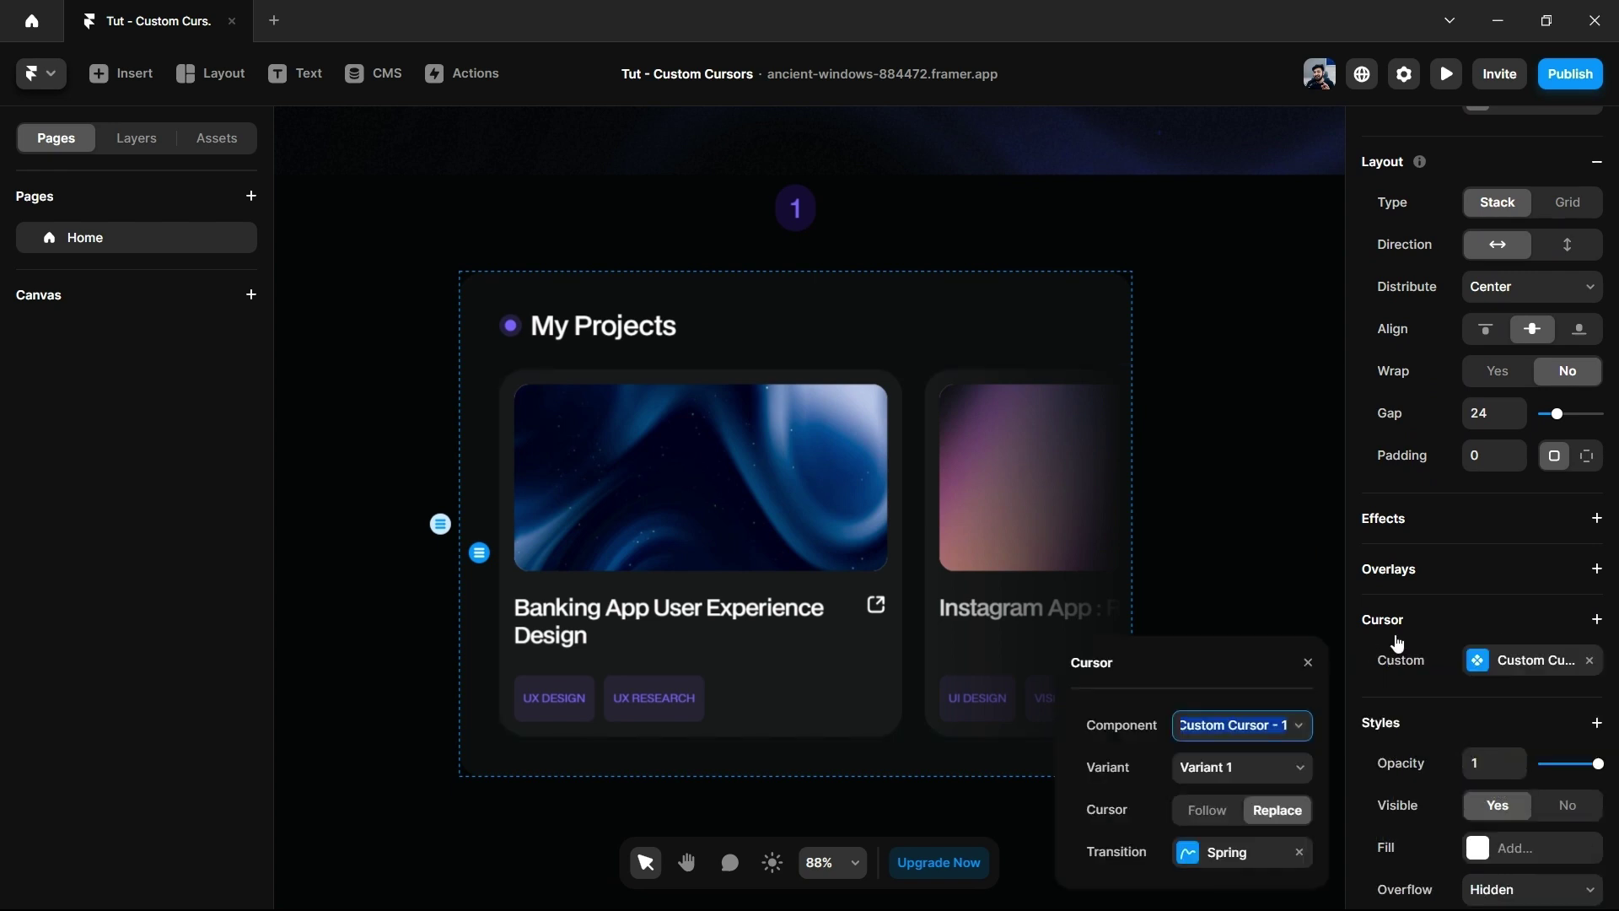
pyautogui.click(1306, 730)
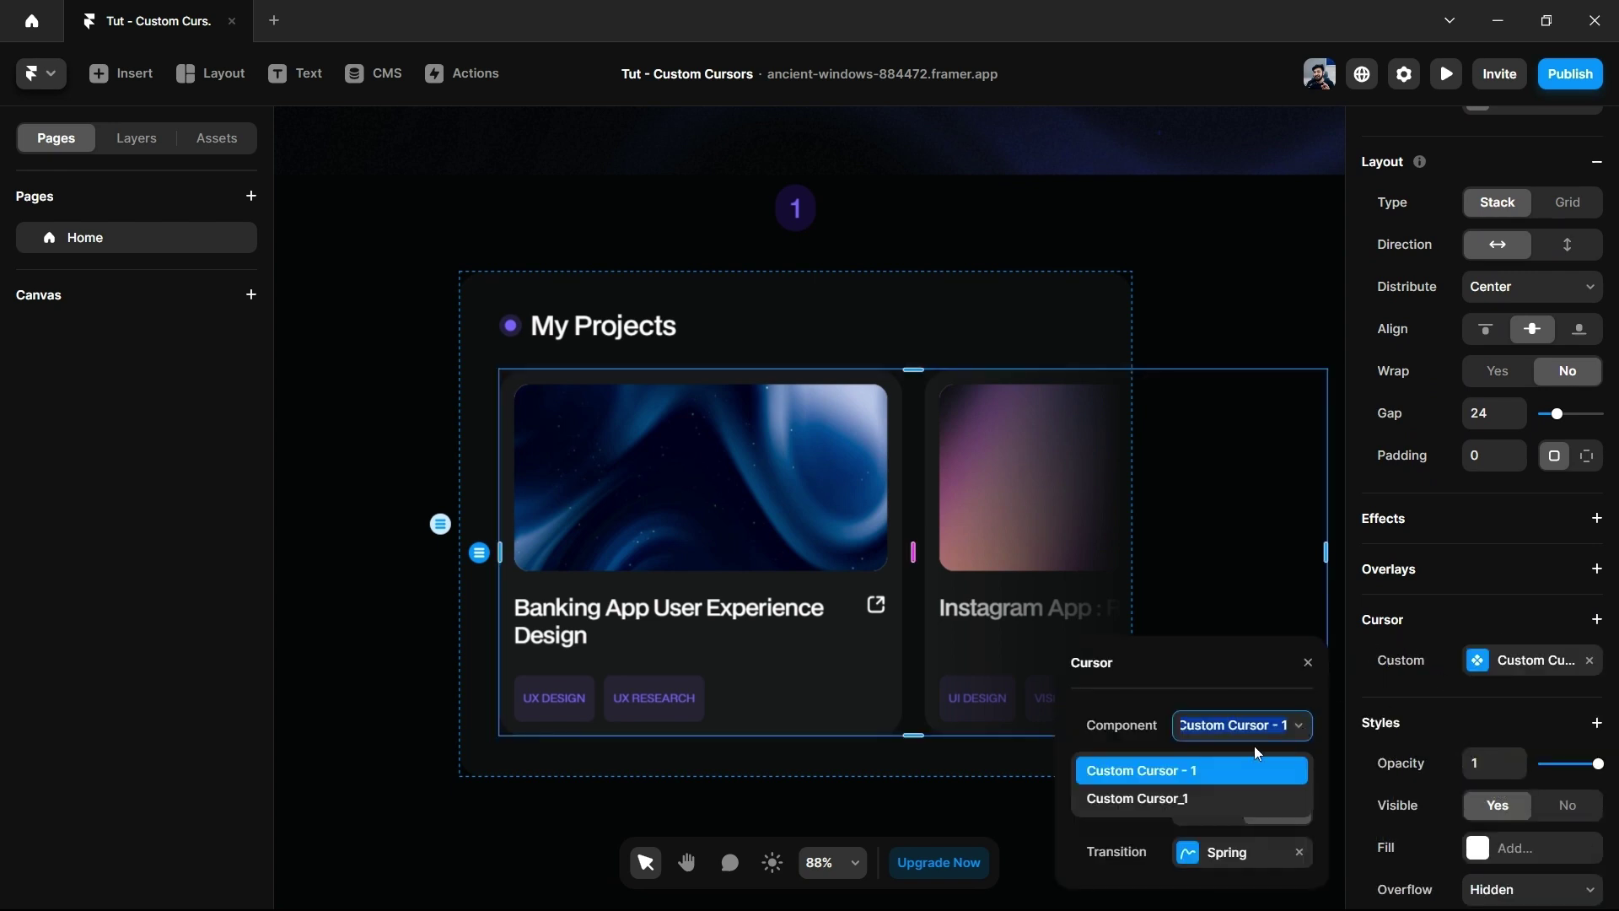
pyautogui.click(1183, 798)
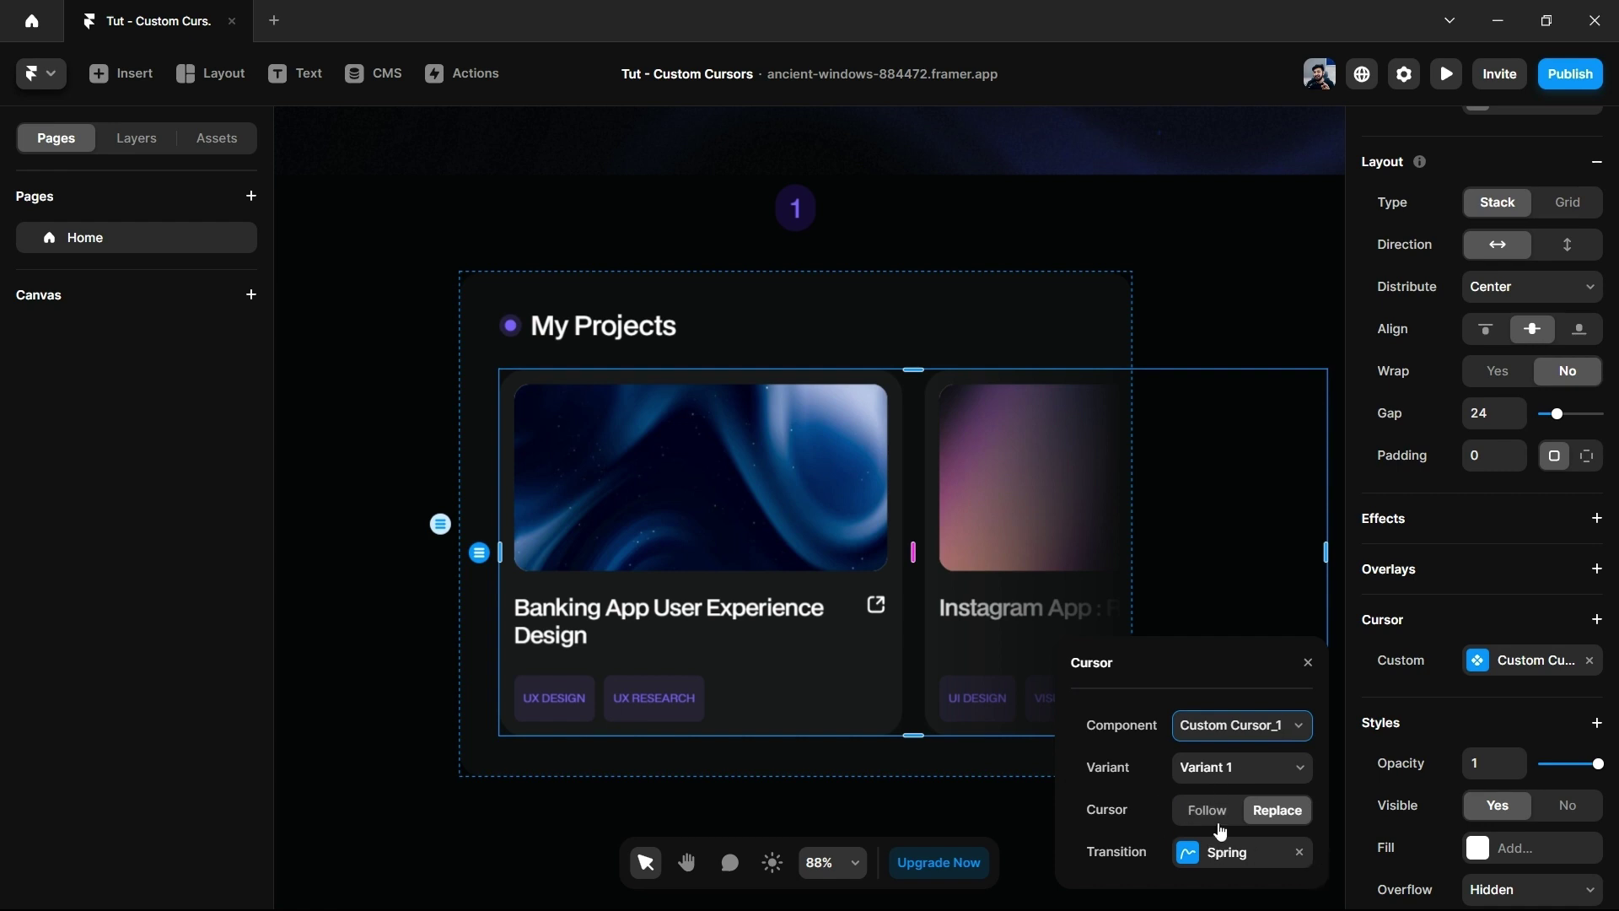
pyautogui.click(1185, 855)
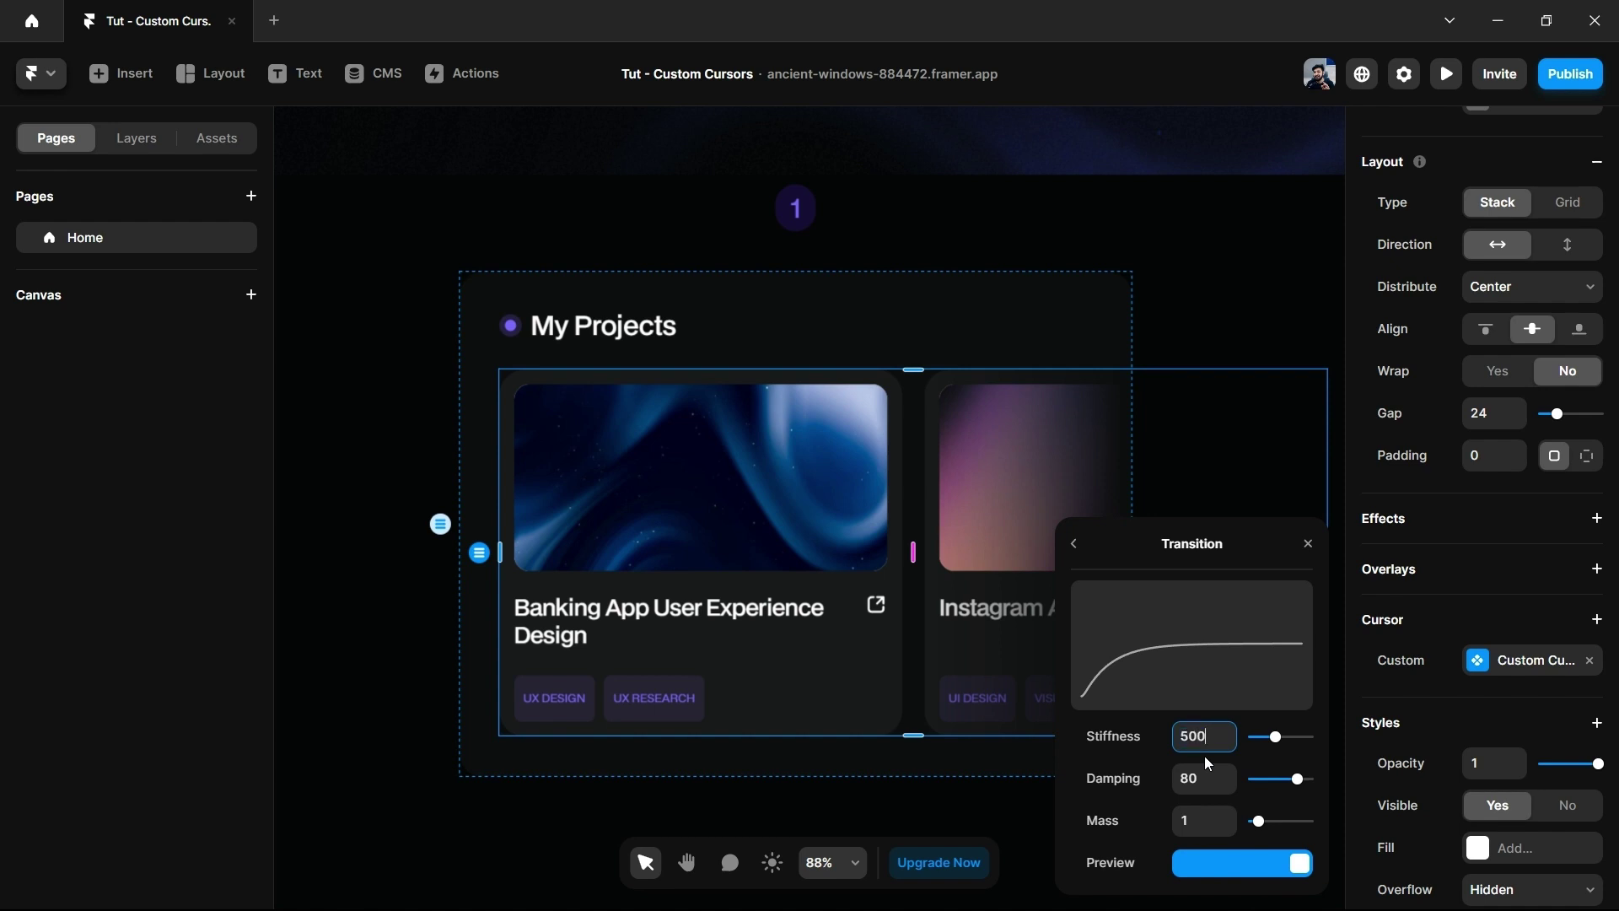
pyautogui.write('500')
pyautogui.press('Return')
# Close the cursor settings and start previewing the Home page.
pyautogui.click(1318, 325)
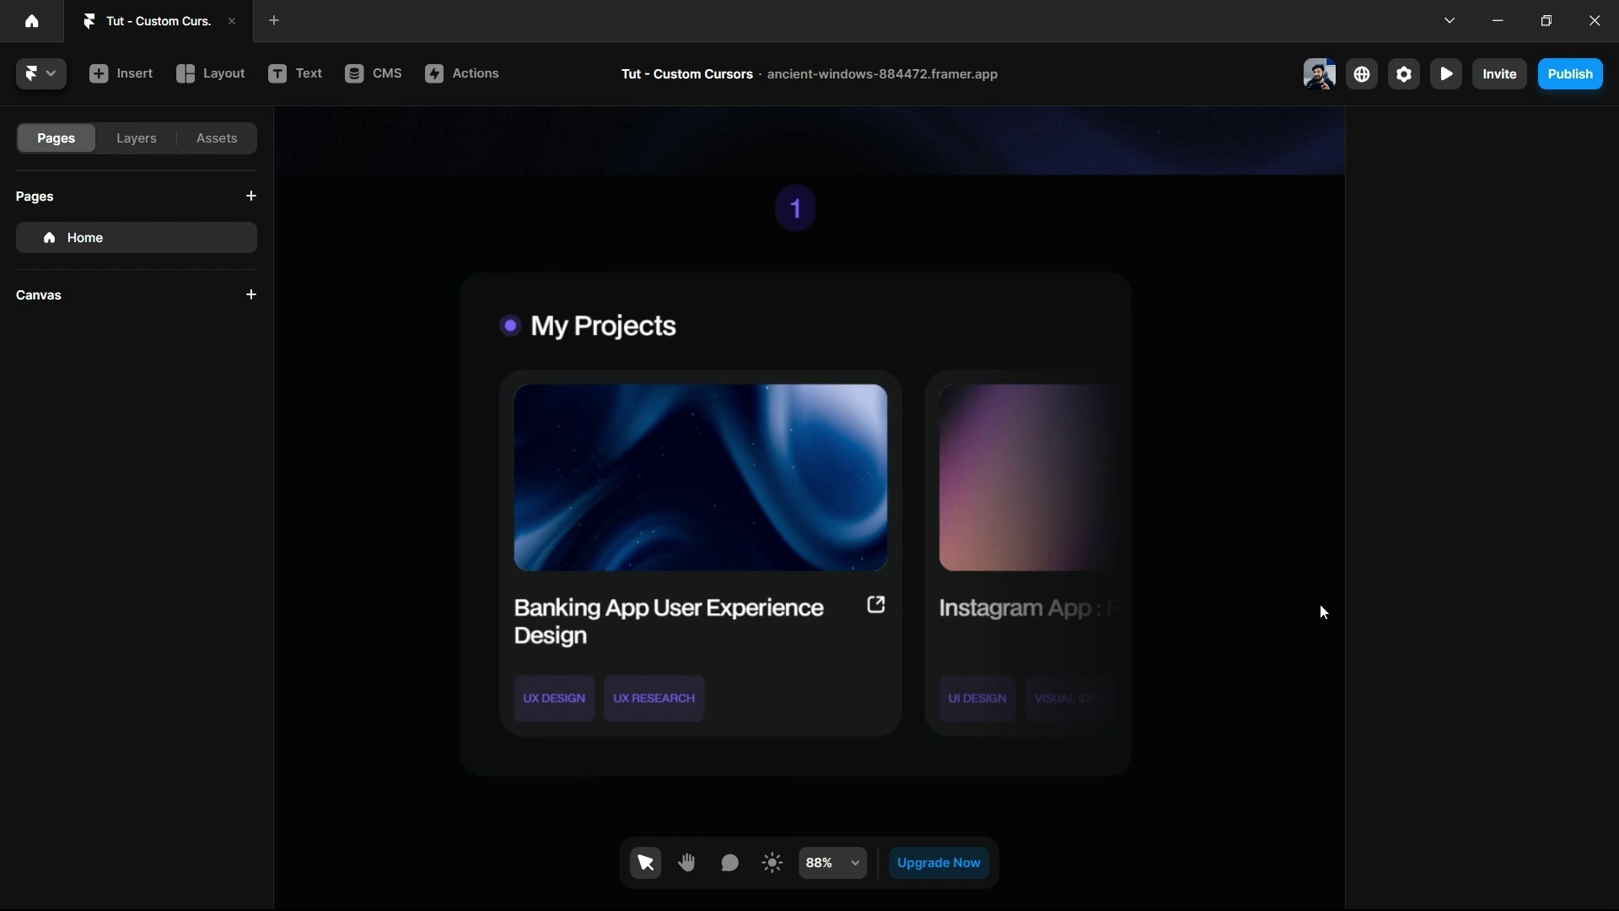
pyautogui.scroll(3, 556, 268)
pyautogui.scroll(6, 554, 259)
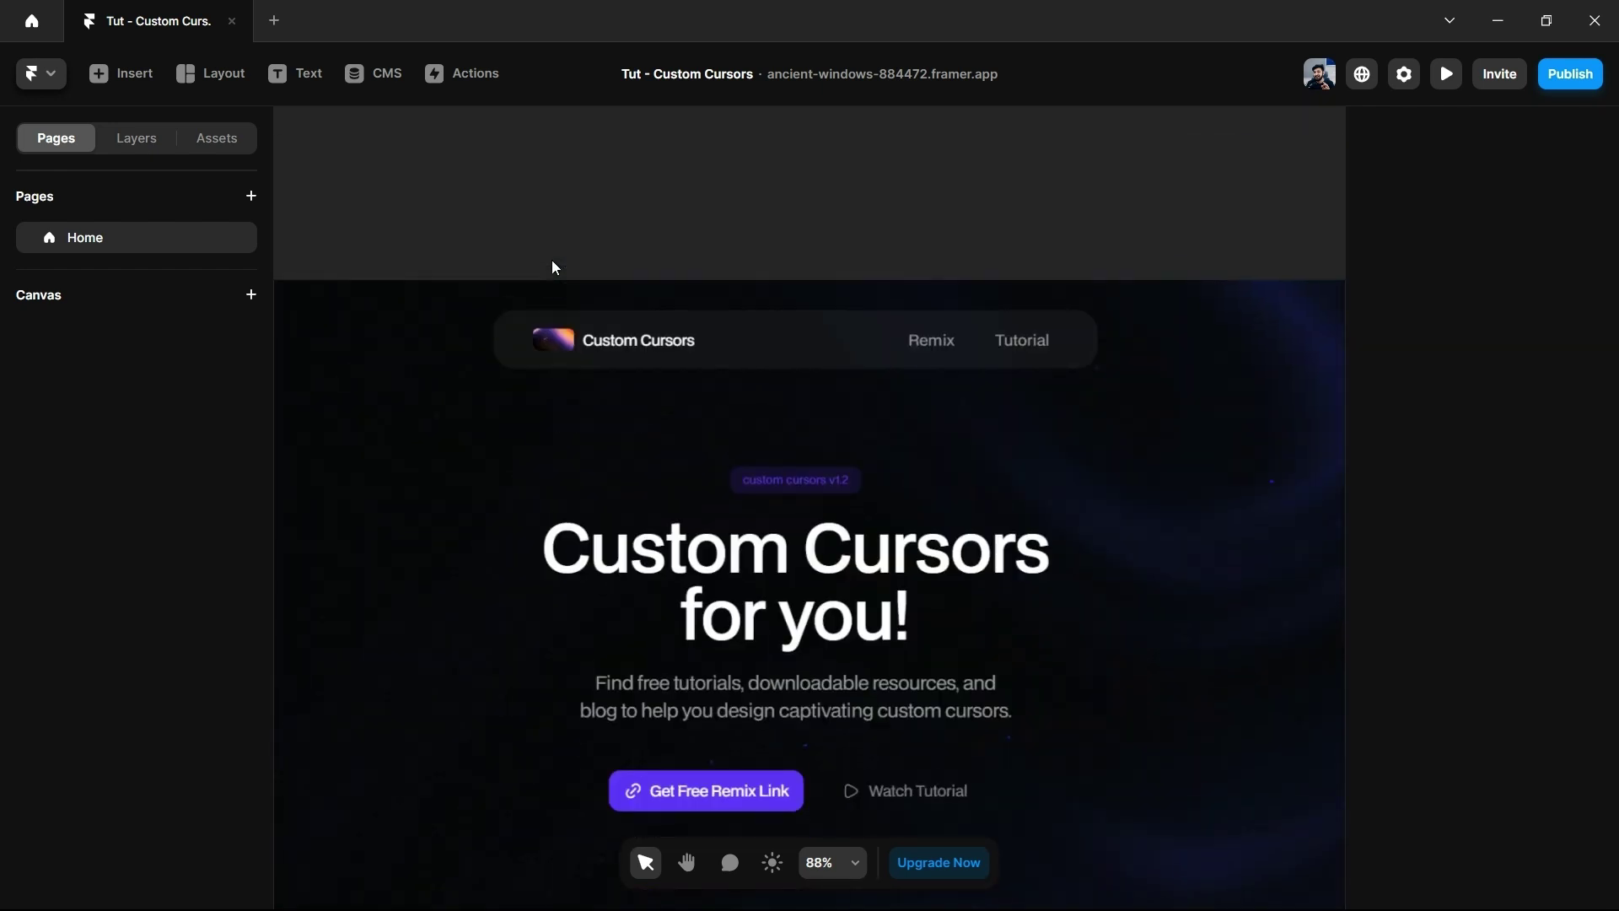
pyautogui.hscroll(-3, 551, 260)
pyautogui.click(460, 248)
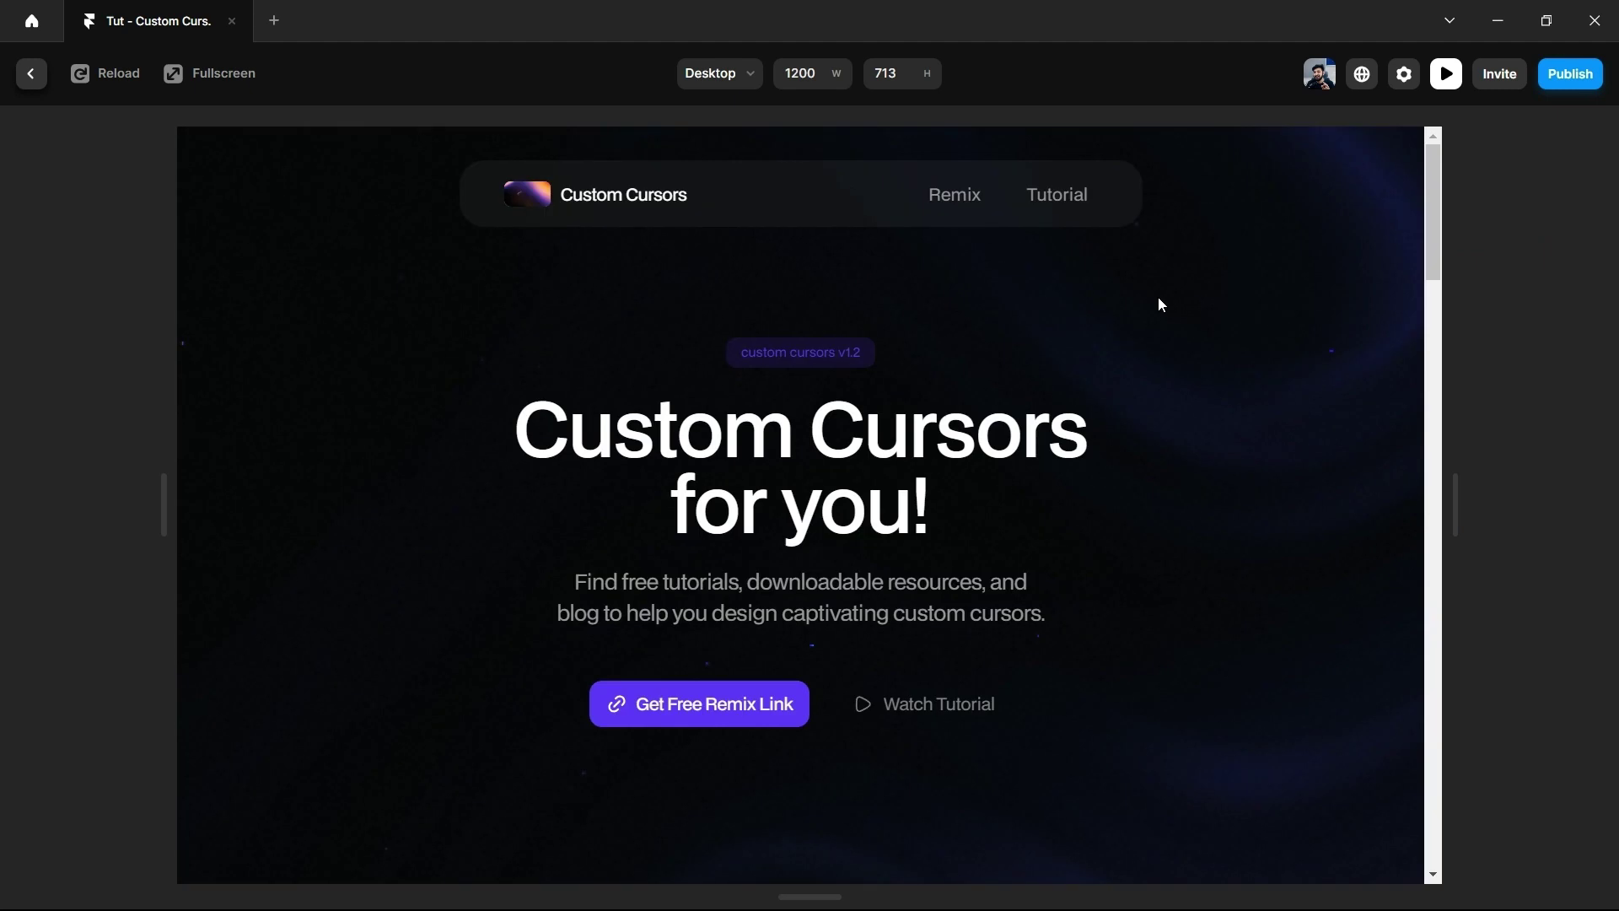
# Scroll through My Projects and Explore Projects, checking the 'check the project' cursor over the cards.
pyautogui.scroll(-3, 1223, 472)
pyautogui.scroll(-8, 1223, 472)
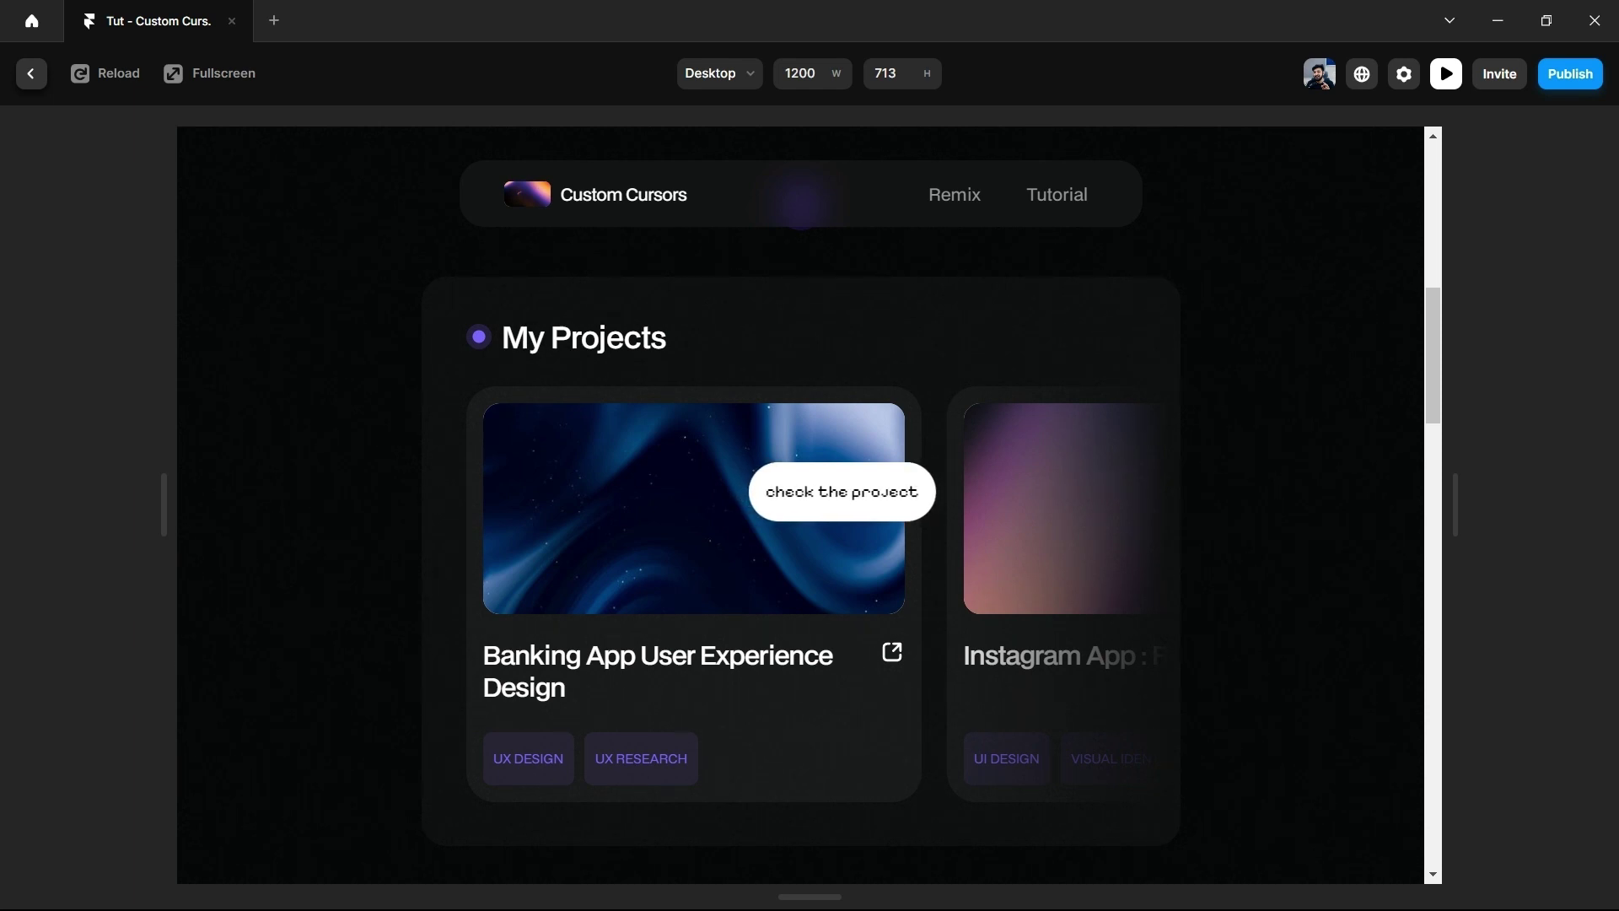
pyautogui.scroll(-6, 351, 363)
pyautogui.scroll(-4, 348, 357)
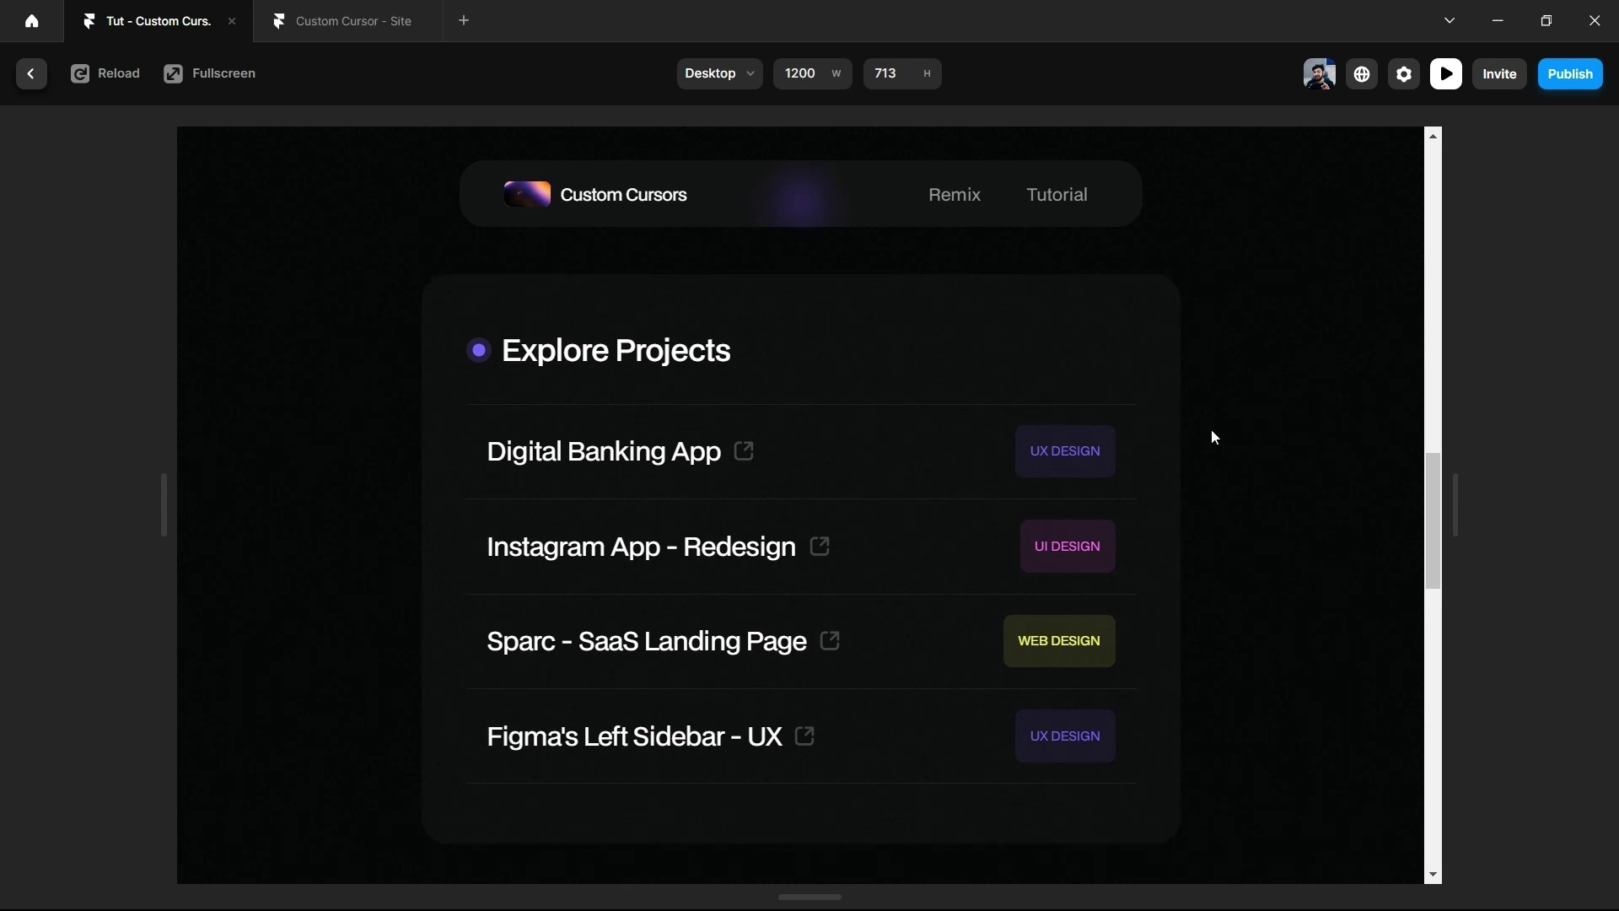
pyautogui.scroll(1, 1211, 422)
pyautogui.scroll(-1, 1229, 409)
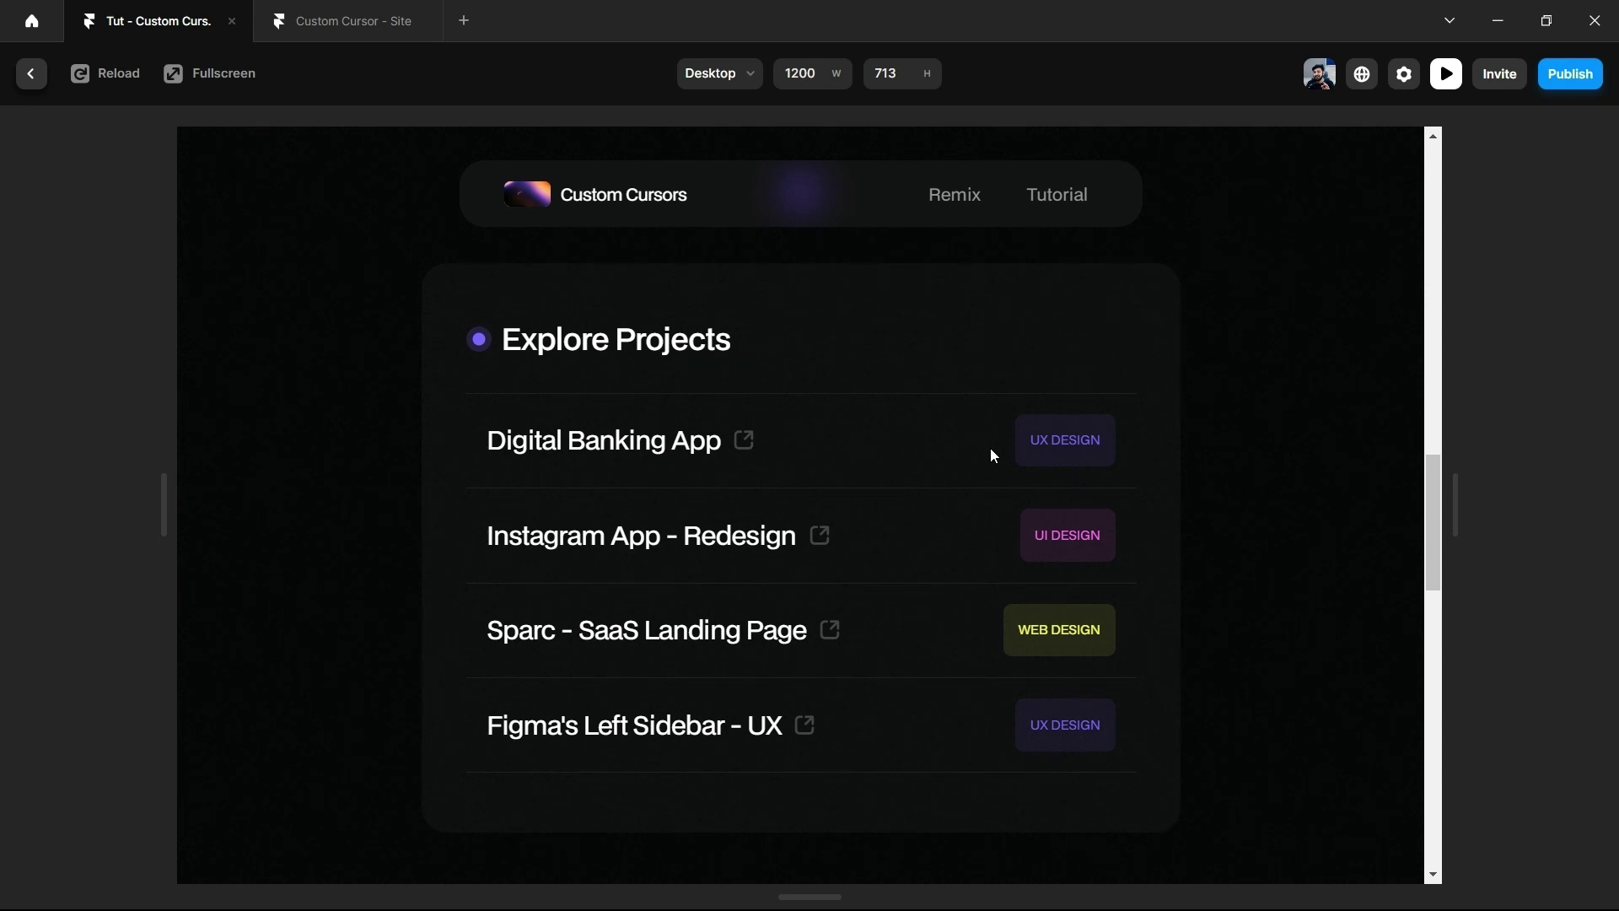
pyautogui.scroll(5, 992, 453)
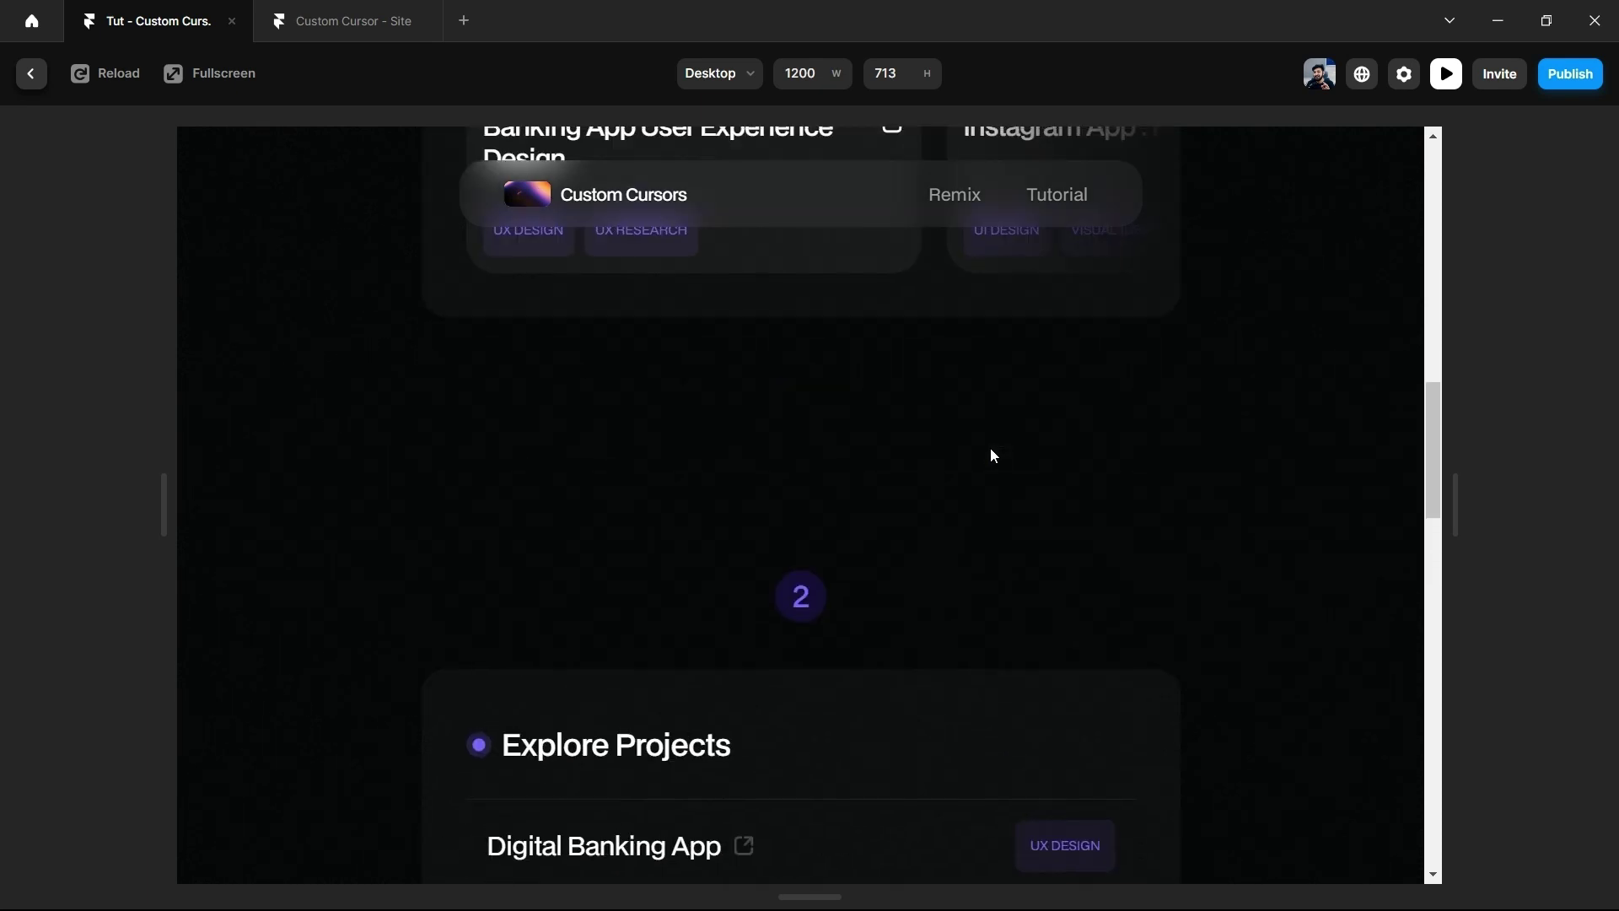
pyautogui.scroll(4, 990, 448)
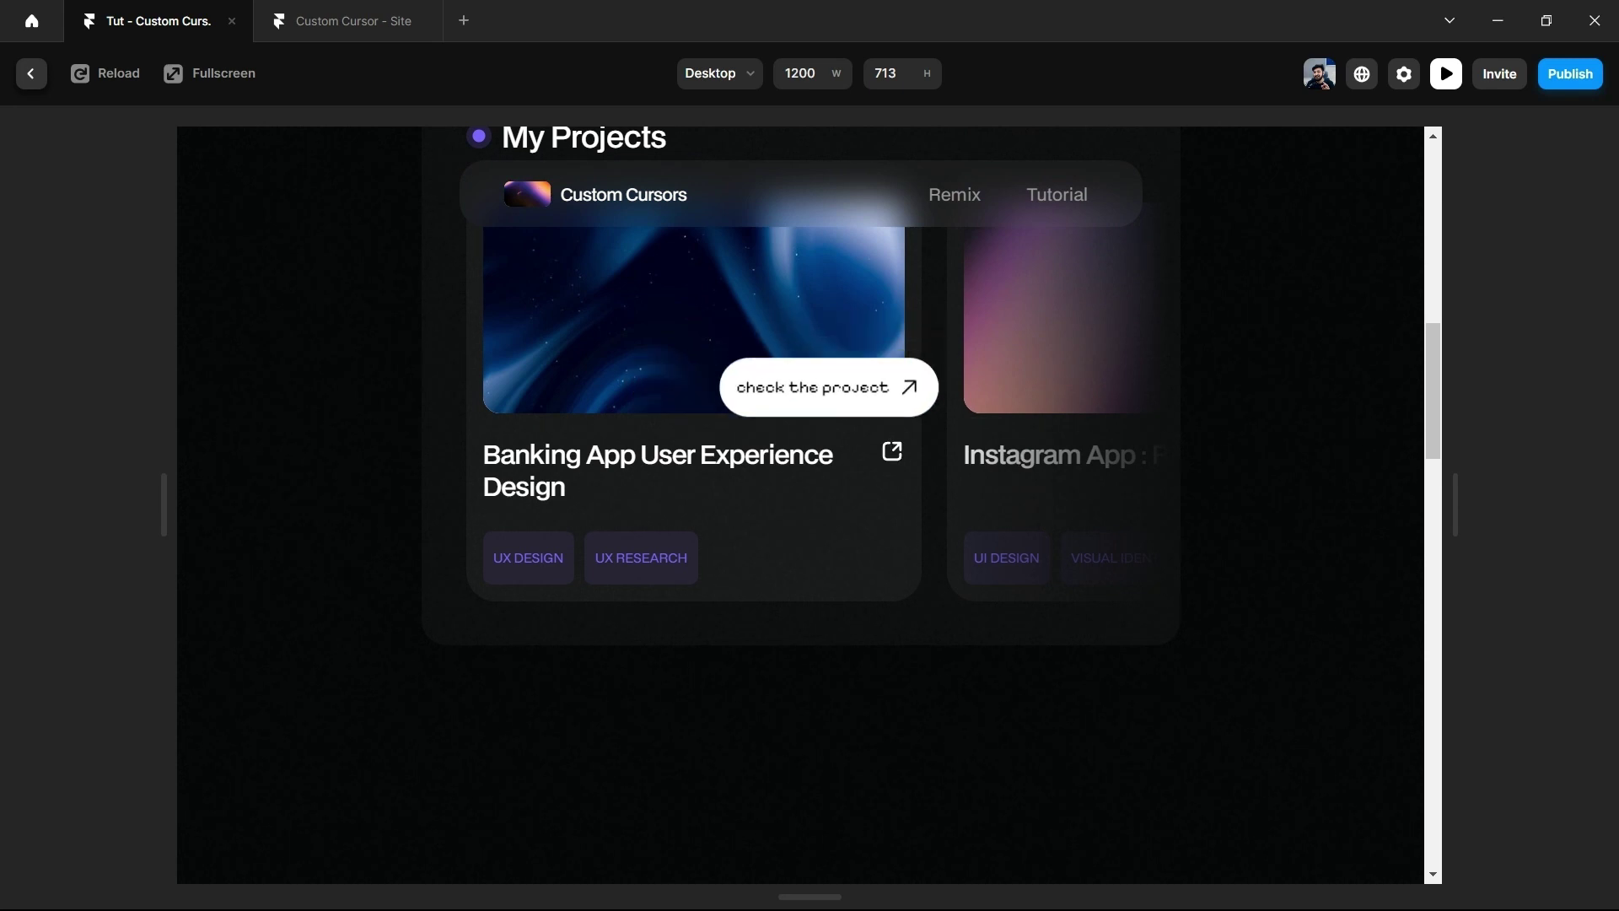
pyautogui.scroll(-8, 779, 440)
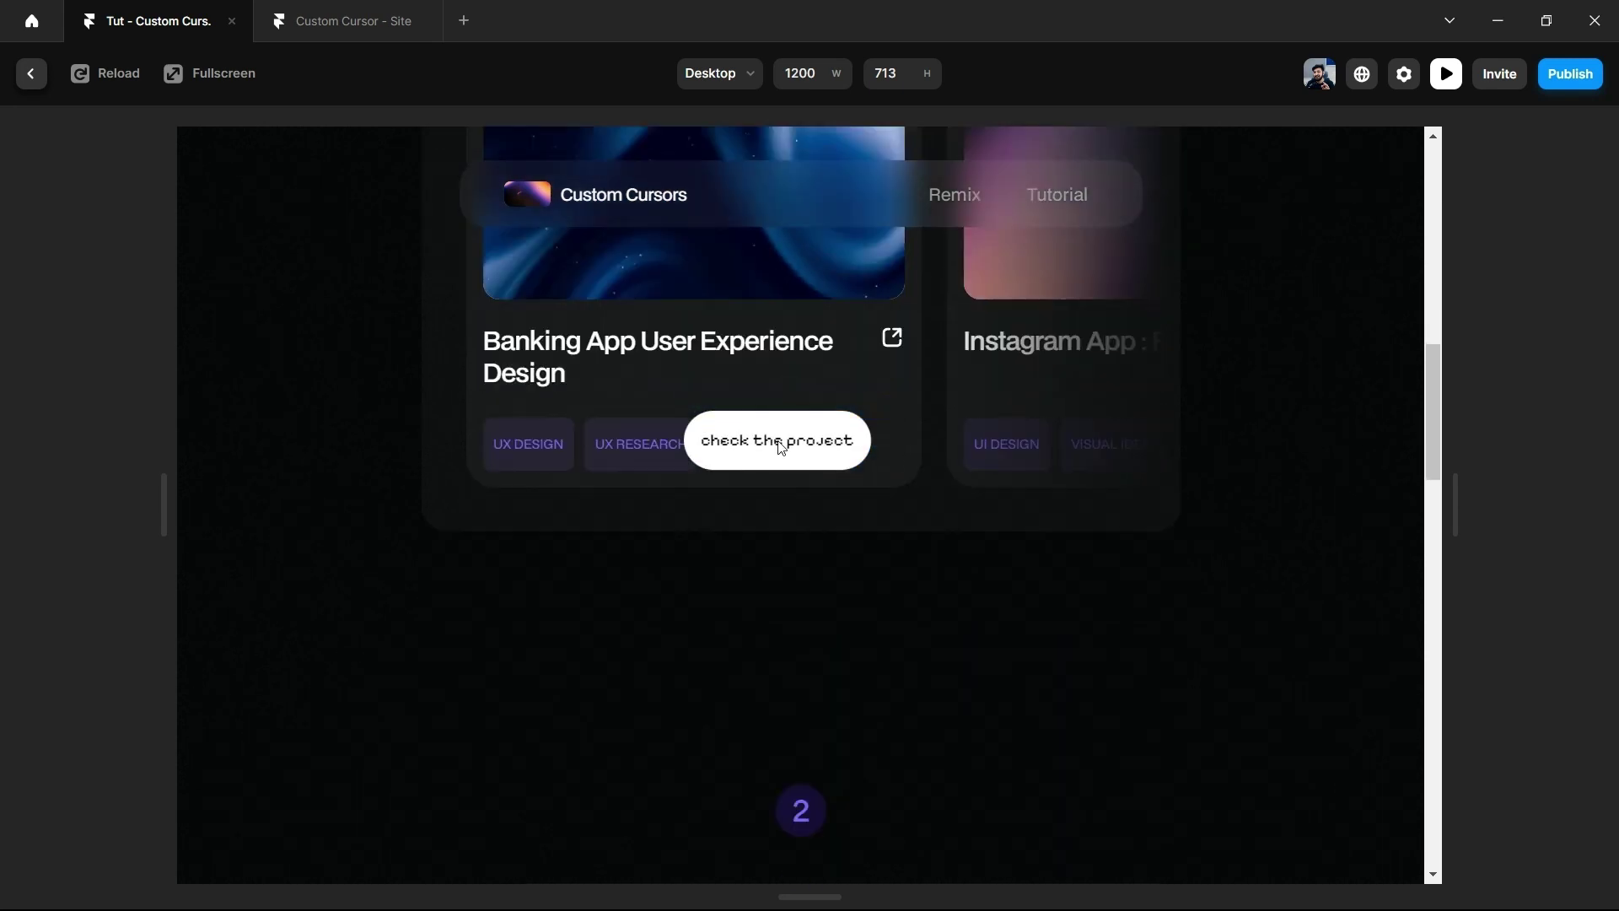
pyautogui.scroll(-2, 781, 448)
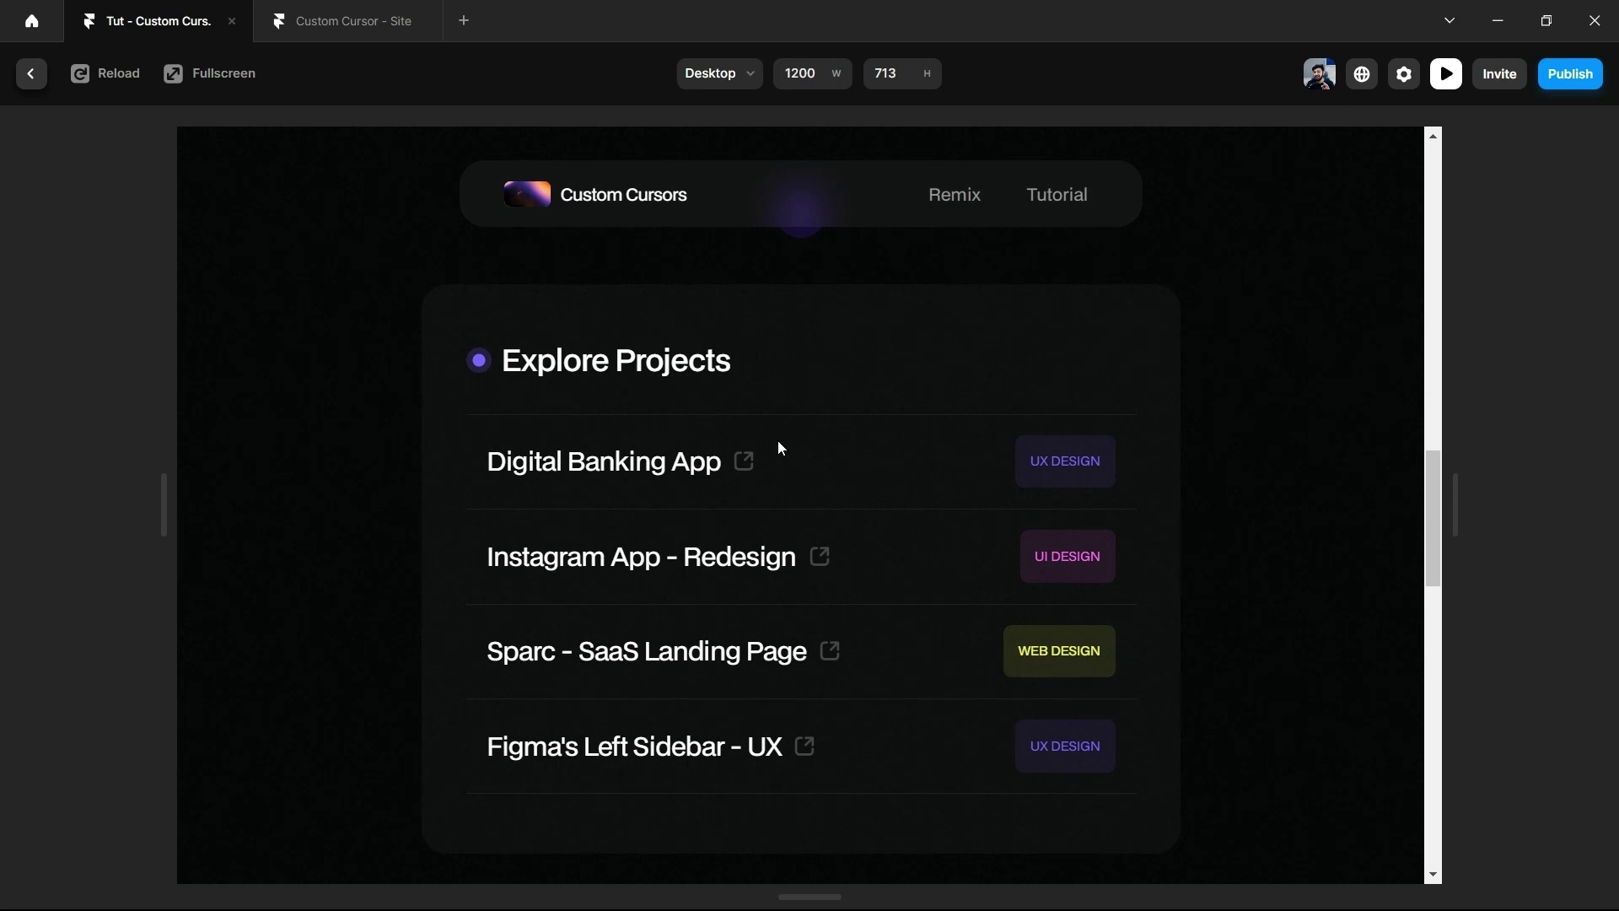
pyautogui.scroll(-1, 752, 543)
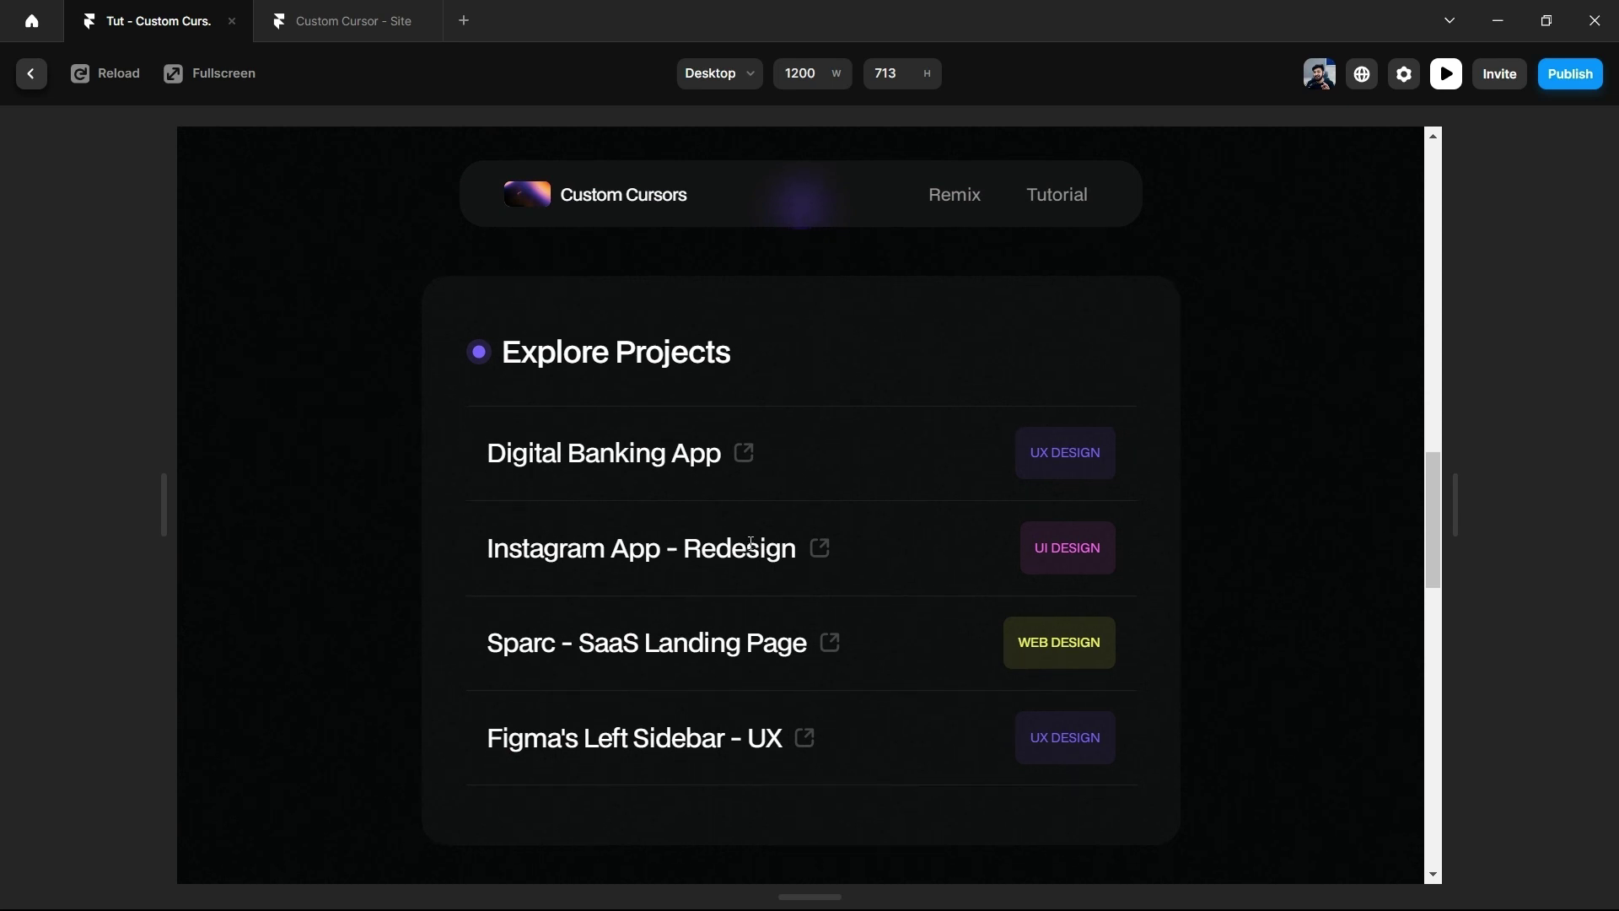
# Exit the preview and bring the Home canvas back into view.
pyautogui.click(32, 75)
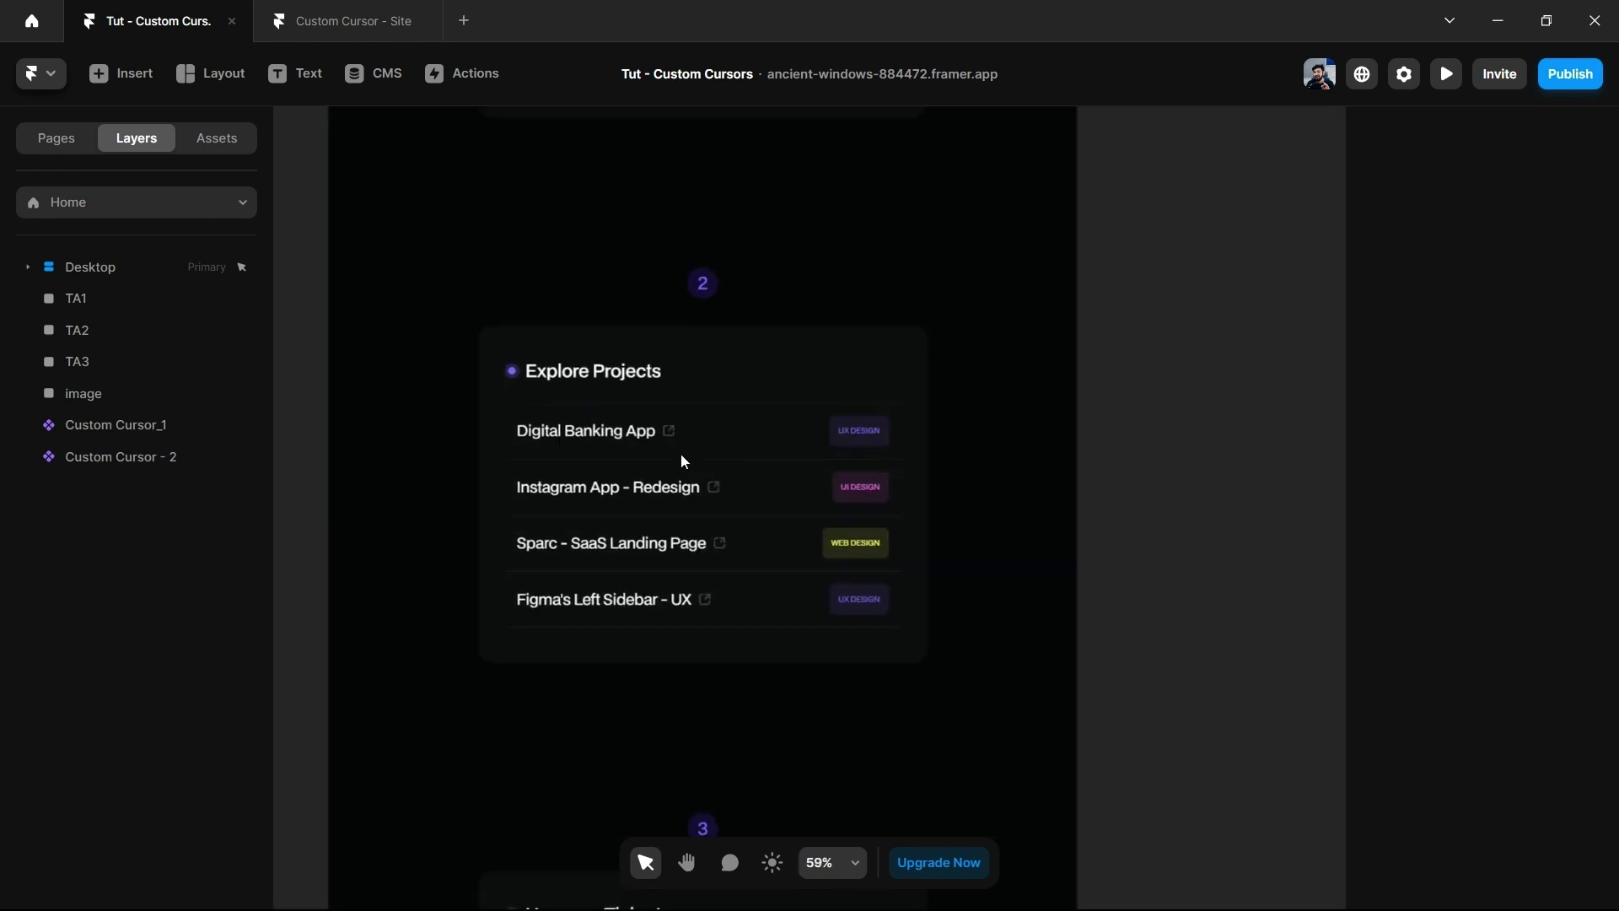
pyautogui.hscroll(-4, 589, 322)
pyautogui.scroll(3, 506, 364)
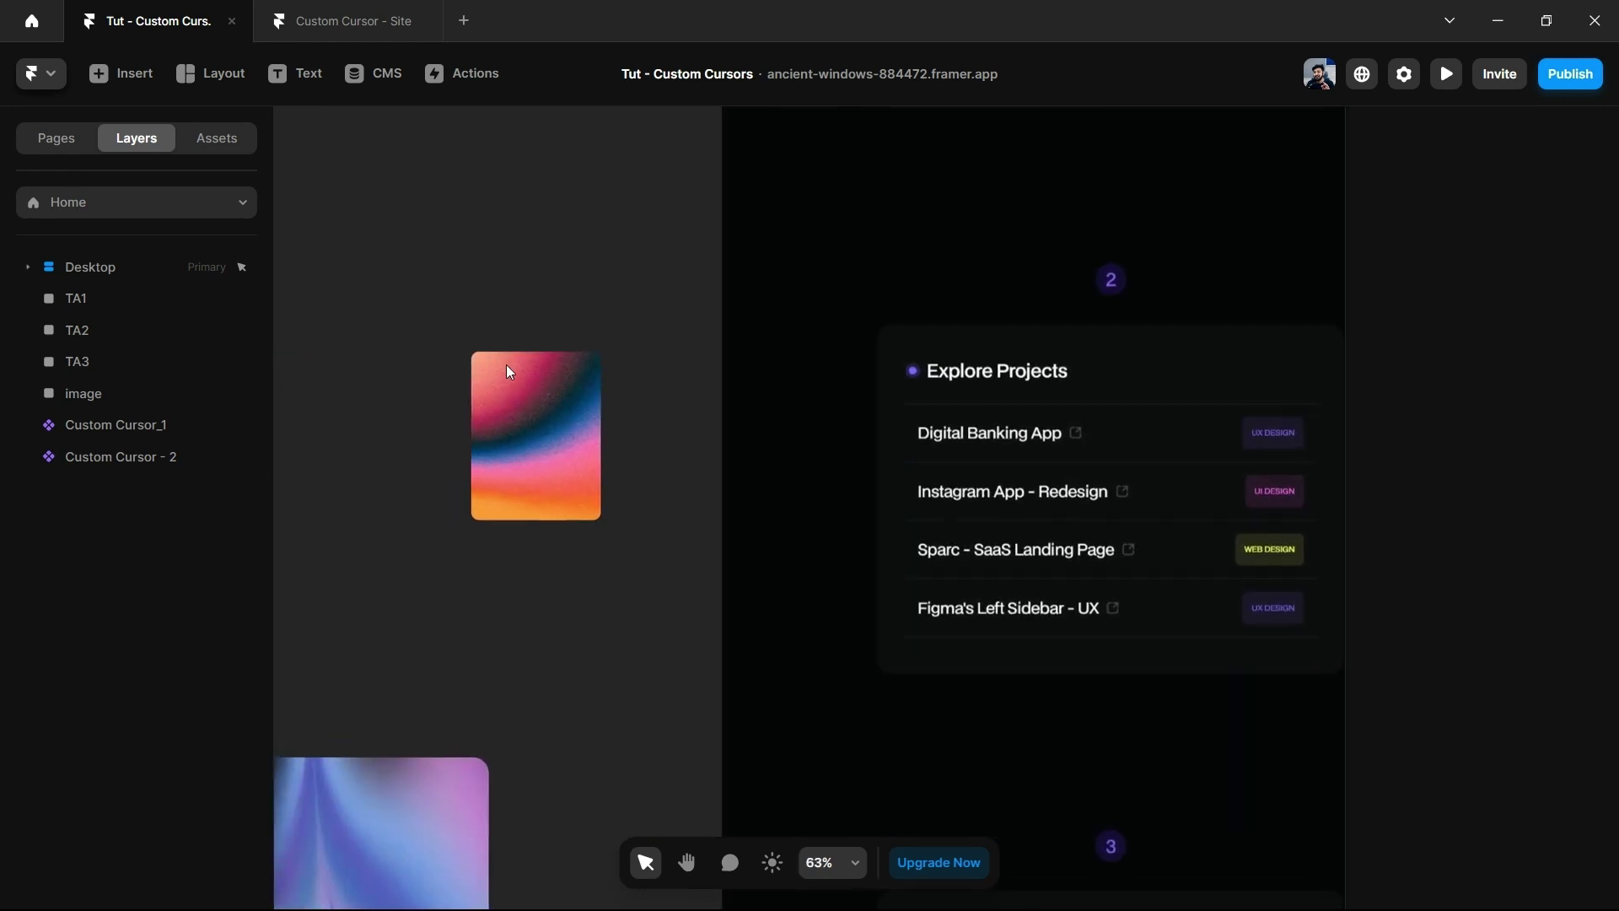
# Inspect the Custom Cursor - 2 variants, then select the Digital Banking App row.
pyautogui.doubleClick(510, 374)
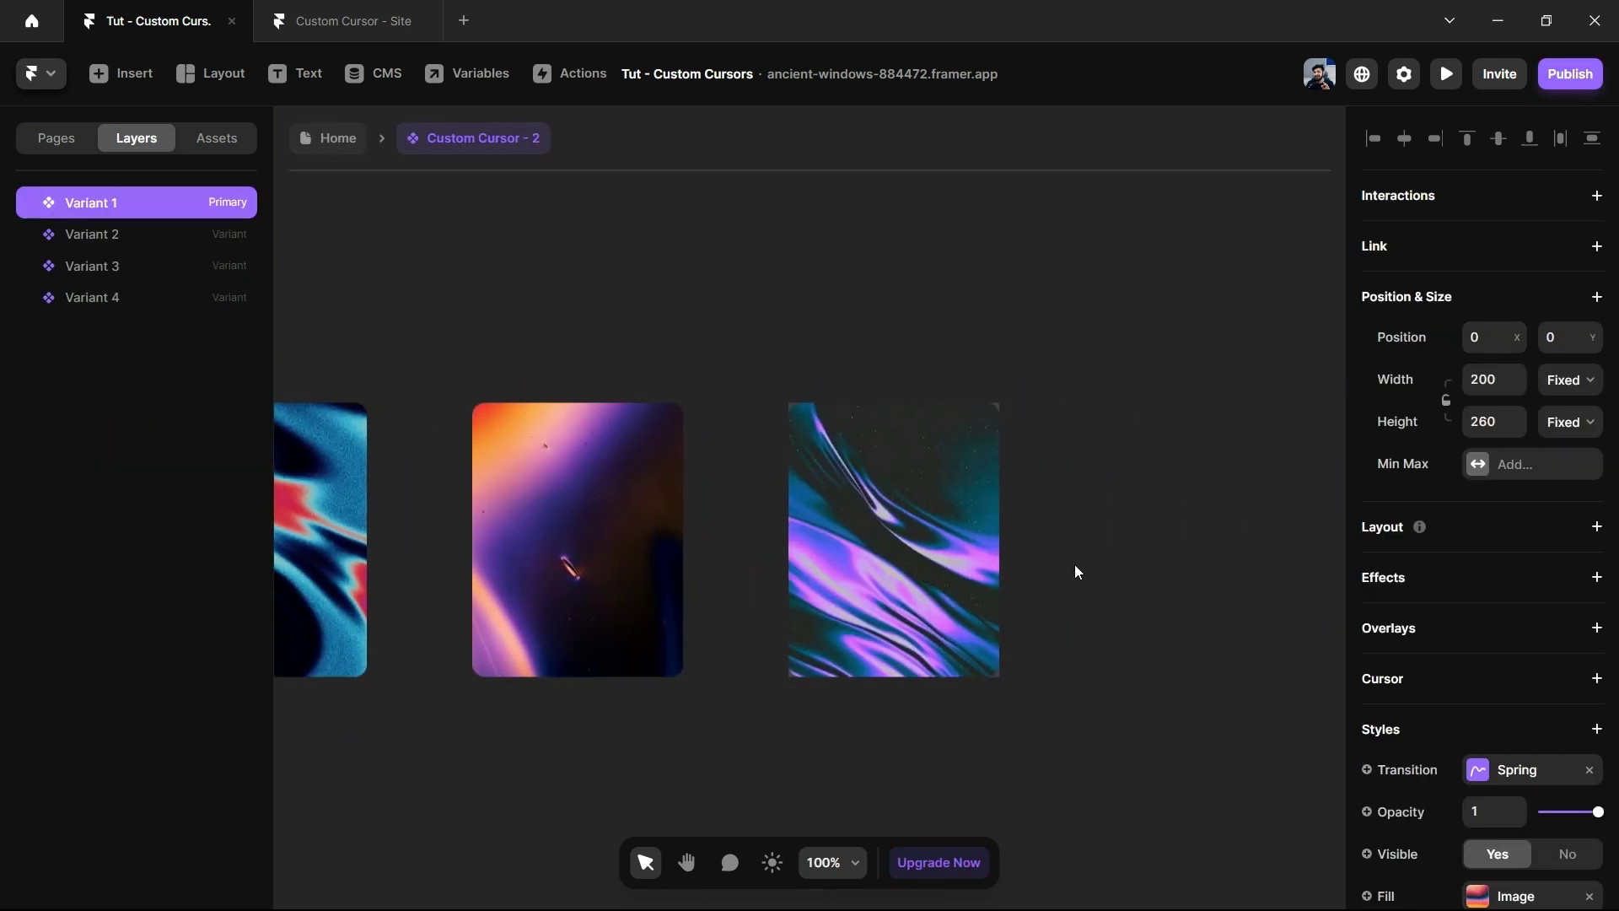
pyautogui.press('Escape')
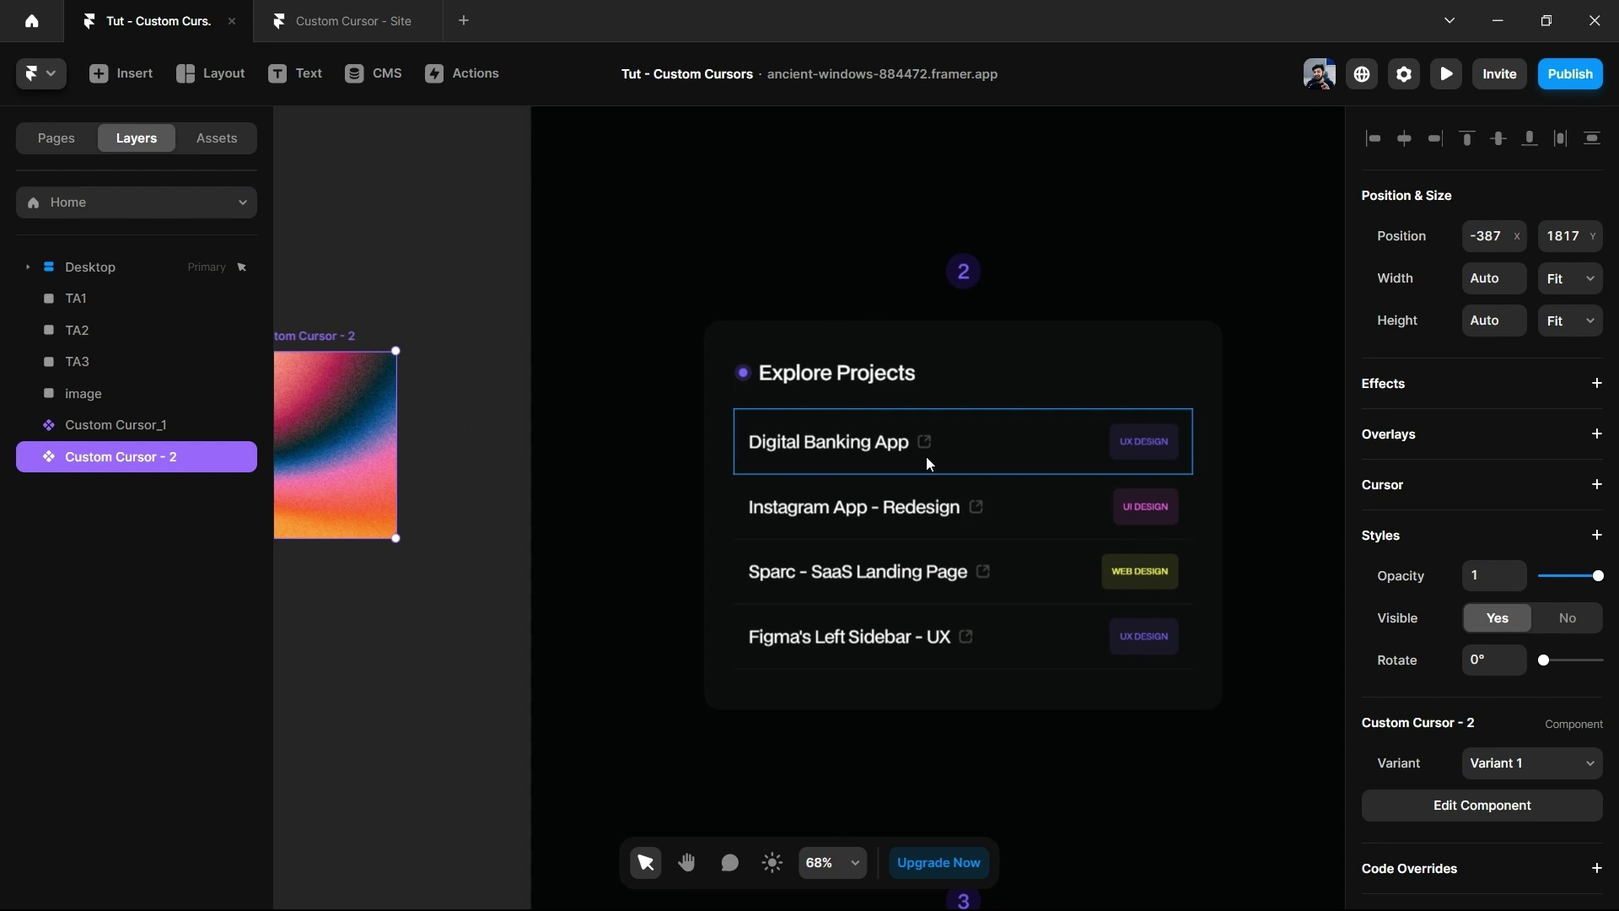
pyautogui.click(926, 460)
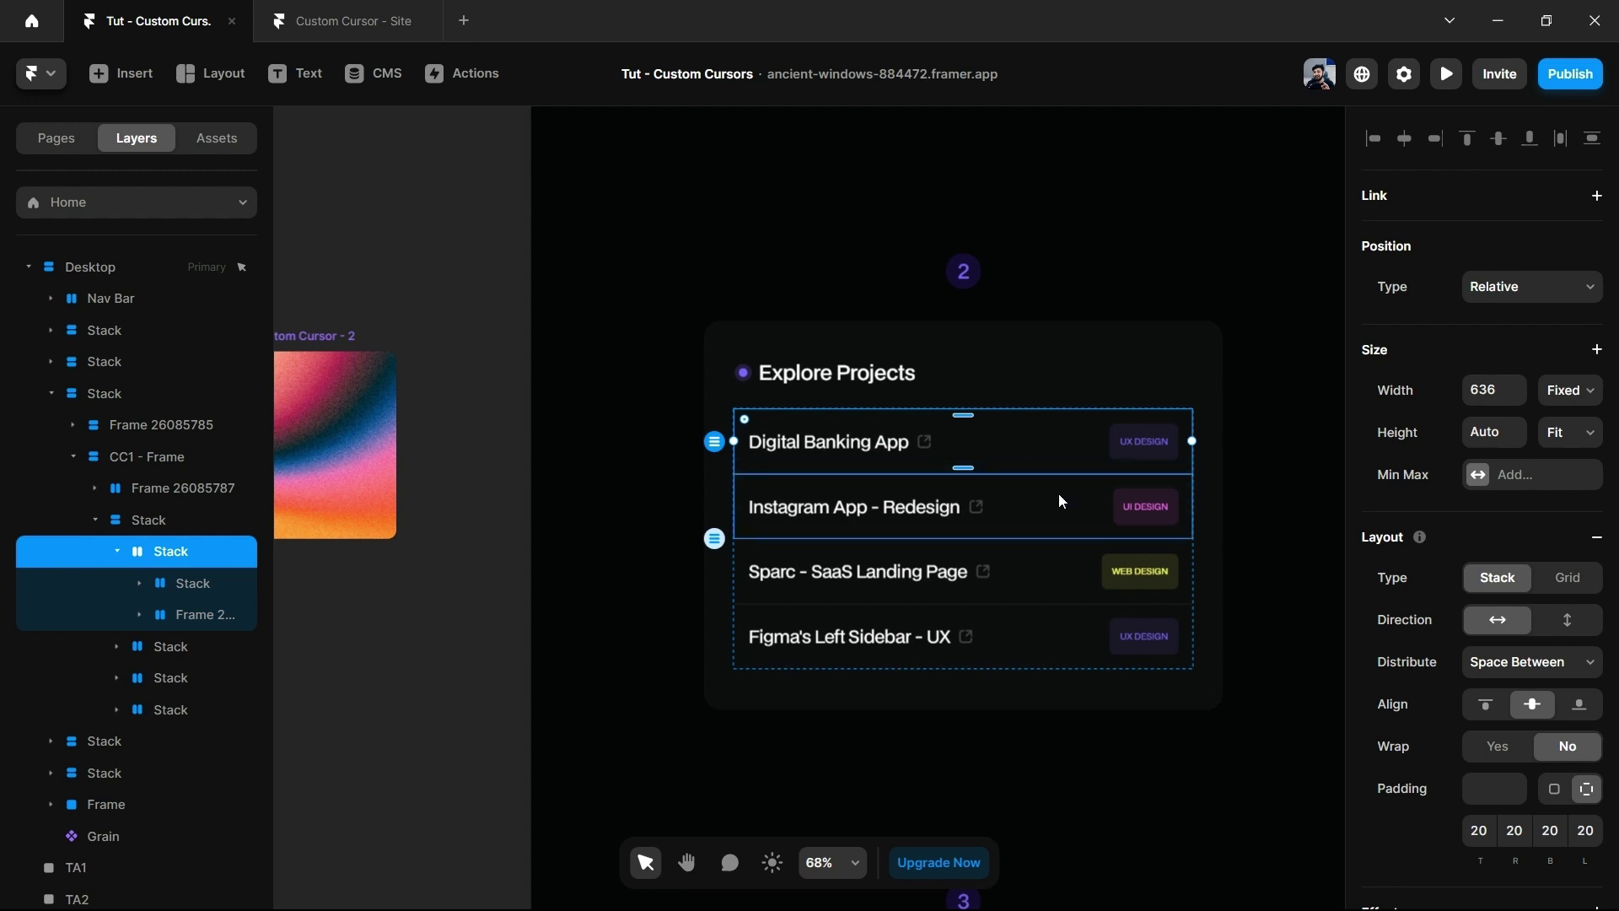
# Give all four Explore Projects rows Custom Cursor - 2 as their custom cursor.
pyautogui.keyDown('shift'); pyautogui.click(1044, 514); pyautogui.keyUp('shift')
pyautogui.keyDown('shift'); pyautogui.click(1021, 560); pyautogui.keyUp('shift')
pyautogui.keyDown('shift'); pyautogui.click(1036, 614); pyautogui.keyUp('shift')
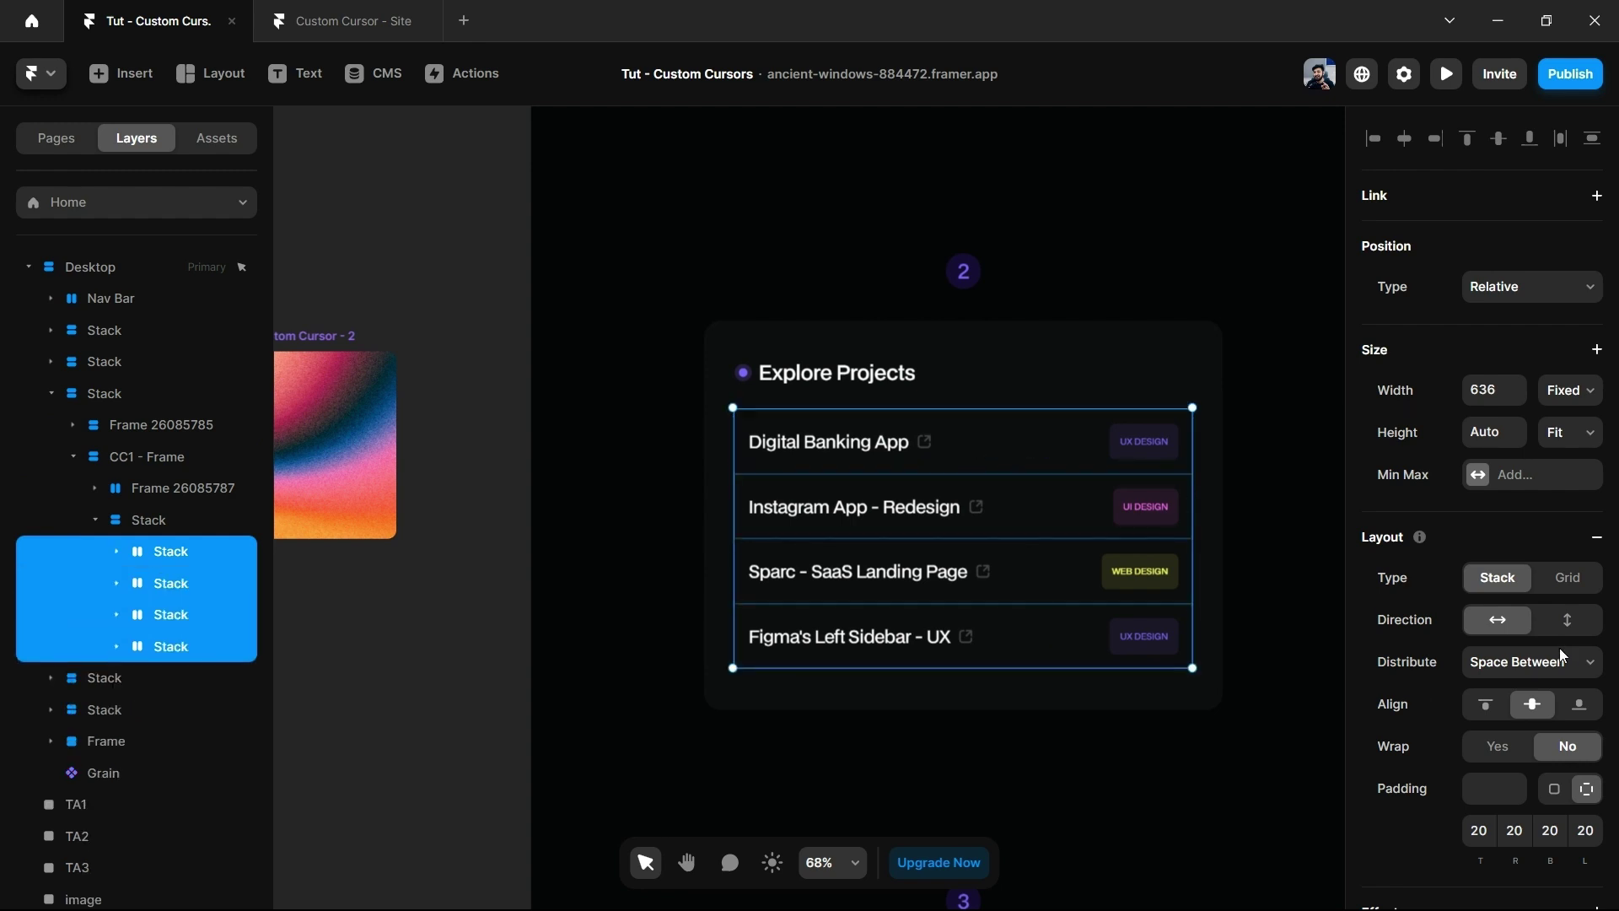
pyautogui.scroll(-6, 1584, 732)
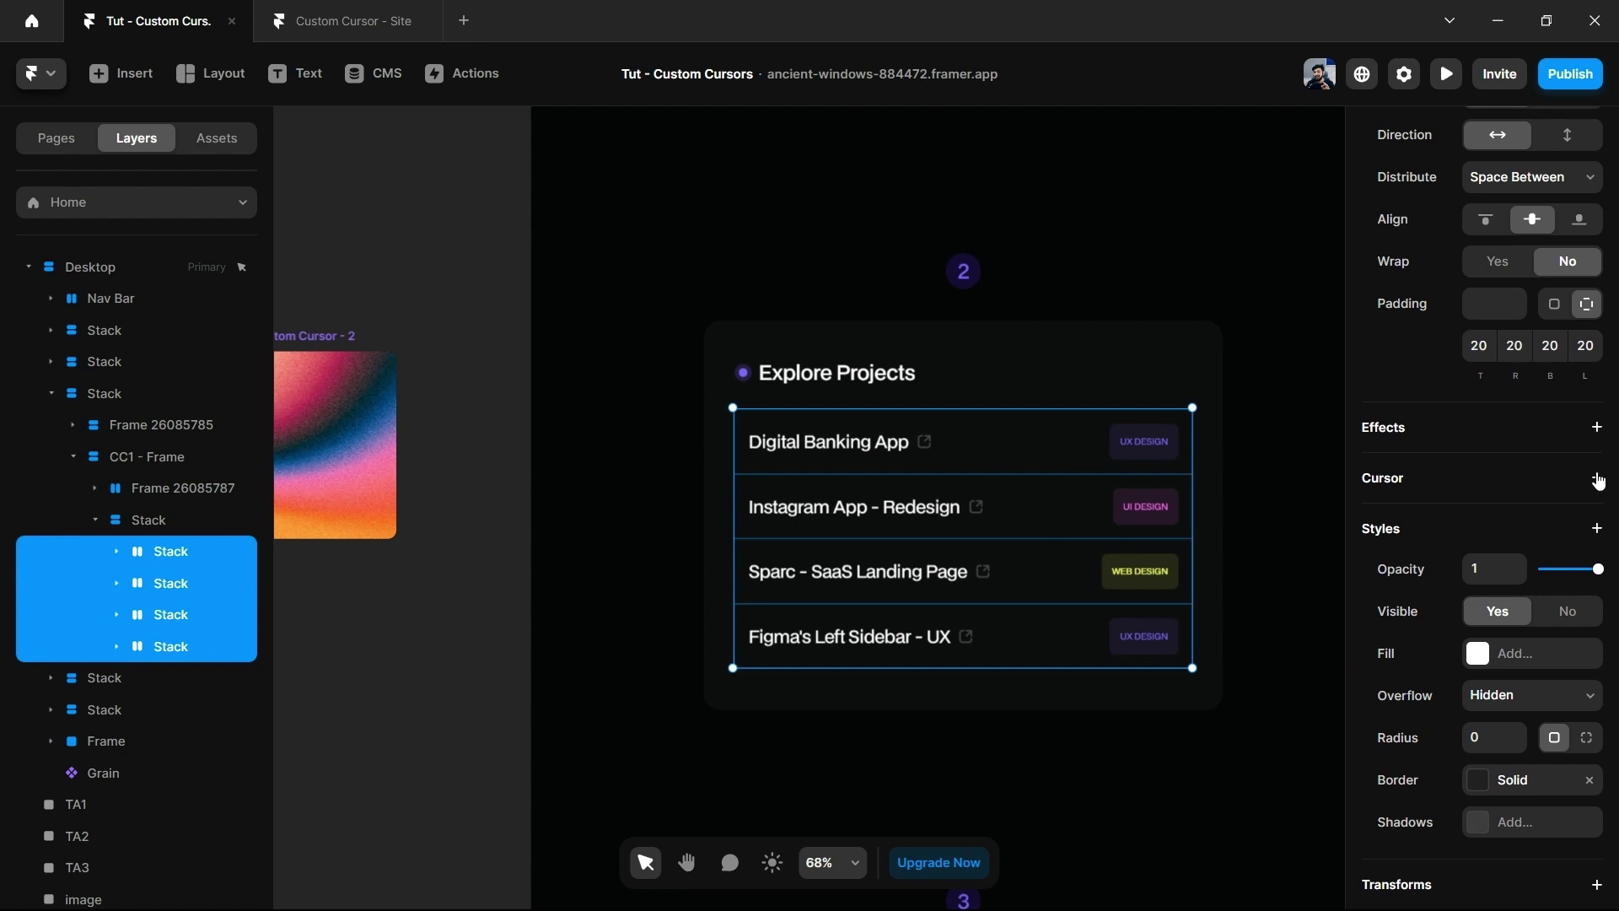
pyautogui.click(1596, 479)
pyautogui.click(1542, 542)
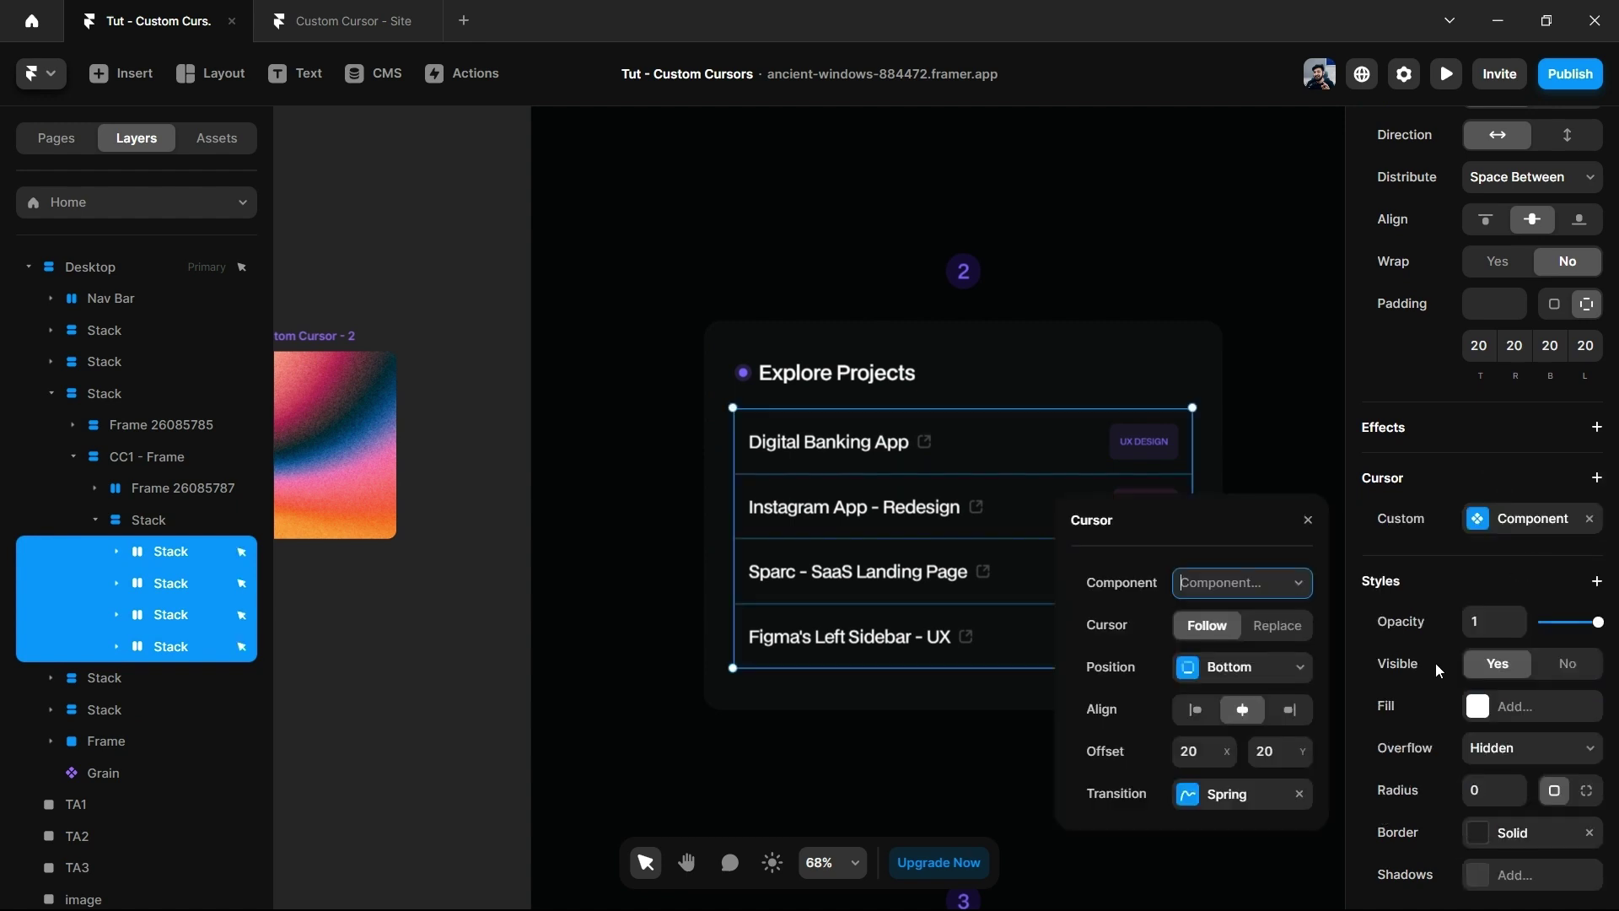
pyautogui.click(1306, 588)
pyautogui.click(1214, 655)
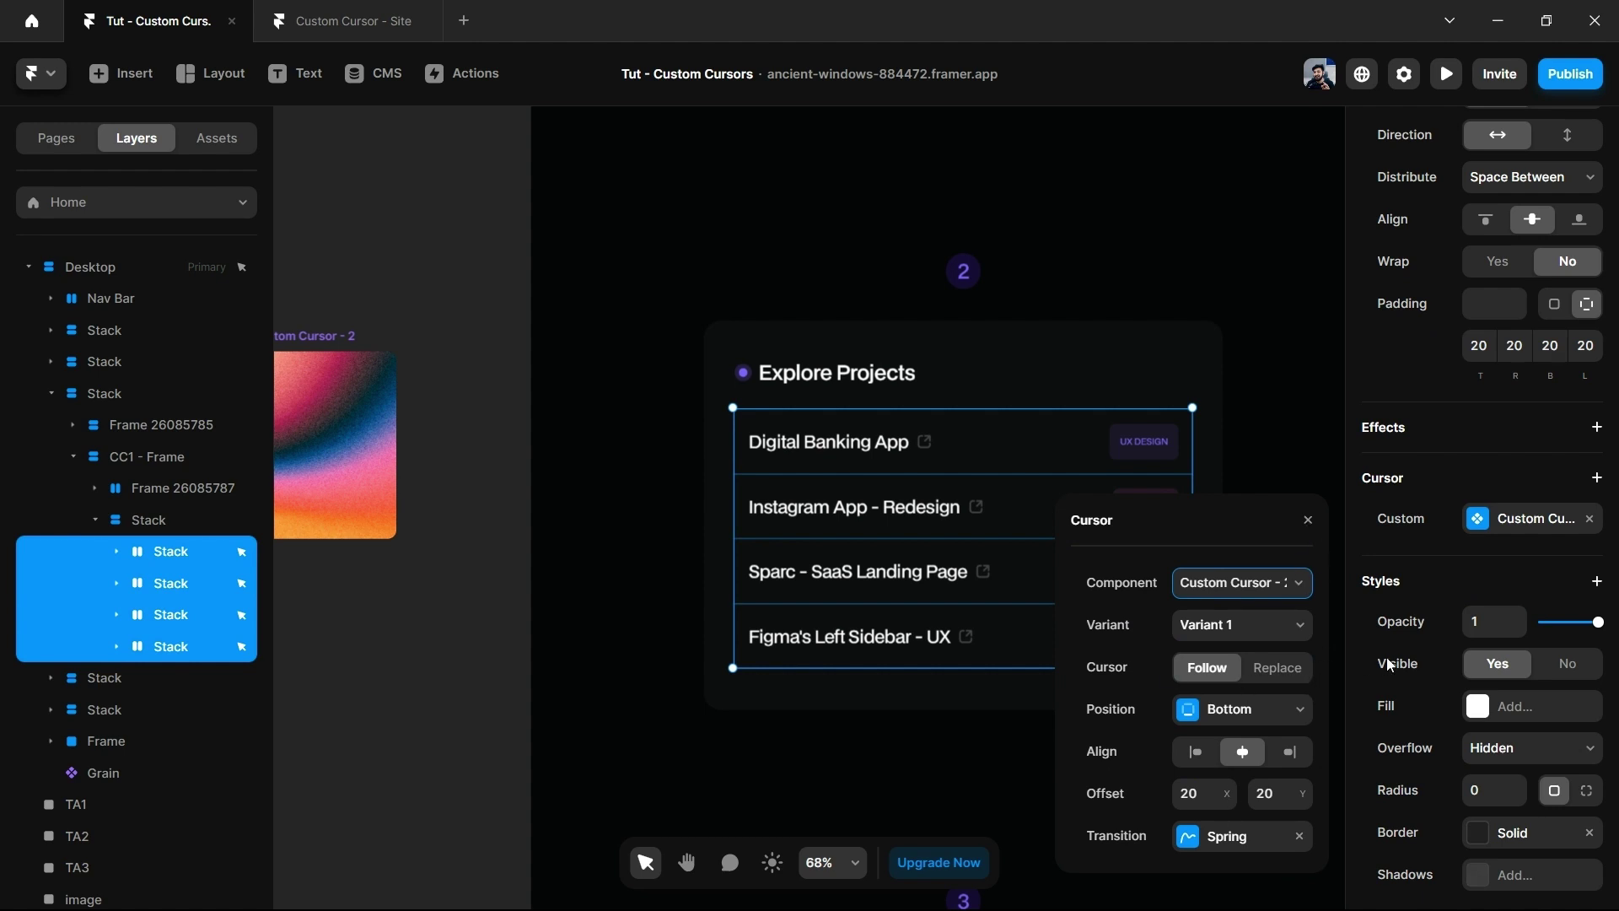
pyautogui.click(688, 516)
# Set the Instagram App - Redesign row's cursor to Variant 2.
pyautogui.click(894, 506)
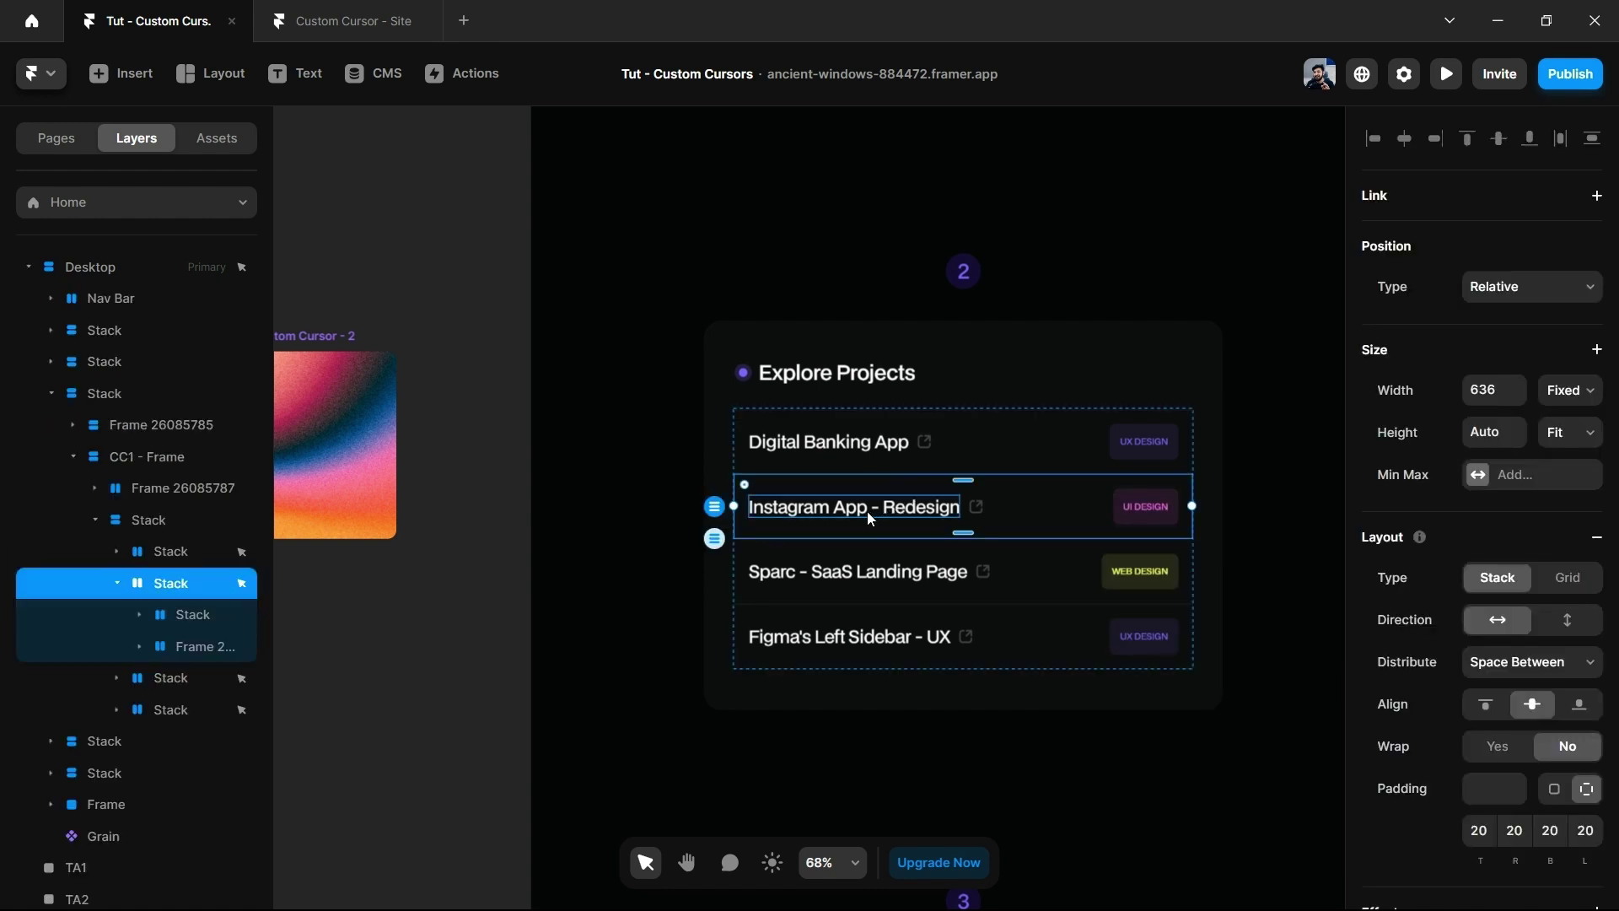
pyautogui.scroll(-5, 1506, 723)
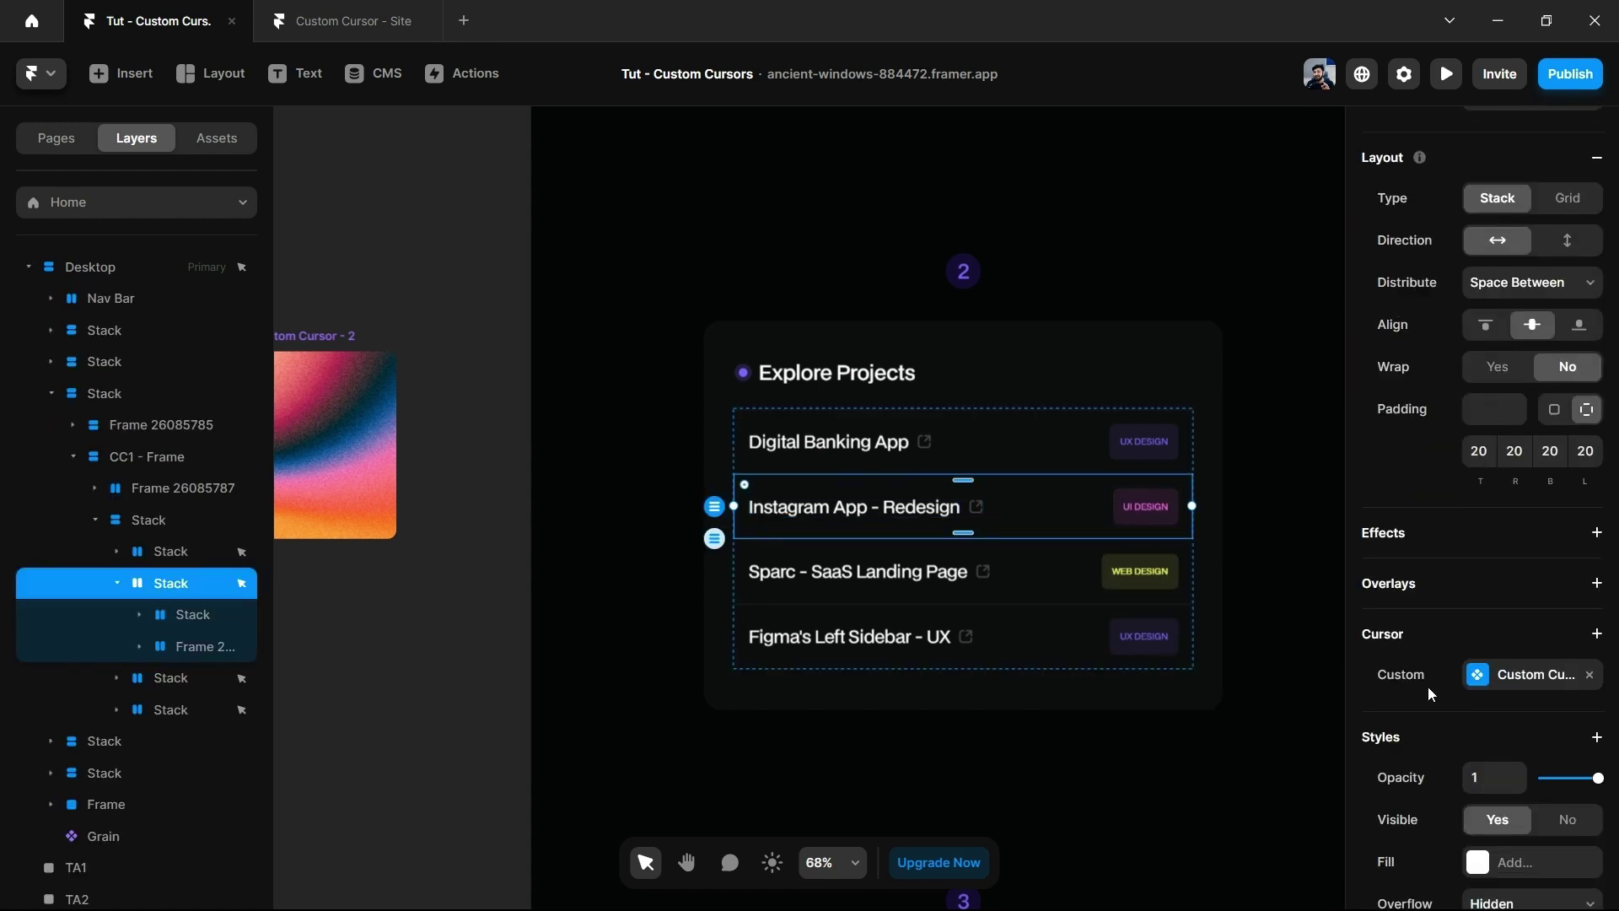
pyautogui.click(1528, 664)
pyautogui.click(1261, 649)
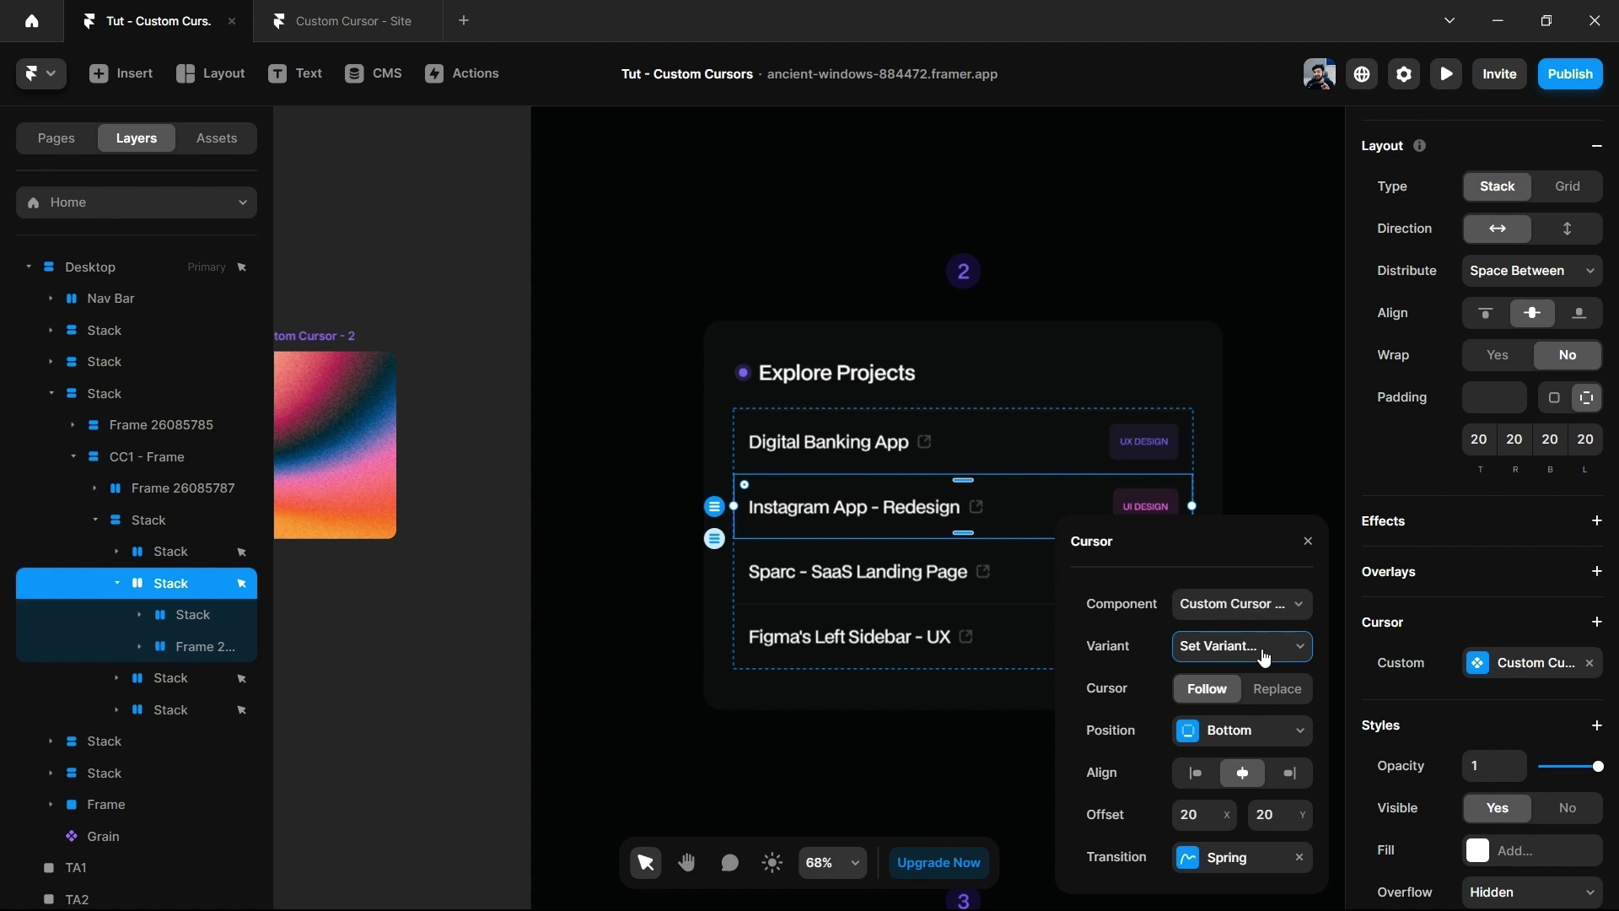
pyautogui.click(1243, 704)
# Select the Sparc - SaaS Landing Page row and open its custom cursor settings.
pyautogui.click(973, 574)
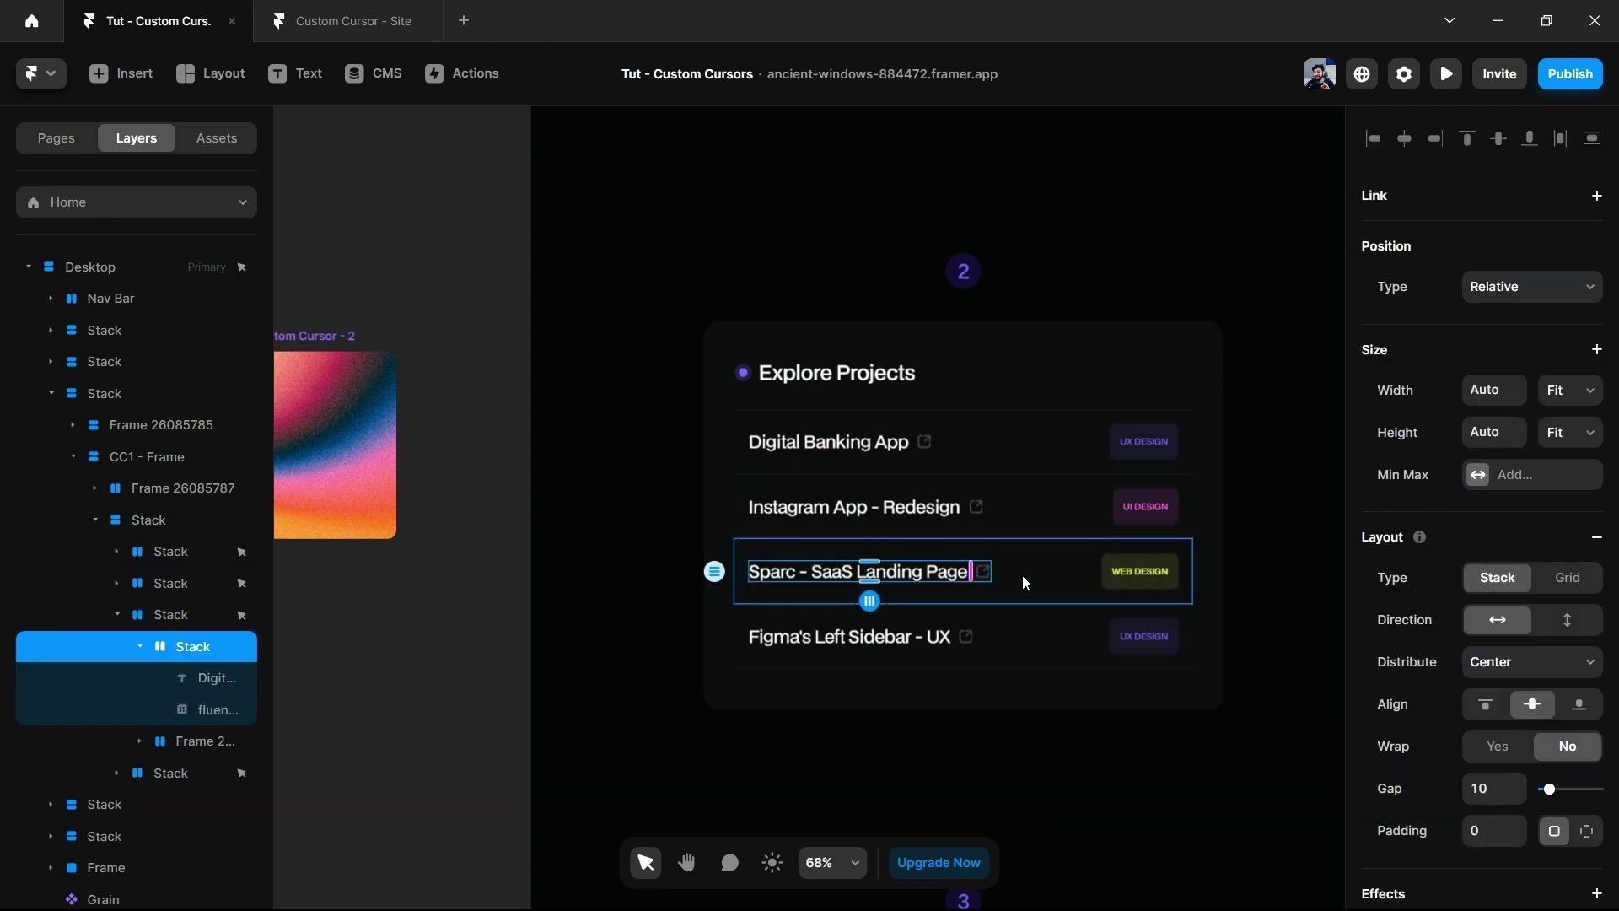
pyautogui.click(1022, 574)
pyautogui.scroll(-5, 1572, 704)
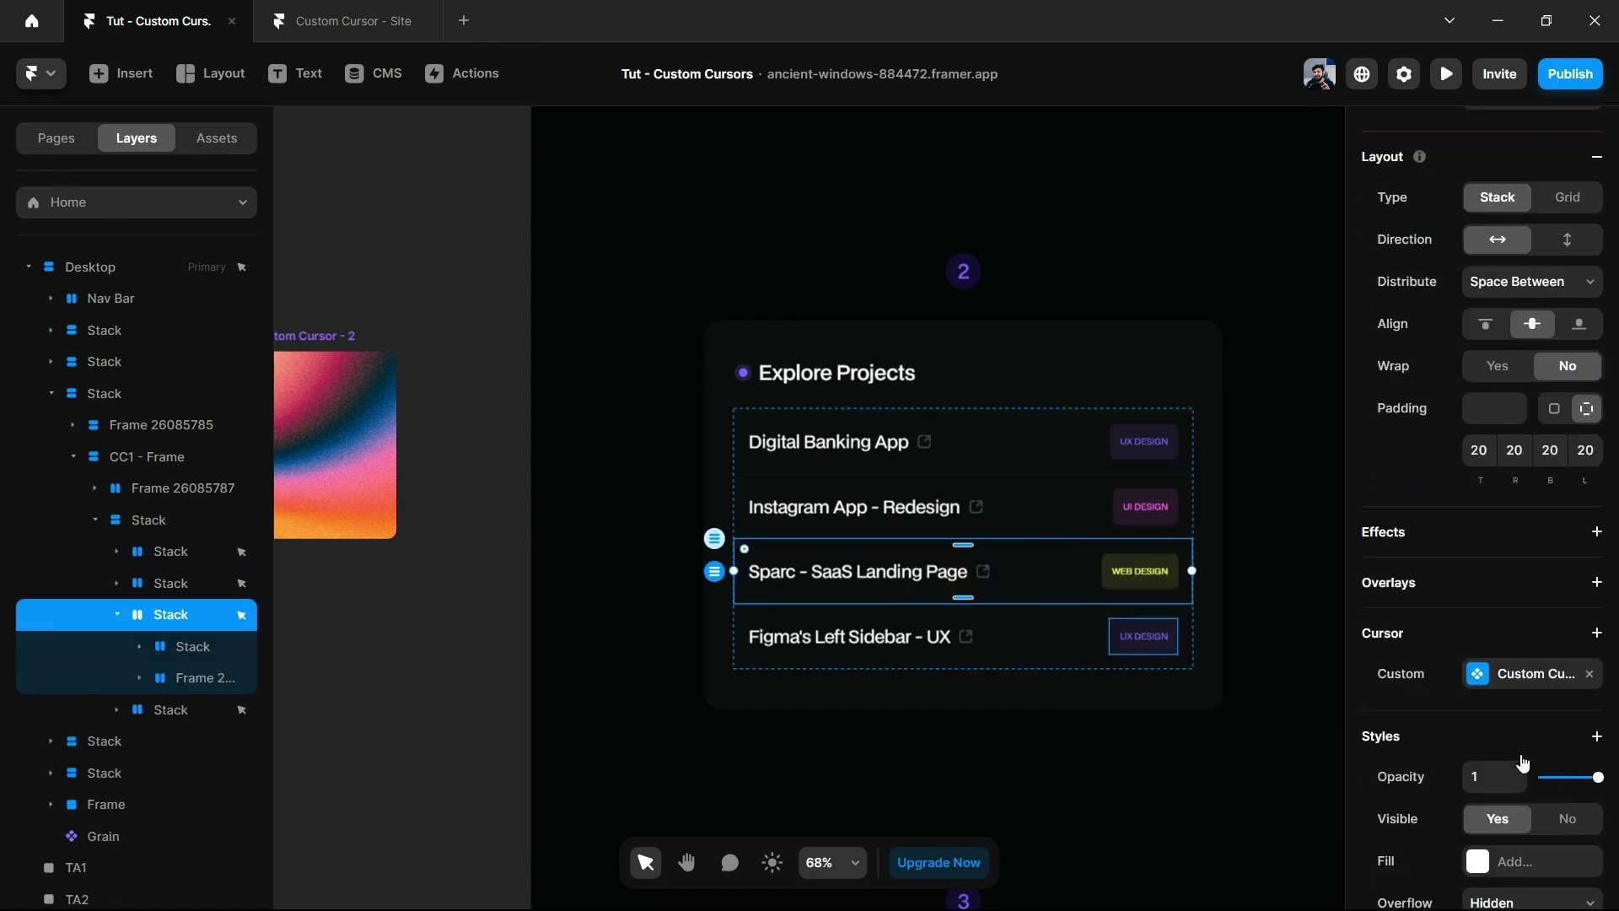
pyautogui.click(1504, 677)
pyautogui.press('Tab')
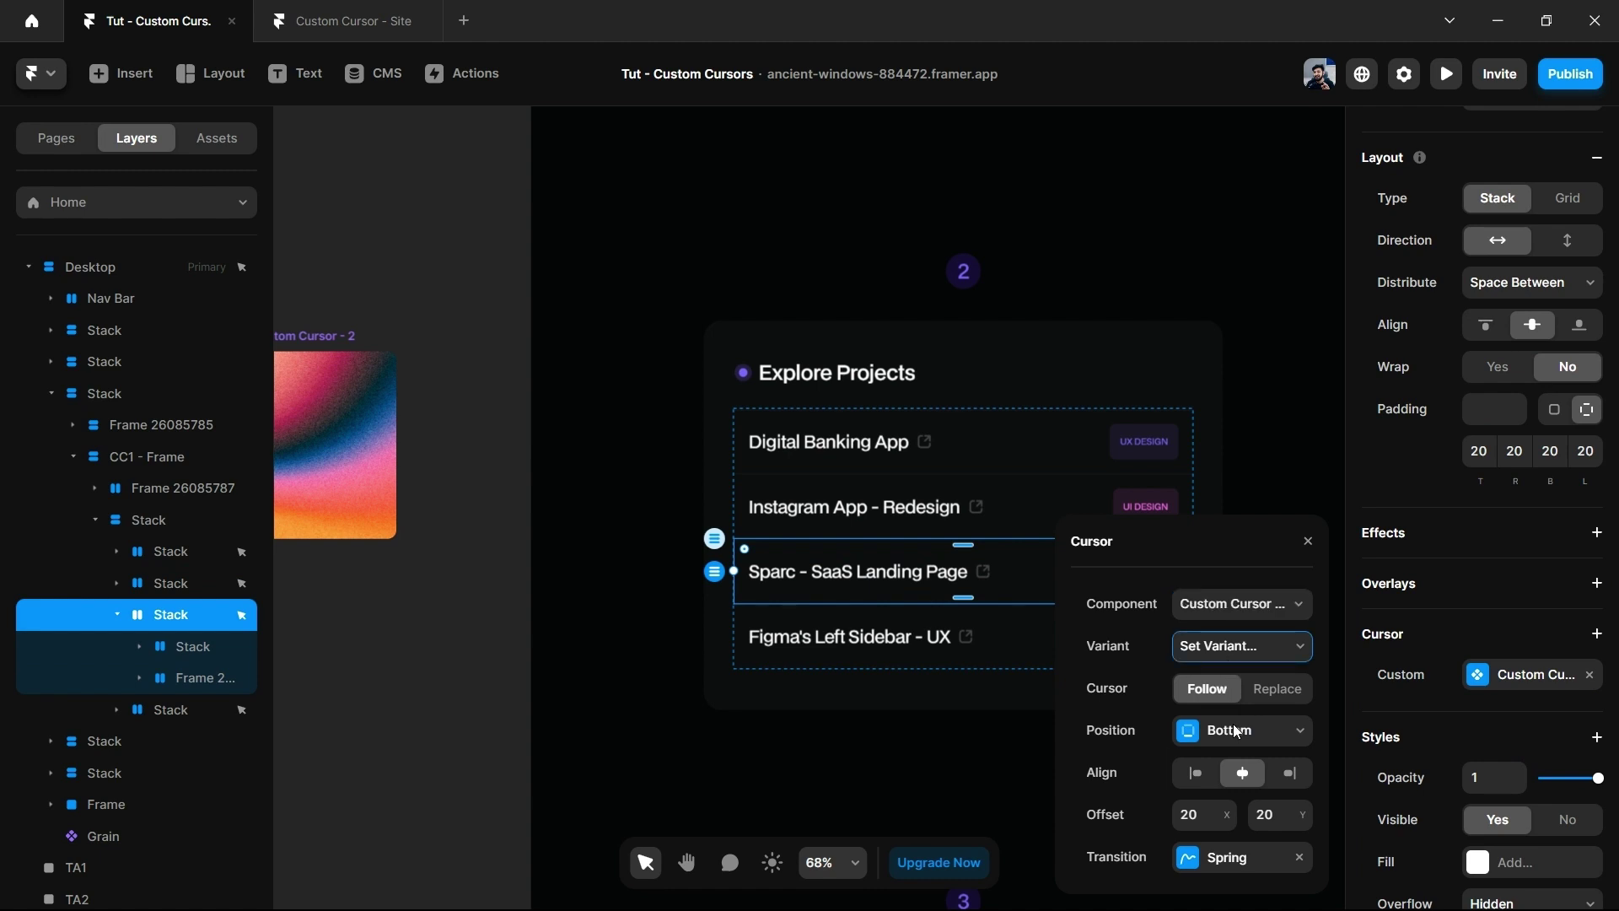
# Set the Figma's Left Sidebar - UX row's cursor to Variant 4, then check Digital Banking's row.
pyautogui.click(998, 651)
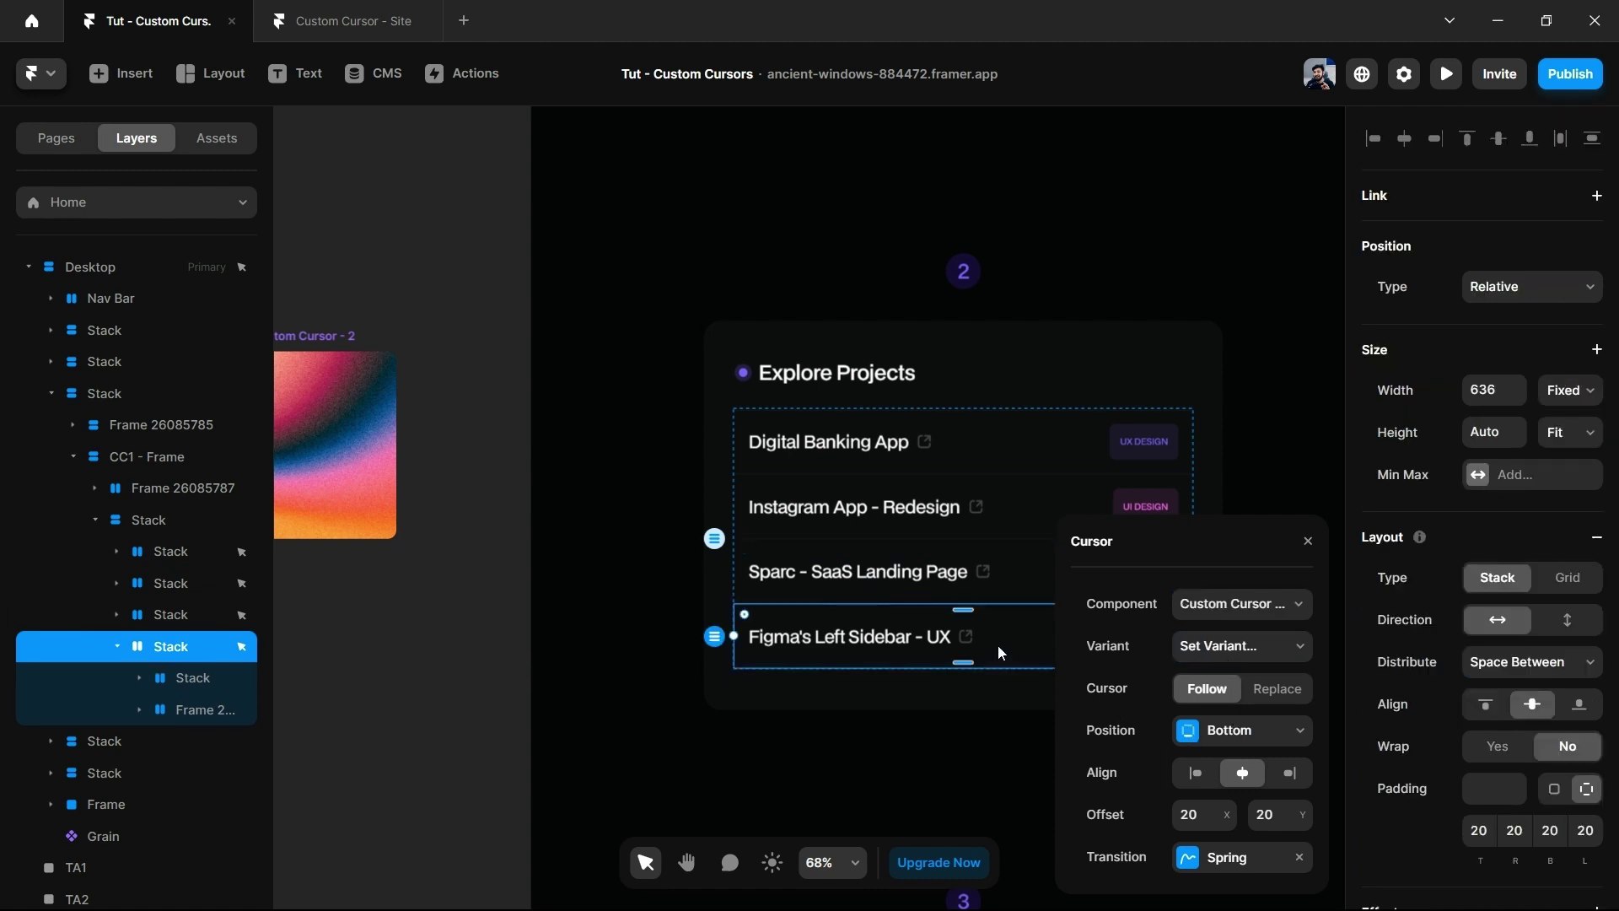
pyautogui.click(1261, 647)
pyautogui.click(1258, 732)
pyautogui.click(1016, 465)
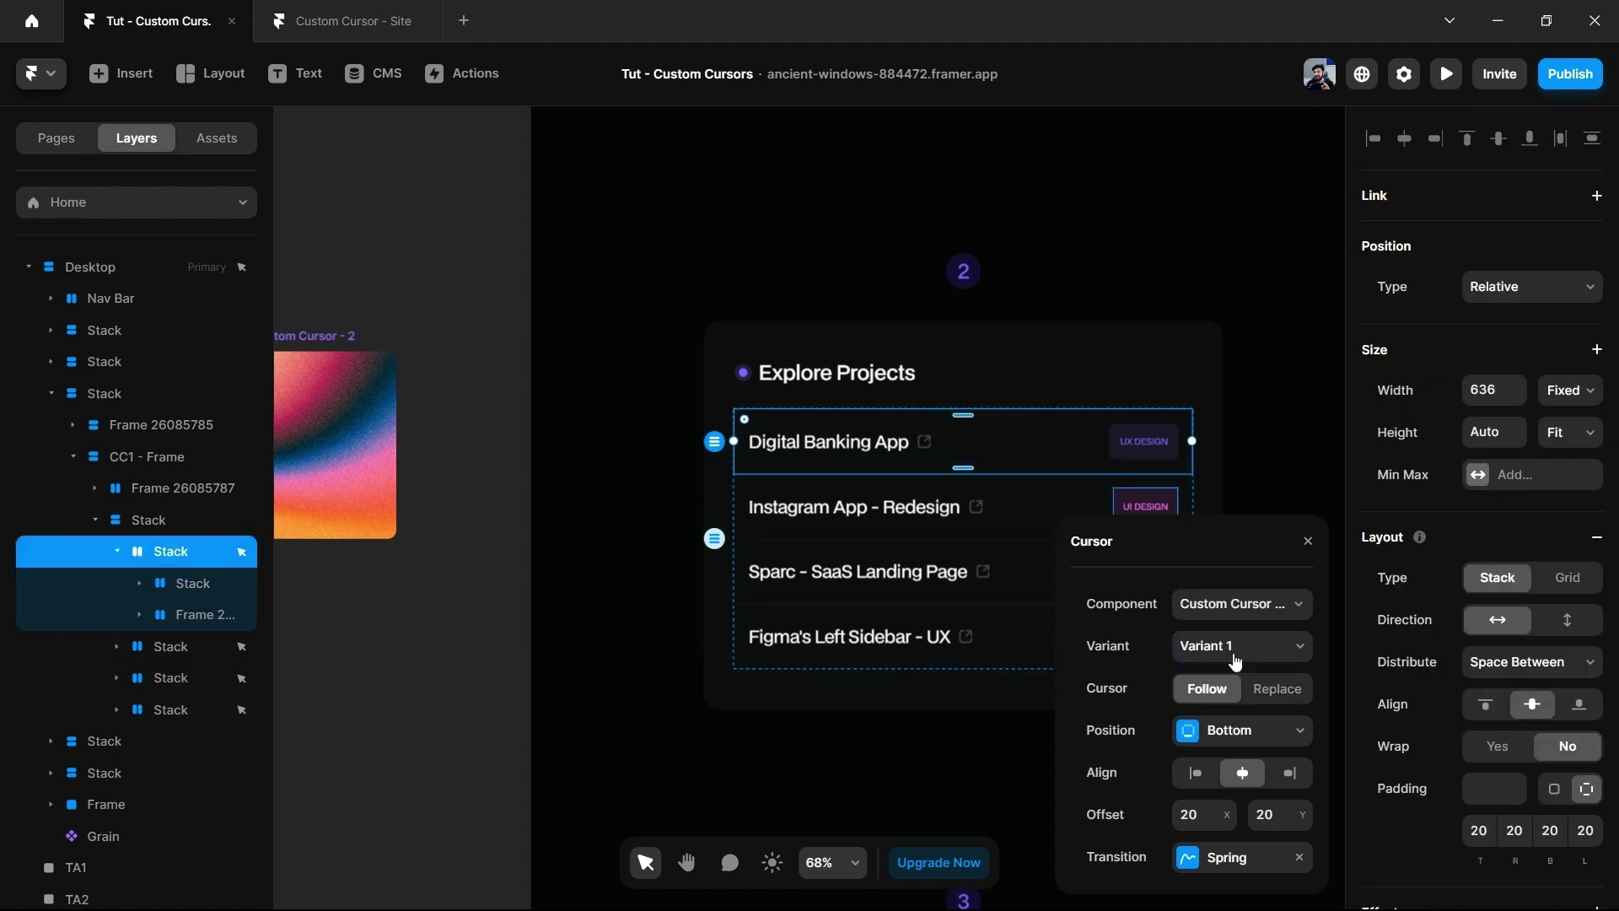
pyautogui.click(651, 685)
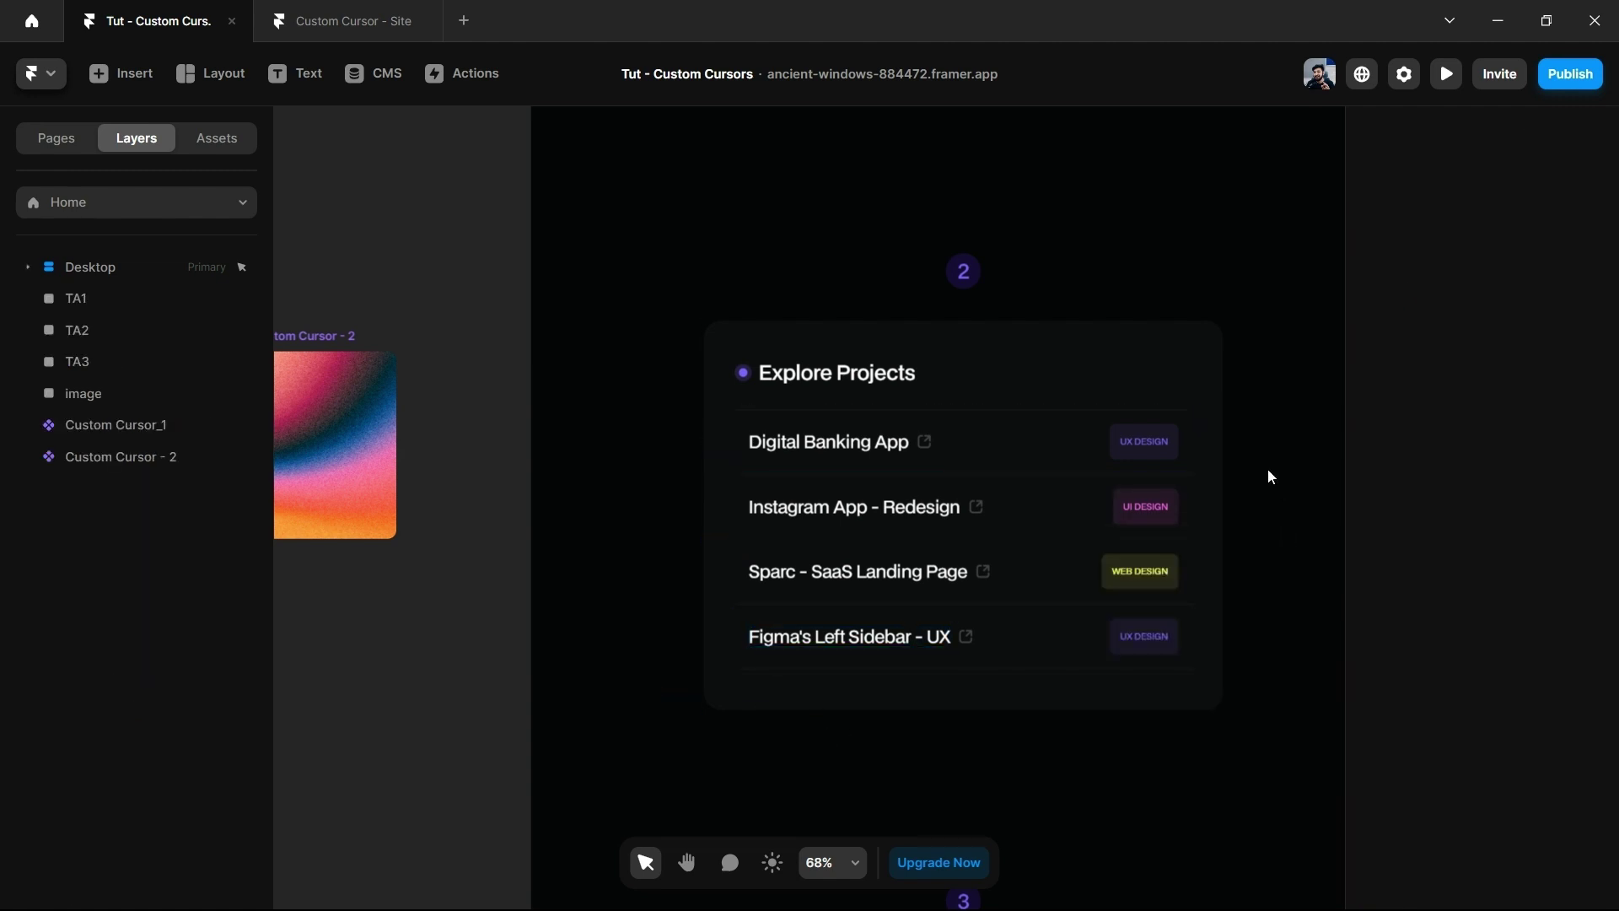
# Scroll the canvas to the top and launch the site preview.
pyautogui.scroll(7, 726, 285)
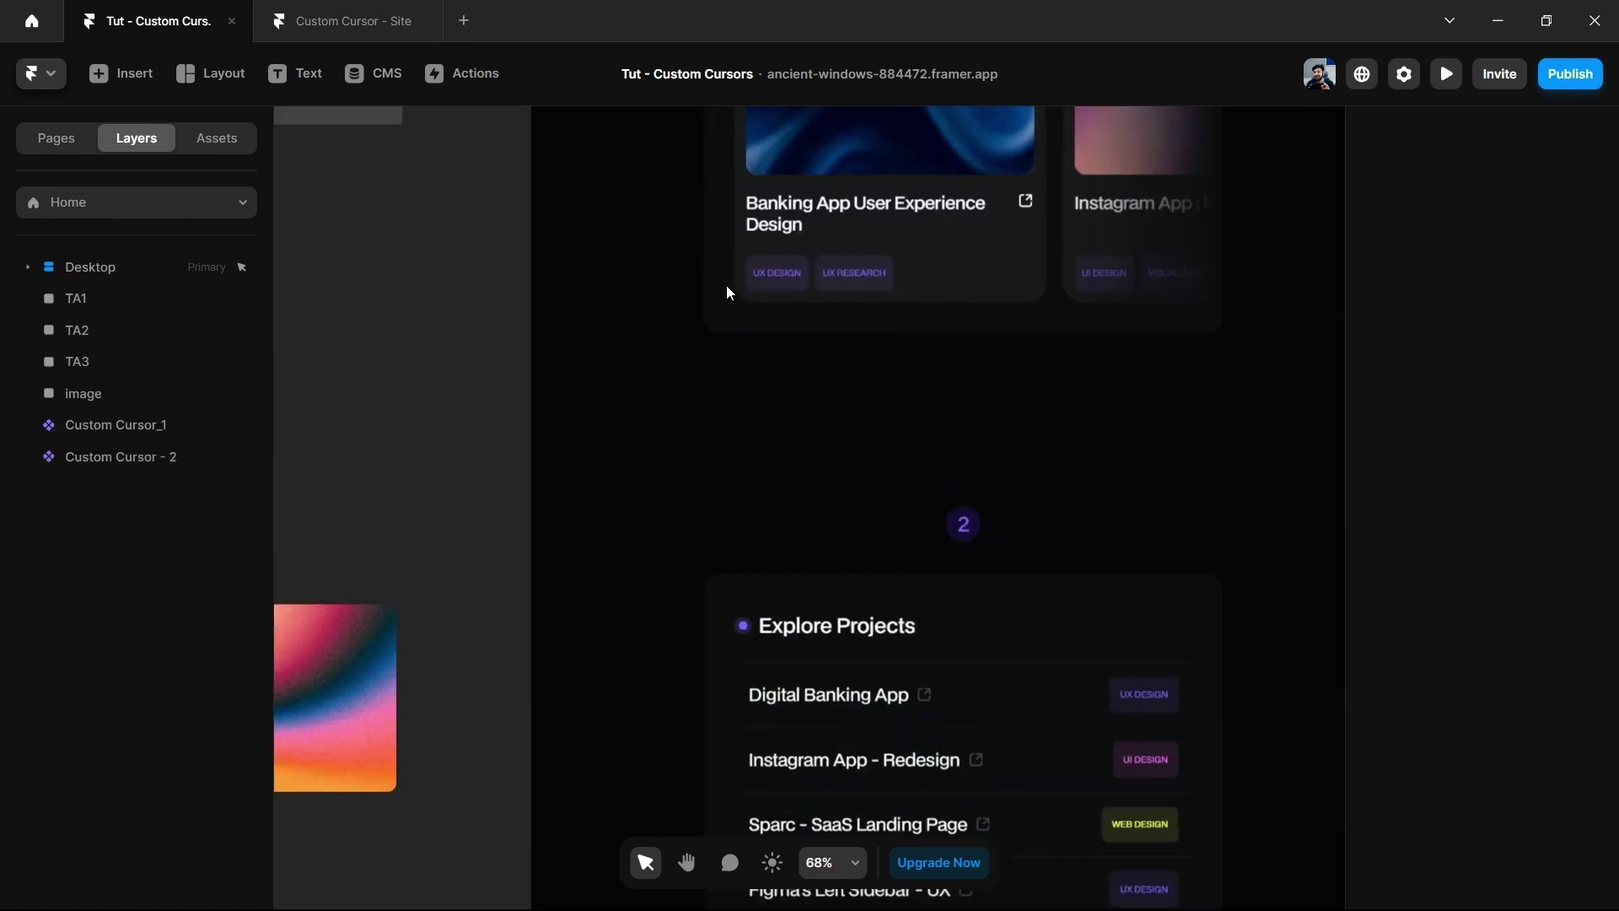
pyautogui.scroll(7, 614, 294)
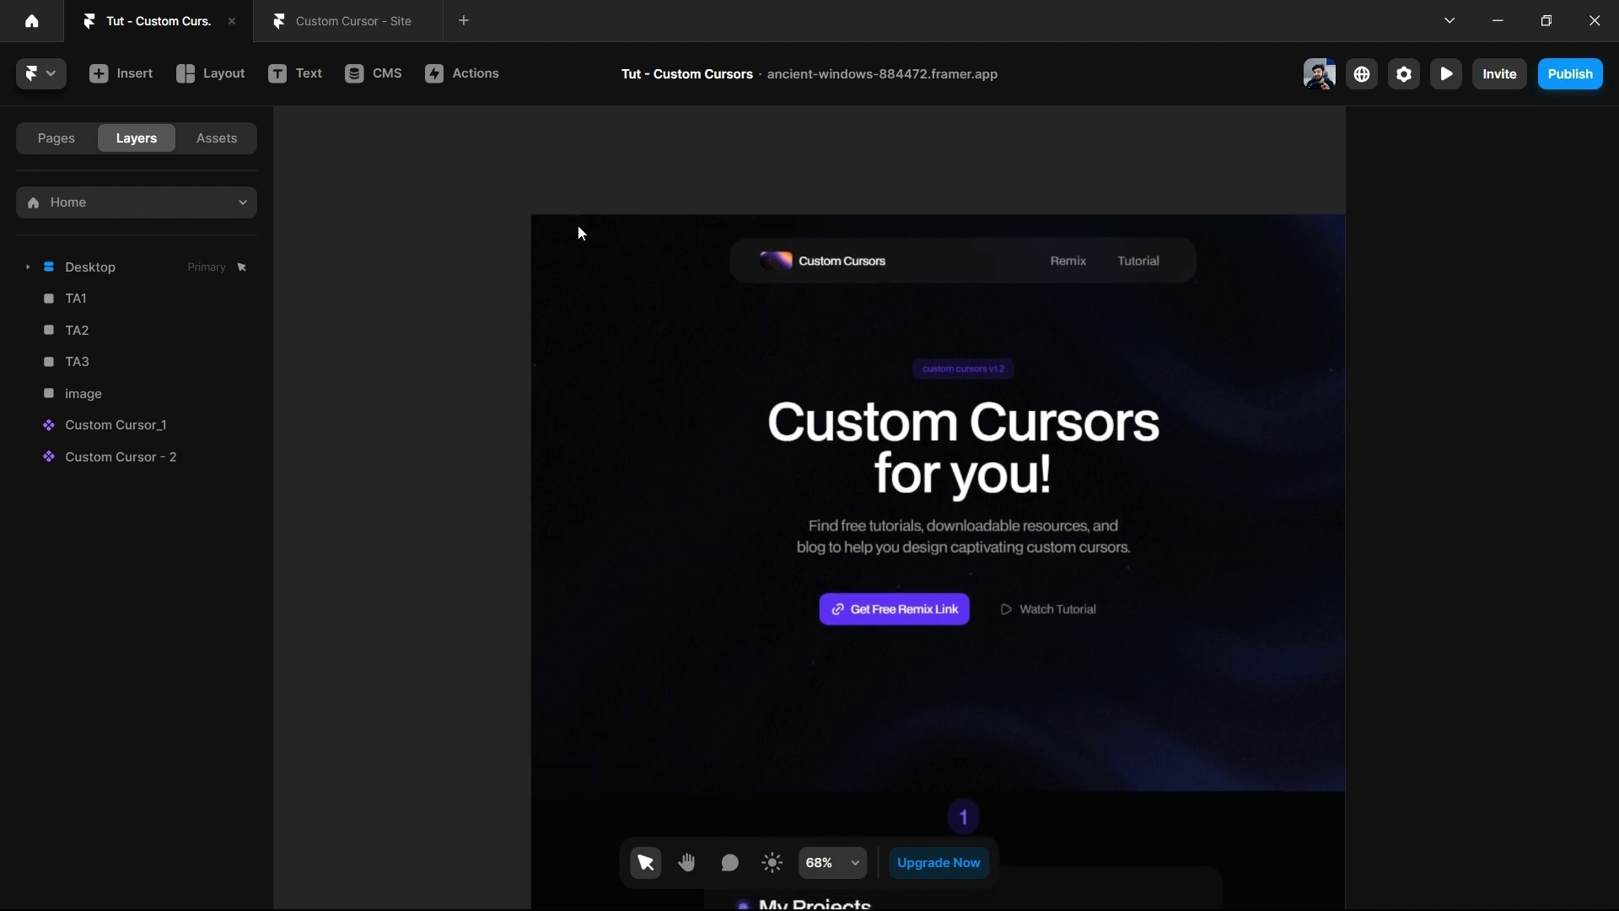
pyautogui.click(551, 192)
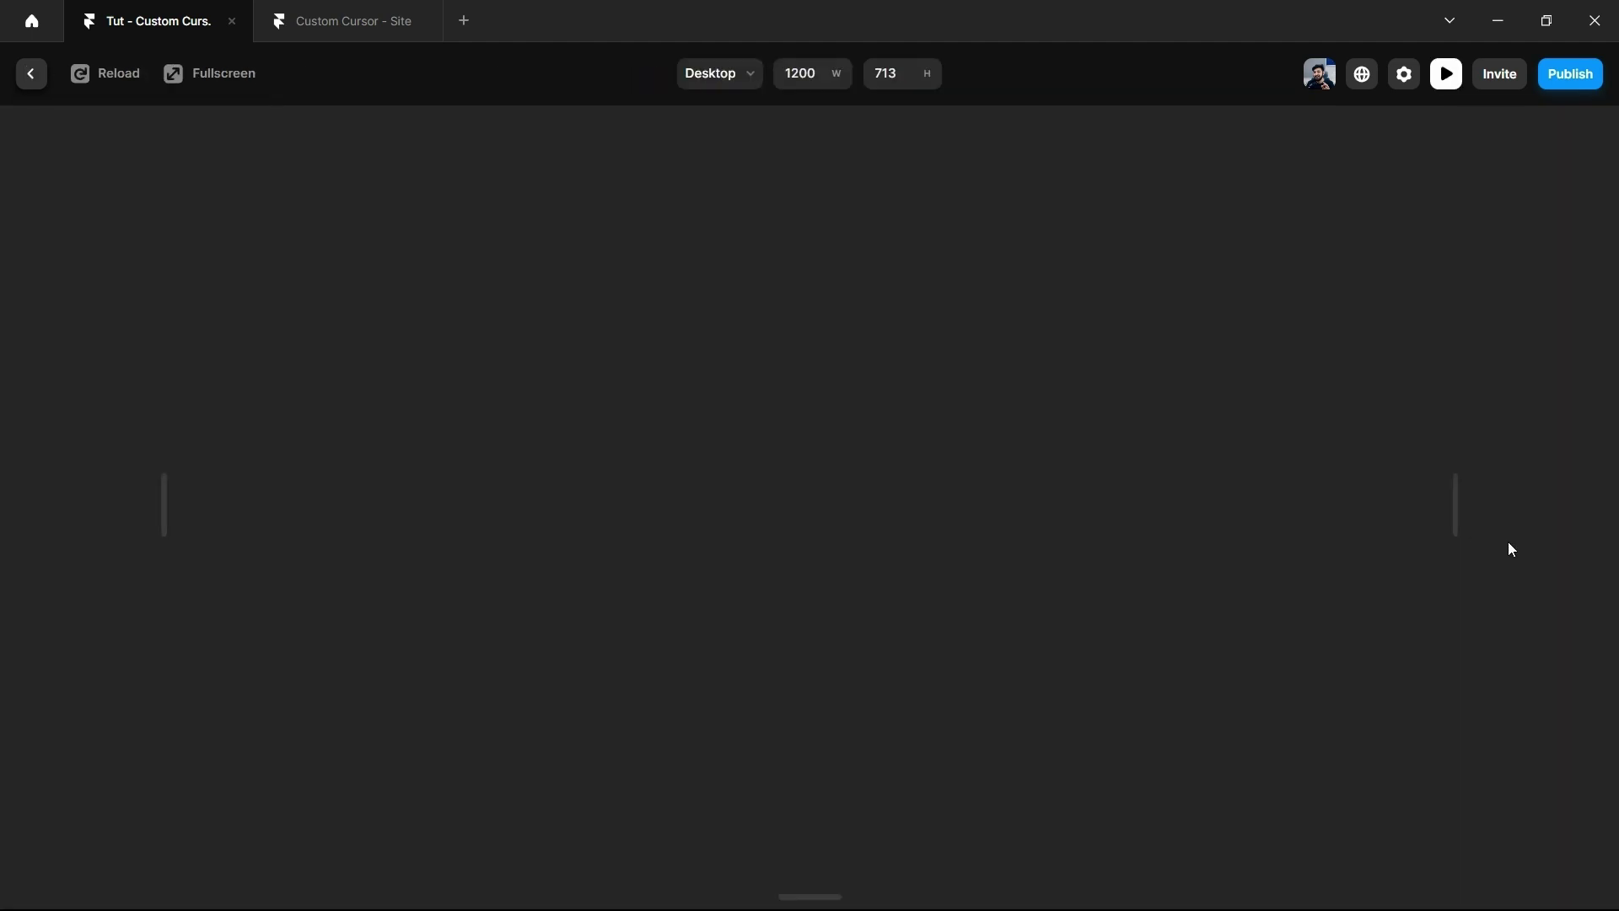
# Scroll through My Projects and Explore Projects down to Hover on Ticker, testing the cursors.
pyautogui.scroll(-10, 1261, 510)
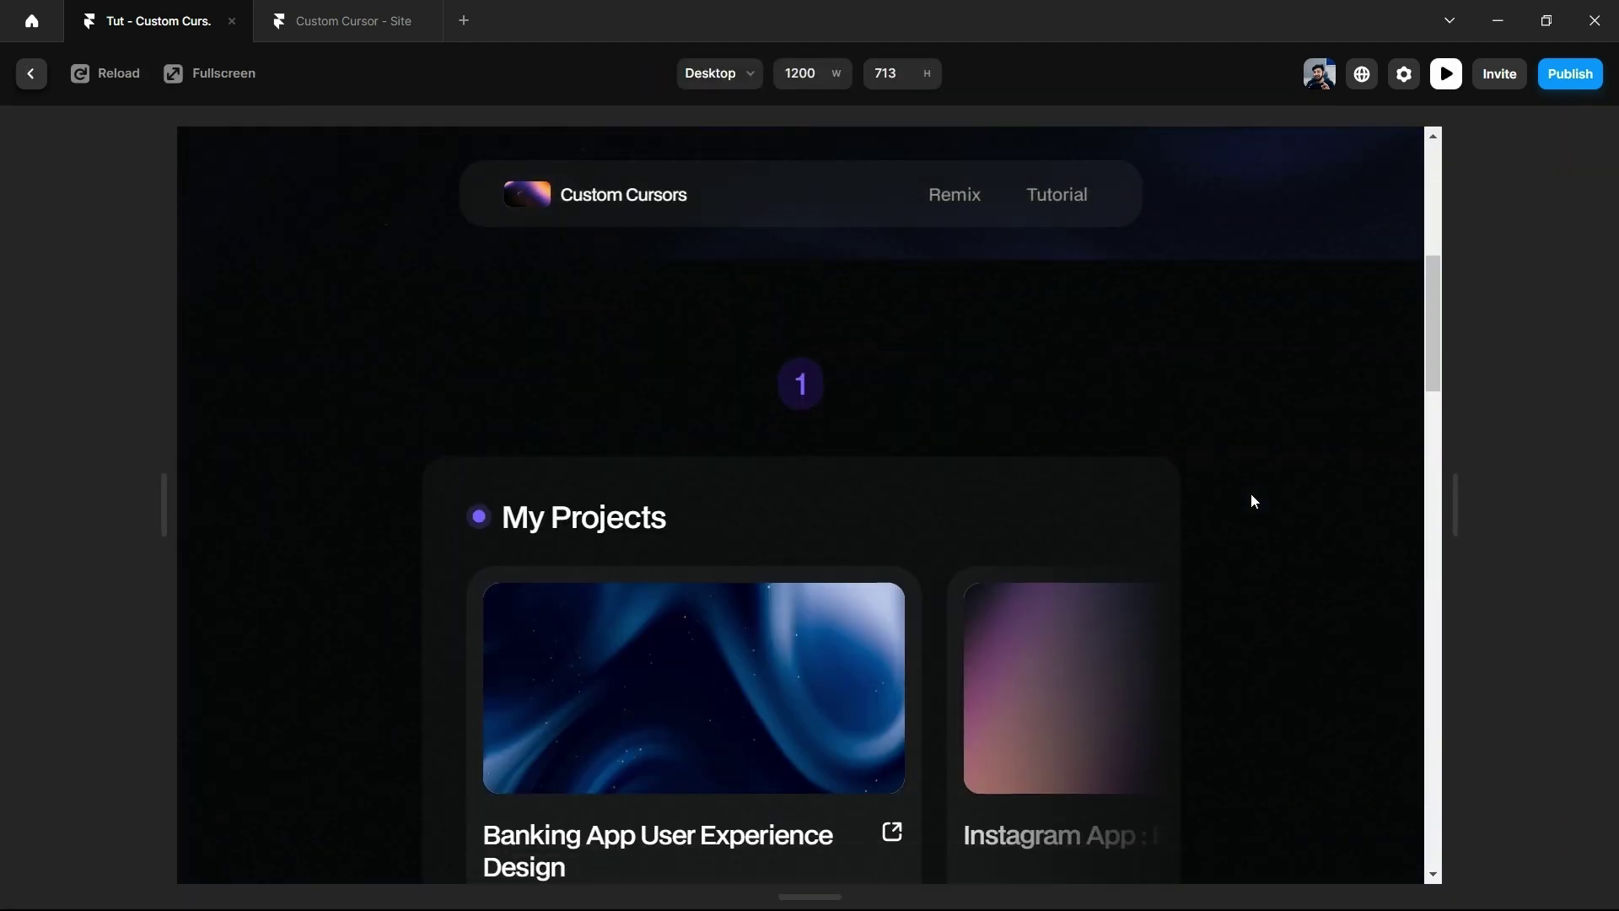
pyautogui.scroll(-6, 1332, 575)
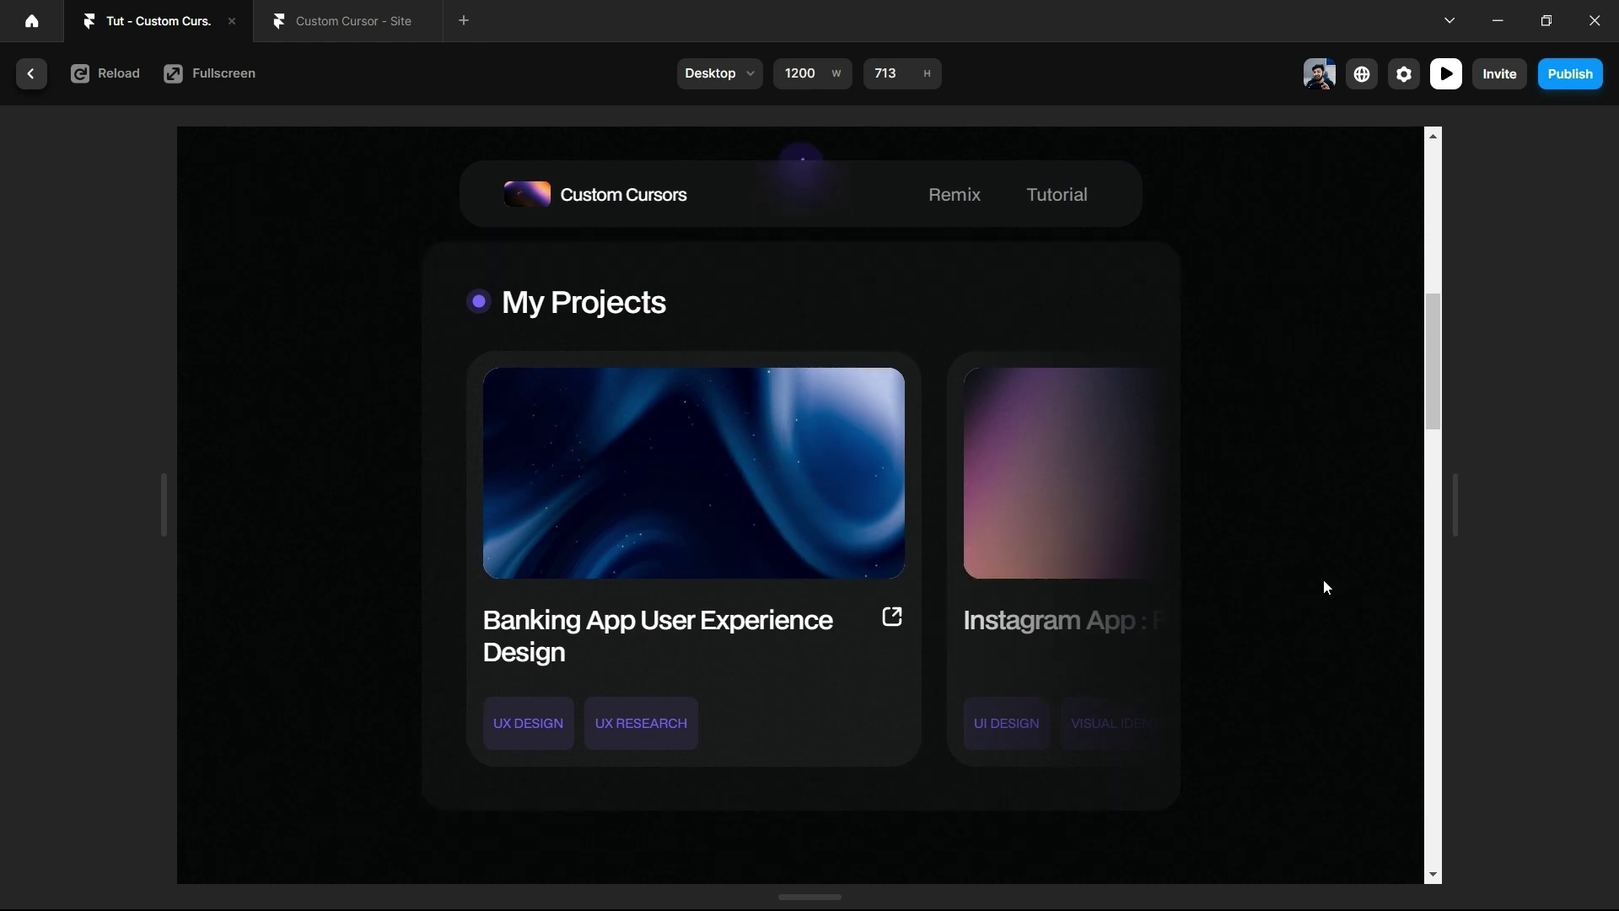
pyautogui.scroll(-5, 1341, 579)
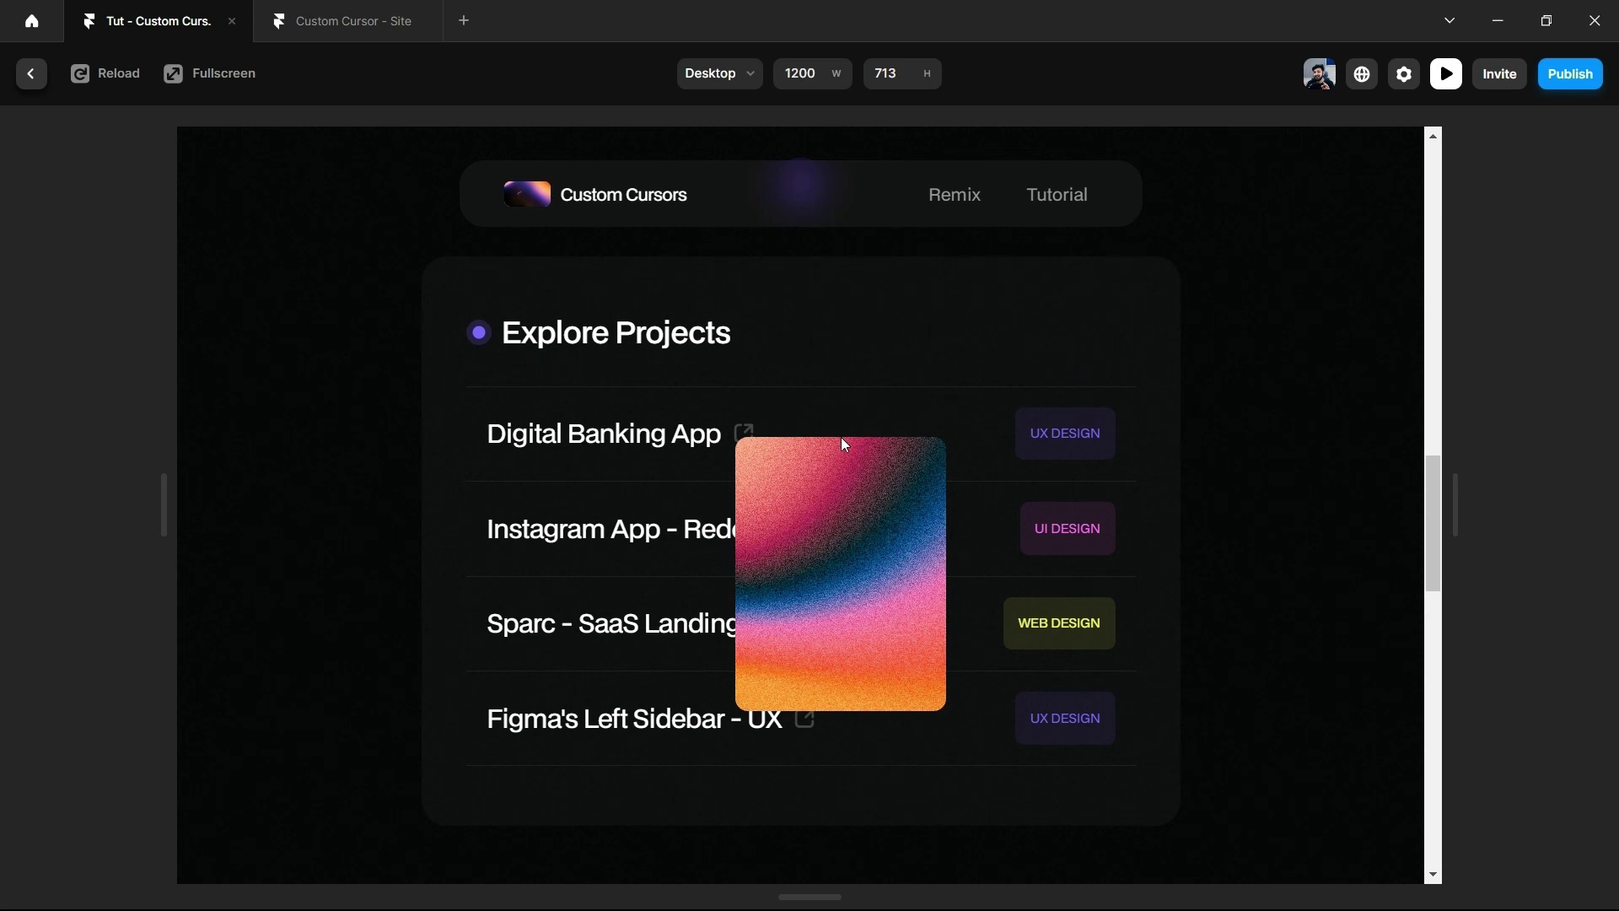
pyautogui.scroll(-6, 842, 444)
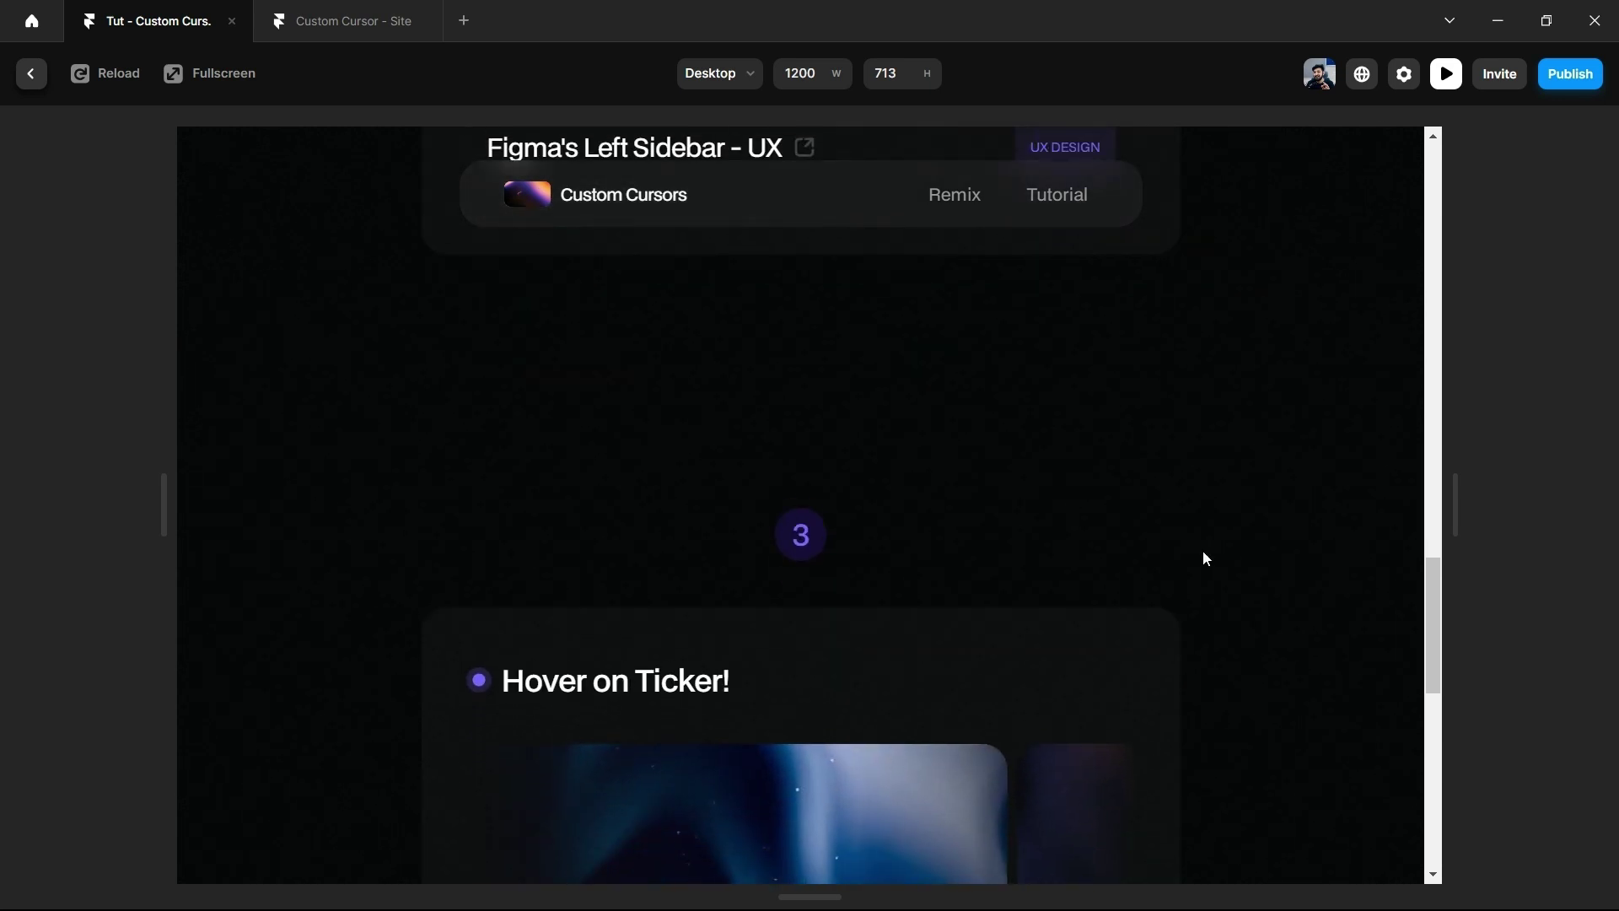
pyautogui.scroll(-3, 1204, 556)
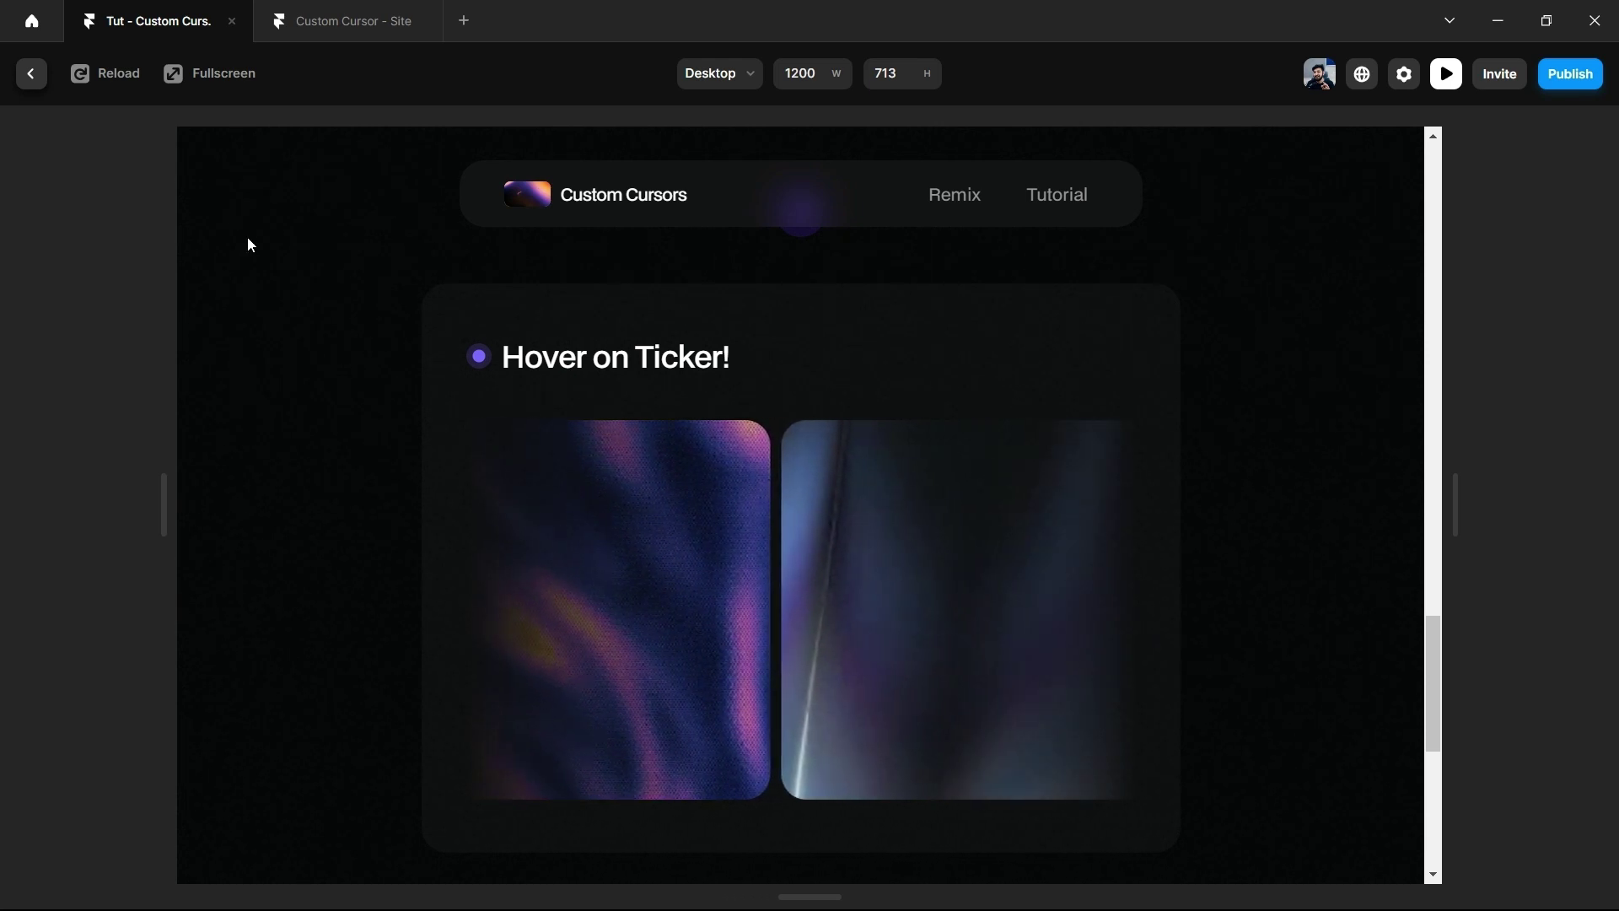
# Leave the preview and select the Ticker in the Hover on Ticker section.
pyautogui.press('Escape')
pyautogui.click(336, 506)
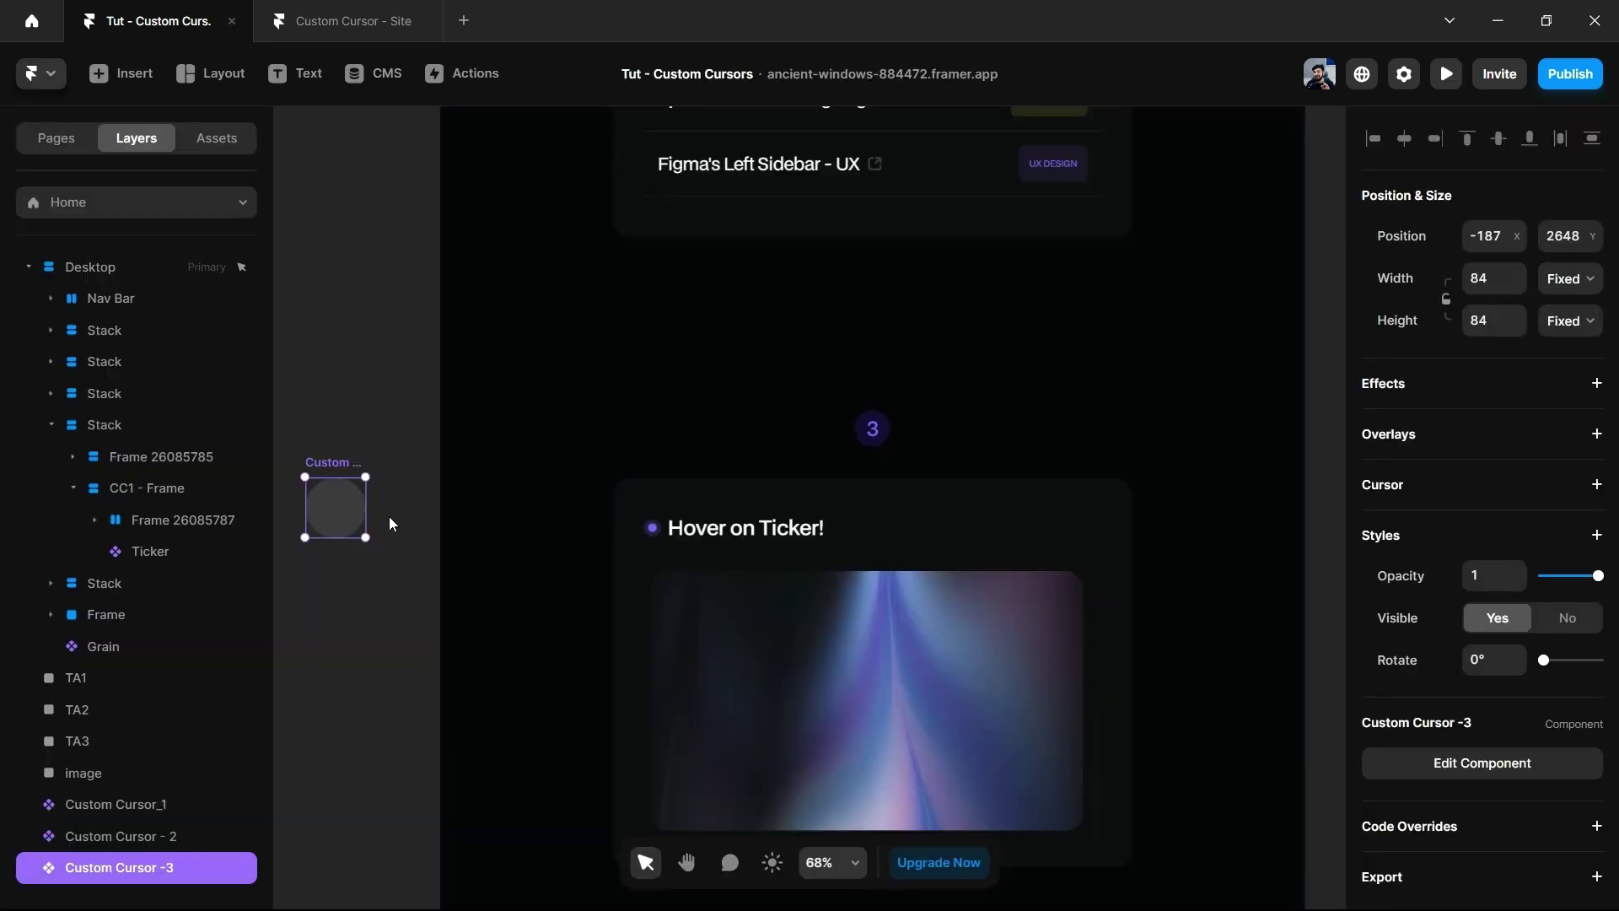
pyautogui.click(998, 667)
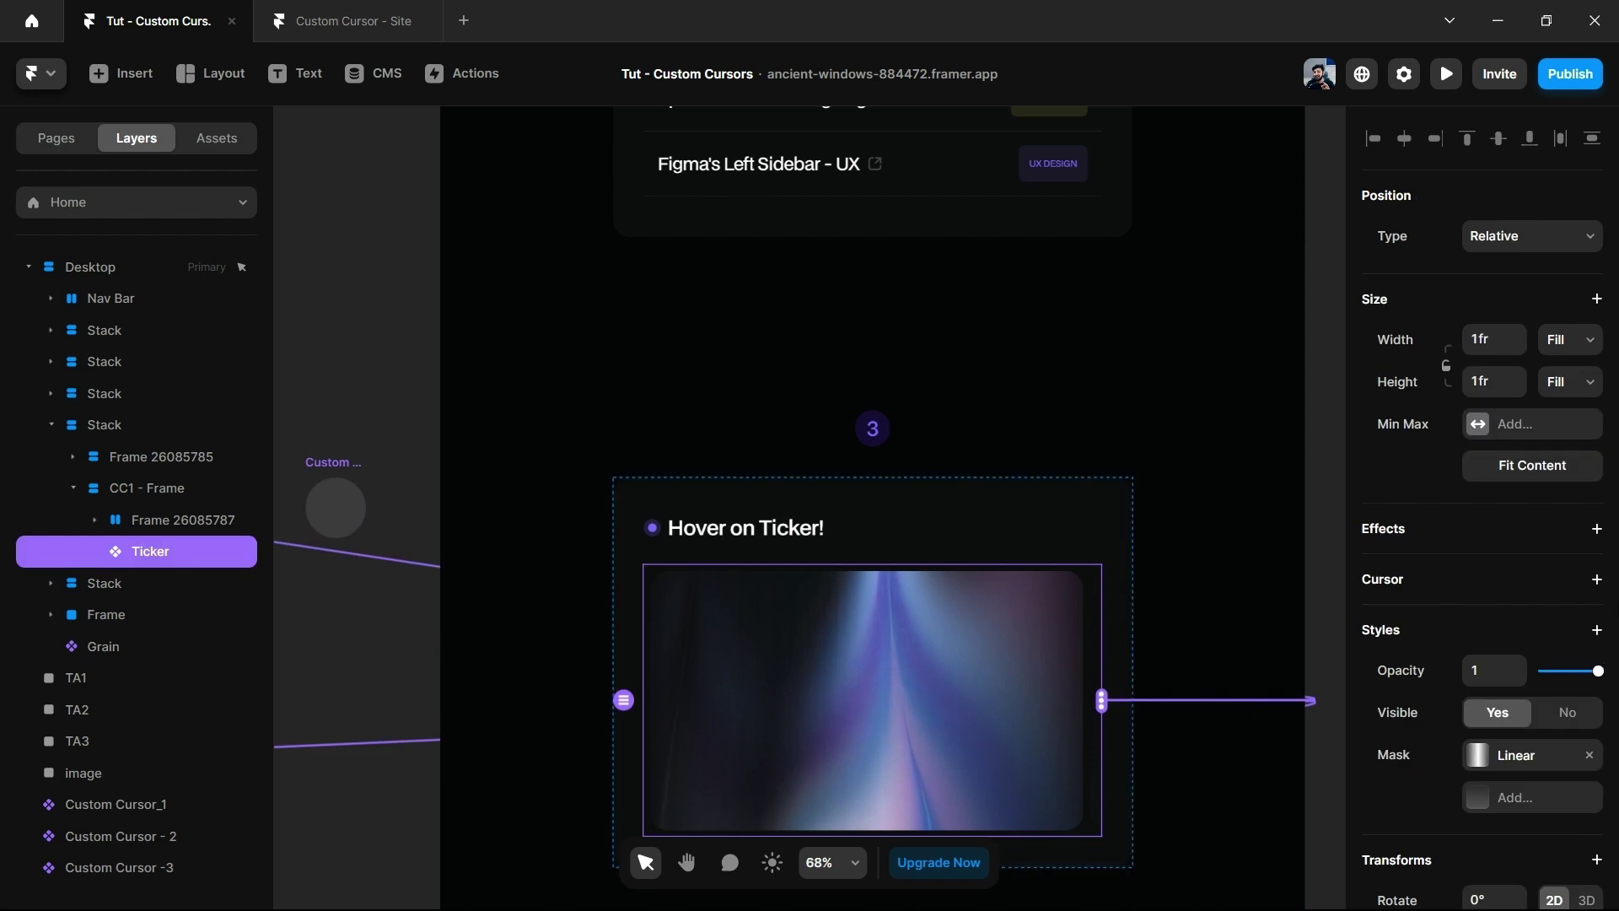
pyautogui.scroll(-2, 1560, 641)
pyautogui.scroll(-1, 1546, 480)
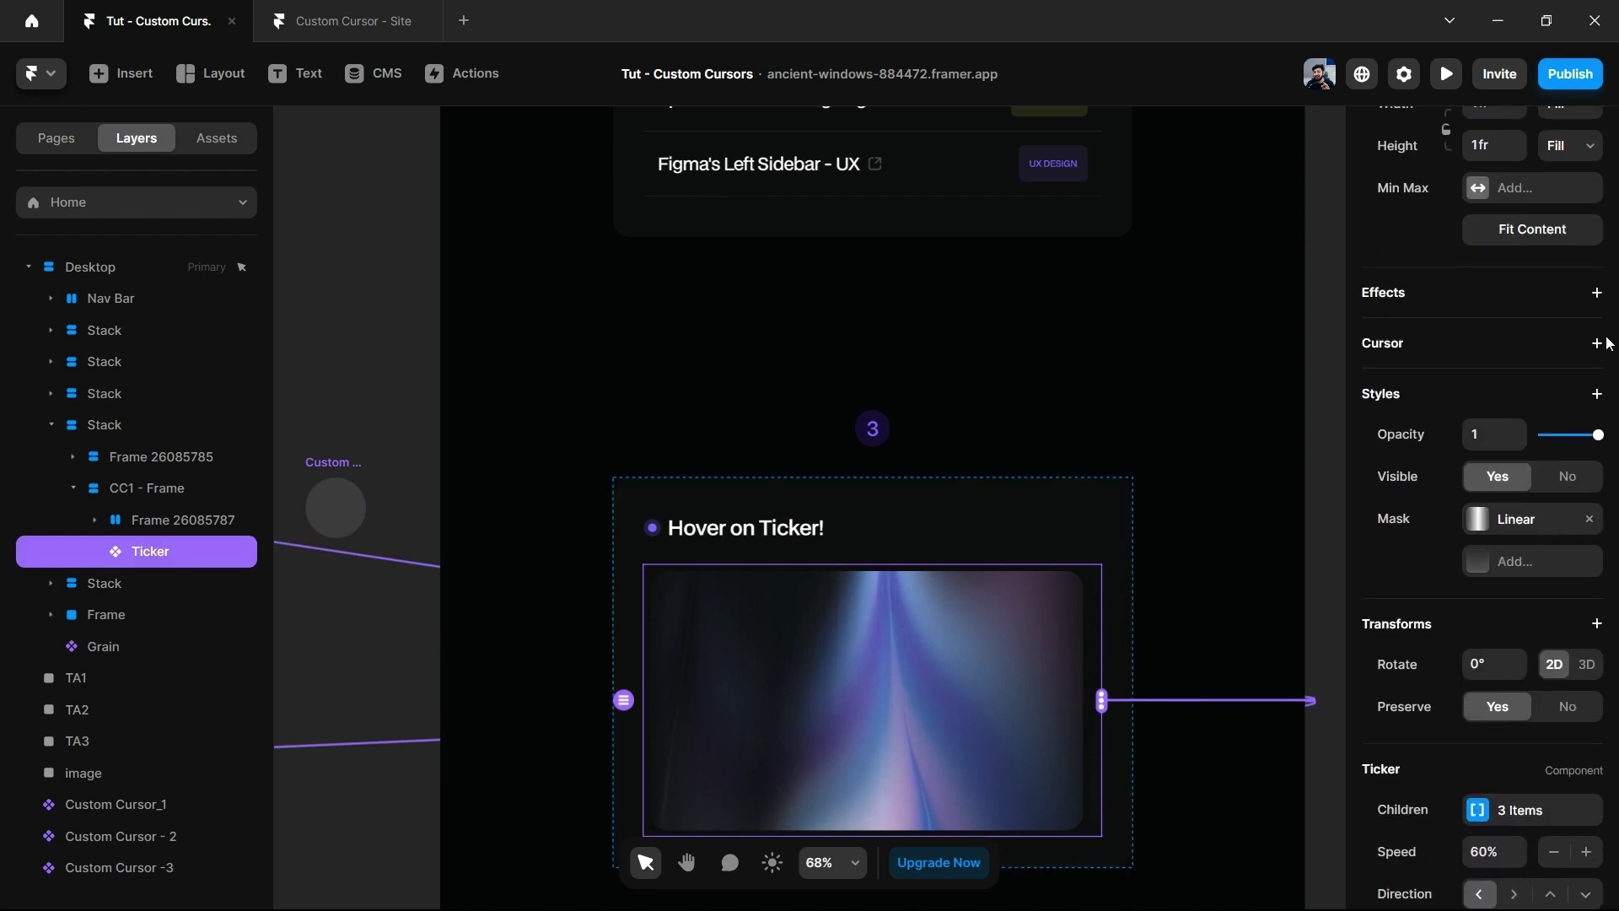
# Assign Custom Cursor -3 to the Ticker as a Replace cursor with a Spring transition.
pyautogui.click(1596, 342)
pyautogui.click(1552, 415)
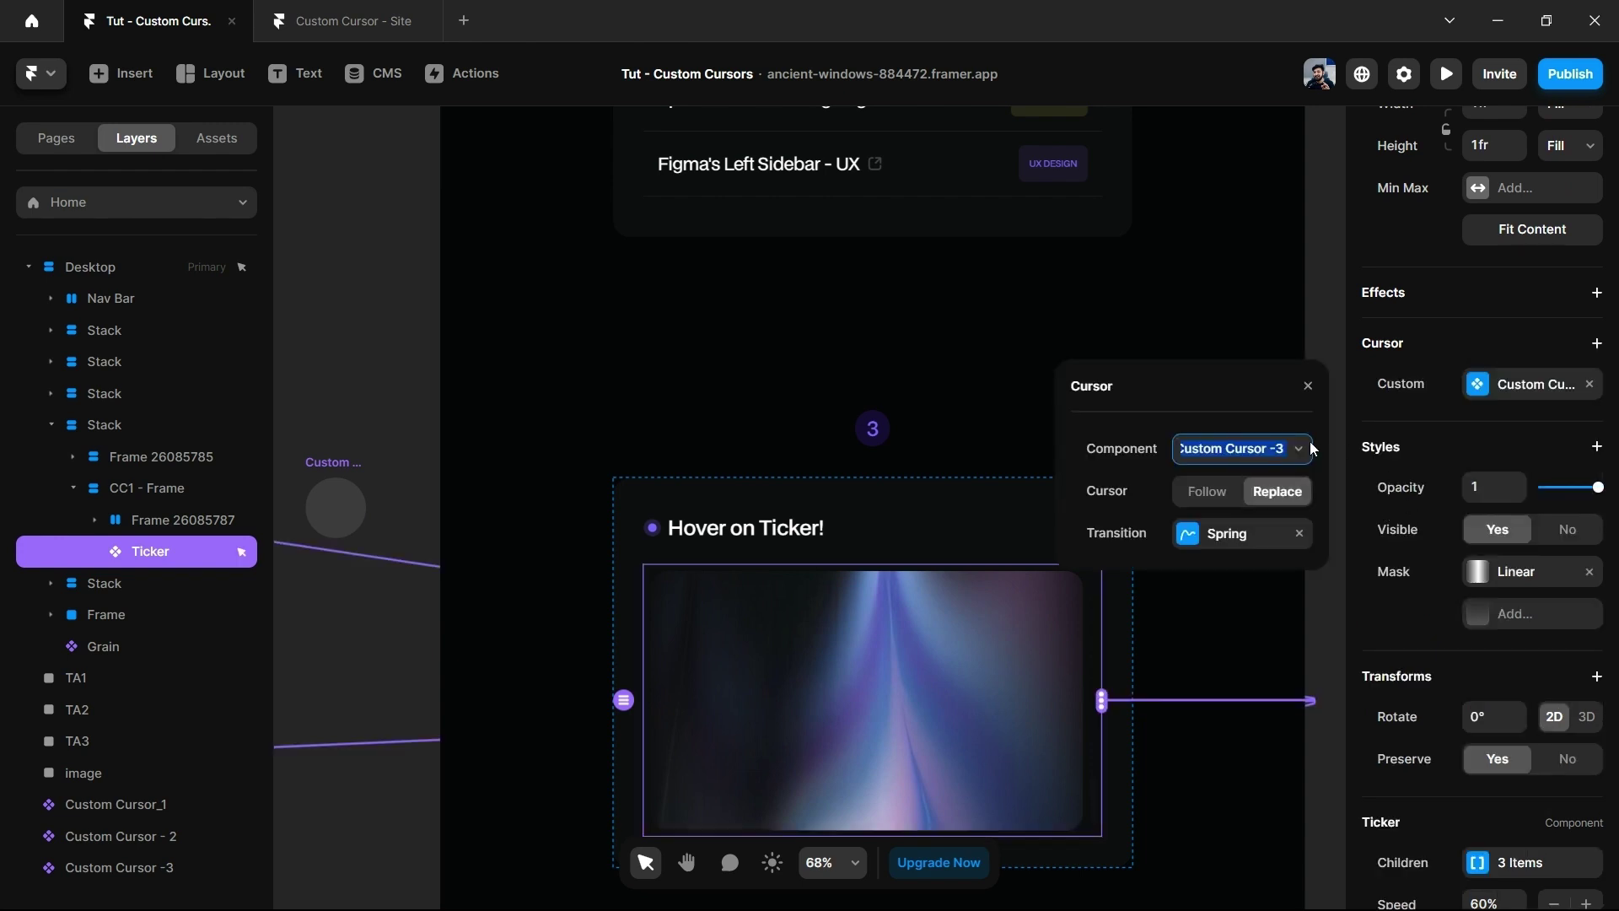
pyautogui.click(1303, 453)
pyautogui.click(1218, 549)
pyautogui.click(1230, 544)
pyautogui.click(1075, 386)
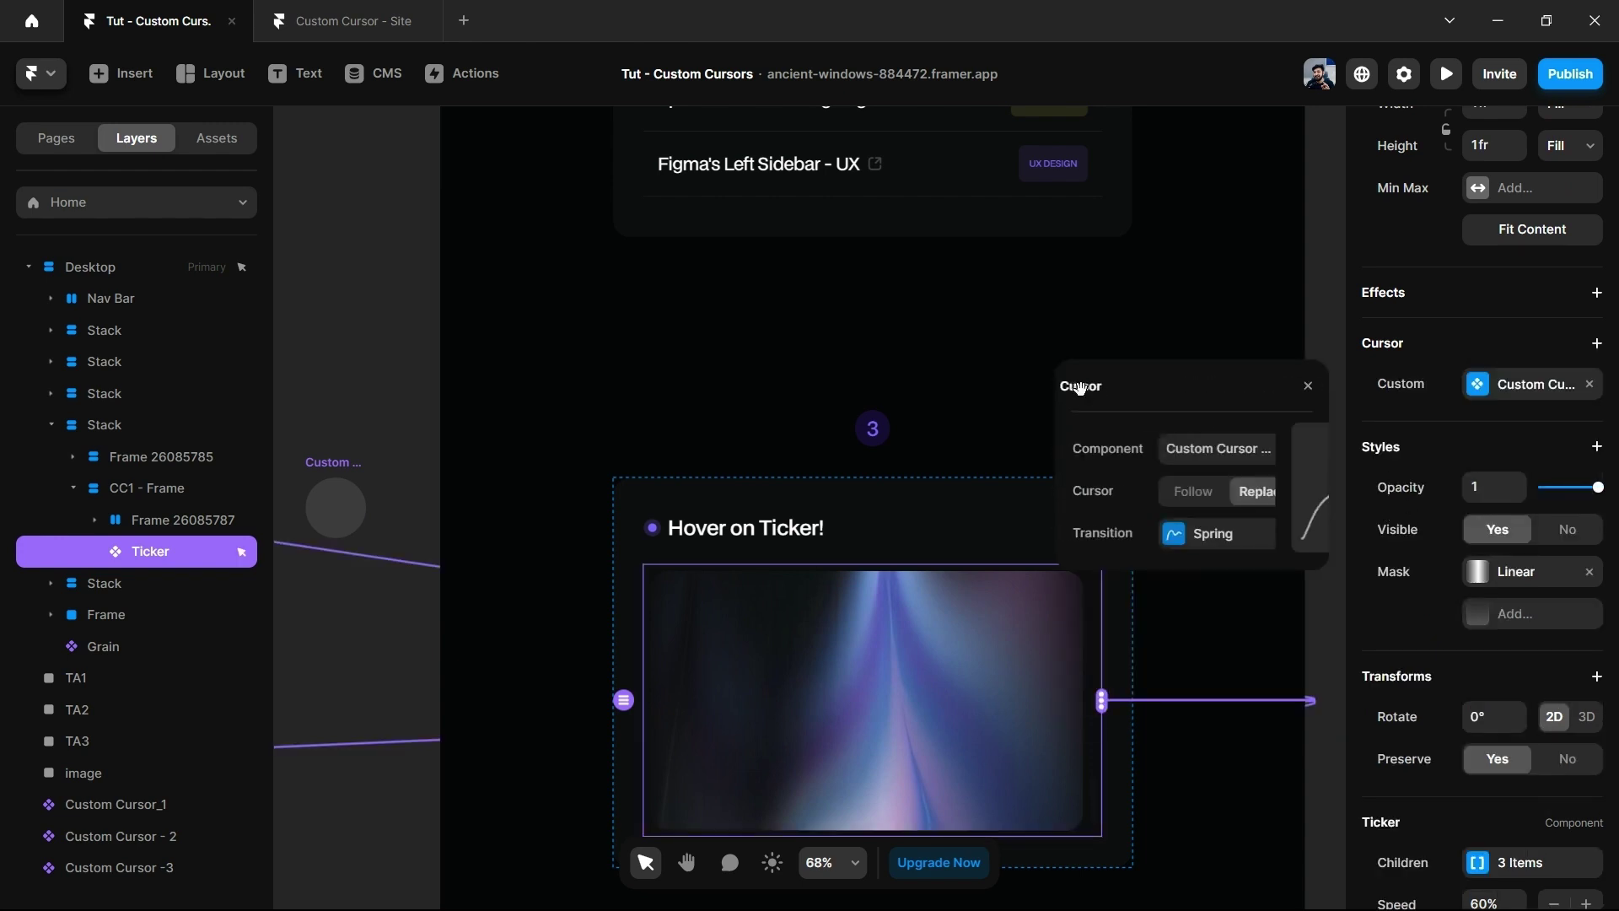
pyautogui.click(1317, 345)
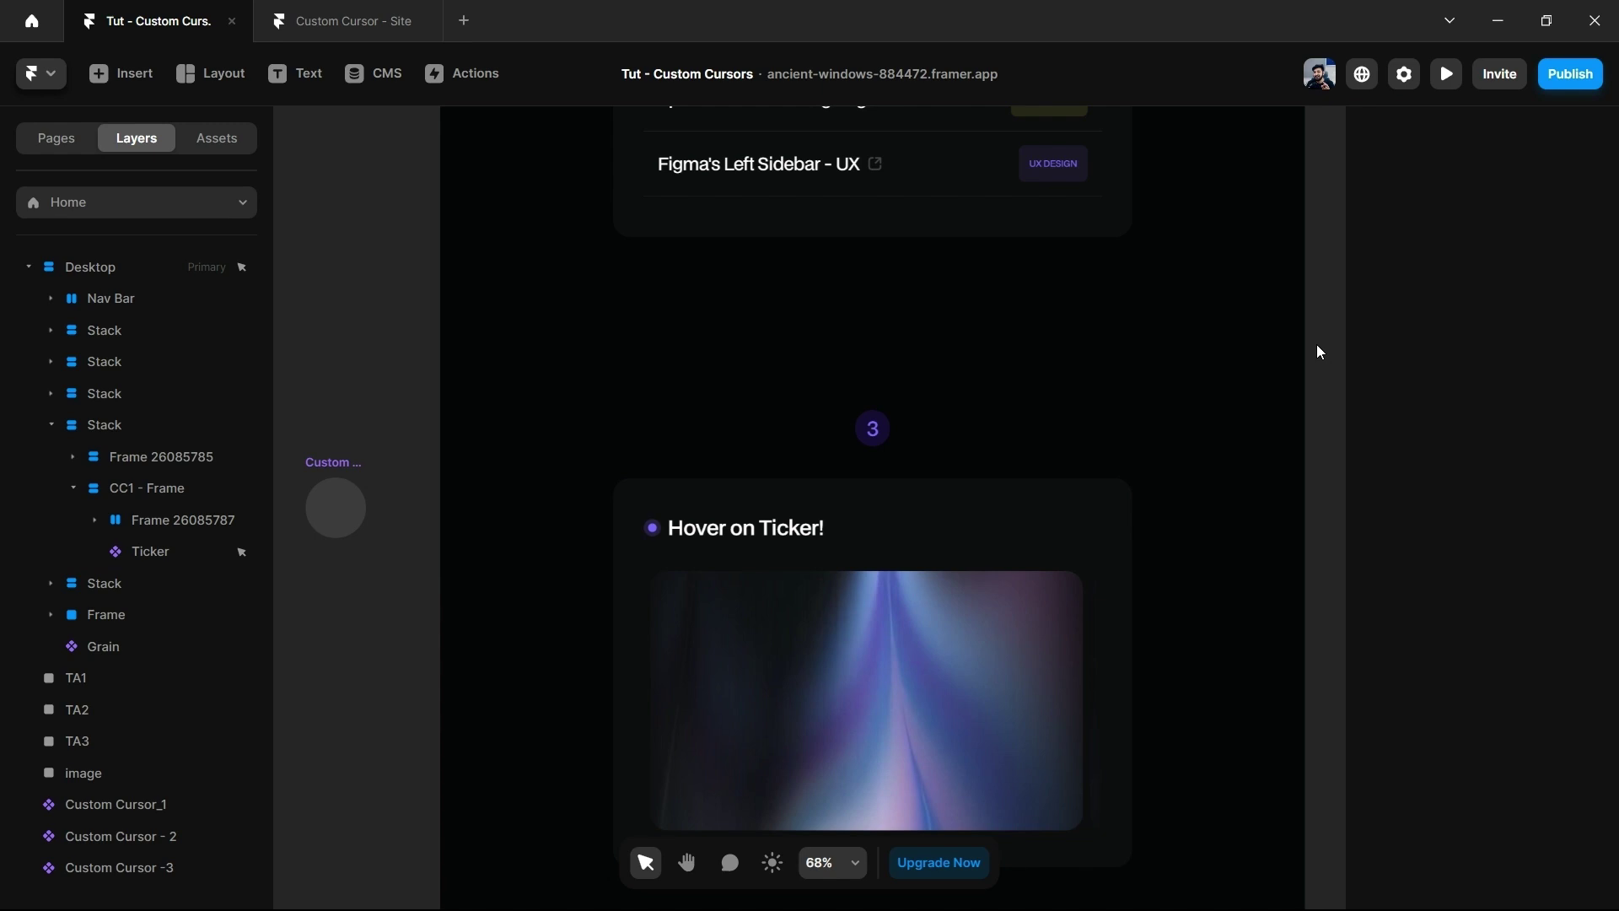
# Preview with Ctrl+P, test the circle cursor over the Hover on Ticker cards, then exit.
pyautogui.hotkey('ctrl', 'p')
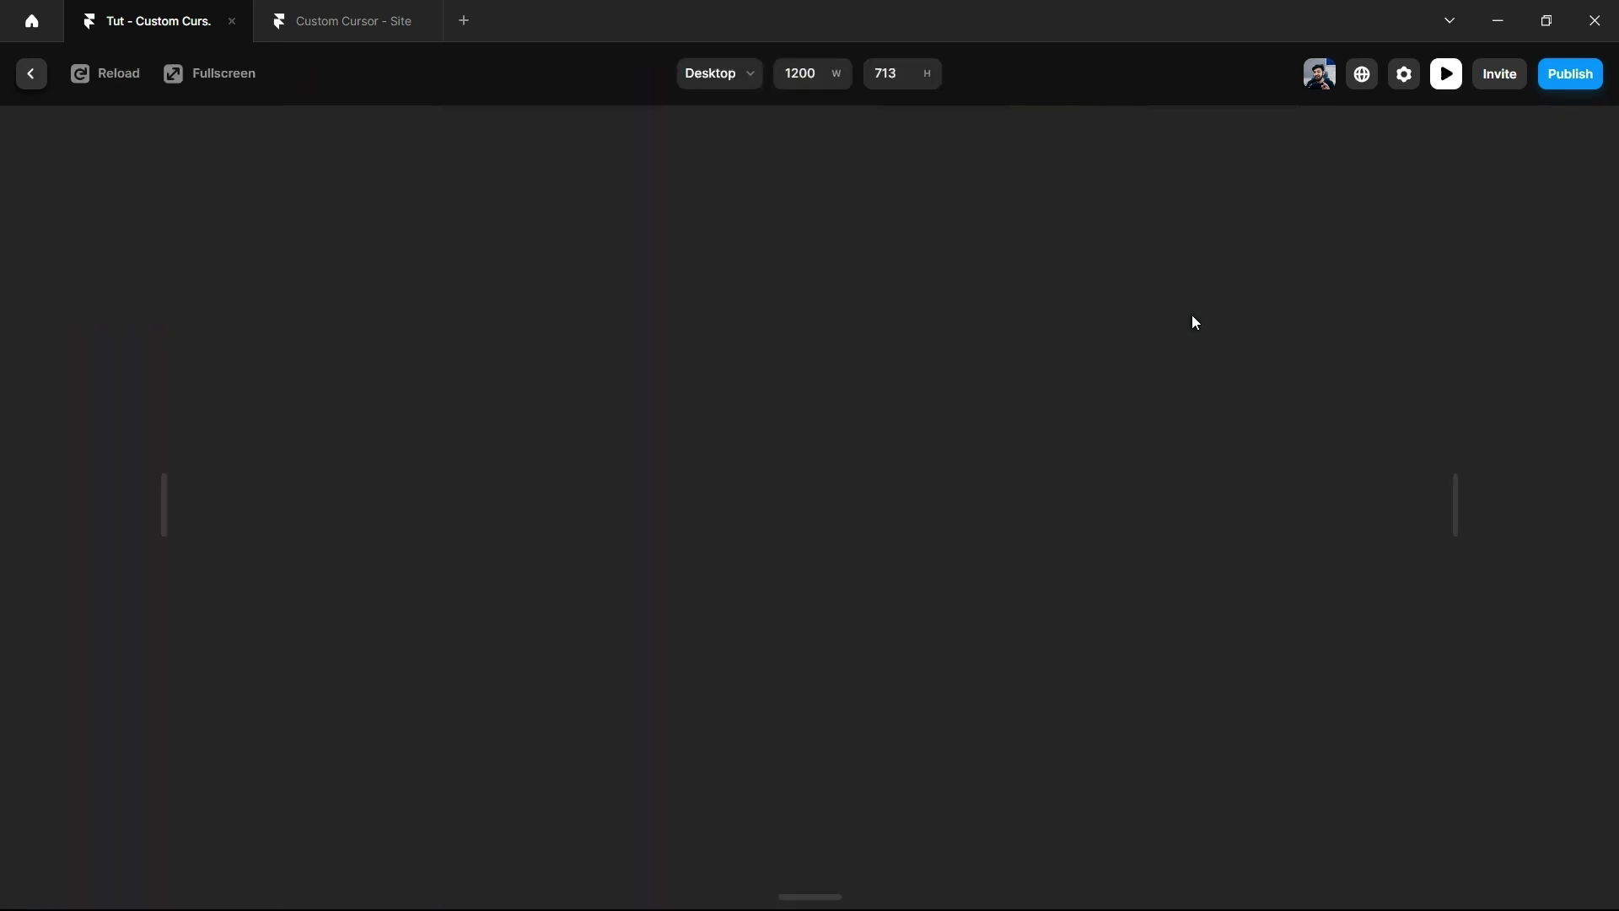
pyautogui.scroll(-10, 1298, 456)
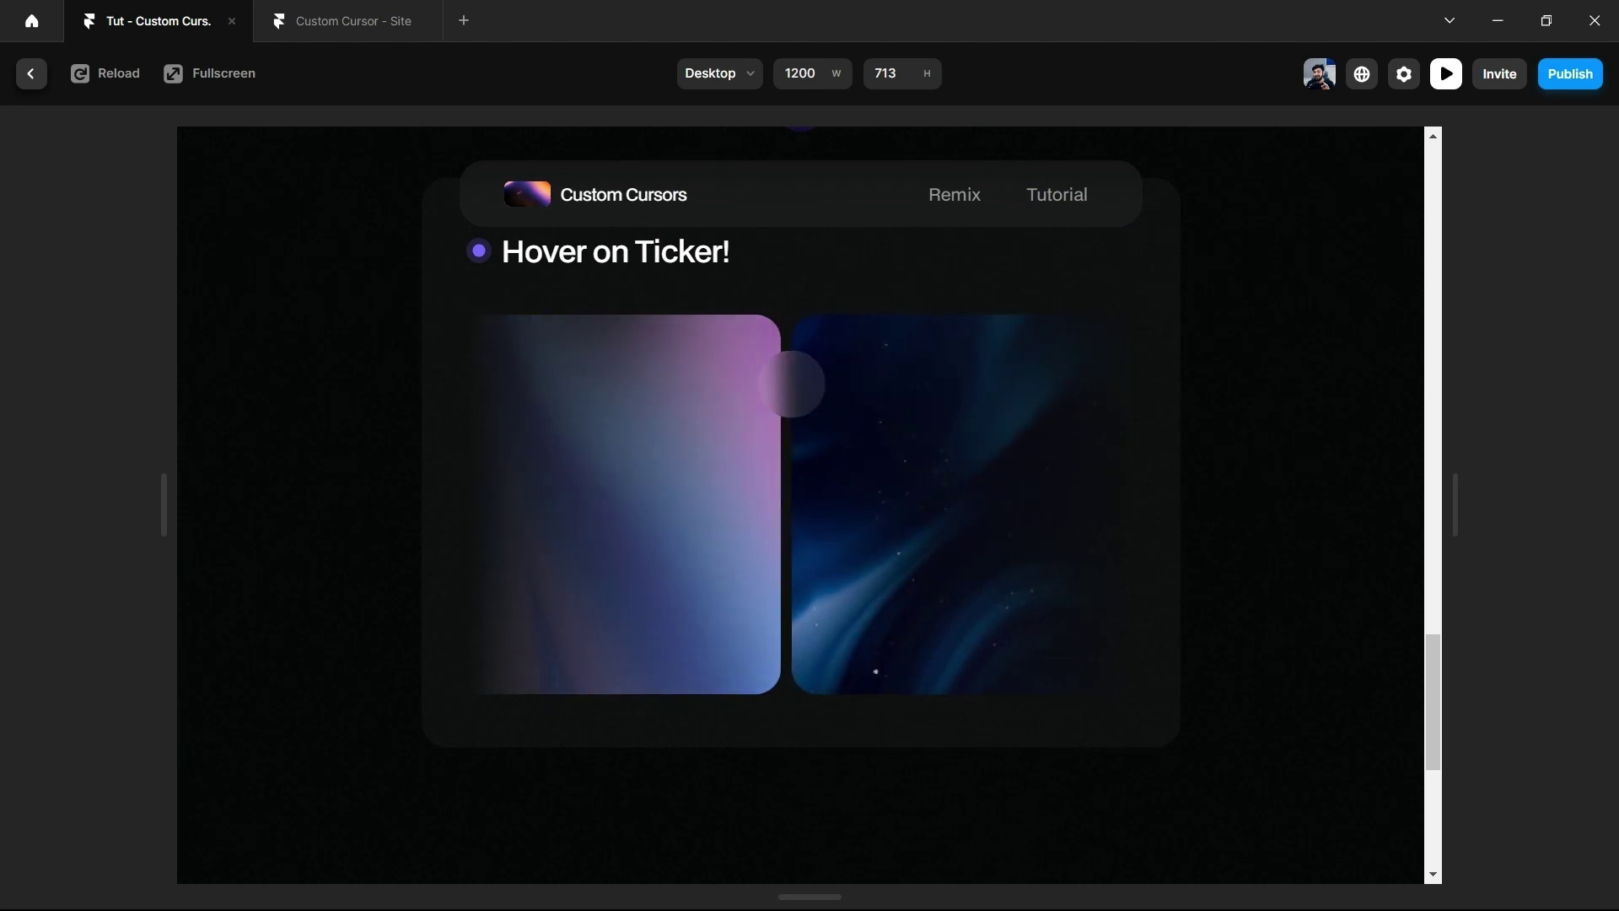
pyautogui.scroll(-5, 1272, 609)
pyautogui.scroll(15, 1292, 467)
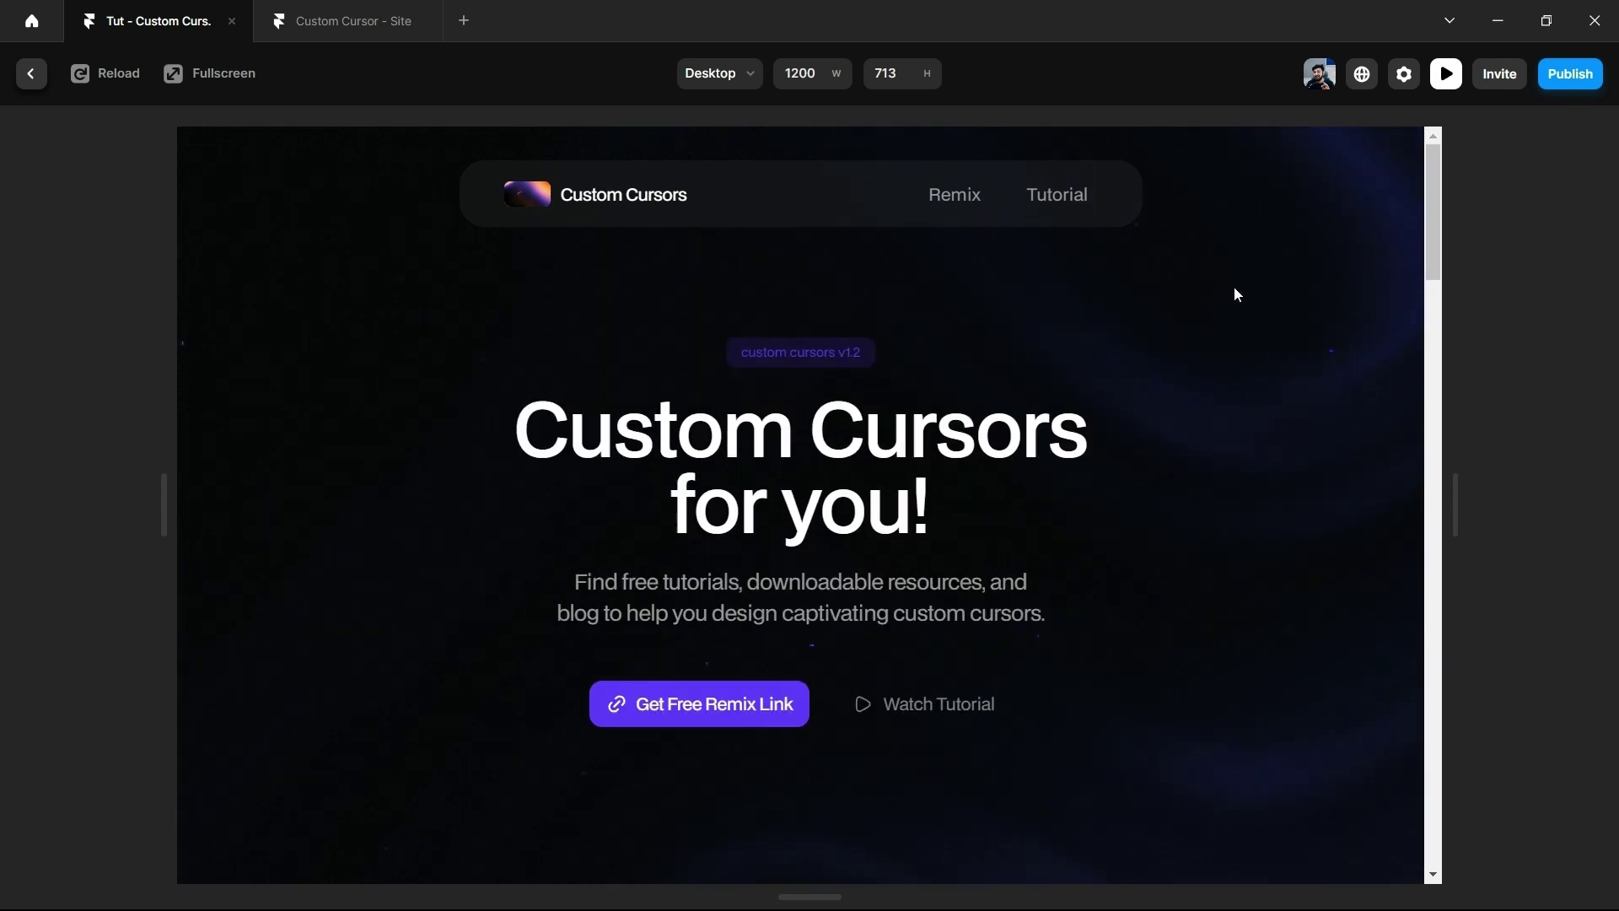
pyautogui.scroll(-5, 1237, 294)
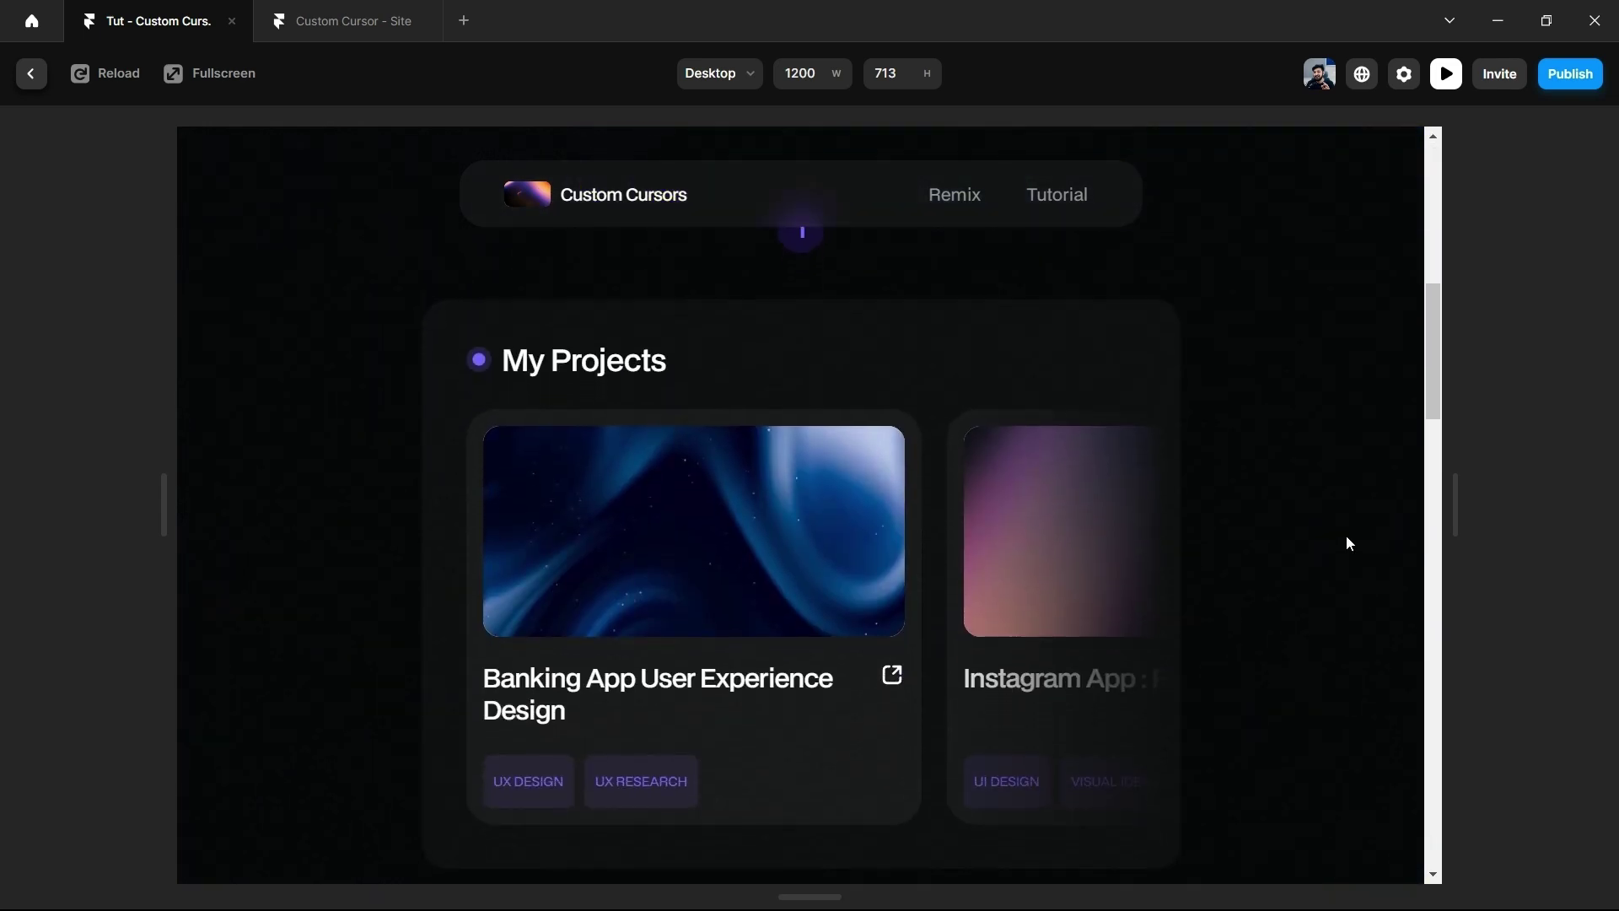
pyautogui.scroll(5, 1328, 479)
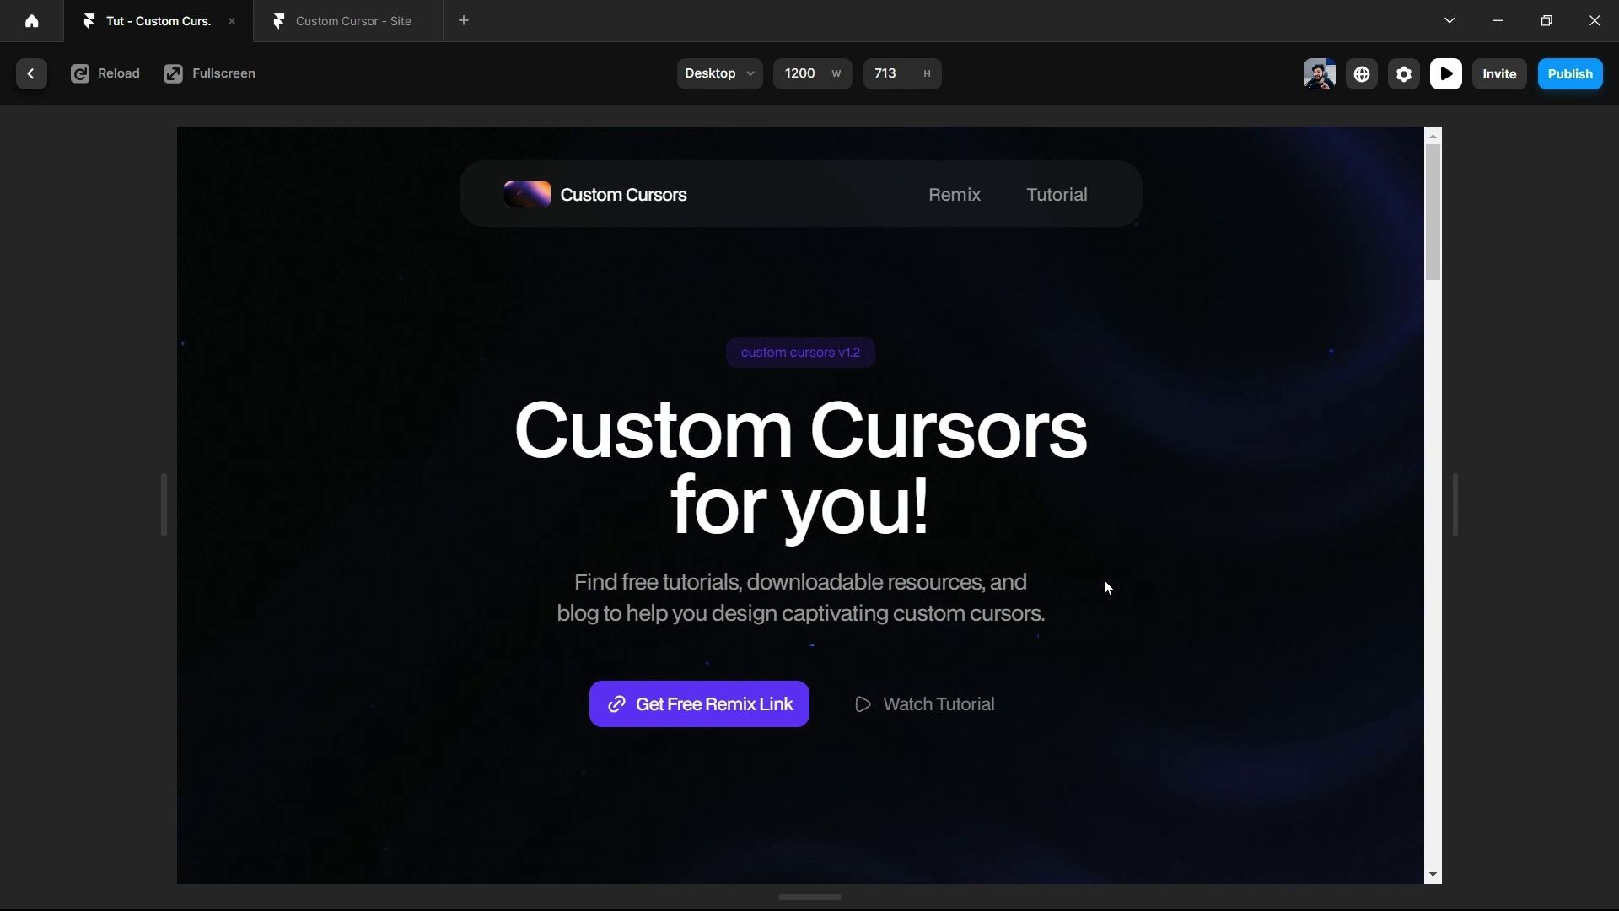
pyautogui.press('Escape')
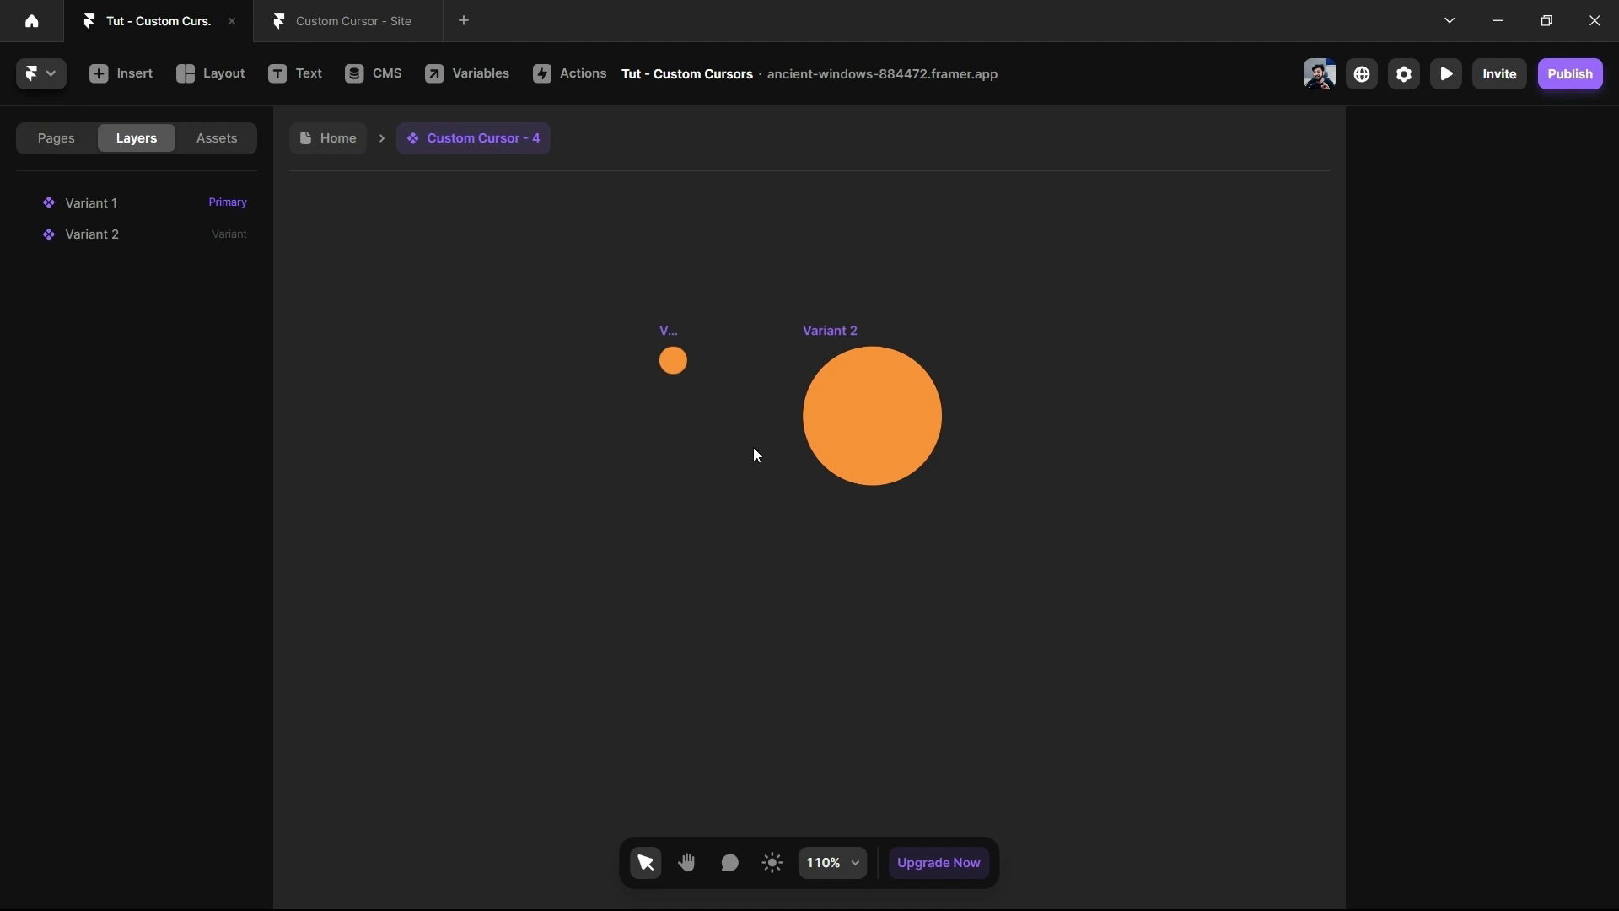
# Select Custom Cursor - 4's small Variant 1 circle, then go back to the Home canvas.
pyautogui.click(666, 369)
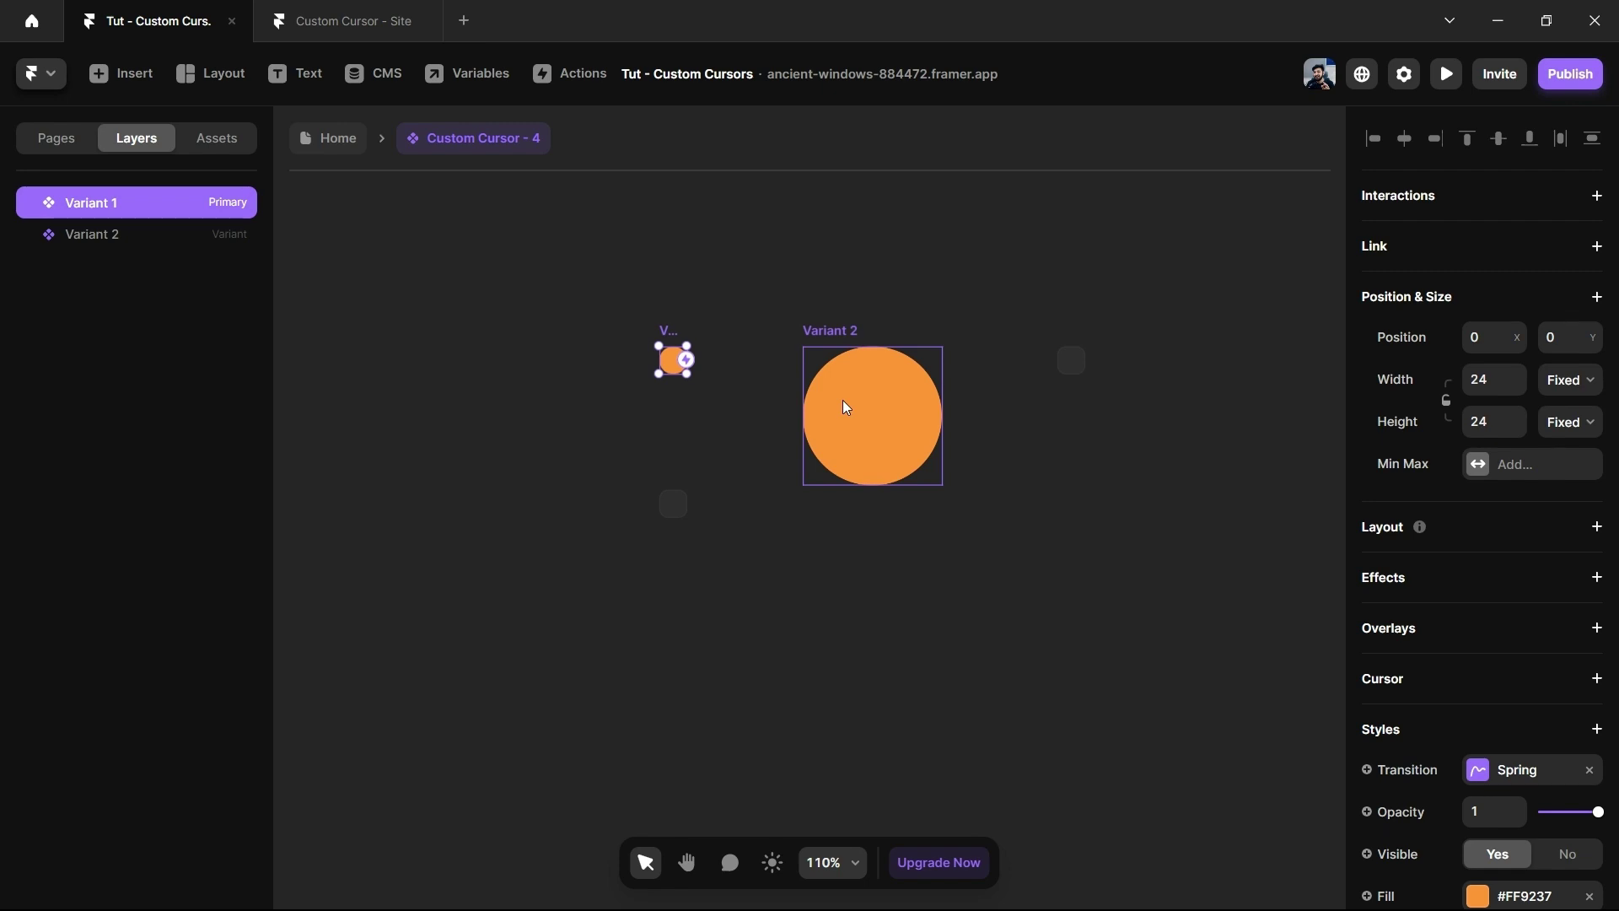
pyautogui.click(338, 153)
# Give the Desktop page frame a Custom Cursor - 4 component cursor that follows the pointer.
pyautogui.scroll(10, 975, 380)
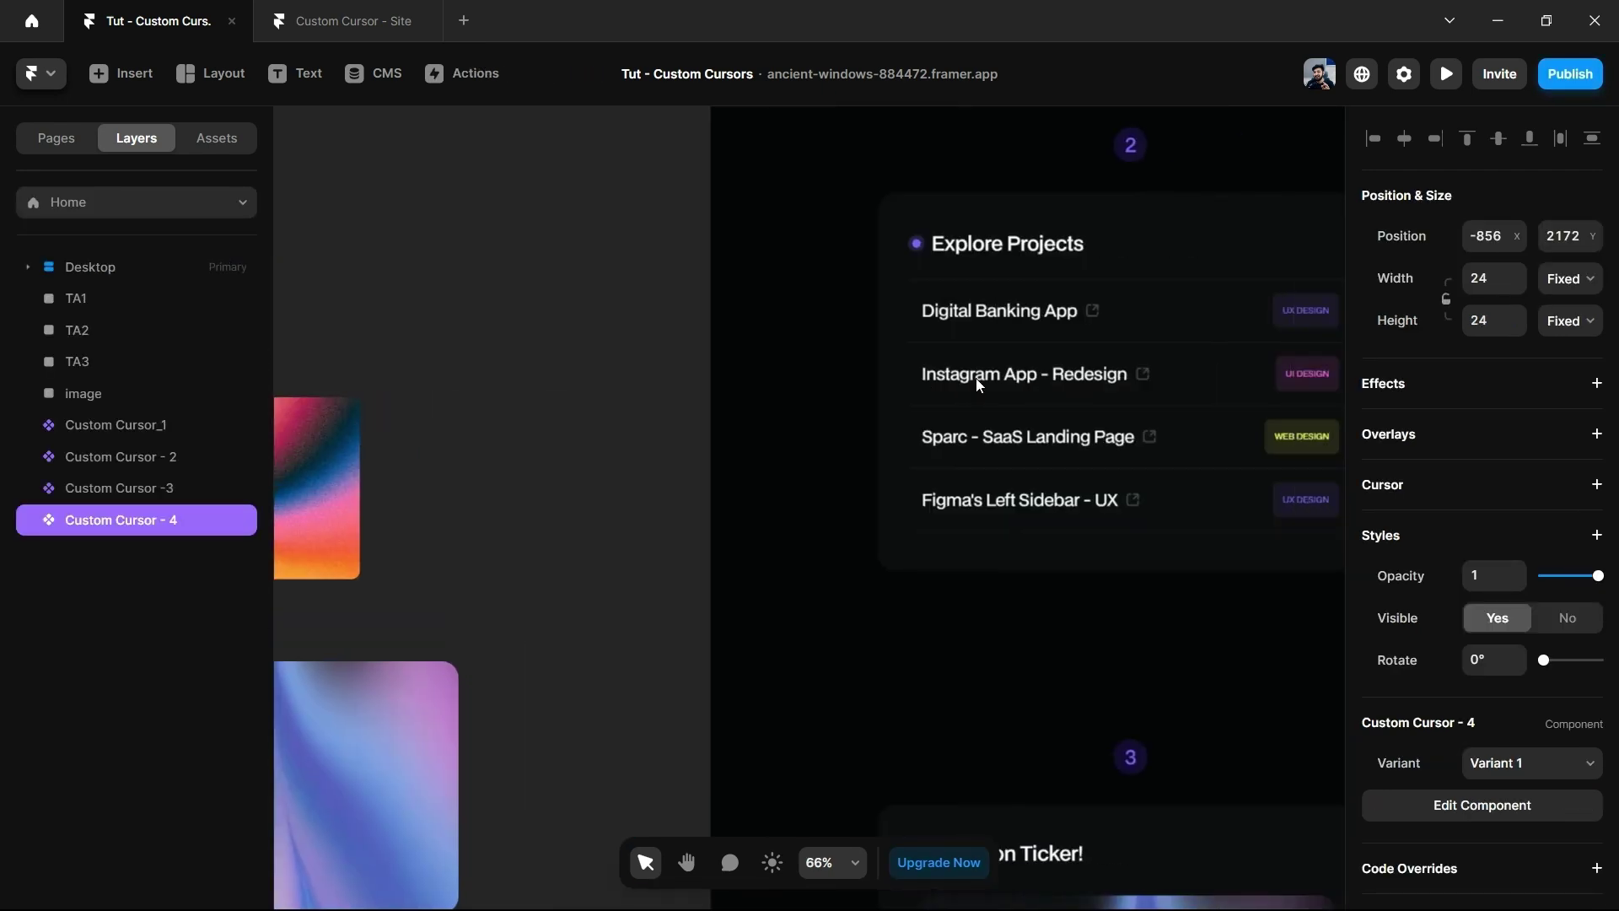
pyautogui.scroll(1, 975, 384)
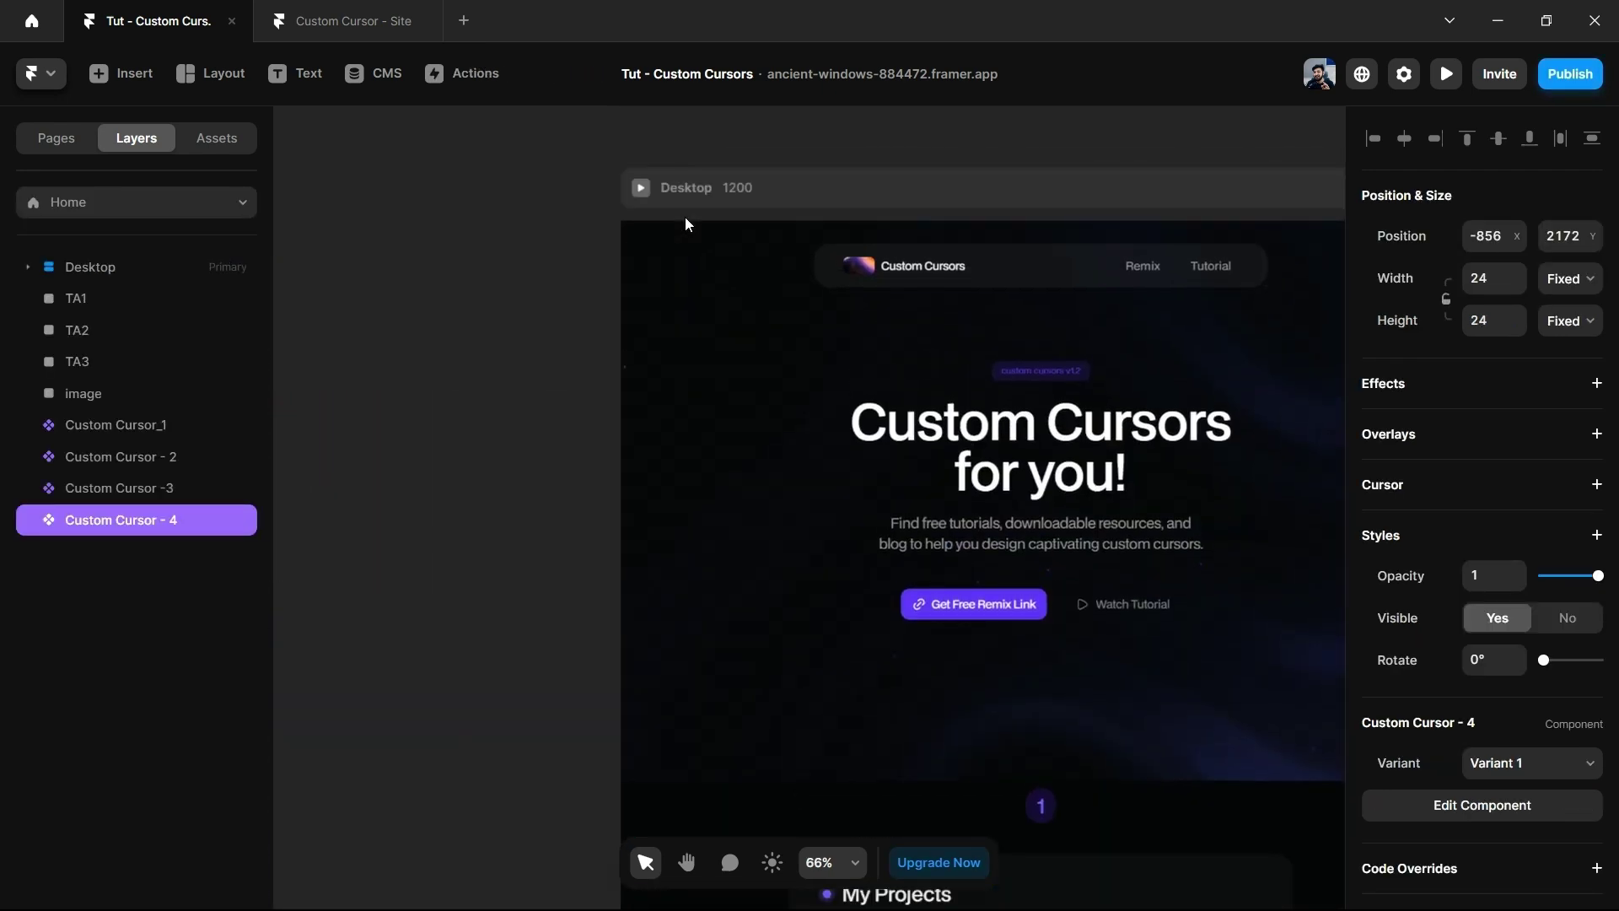
pyautogui.click(685, 216)
pyautogui.hscroll(5, 1303, 534)
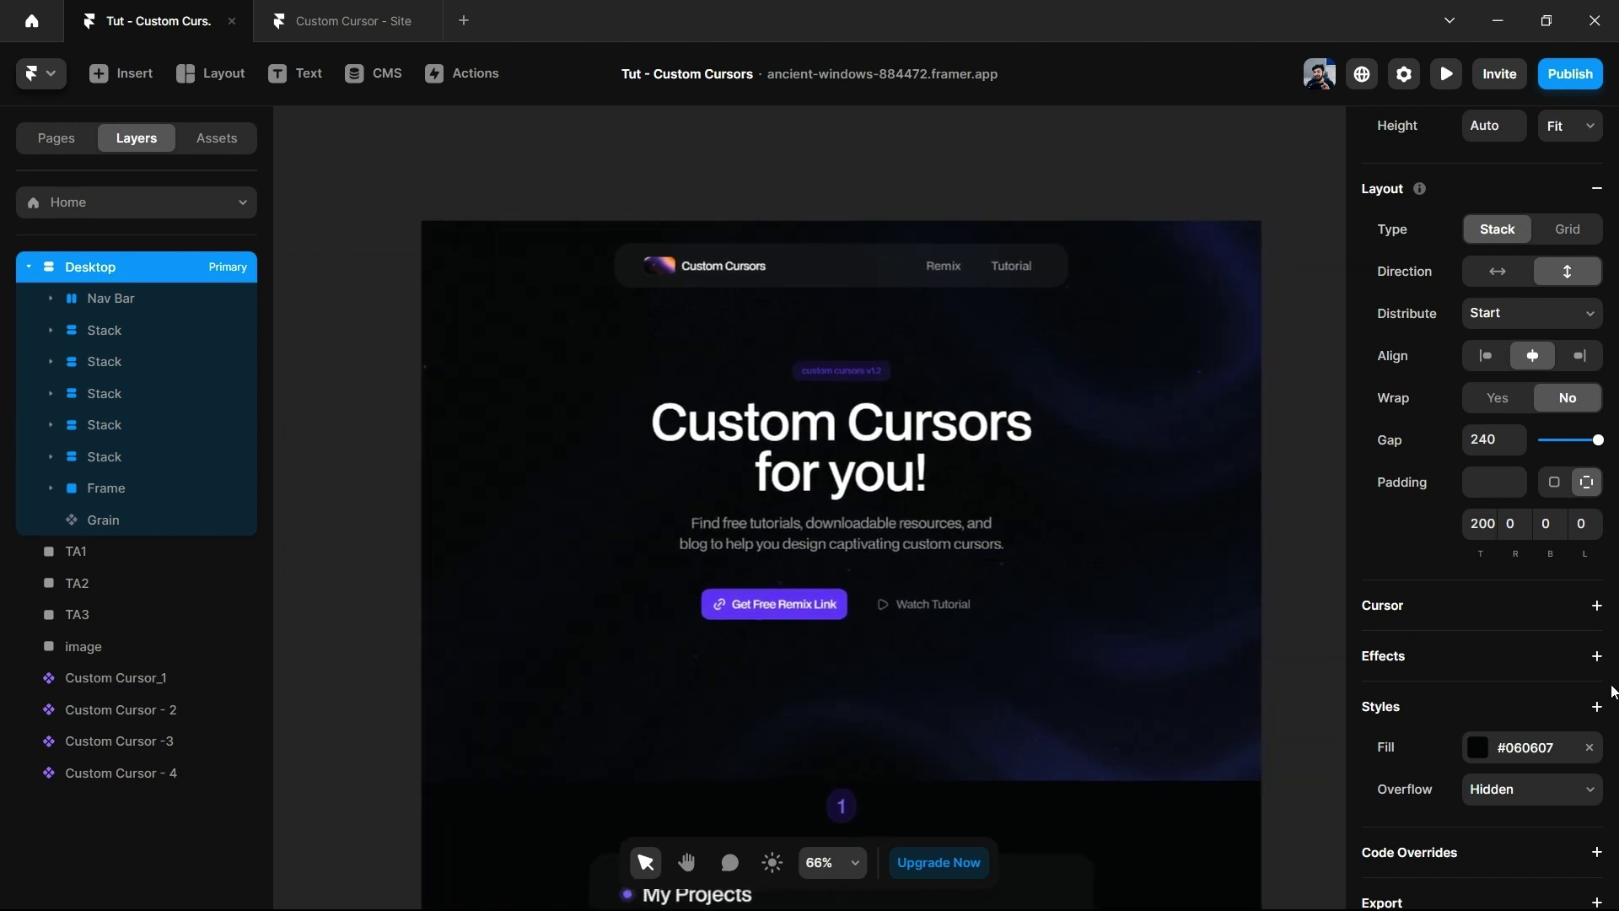
pyautogui.click(1598, 607)
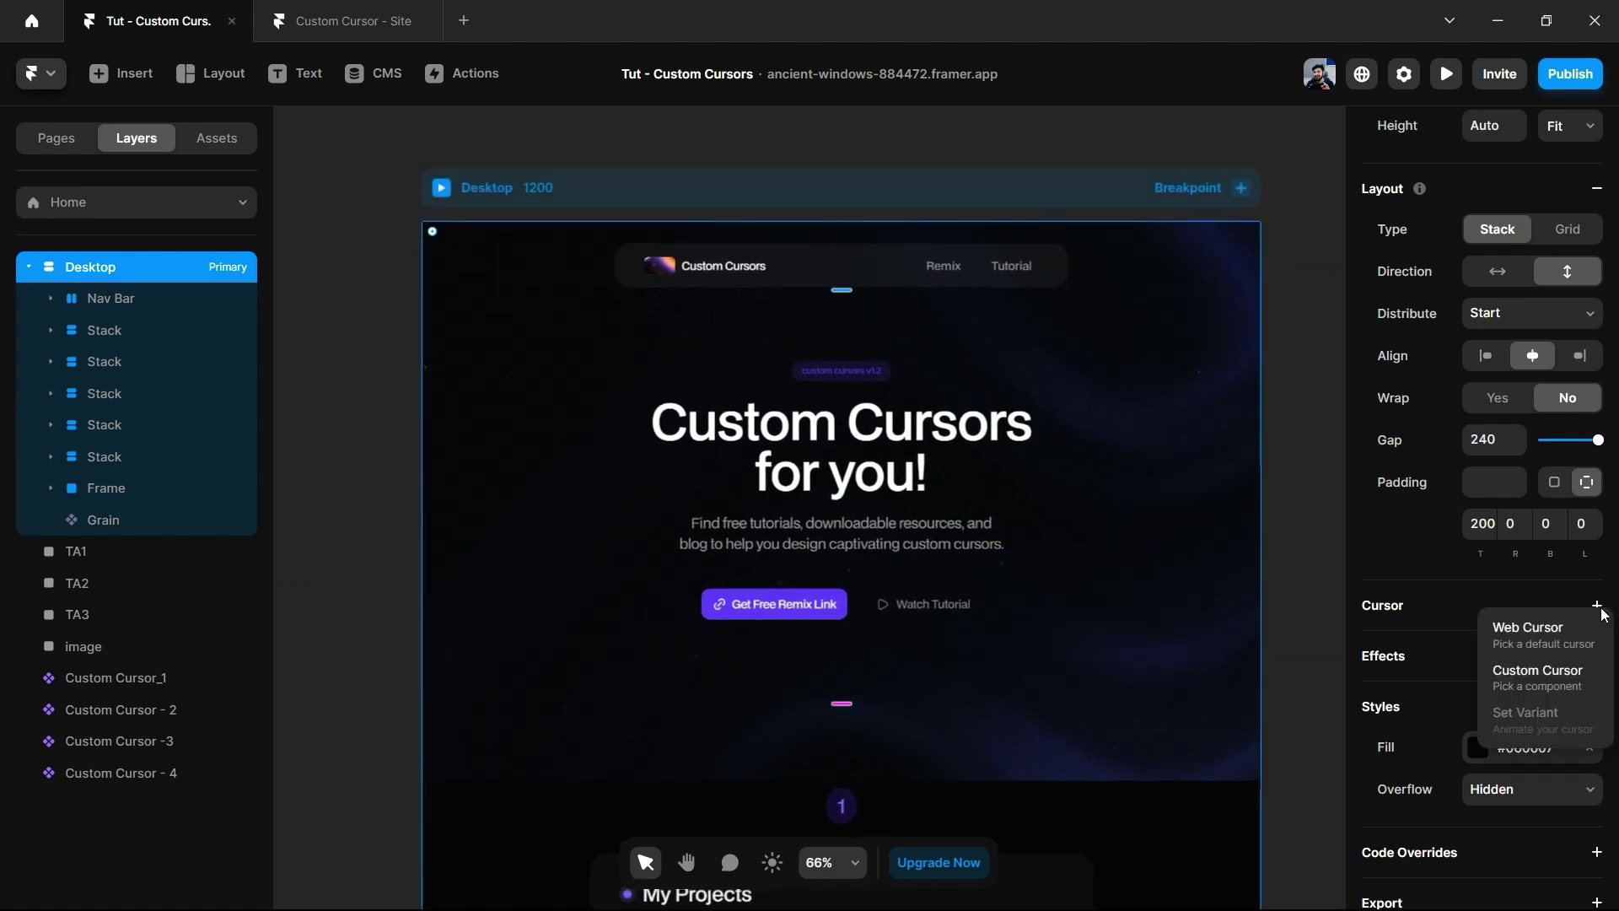
pyautogui.click(1538, 673)
pyautogui.click(1298, 614)
pyautogui.click(1225, 672)
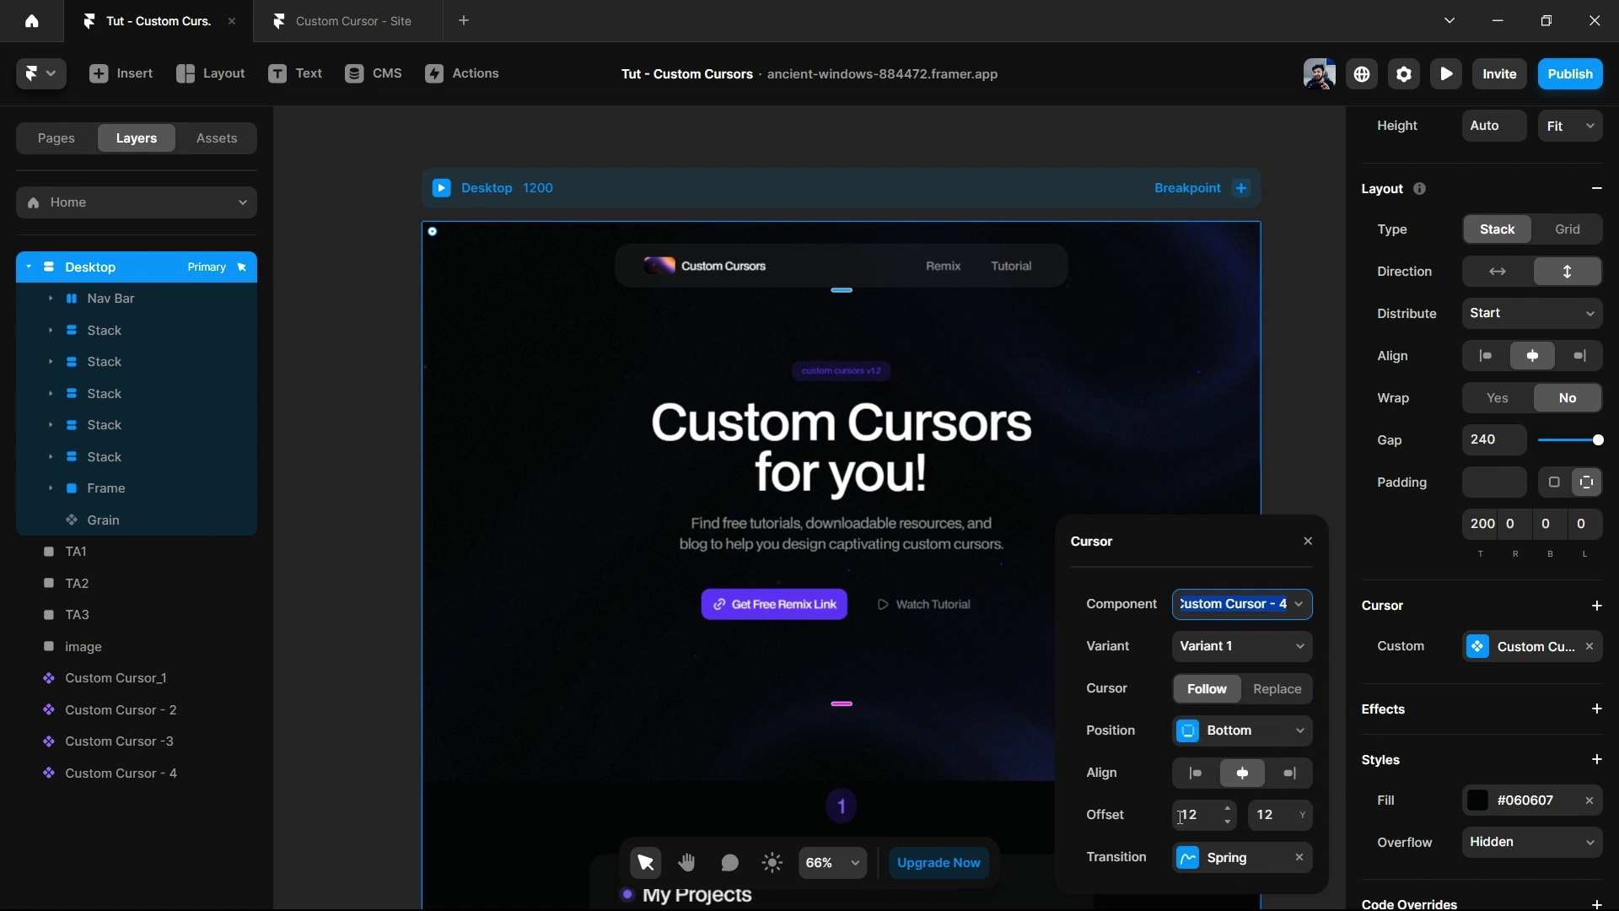
pyautogui.click(1306, 445)
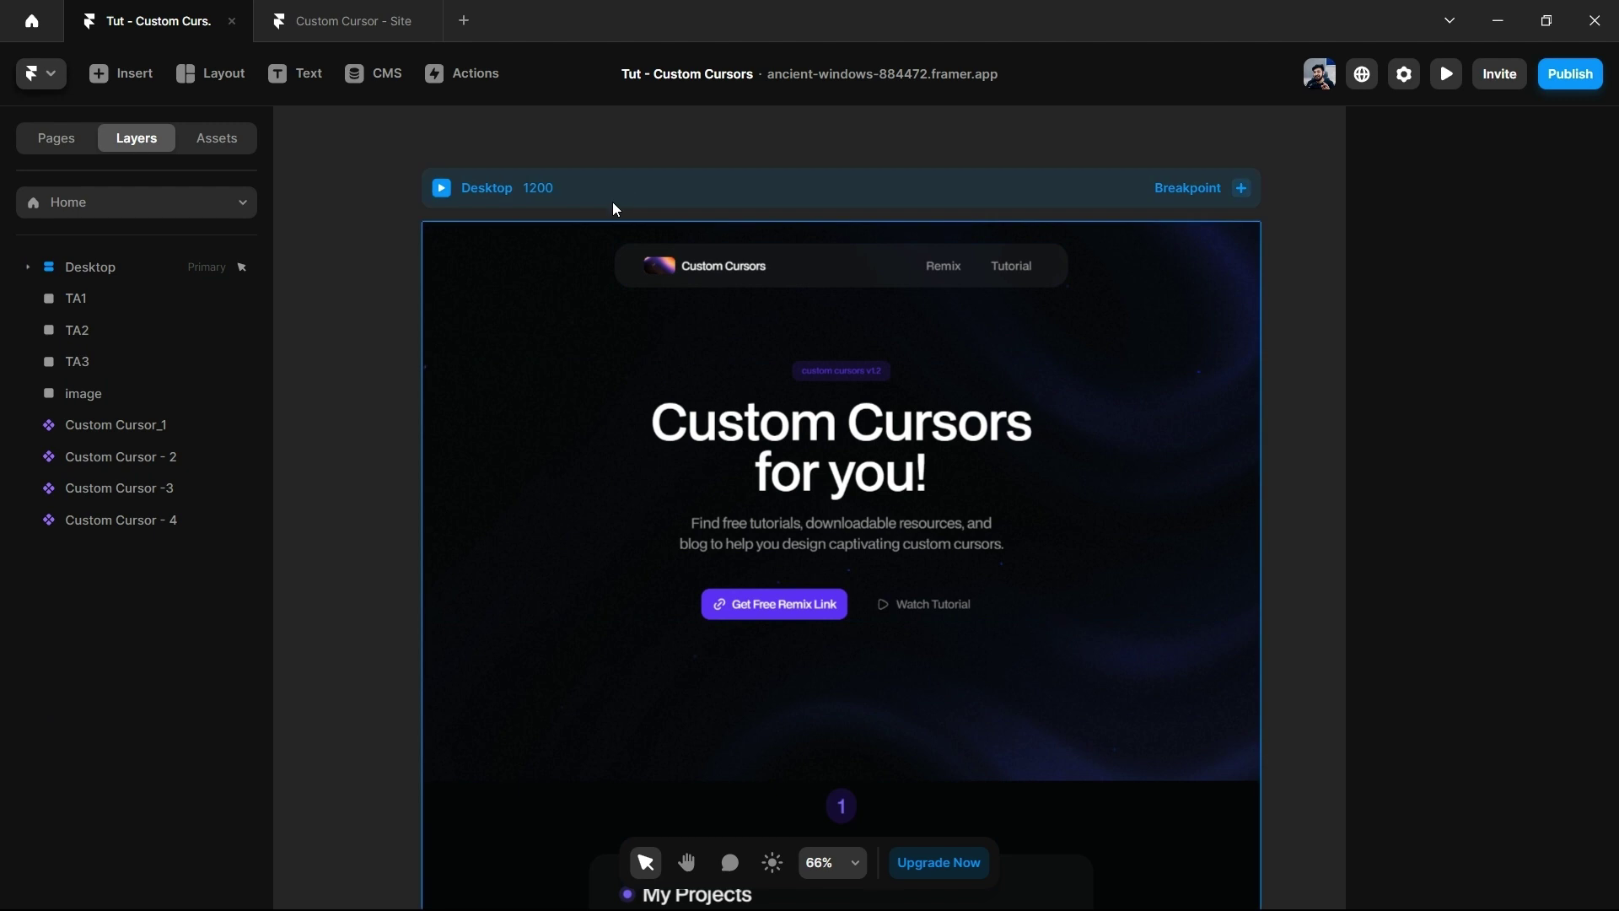
# Set the hero stack to switch the cursor to Custom Cursor - 4 Variant 2, then preview.
pyautogui.click(1182, 608)
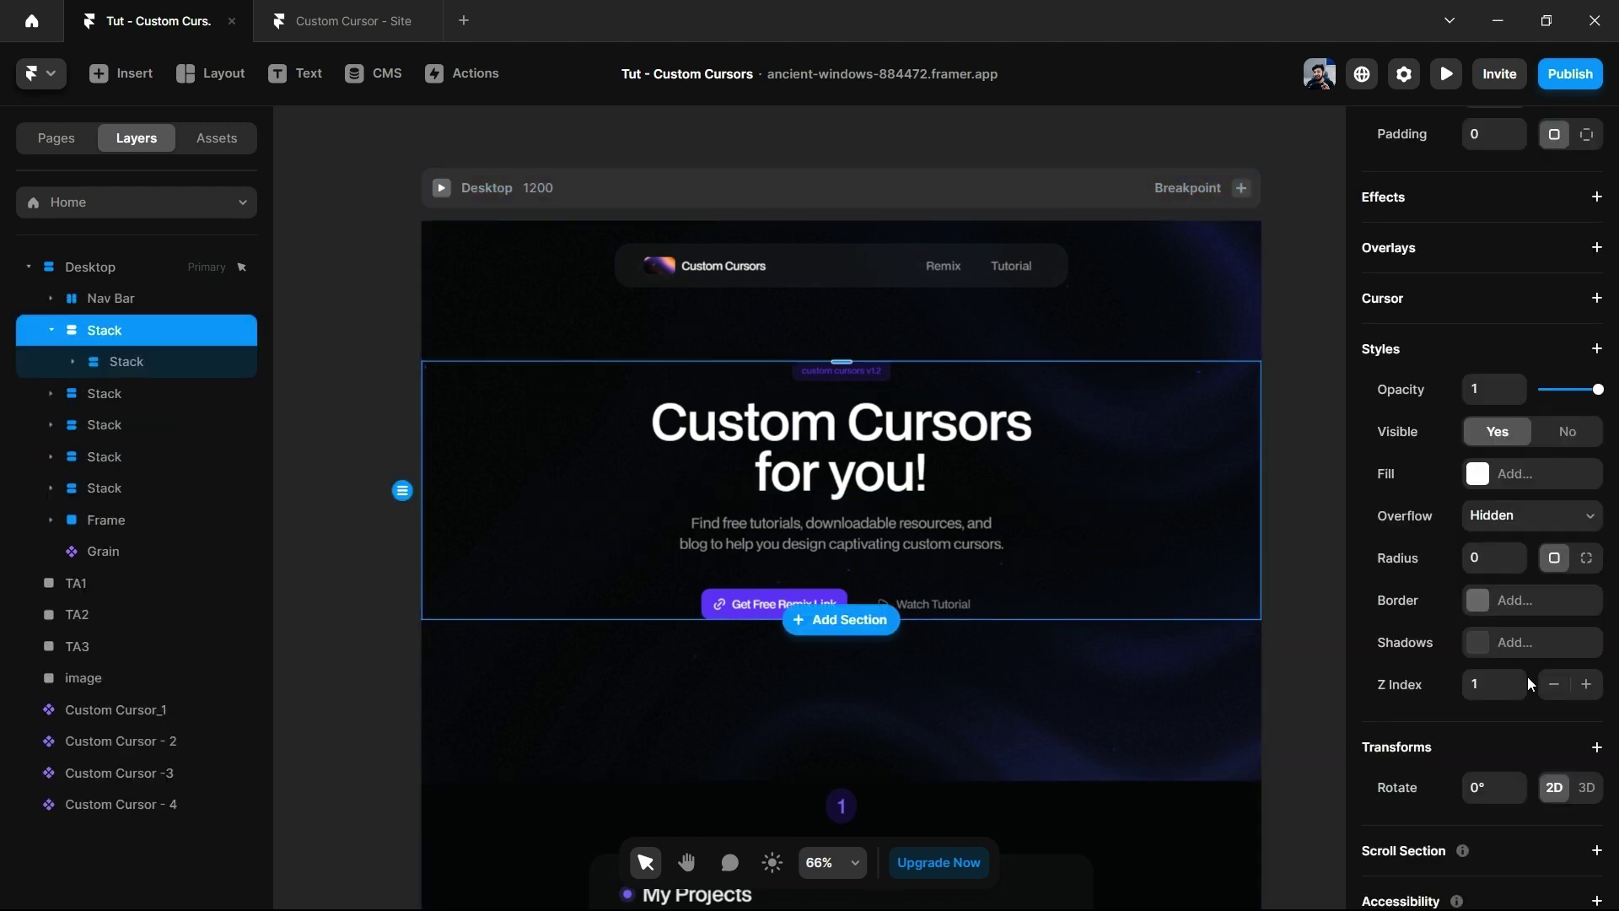
pyautogui.scroll(-2, 1540, 717)
pyautogui.scroll(2, 1553, 404)
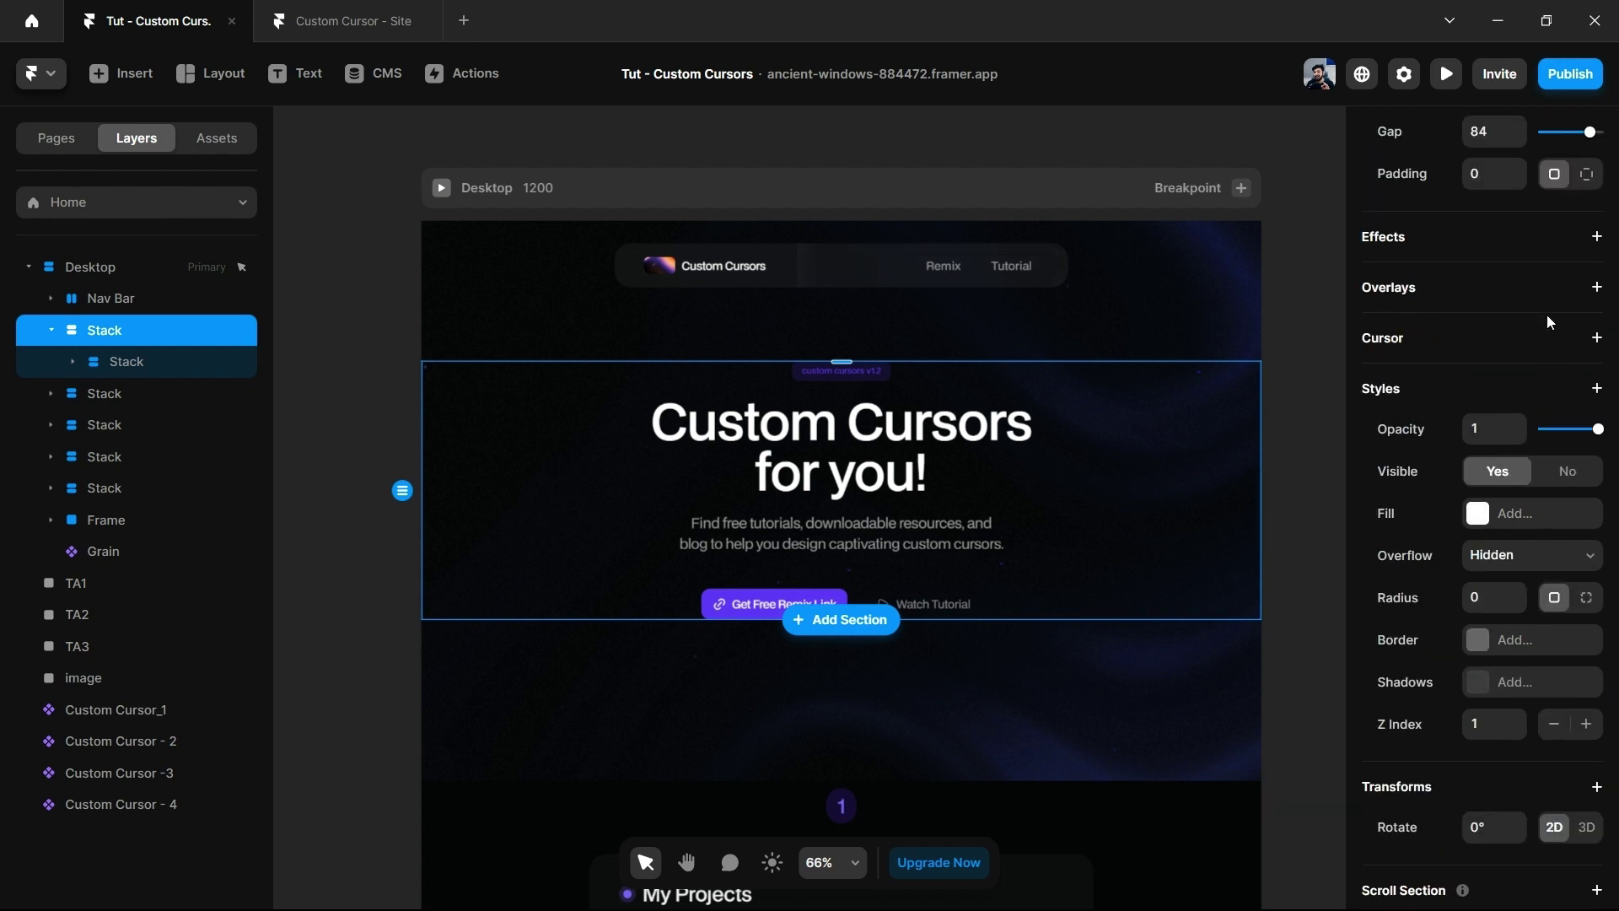
pyautogui.click(1596, 339)
pyautogui.click(1548, 413)
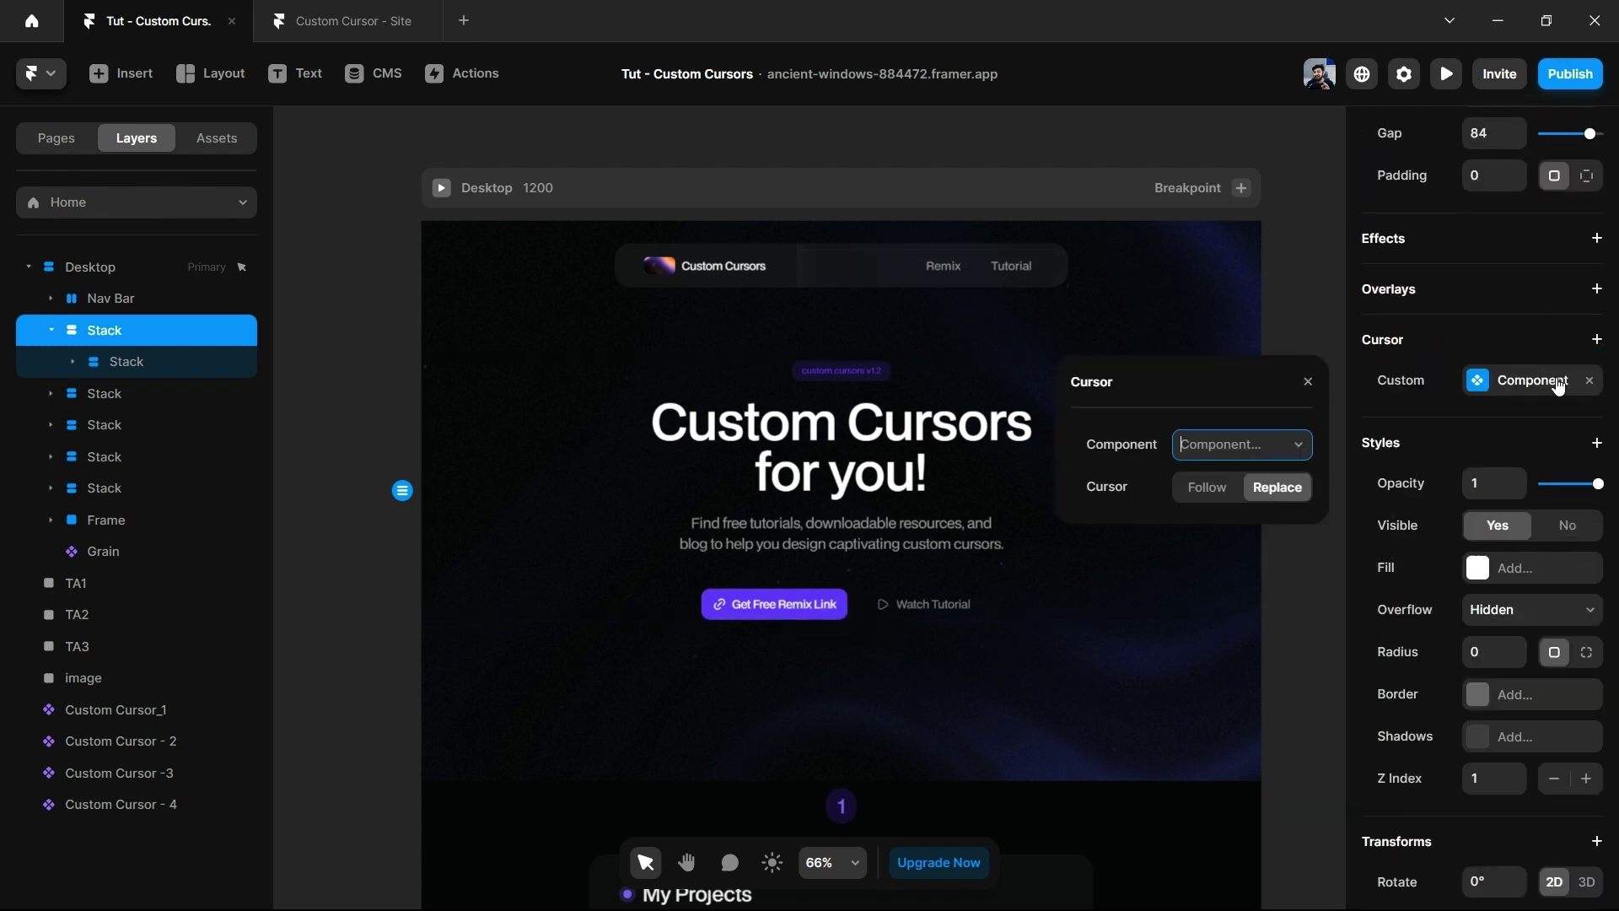
pyautogui.click(1595, 376)
pyautogui.click(1596, 338)
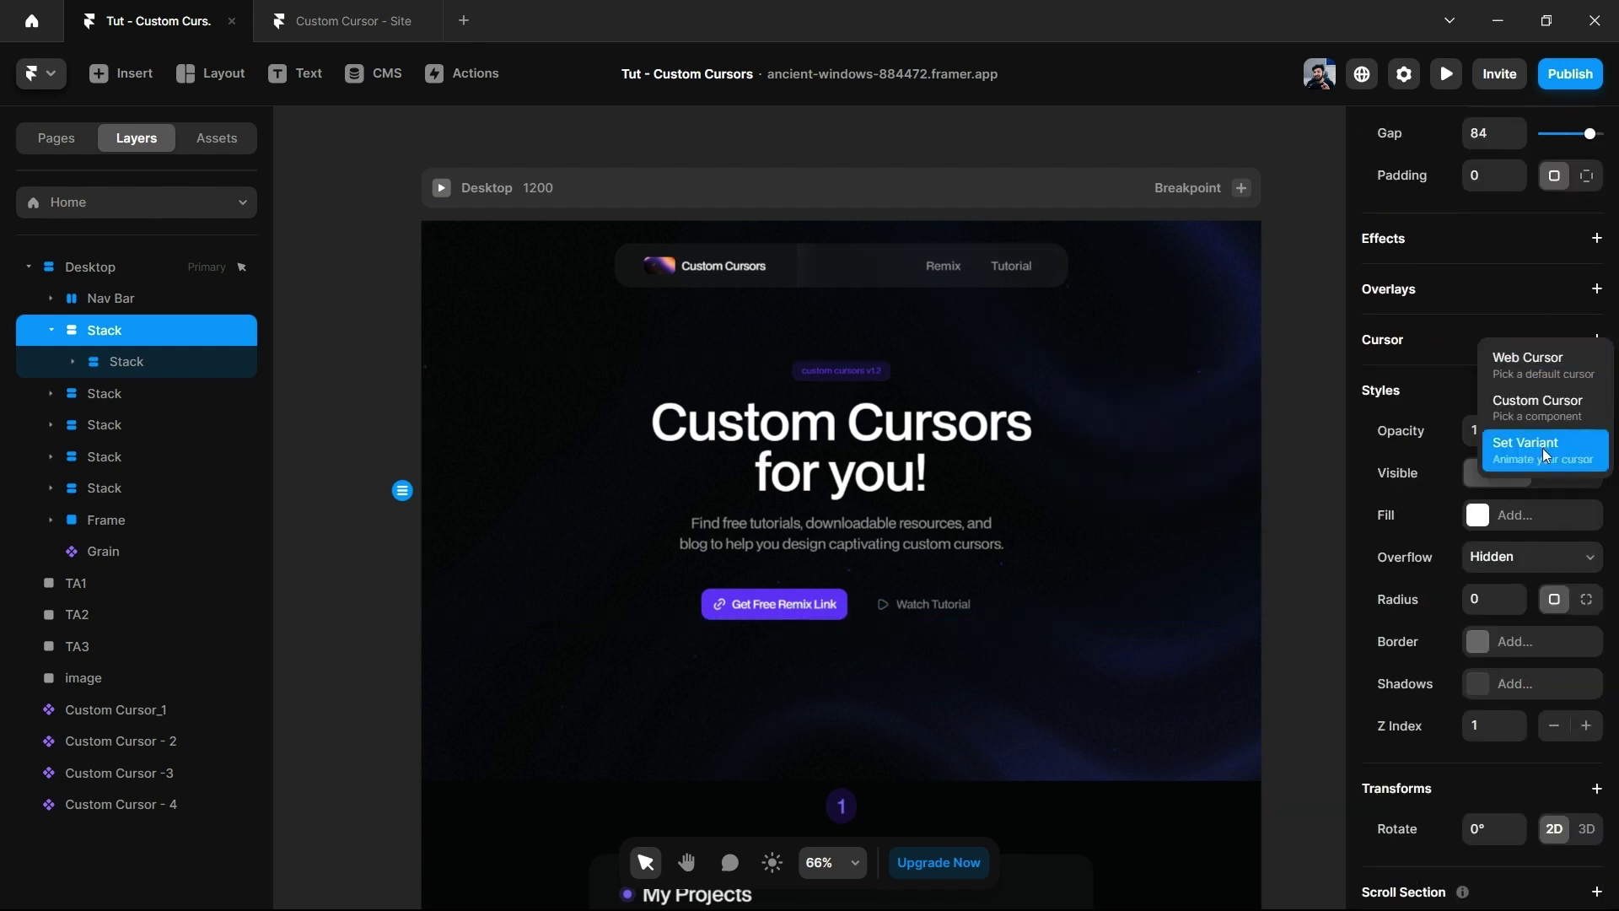
pyautogui.click(1585, 464)
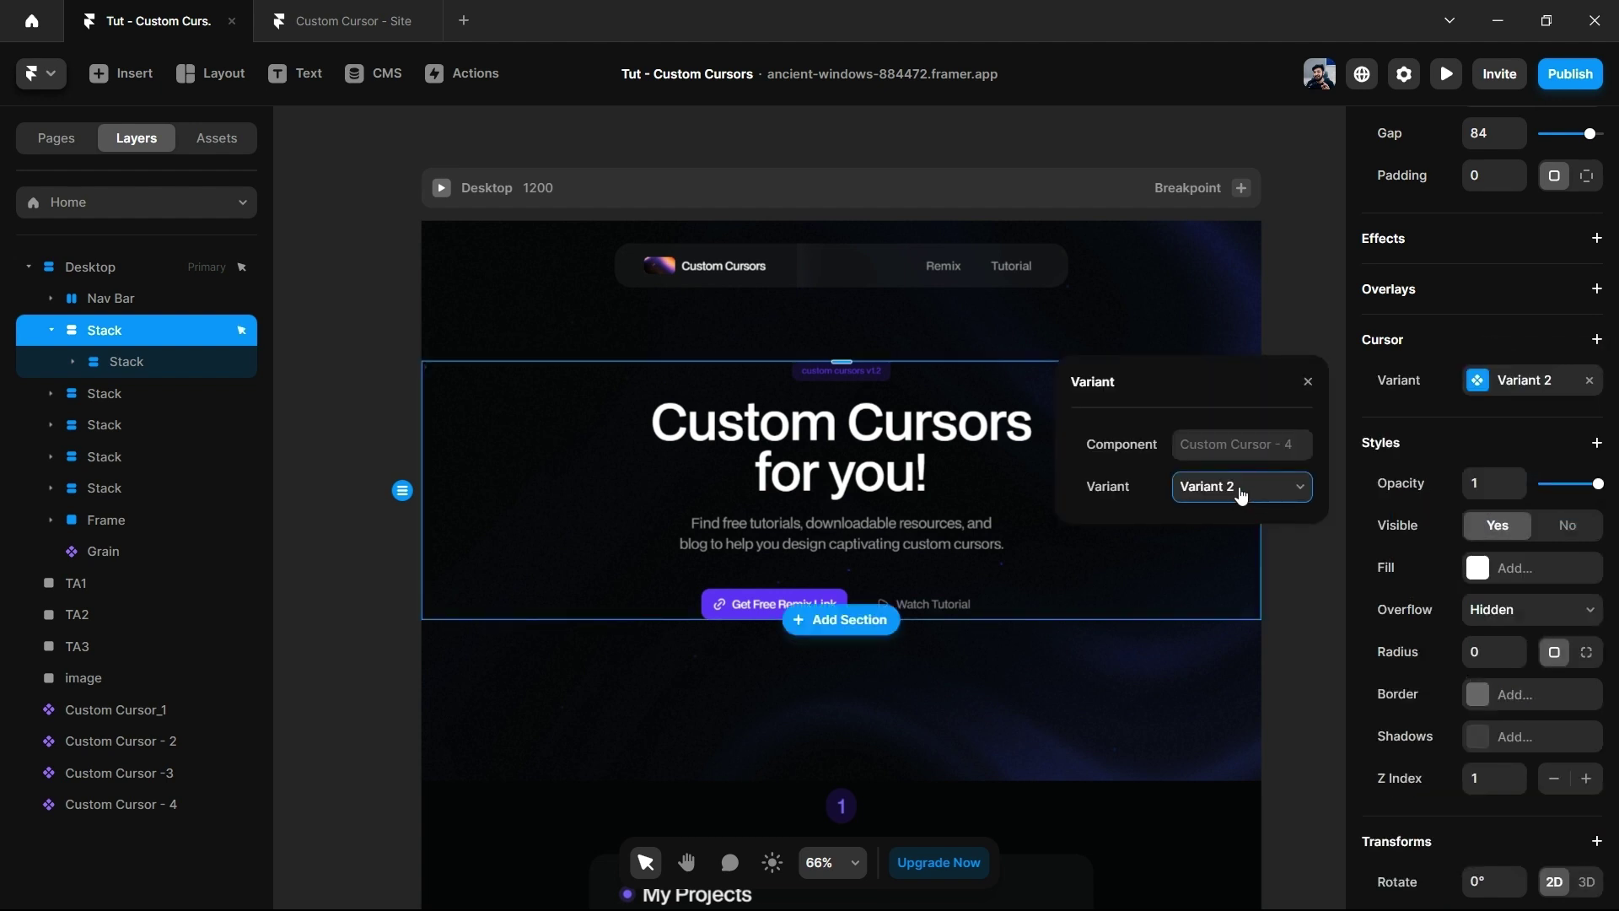
pyautogui.click(1307, 533)
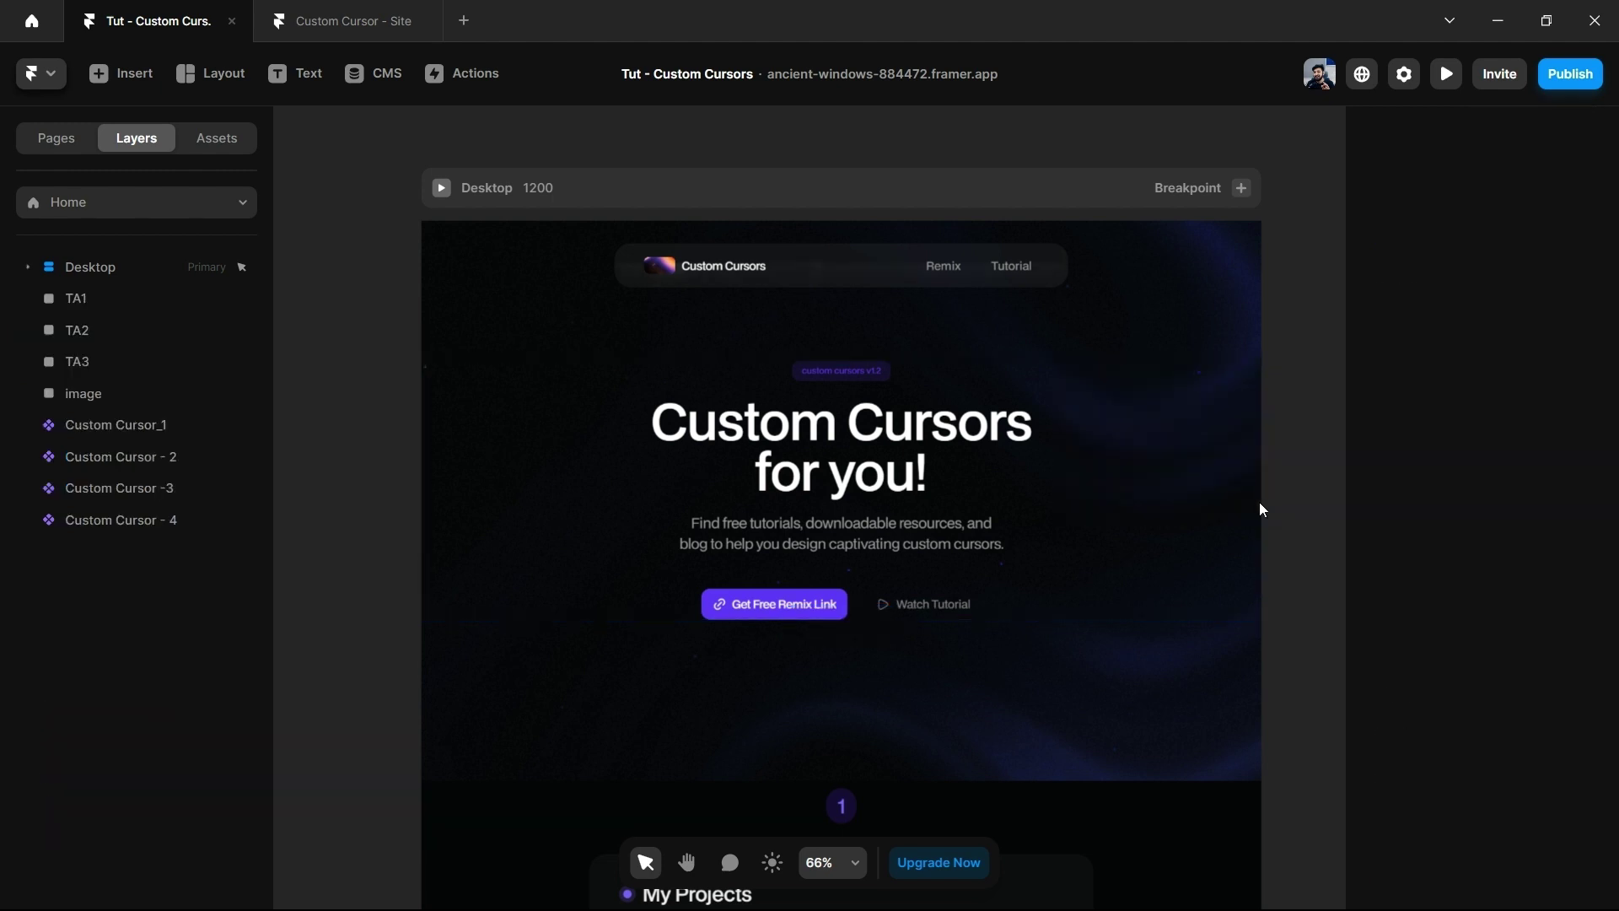
pyautogui.click(441, 188)
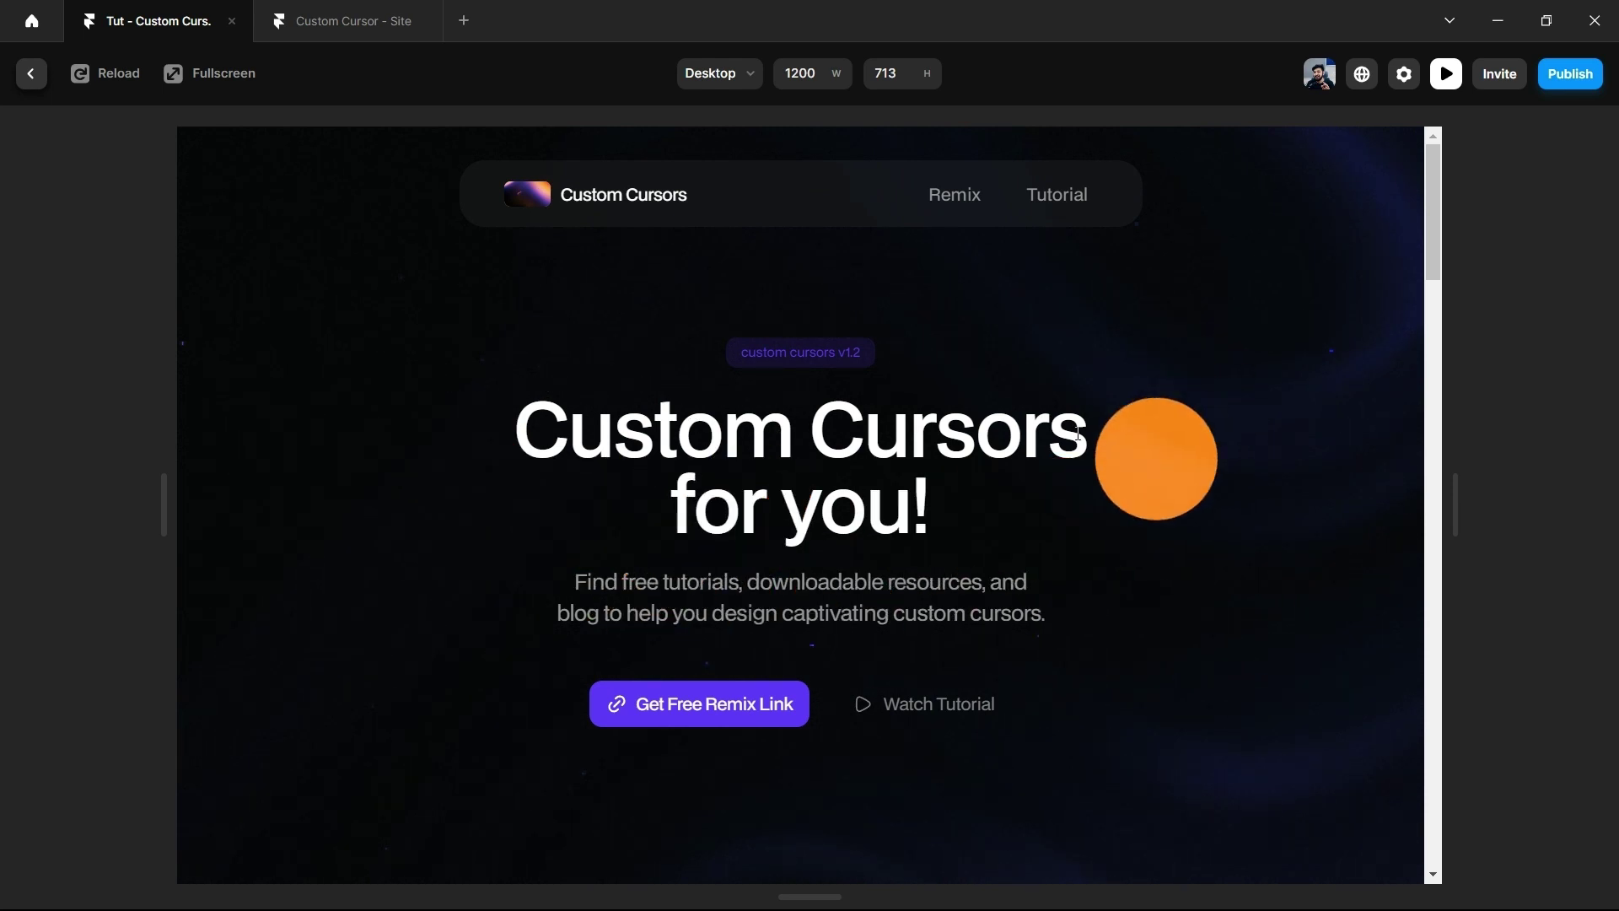
# Scroll down through the site's sections, checking that the orange circle cursor follows along.
pyautogui.scroll(-8, 1206, 633)
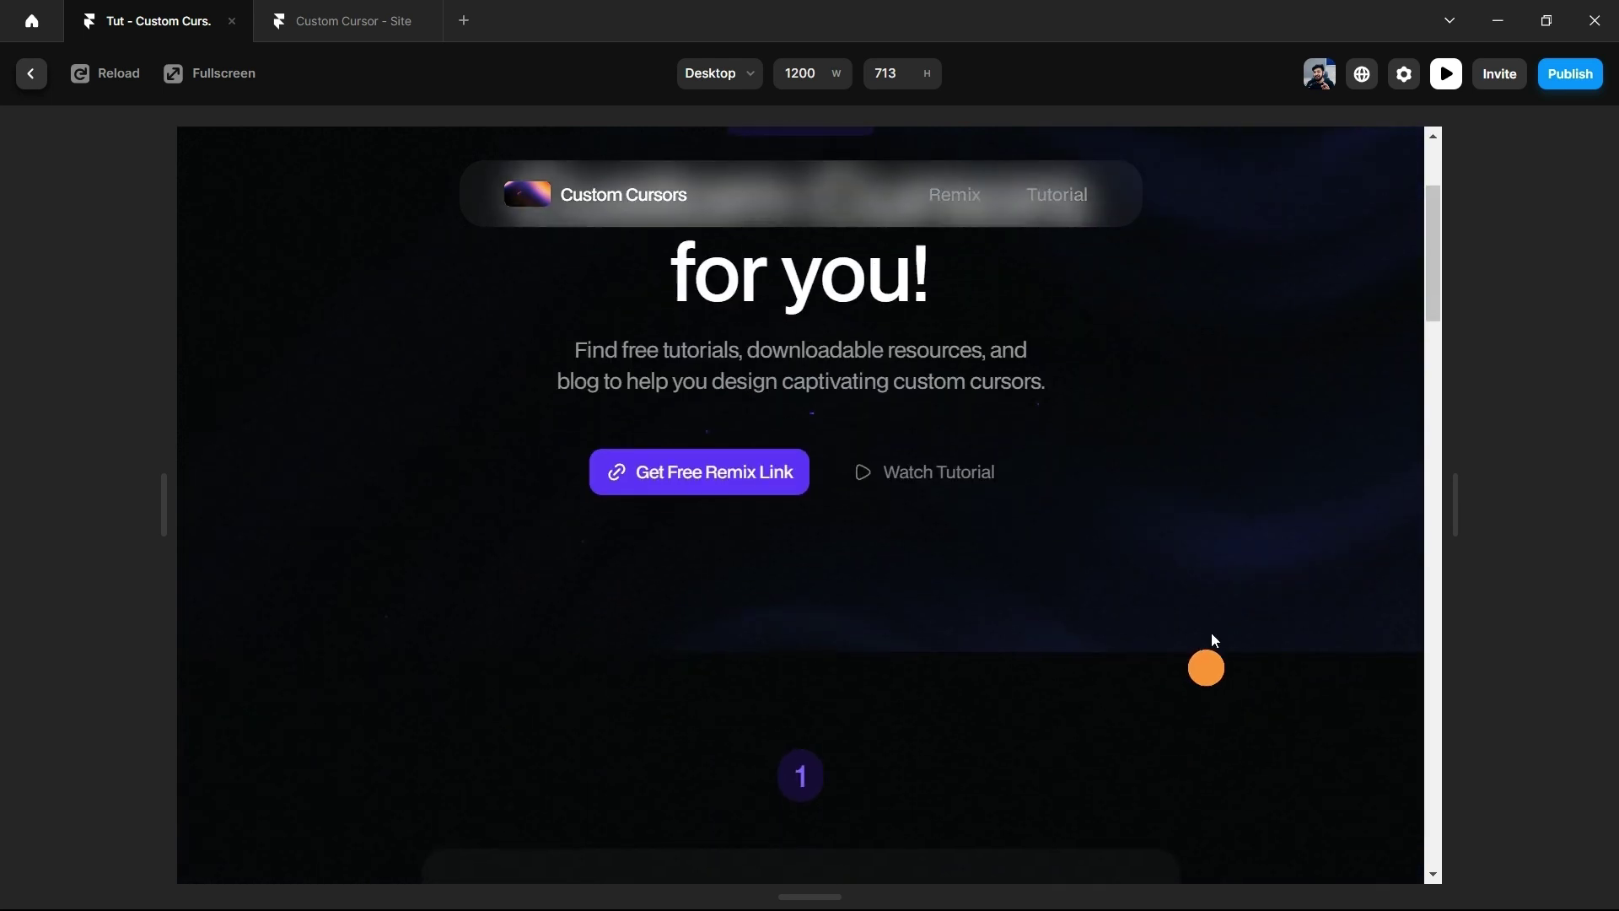
pyautogui.scroll(-10, 1321, 640)
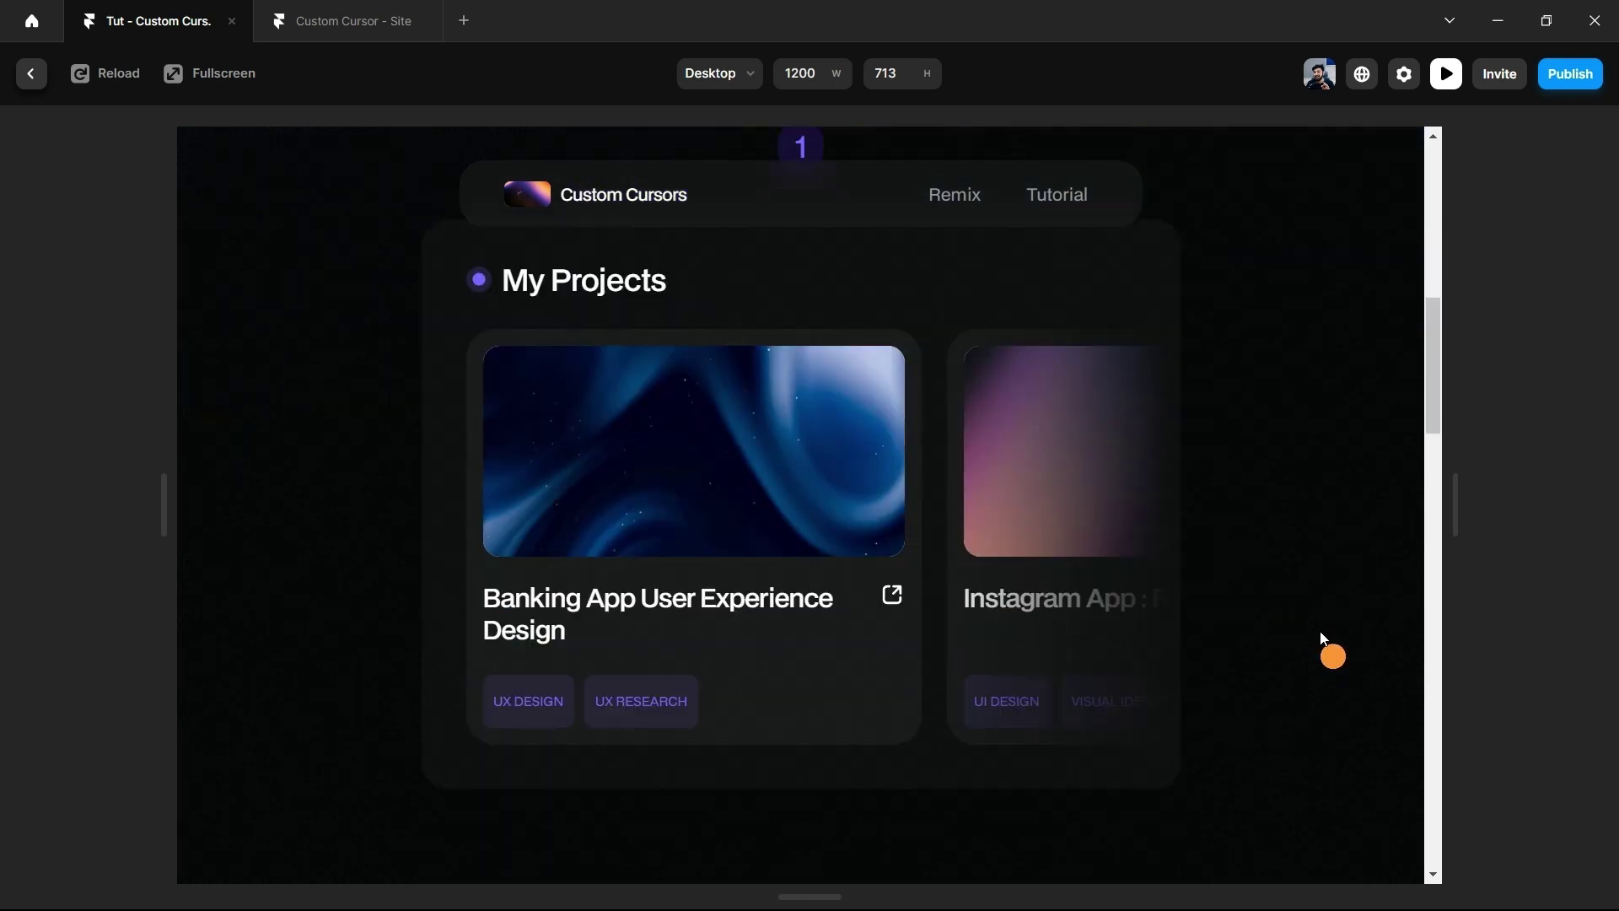
pyautogui.scroll(-10, 419, 698)
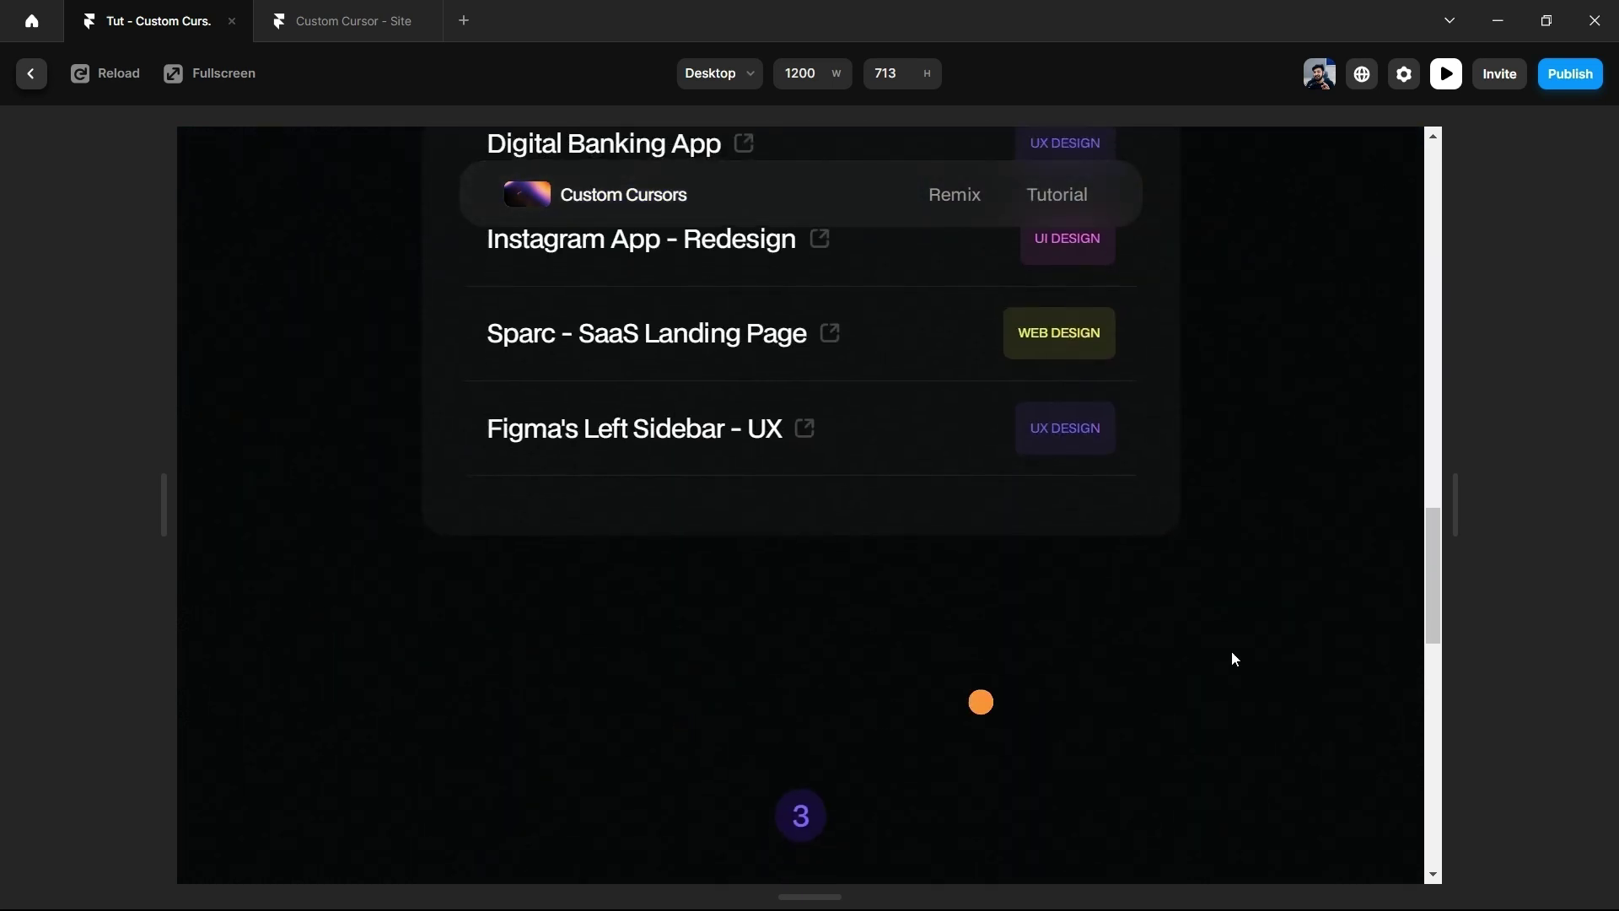
pyautogui.scroll(2, 624, 459)
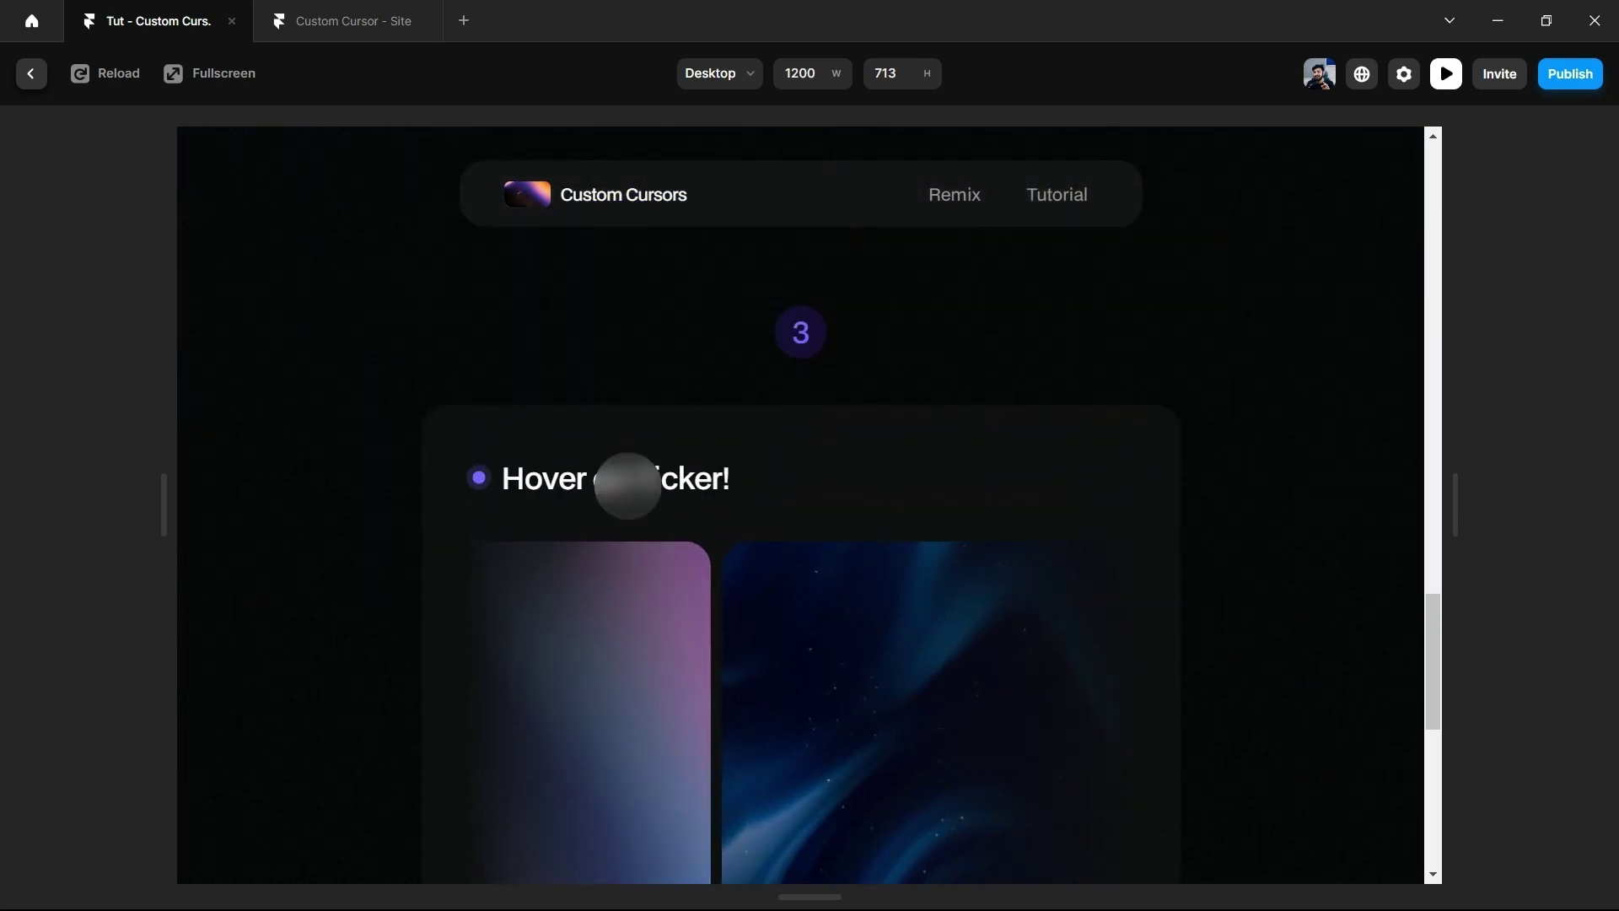
pyautogui.scroll(-1, 787, 567)
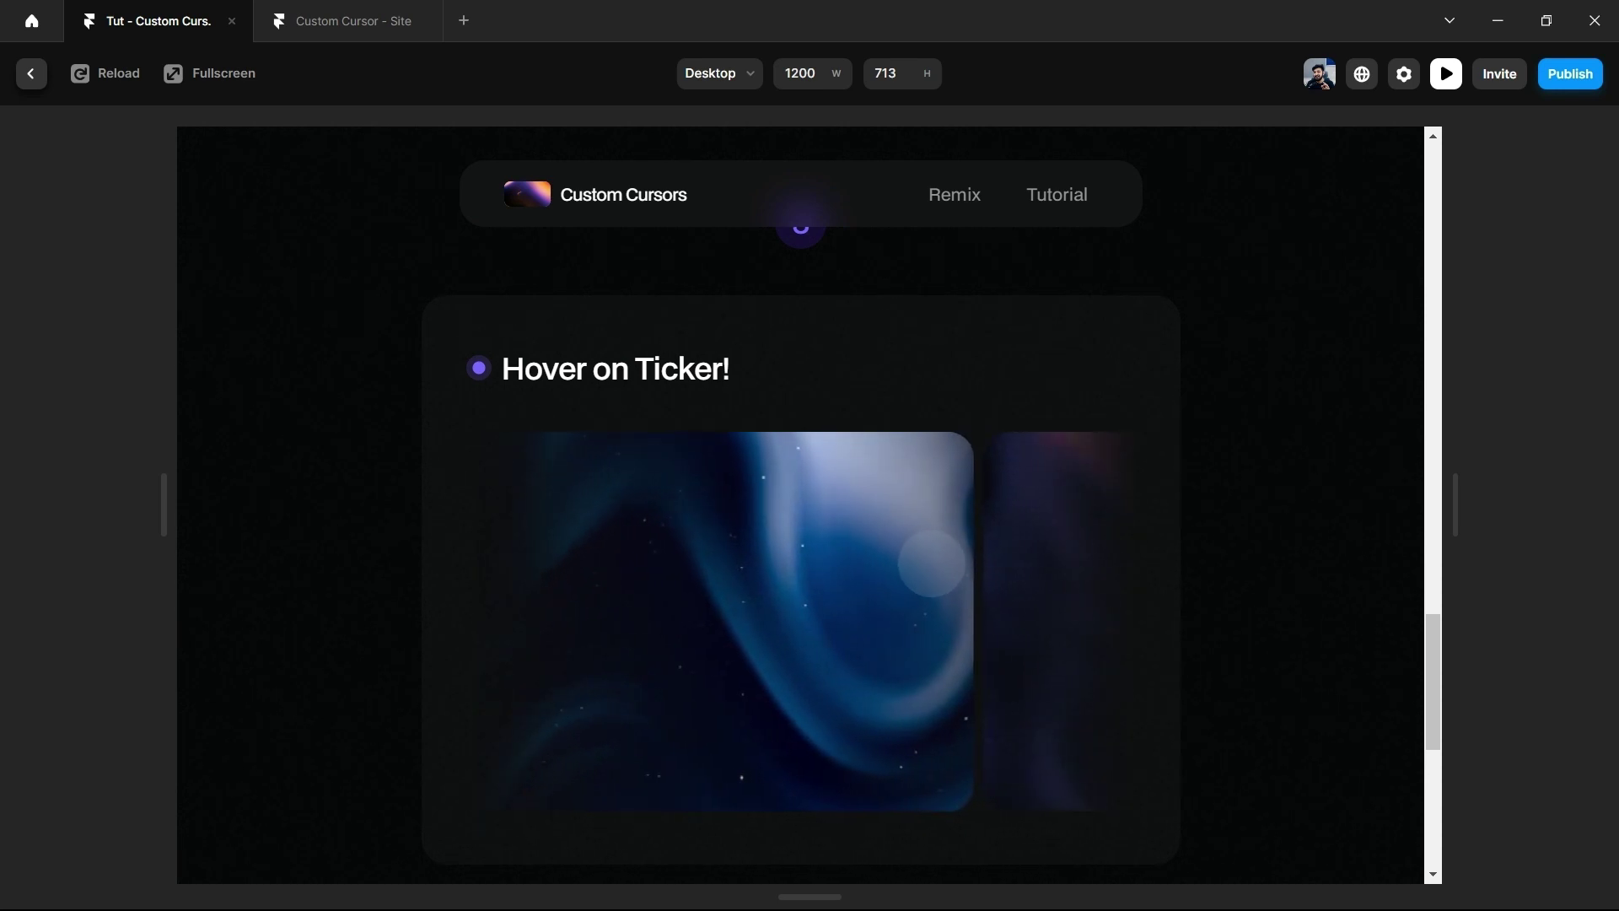
# Scroll back up to the hero, where the orange cursor enlarges over the remix button.
pyautogui.scroll(1, 934, 565)
pyautogui.scroll(6, 934, 570)
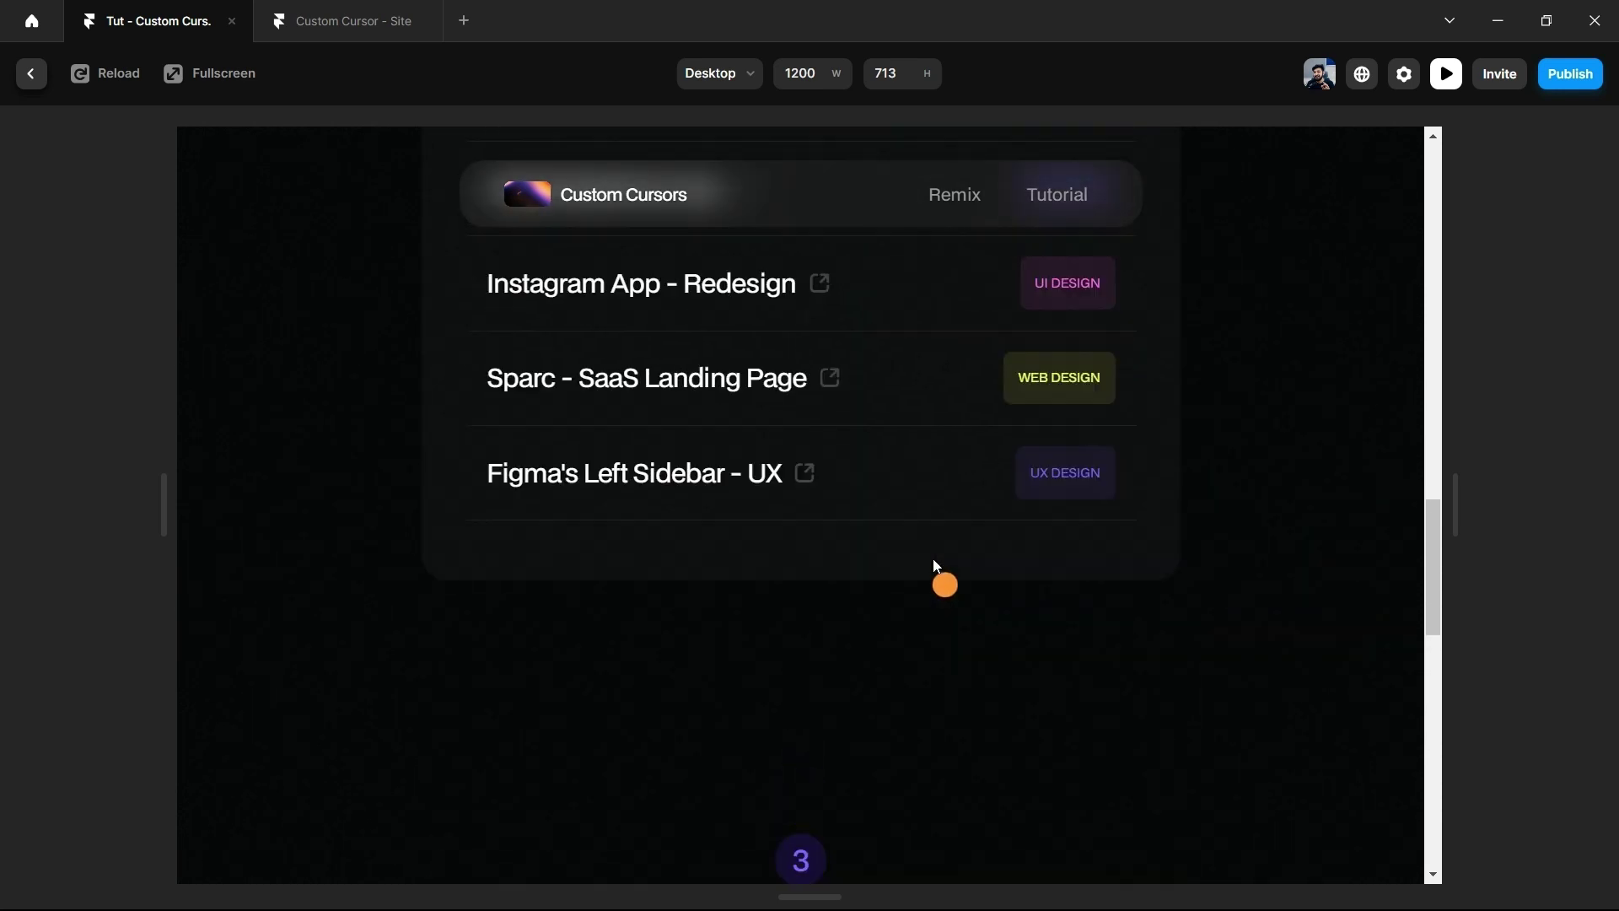
pyautogui.scroll(1, 760, 531)
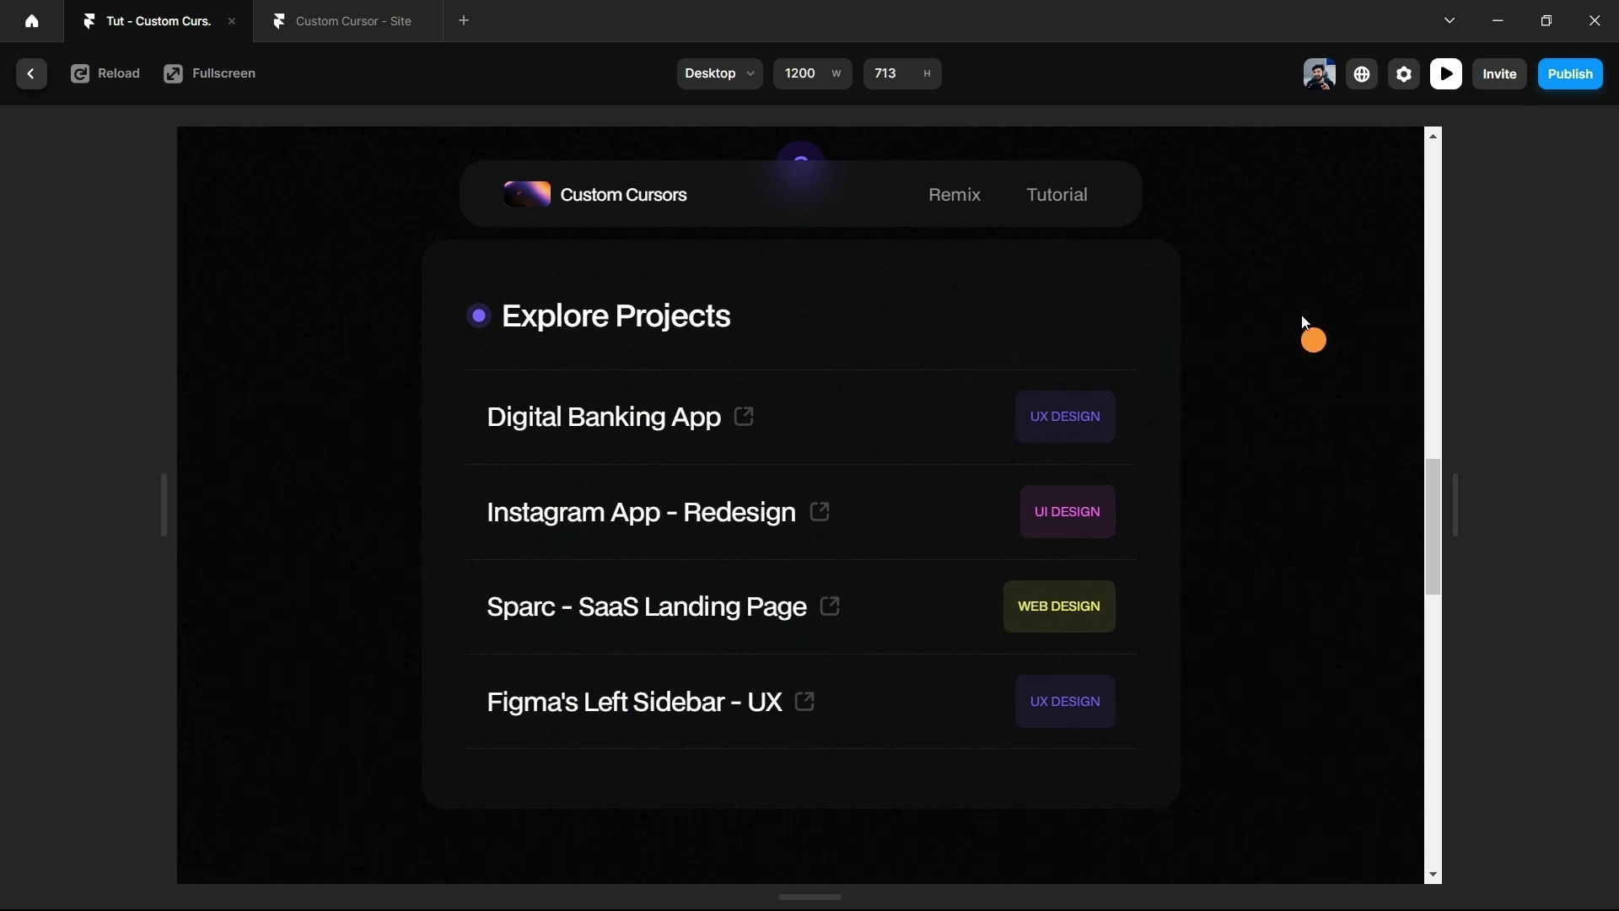
pyautogui.scroll(2, 1306, 323)
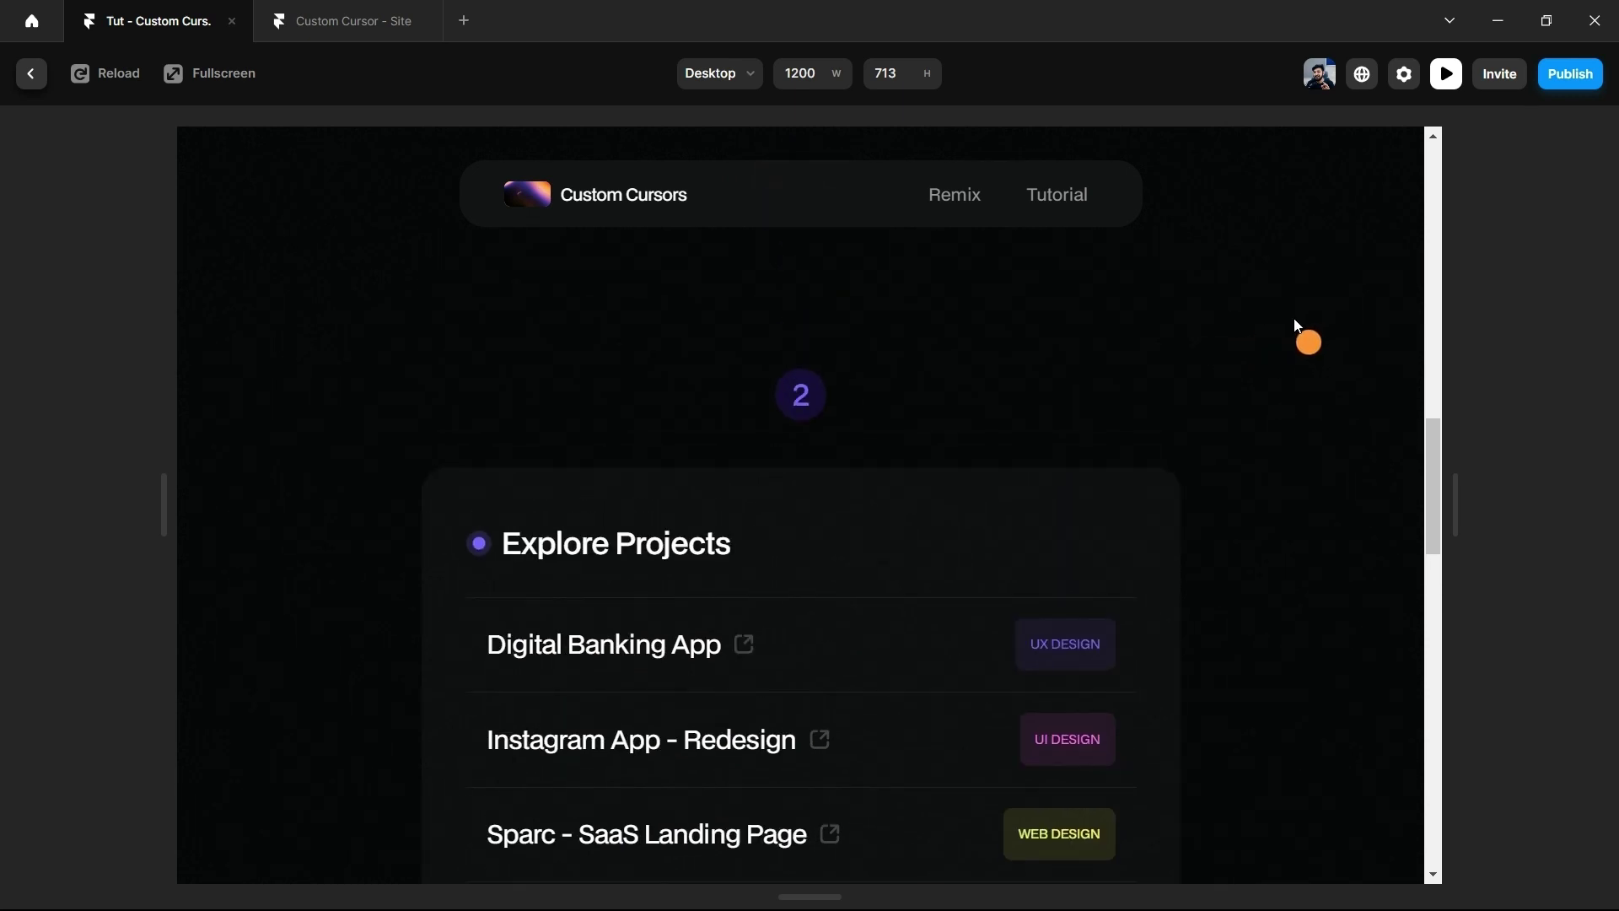
pyautogui.scroll(4, 1245, 336)
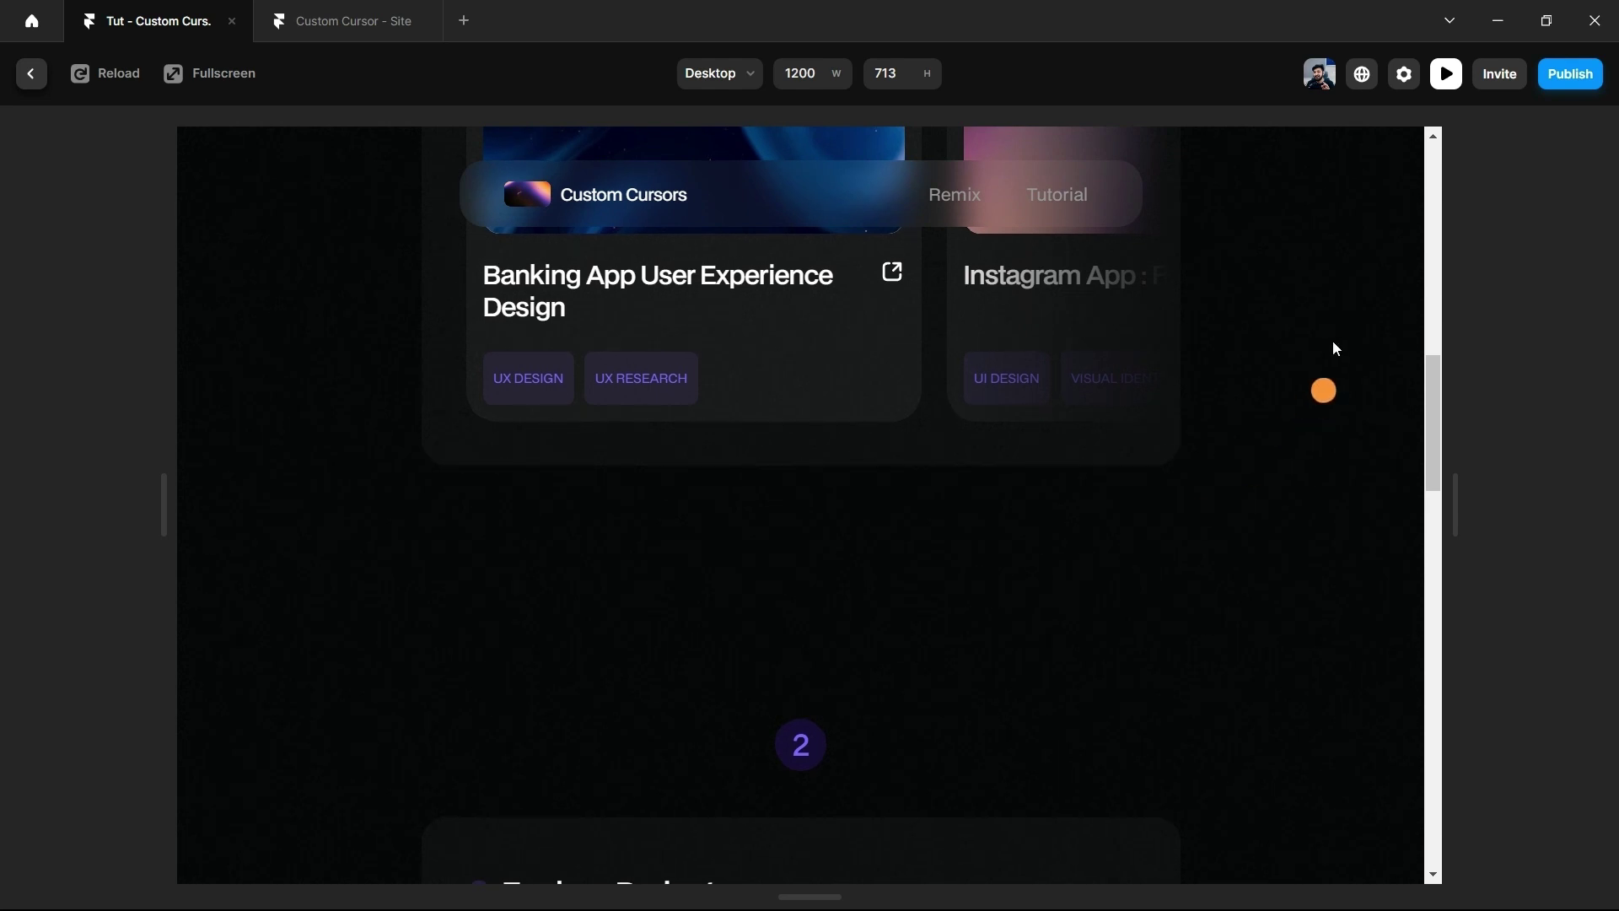
pyautogui.scroll(2, 1334, 343)
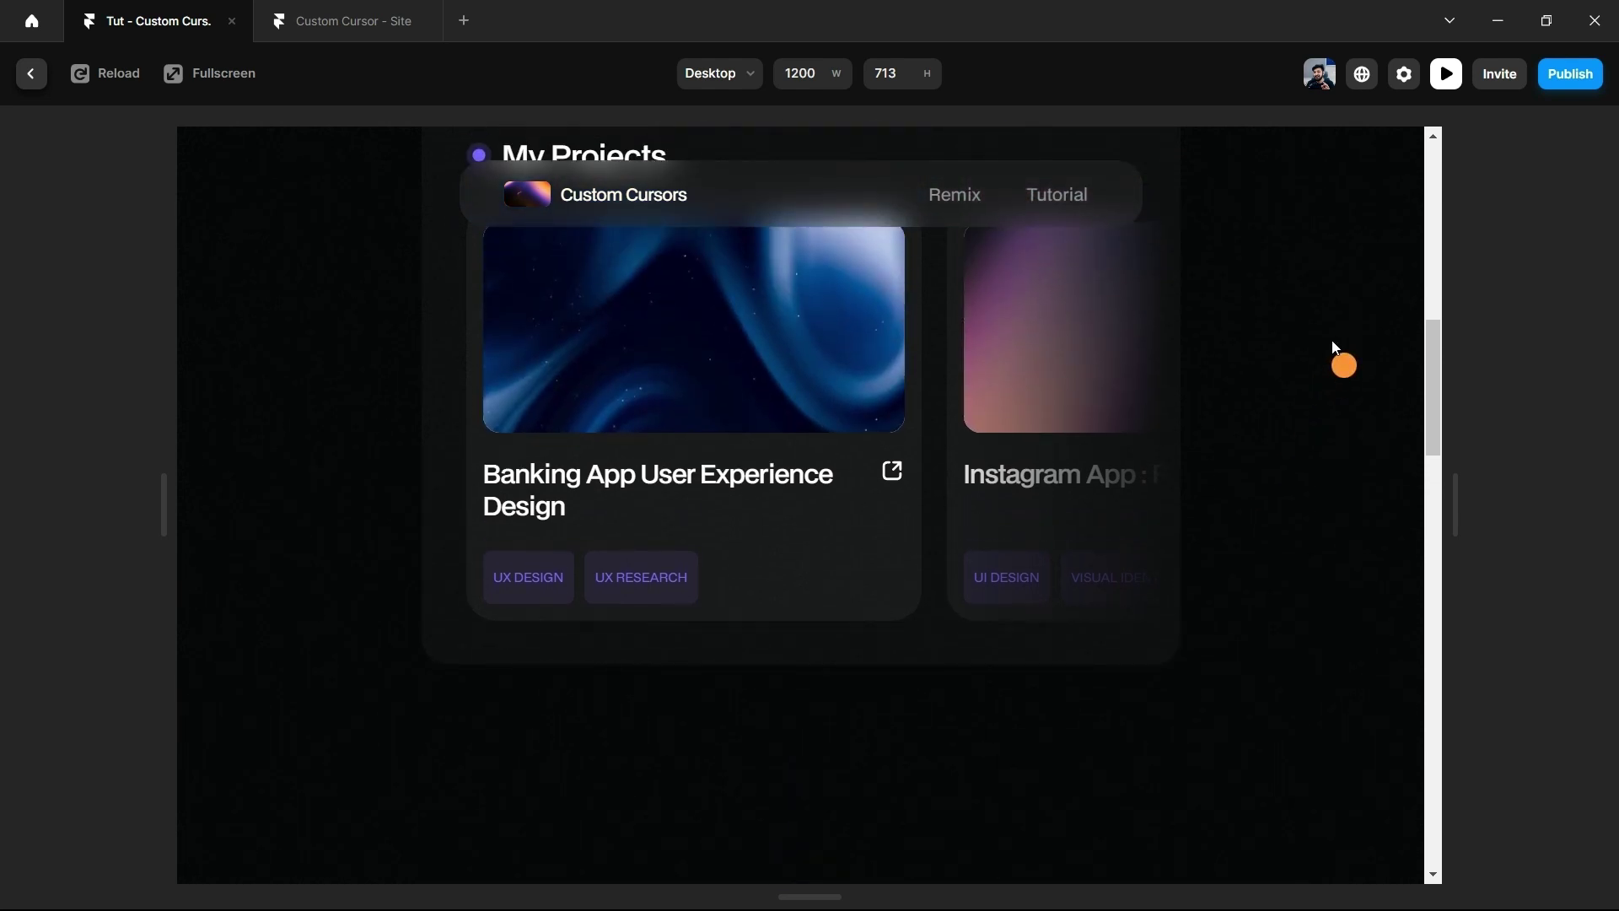
pyautogui.scroll(8, 1258, 355)
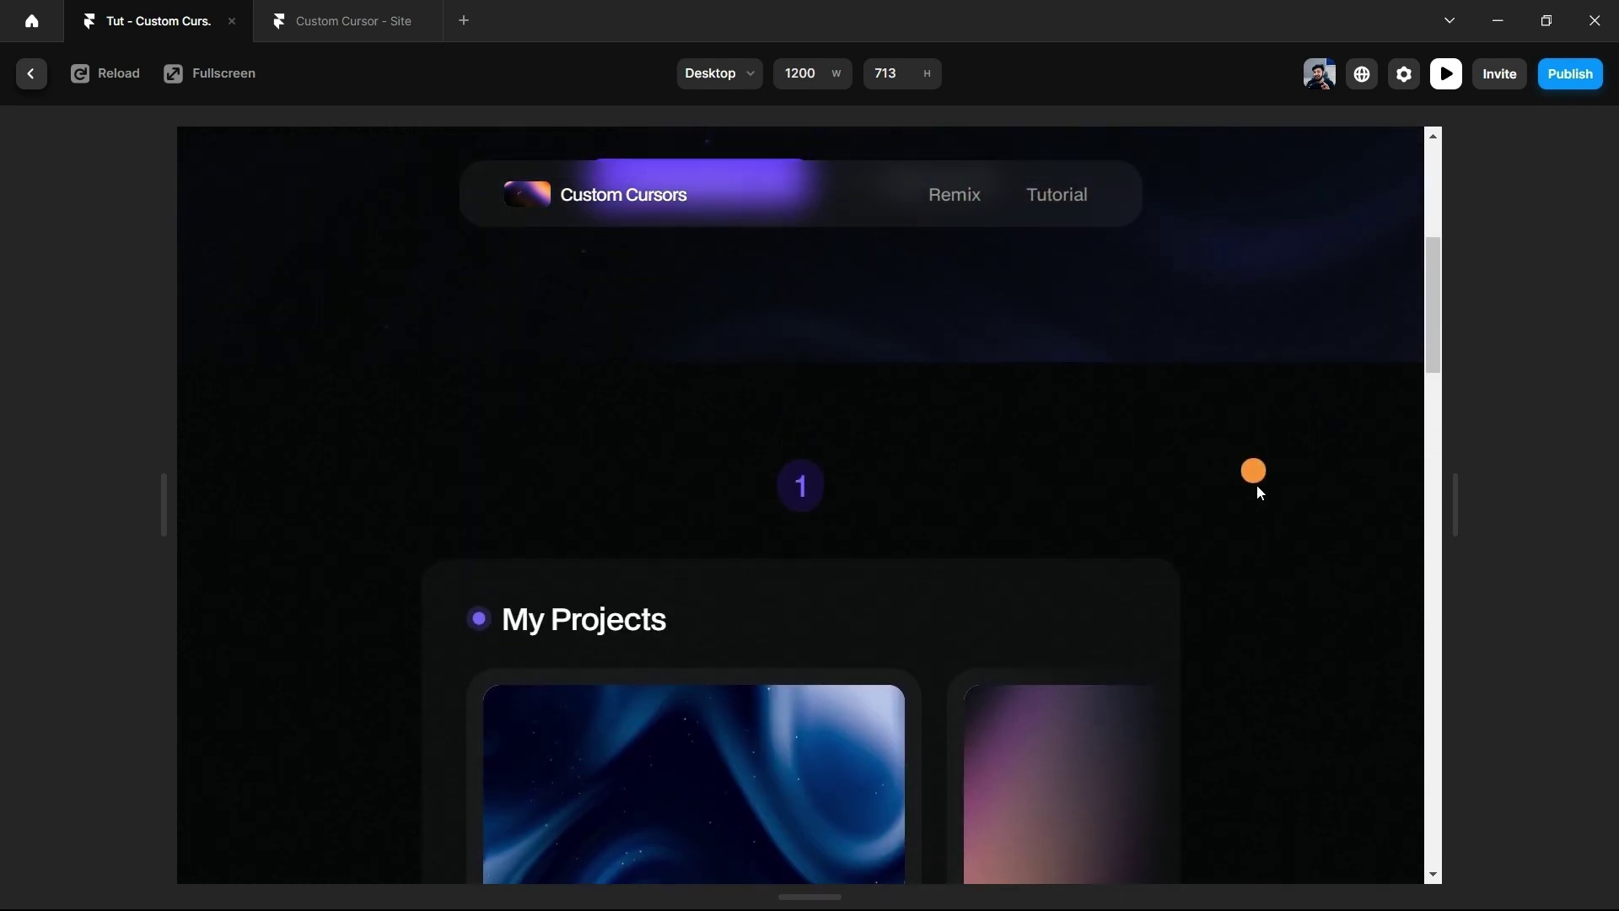
pyautogui.scroll(1, 1265, 491)
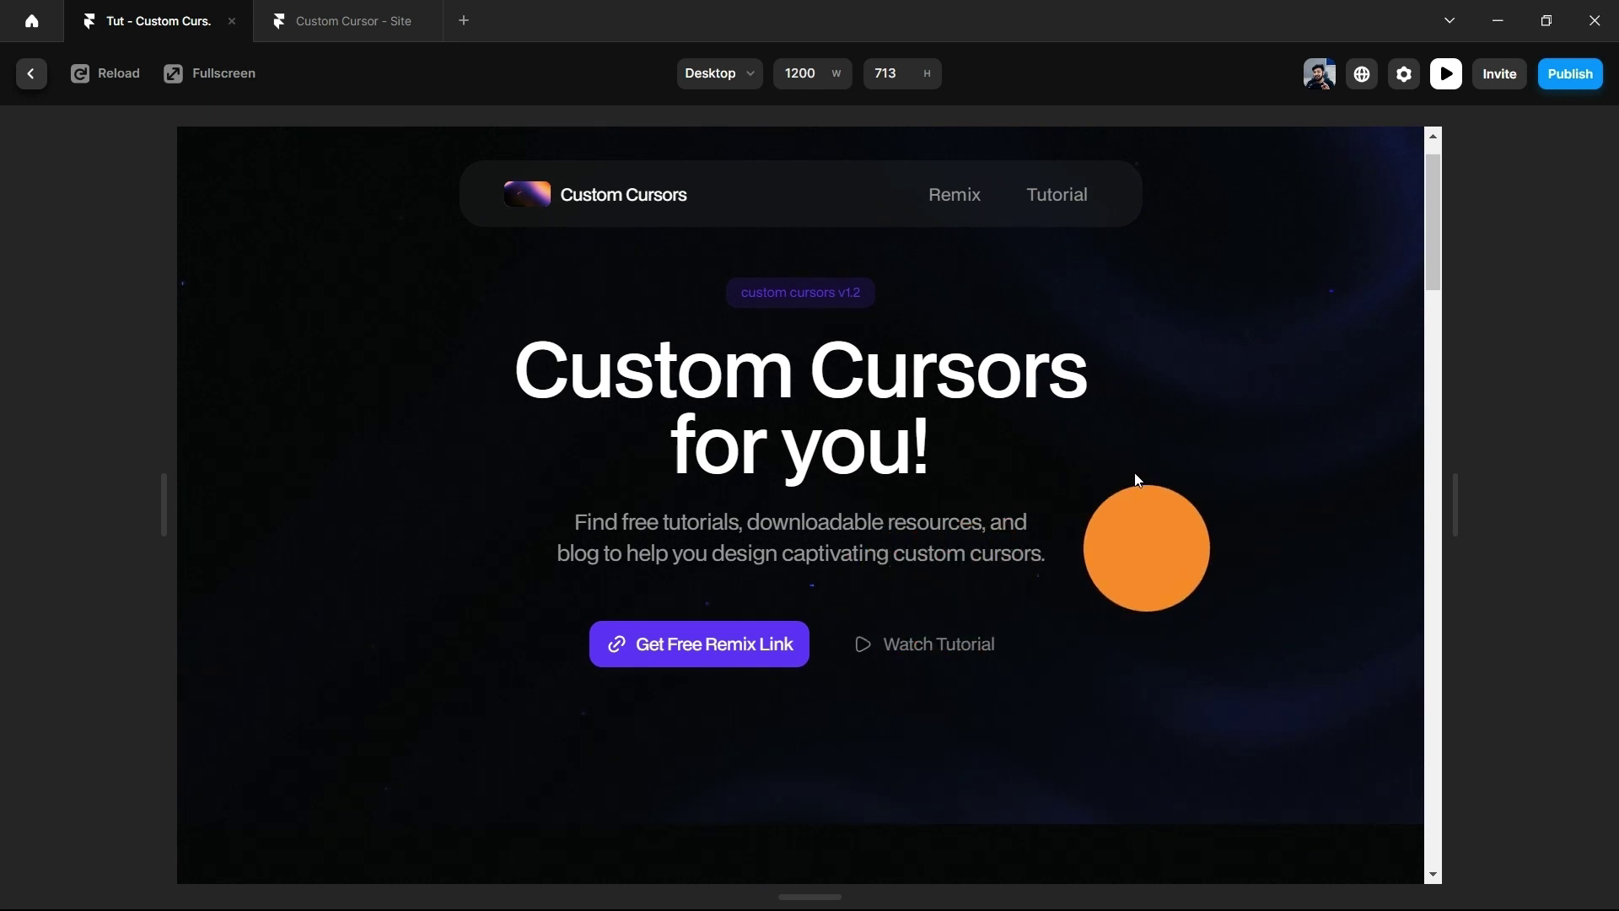
pyautogui.scroll(1, 399, 297)
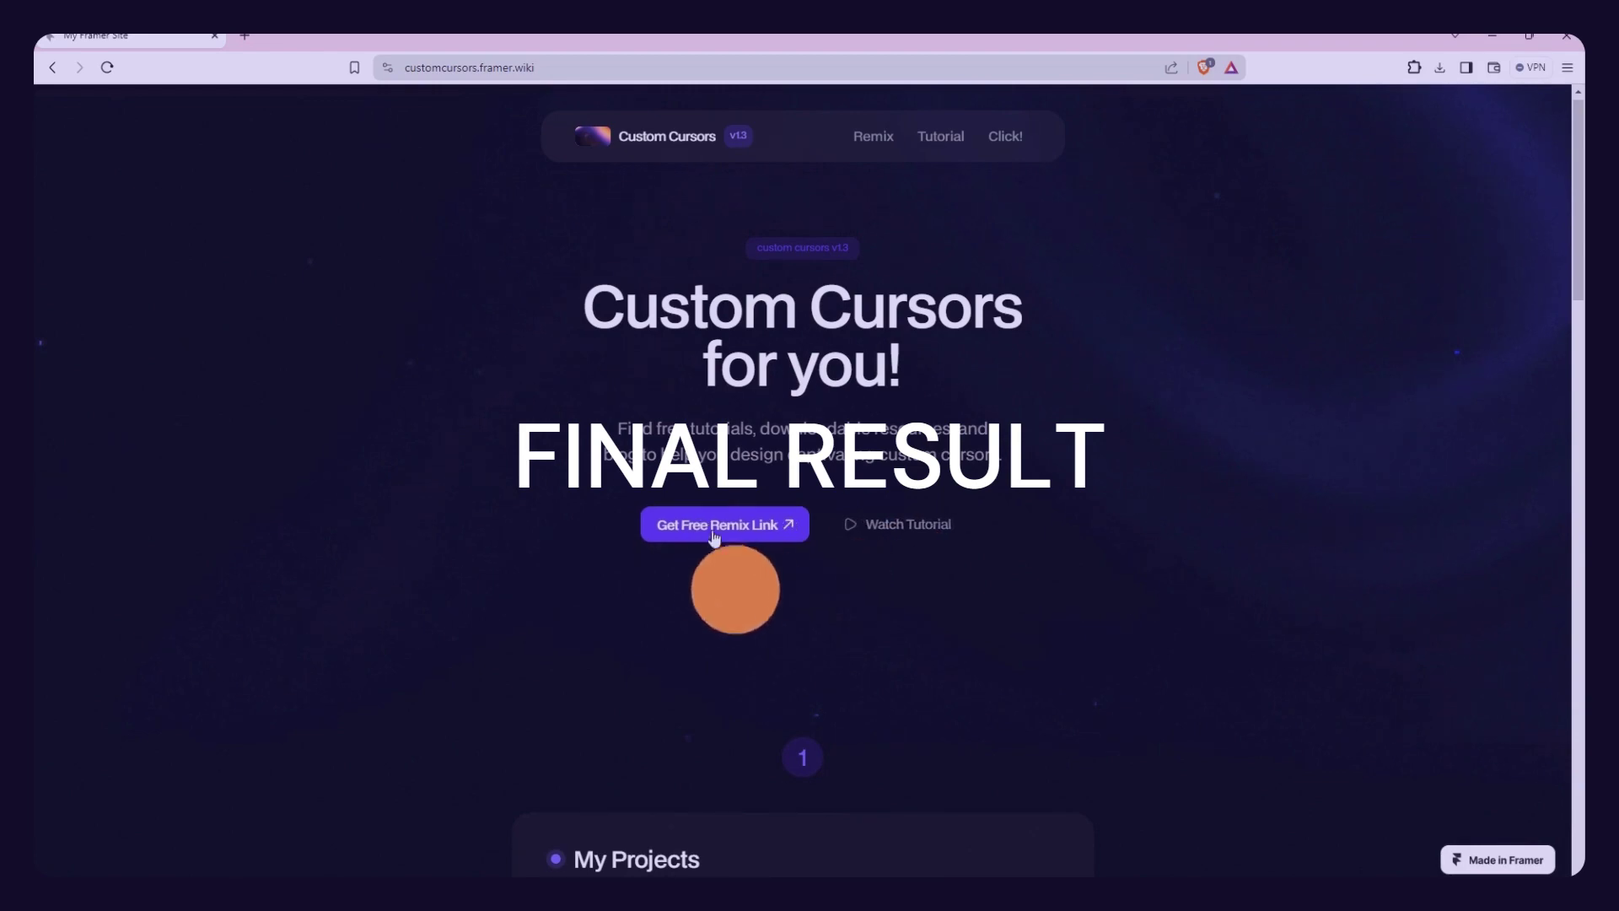
pyautogui.scroll(-7, 1027, 572)
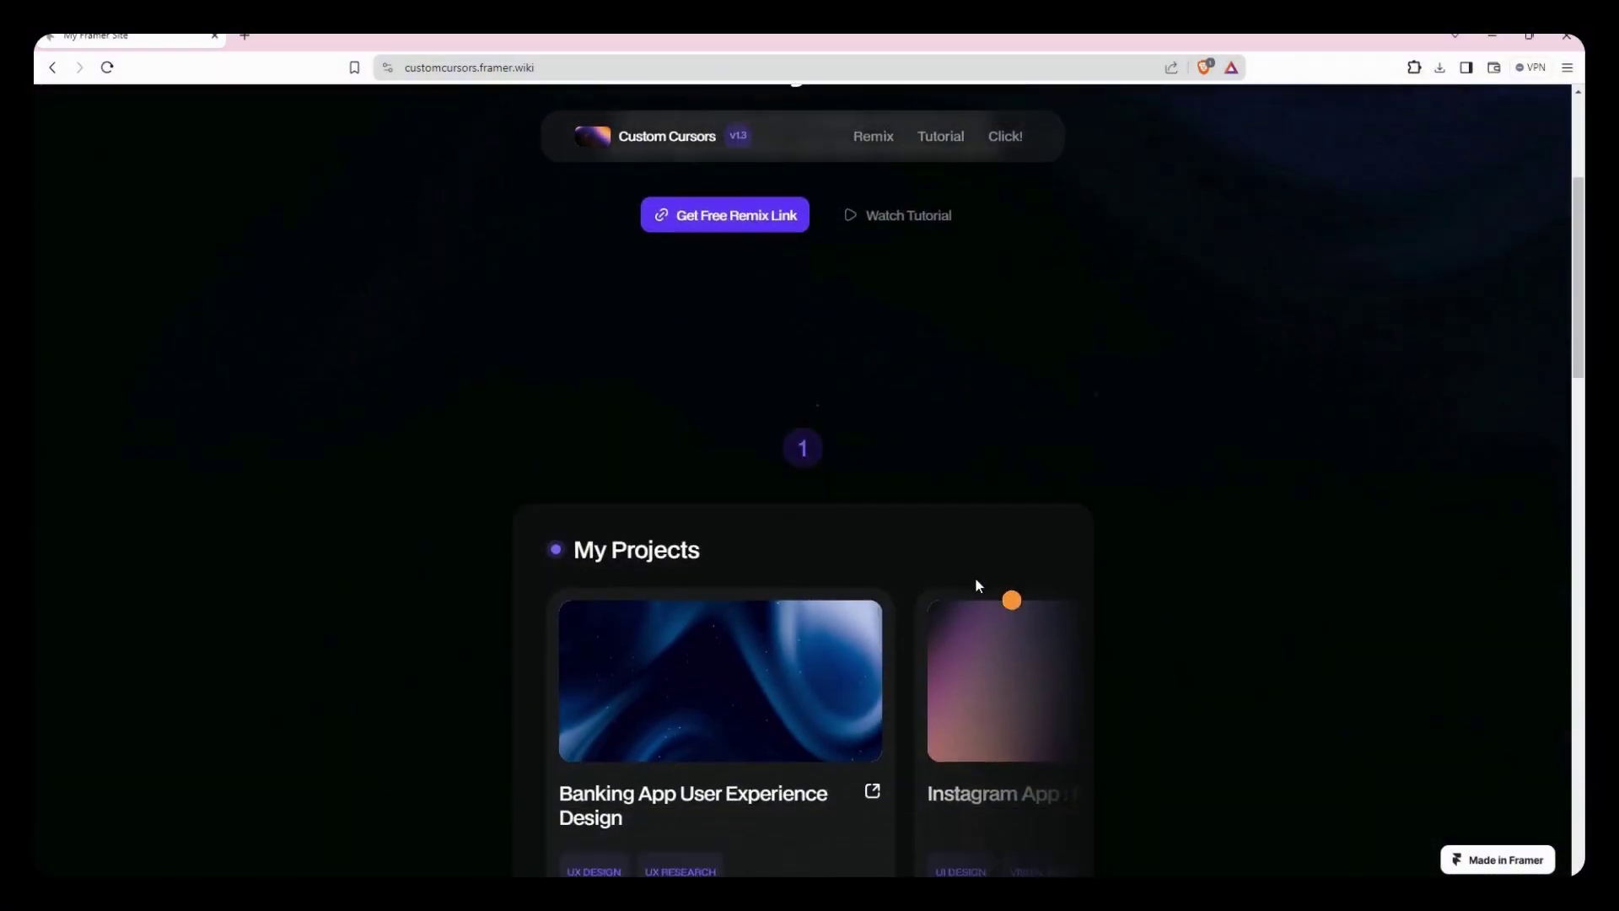
pyautogui.scroll(-5, 680, 657)
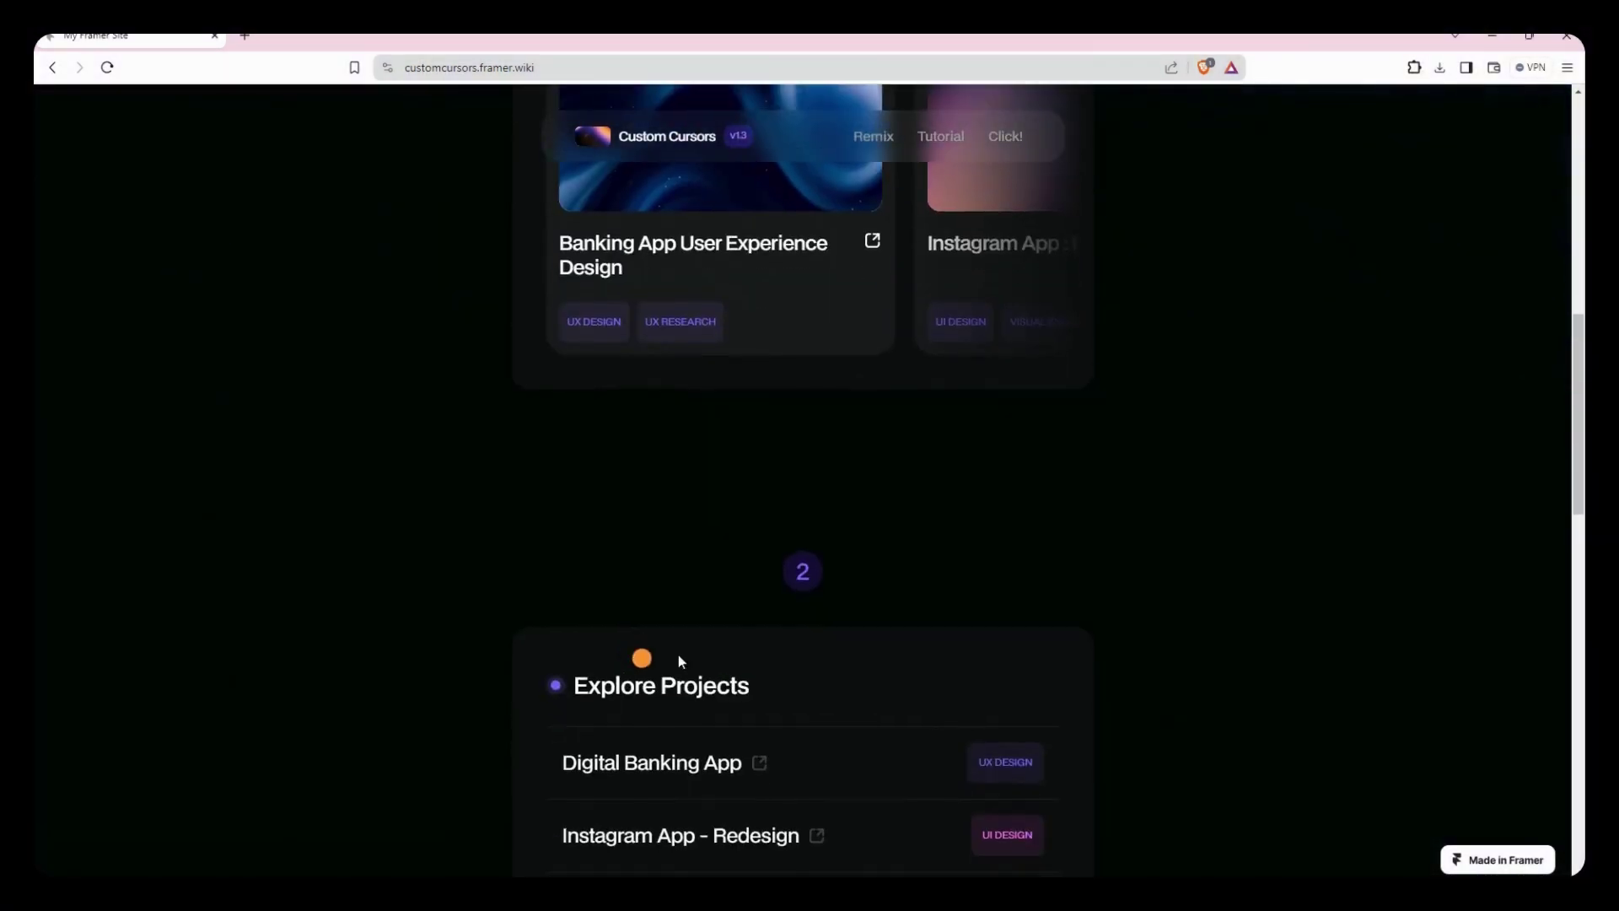
pyautogui.scroll(-2, 896, 582)
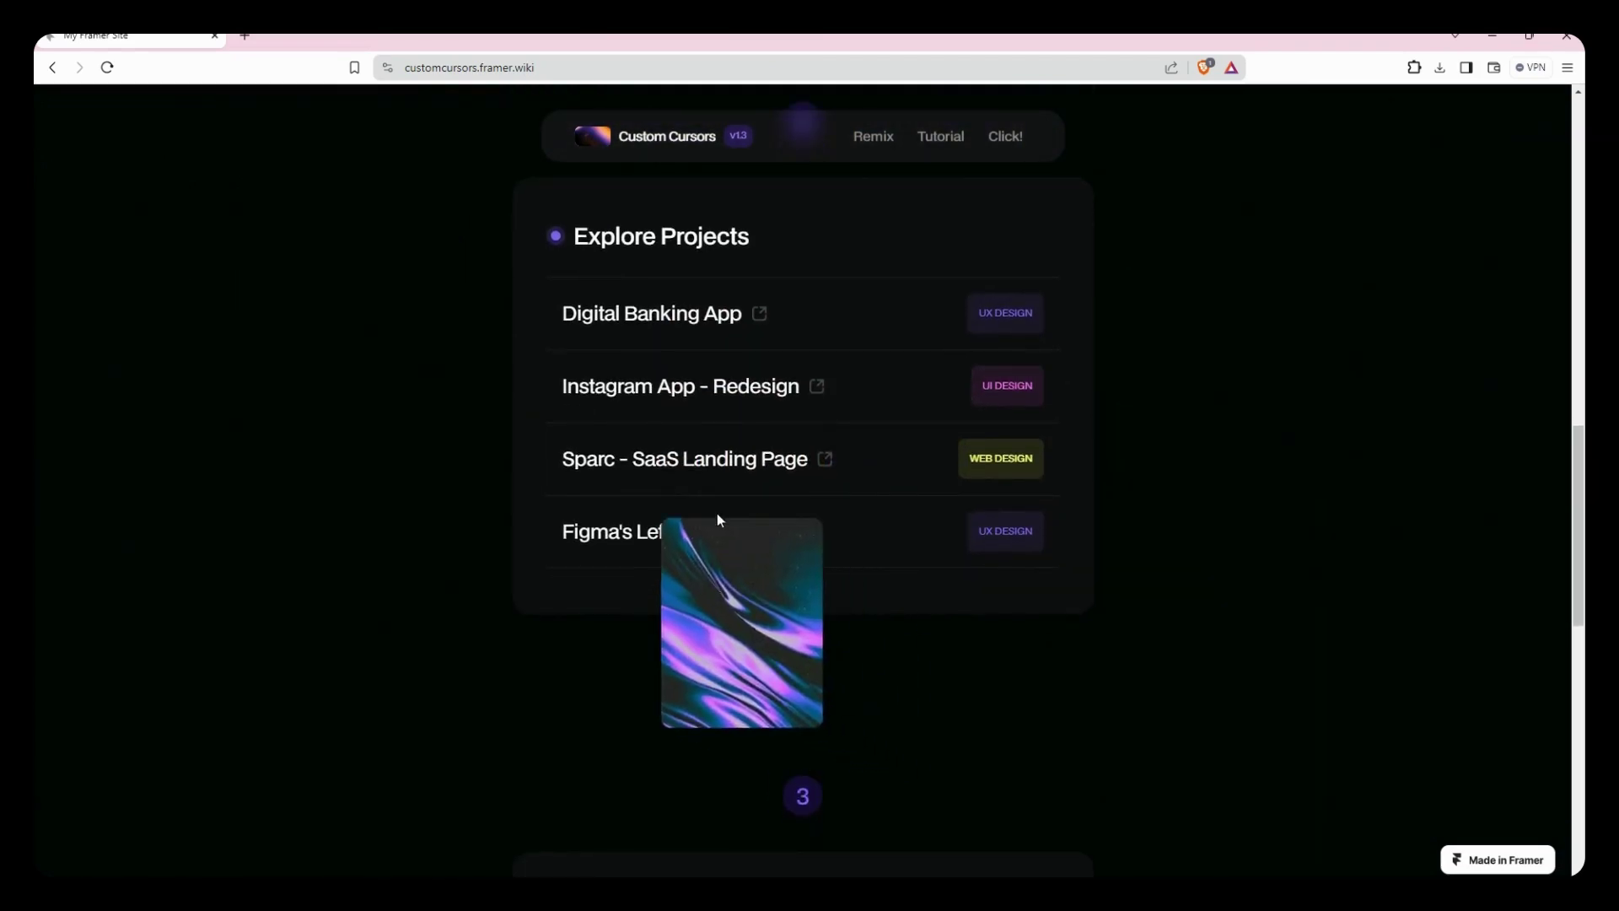
pyautogui.scroll(-4, 828, 501)
pyautogui.scroll(-2, 1073, 482)
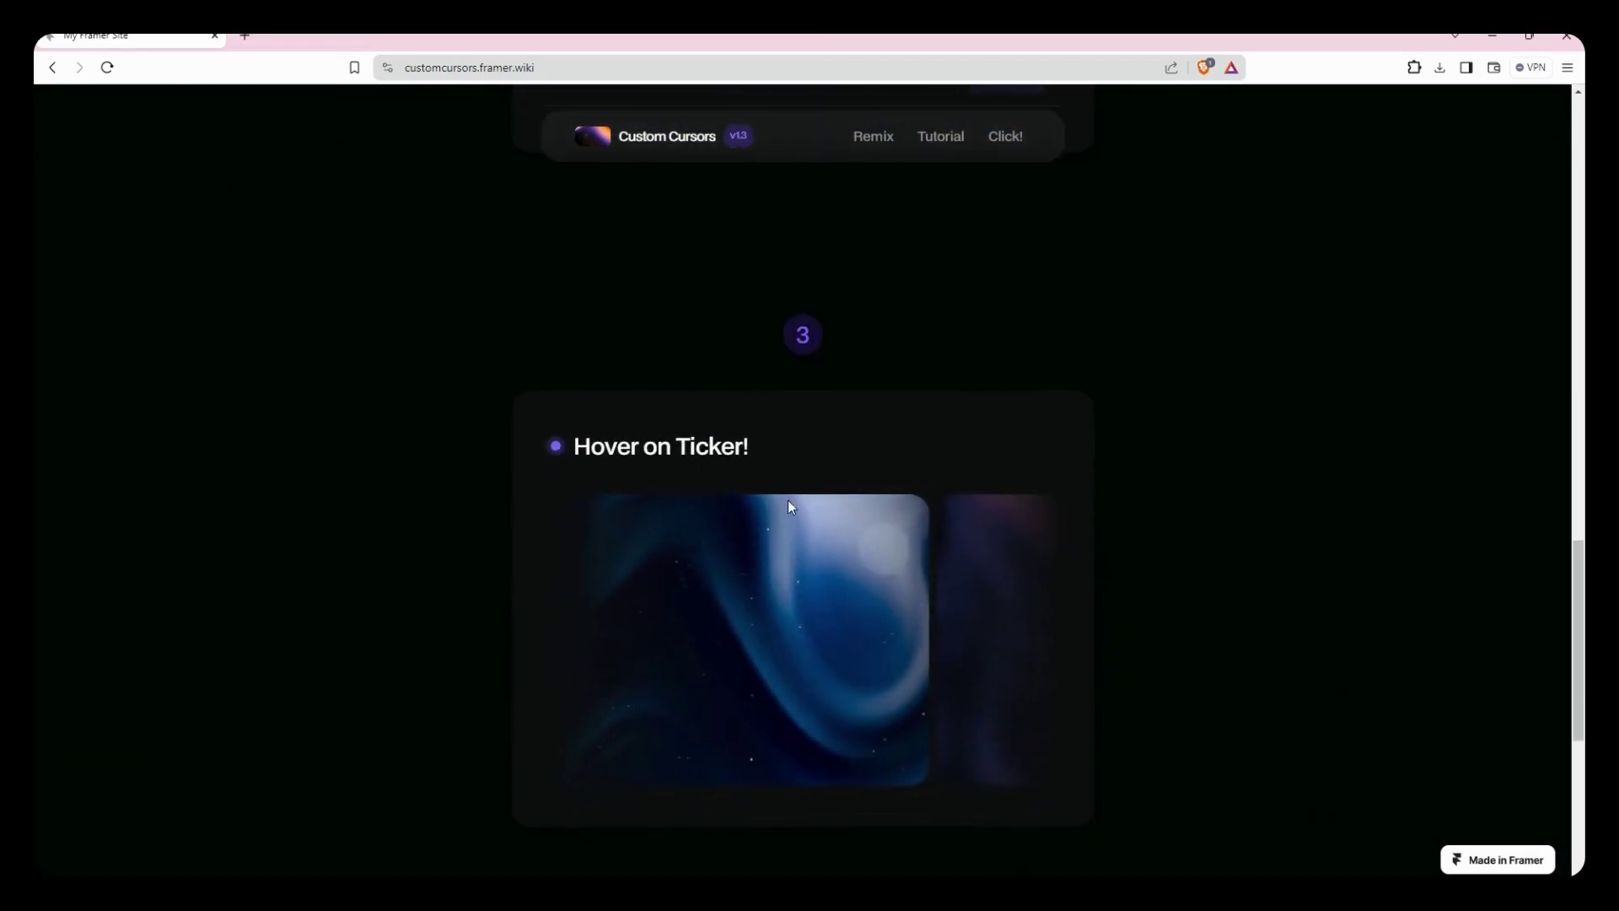
pyautogui.scroll(-6, 909, 713)
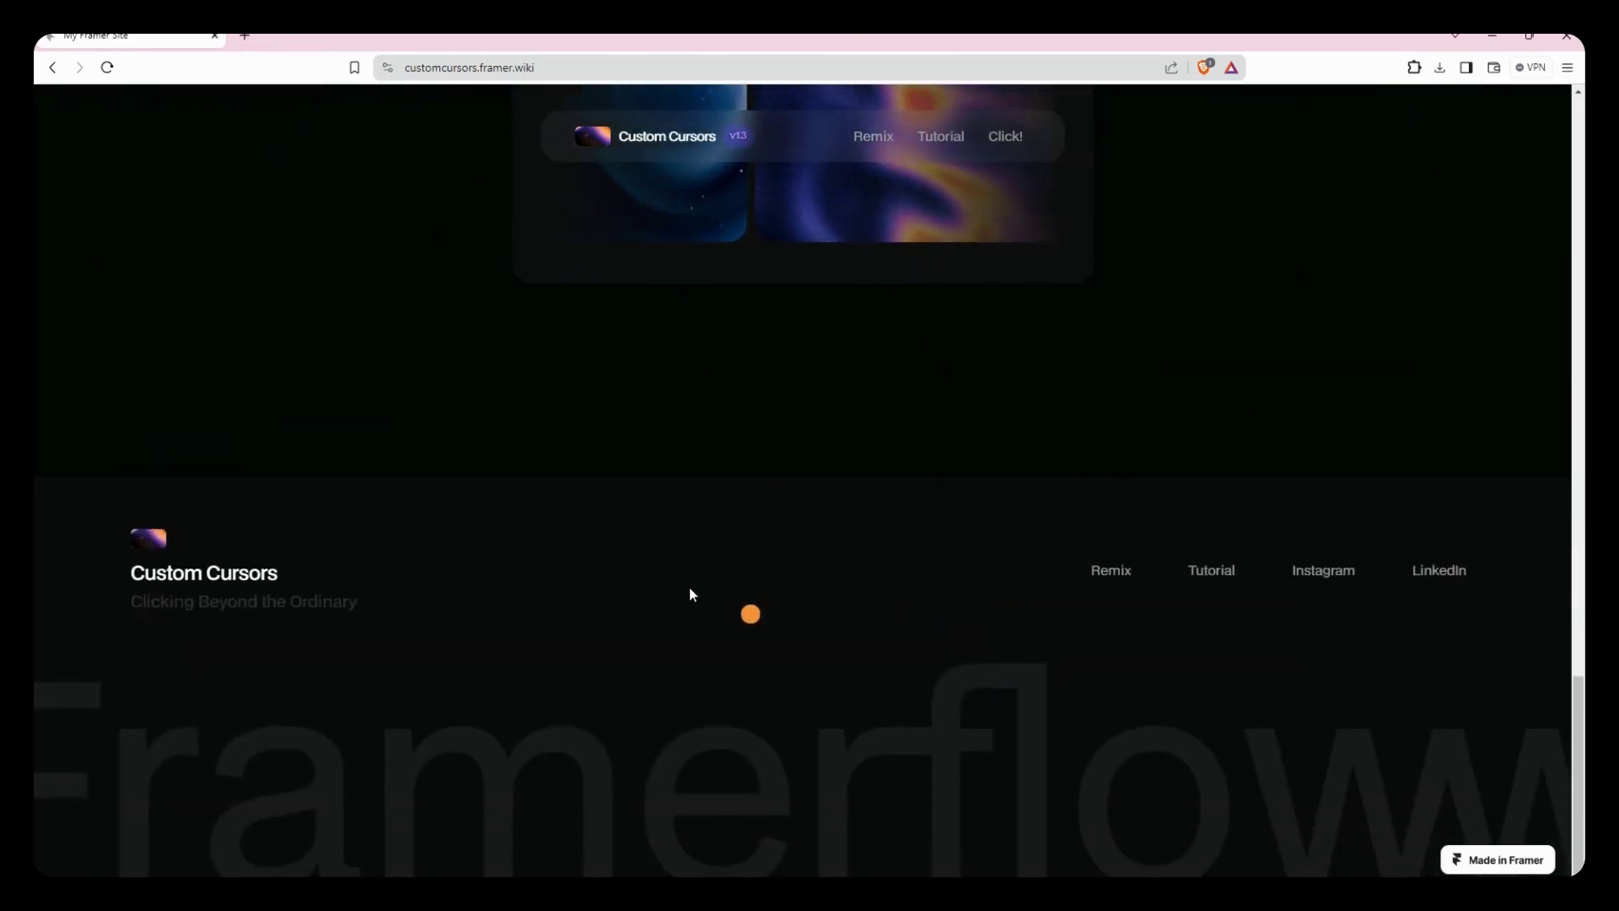
pyautogui.scroll(14, 623, 447)
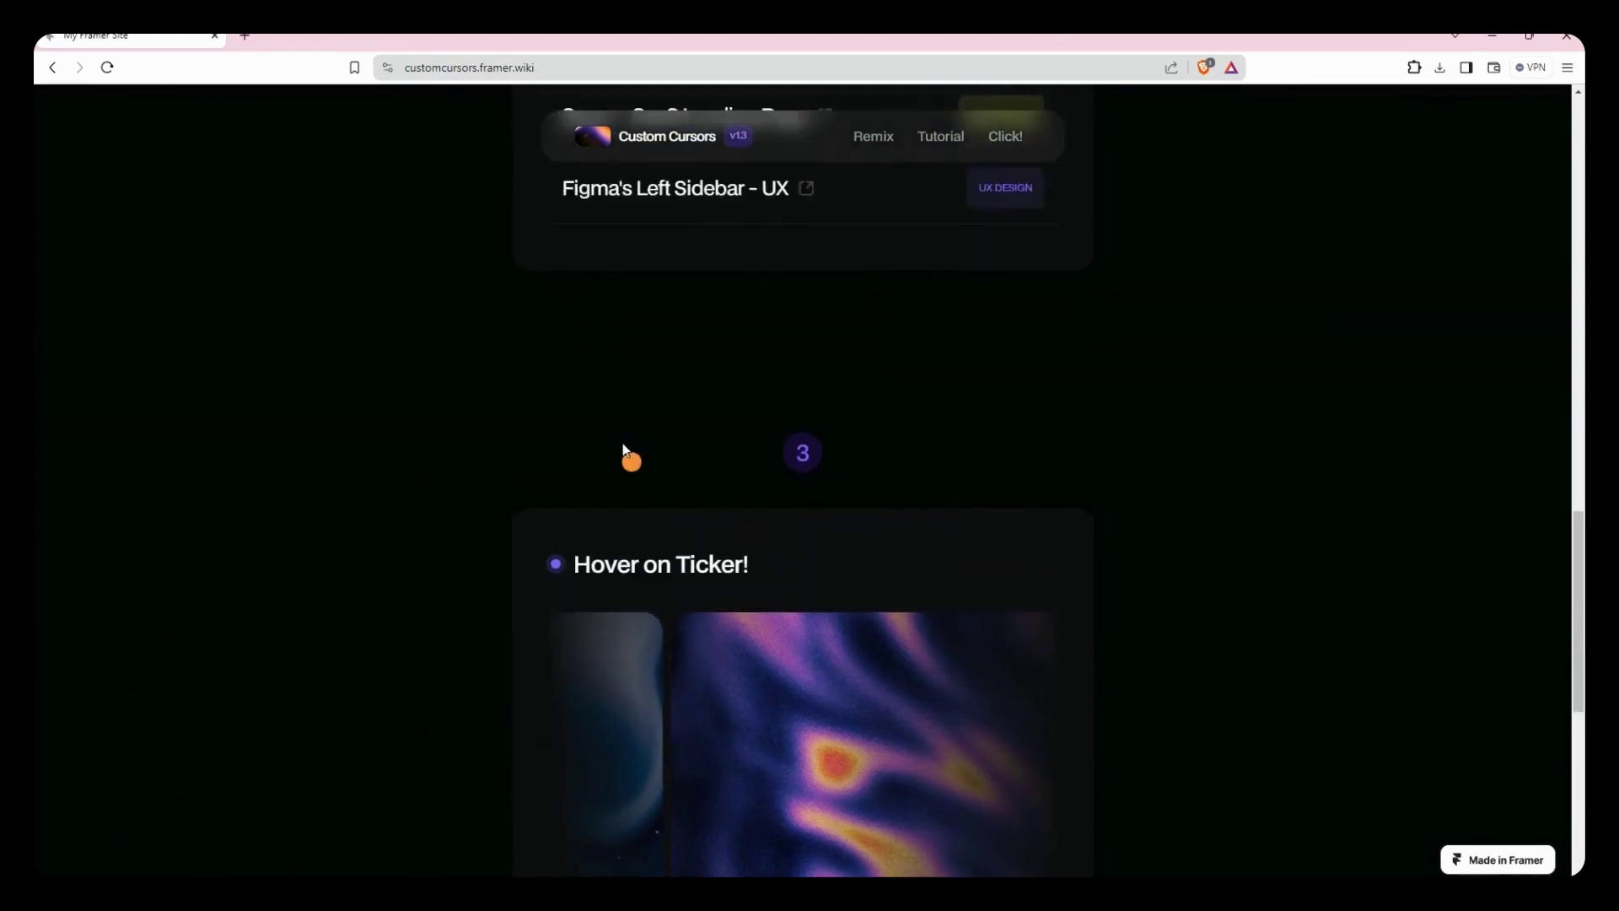
pyautogui.scroll(12, 1110, 289)
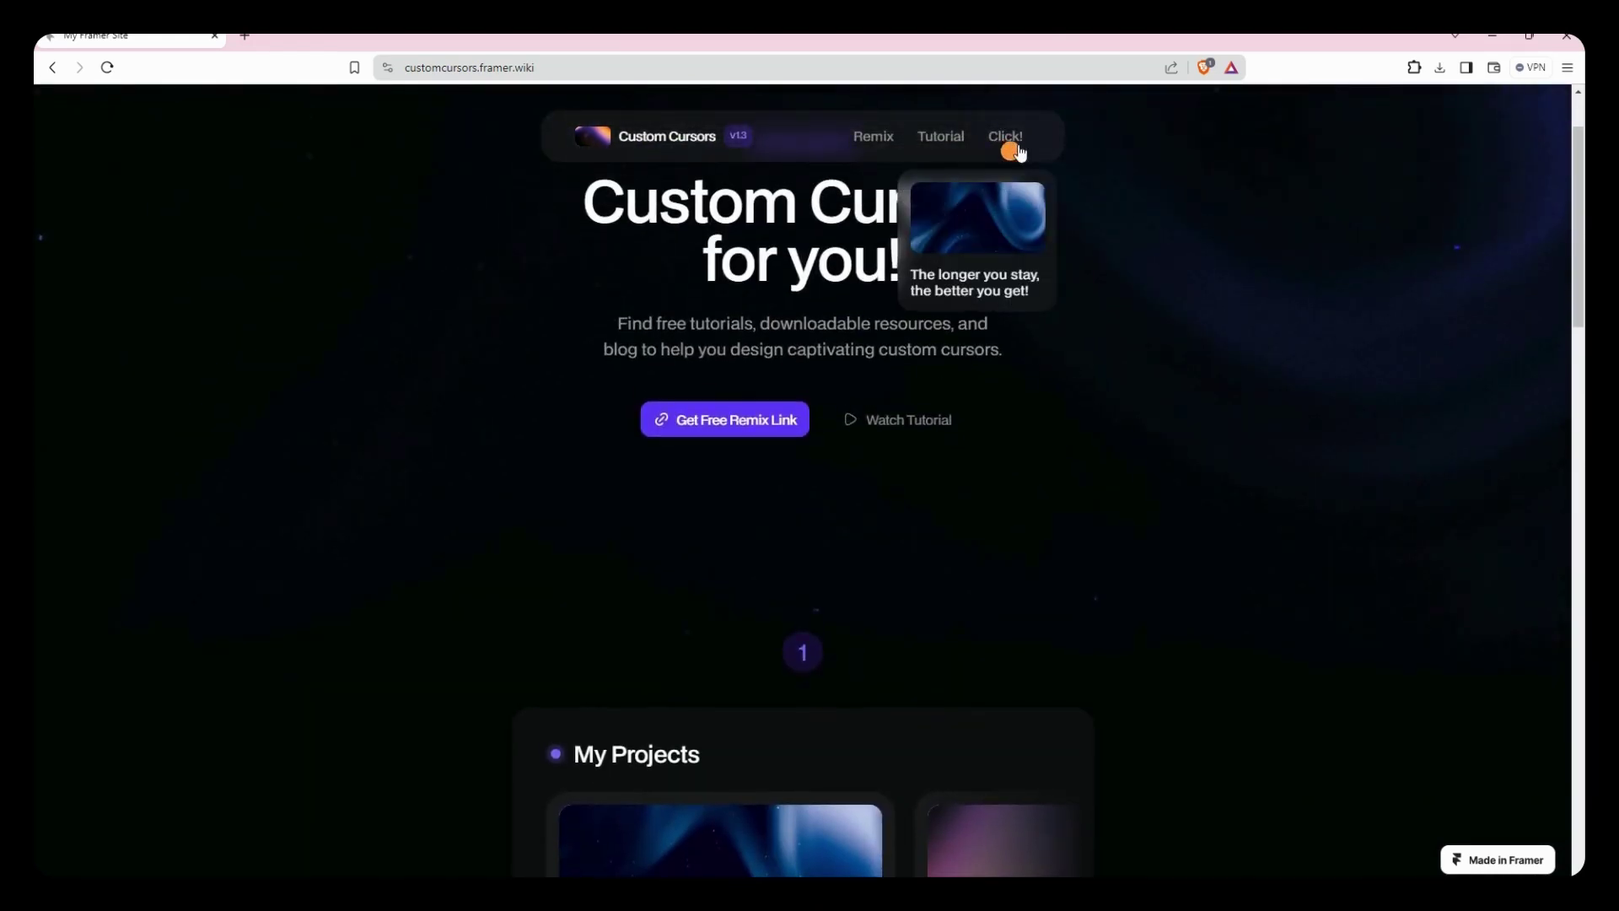
pyautogui.scroll(2, 1017, 312)
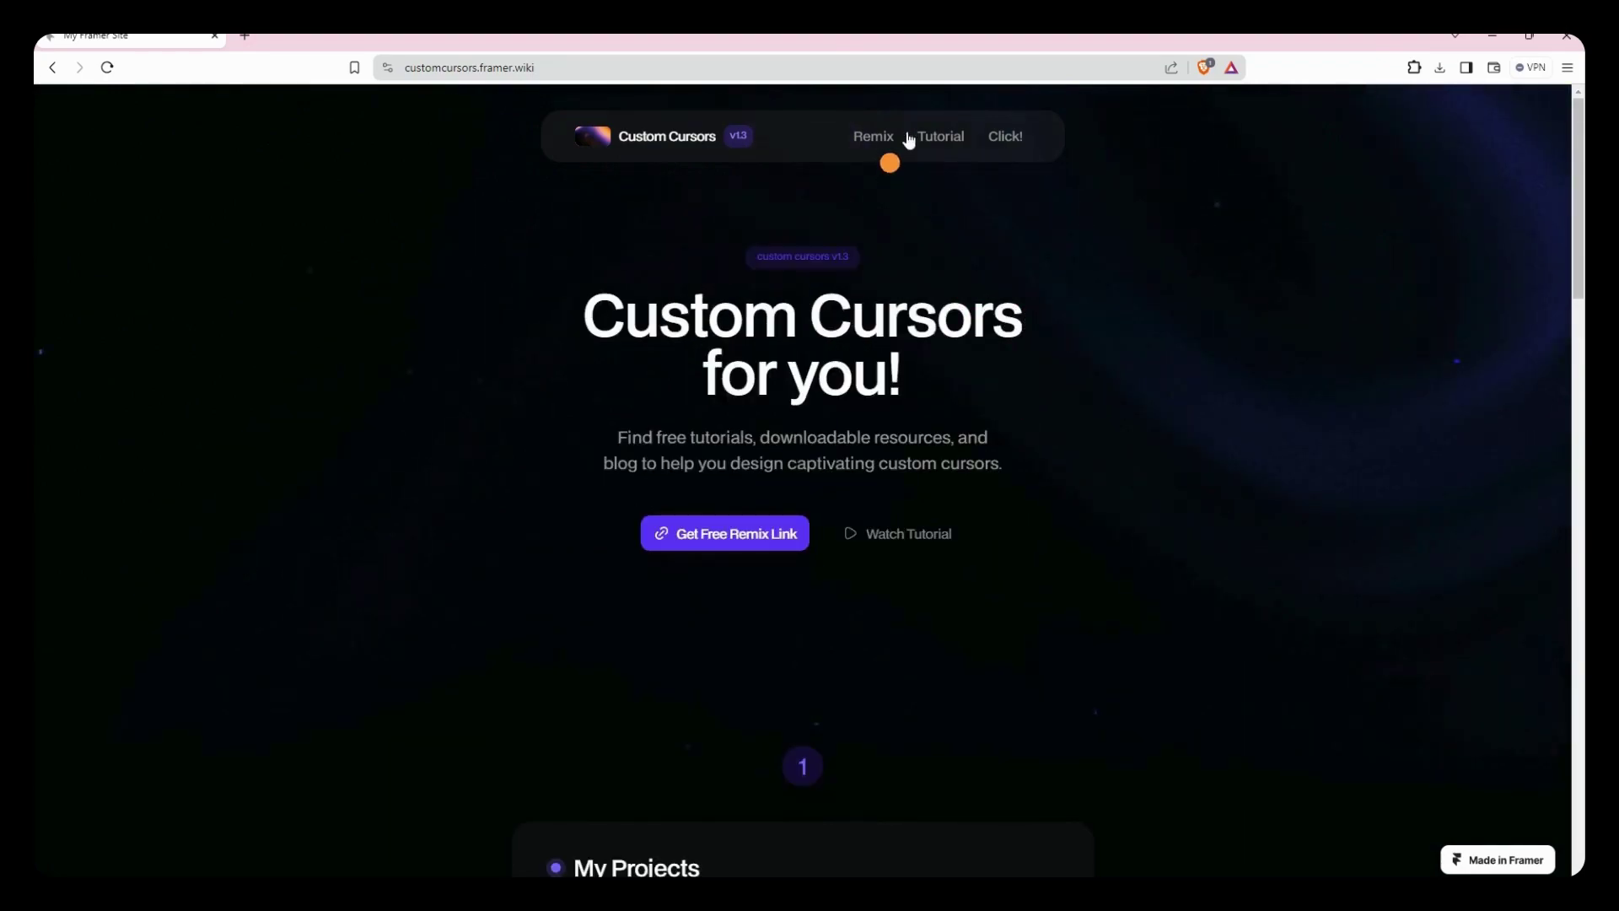